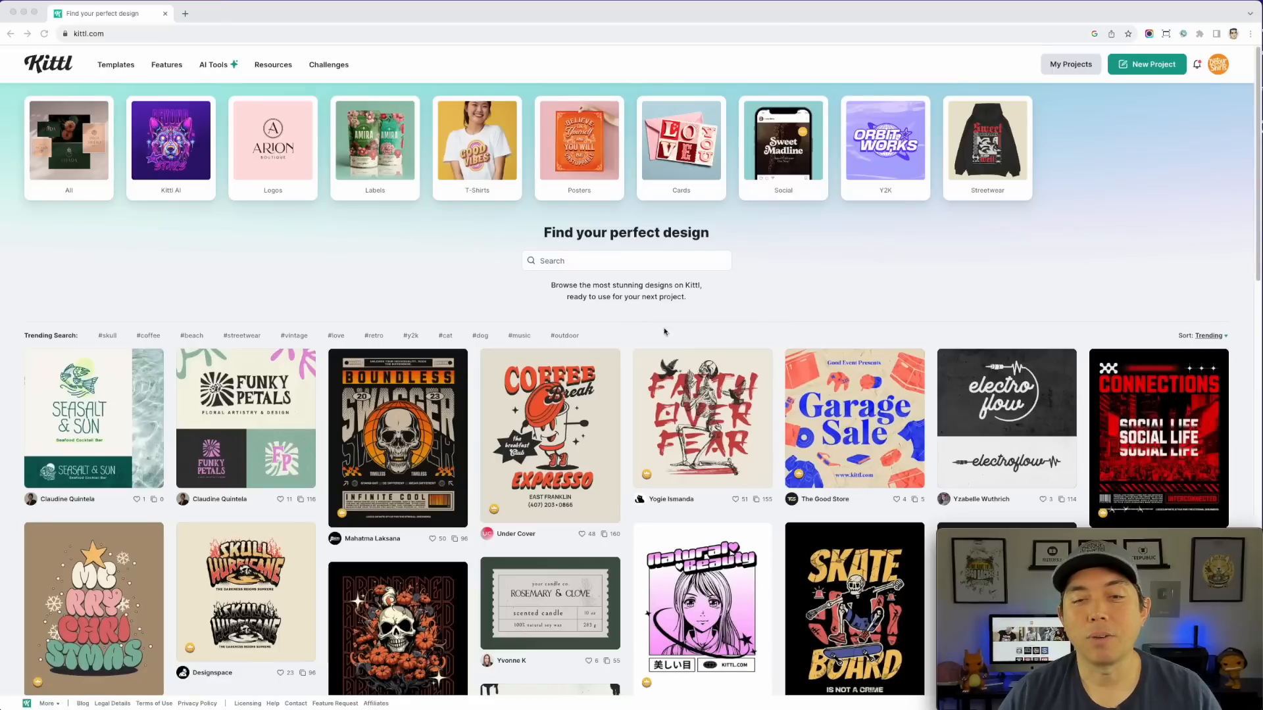
# Browse the trending design templates on the home page for design ideas
pyautogui.scroll(-3, 688, 331)
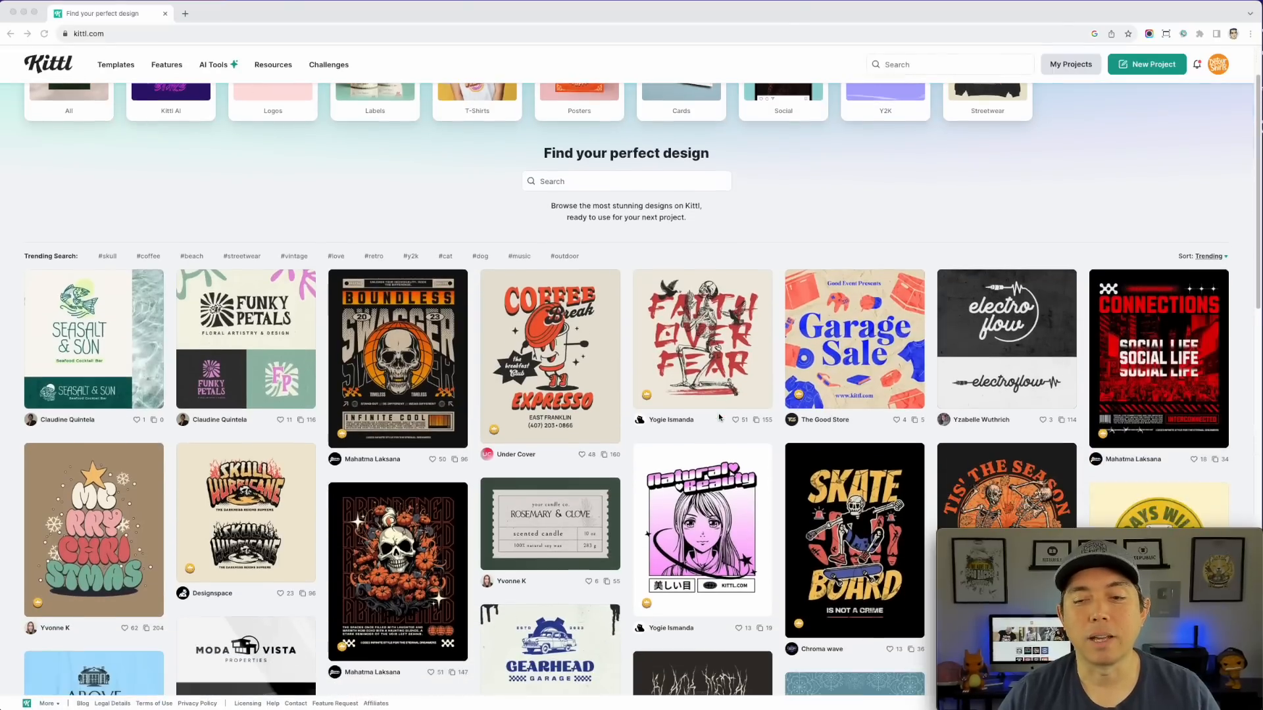
pyautogui.scroll(-5, 719, 416)
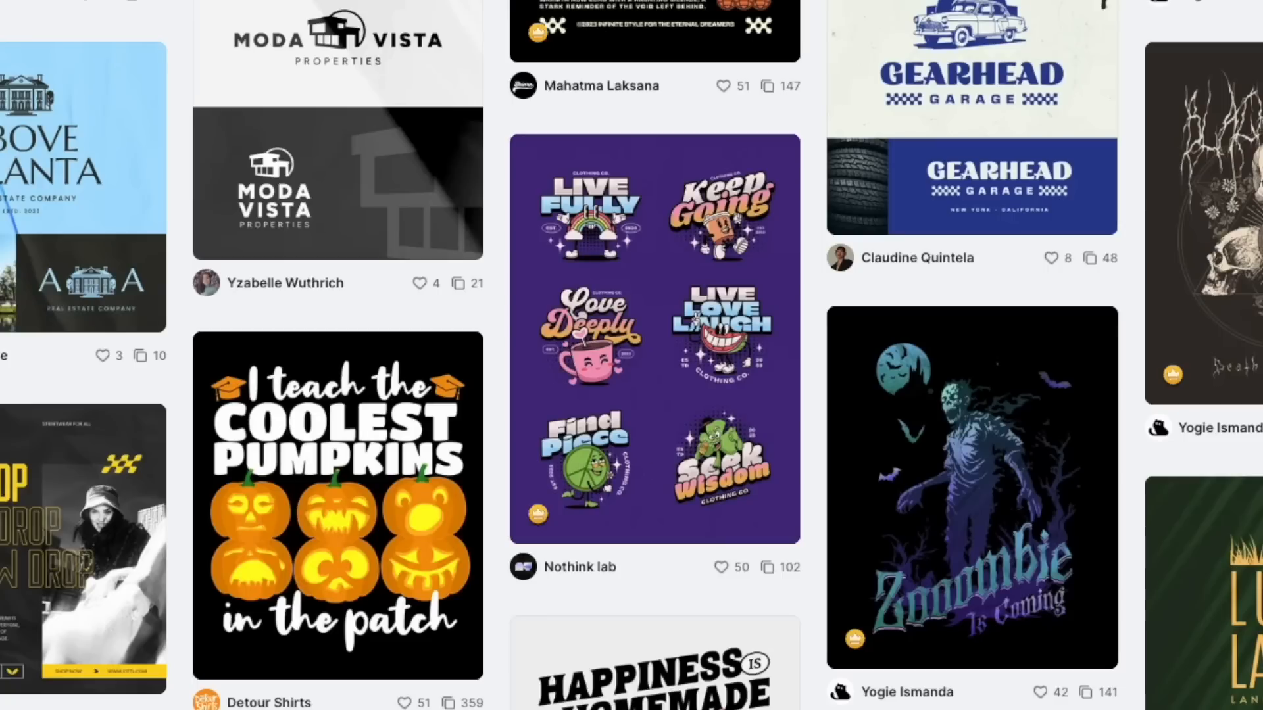
pyautogui.scroll(-2, 399, 495)
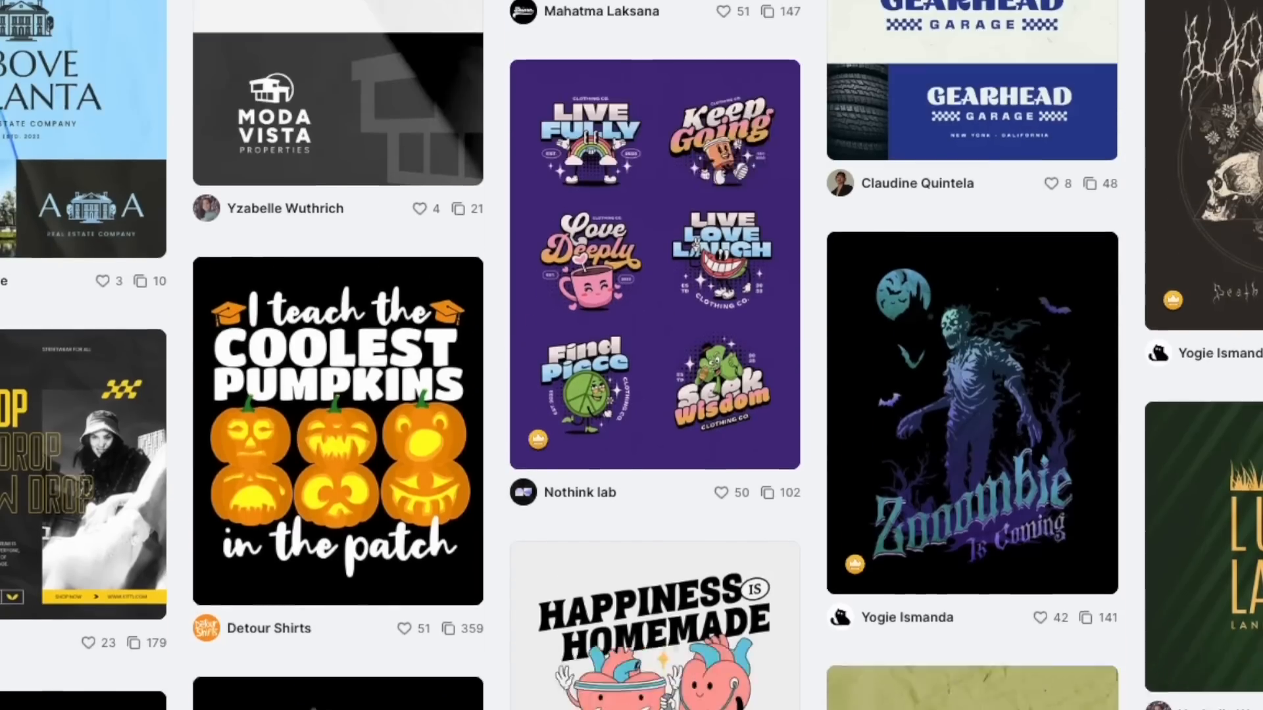
pyautogui.scroll(-4, 857, 320)
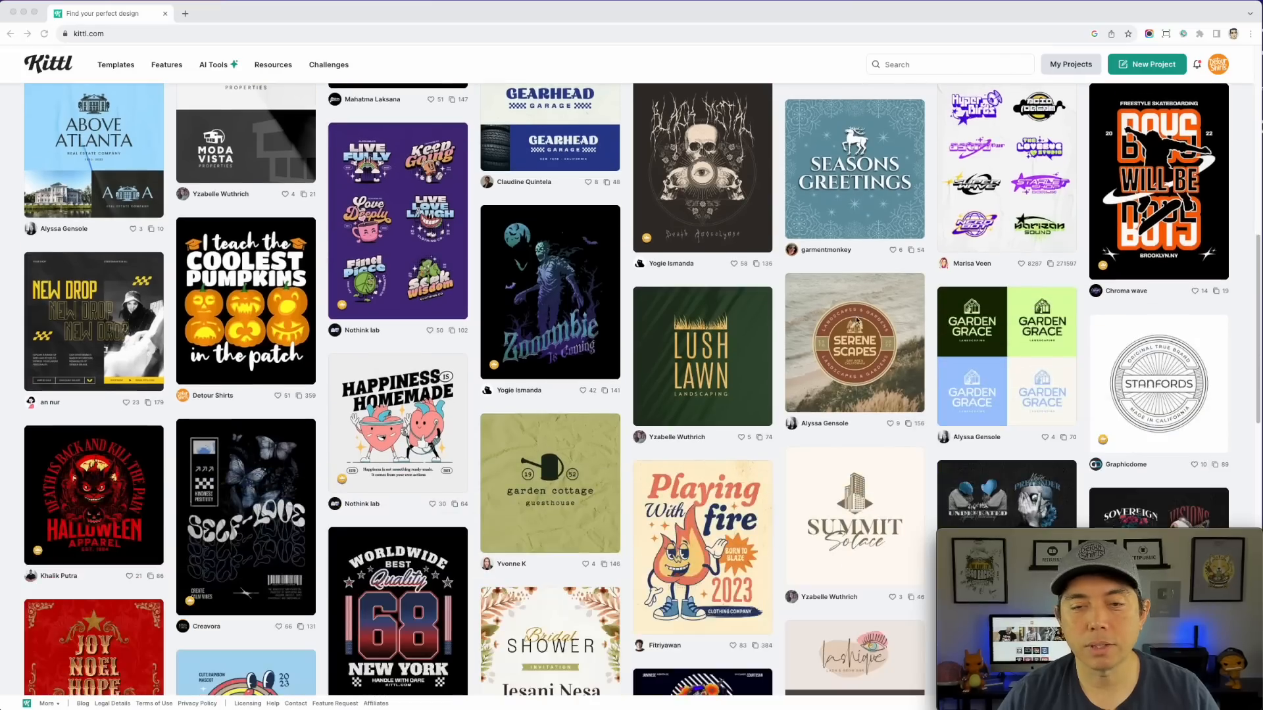
pyautogui.scroll(-3, 694, 266)
pyautogui.scroll(15, 728, 364)
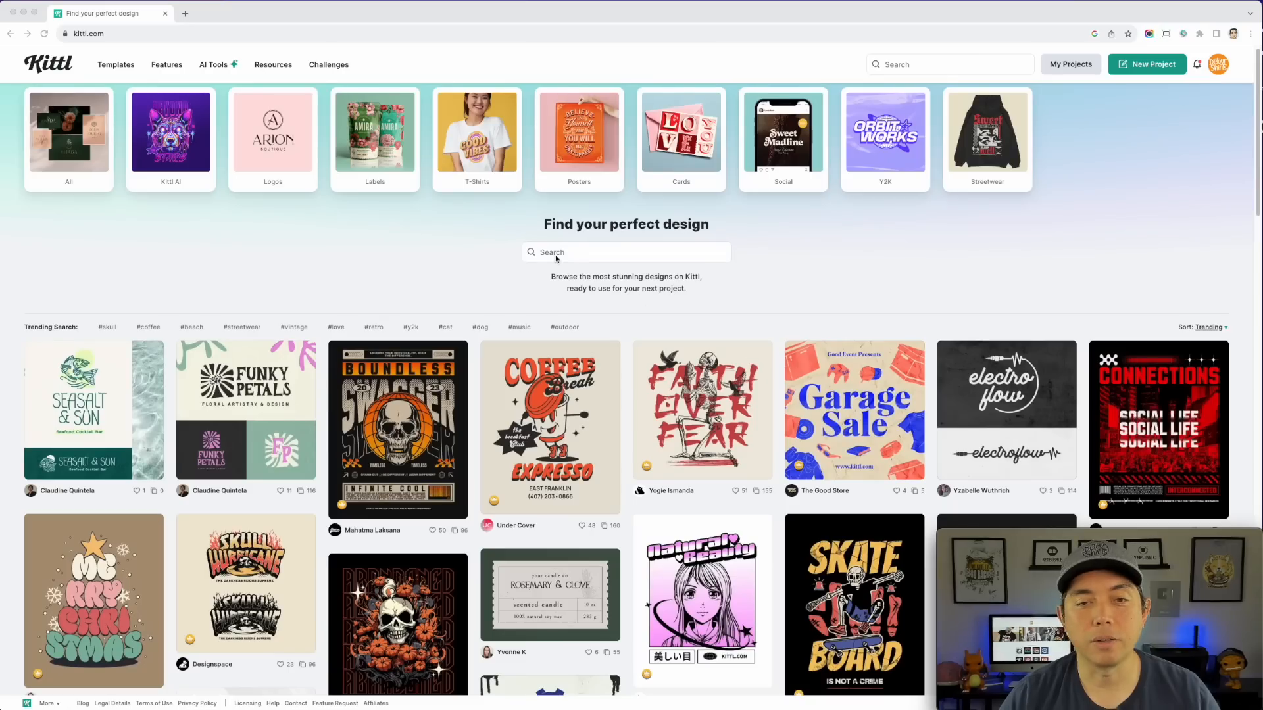
# Search the design templates for "skeleton"
pyautogui.click(557, 252)
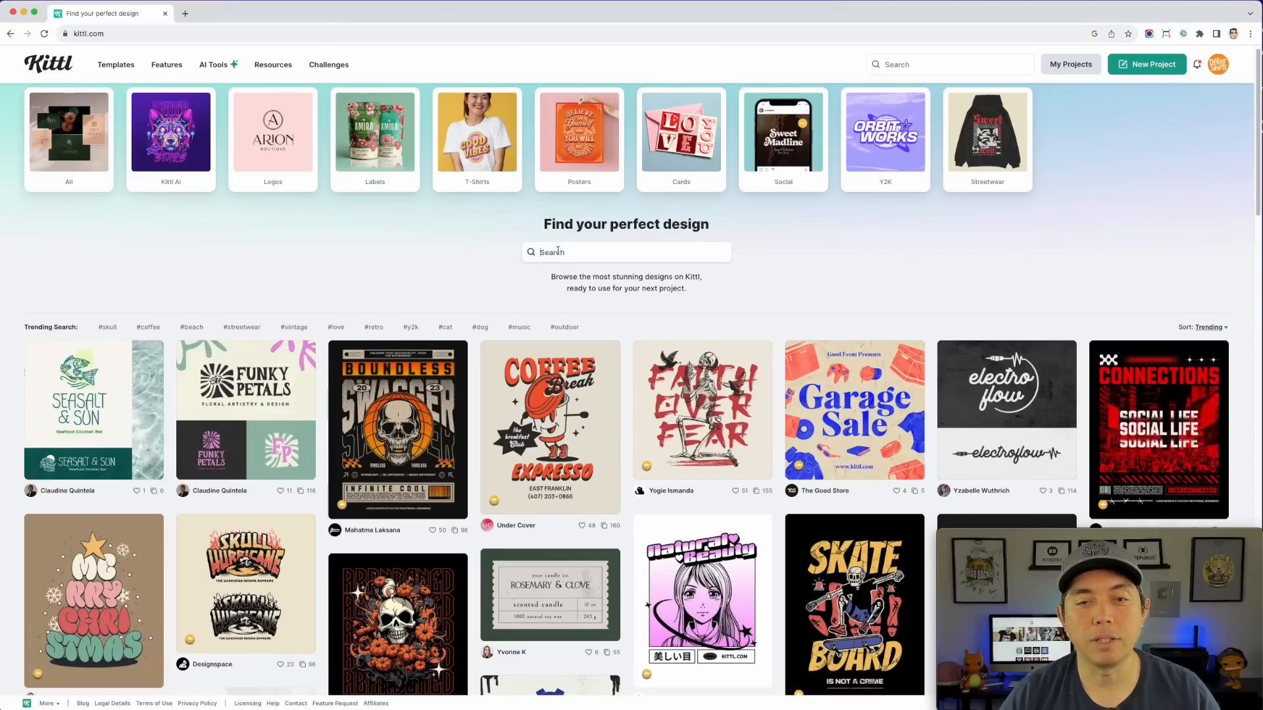
pyautogui.write('skeleto')
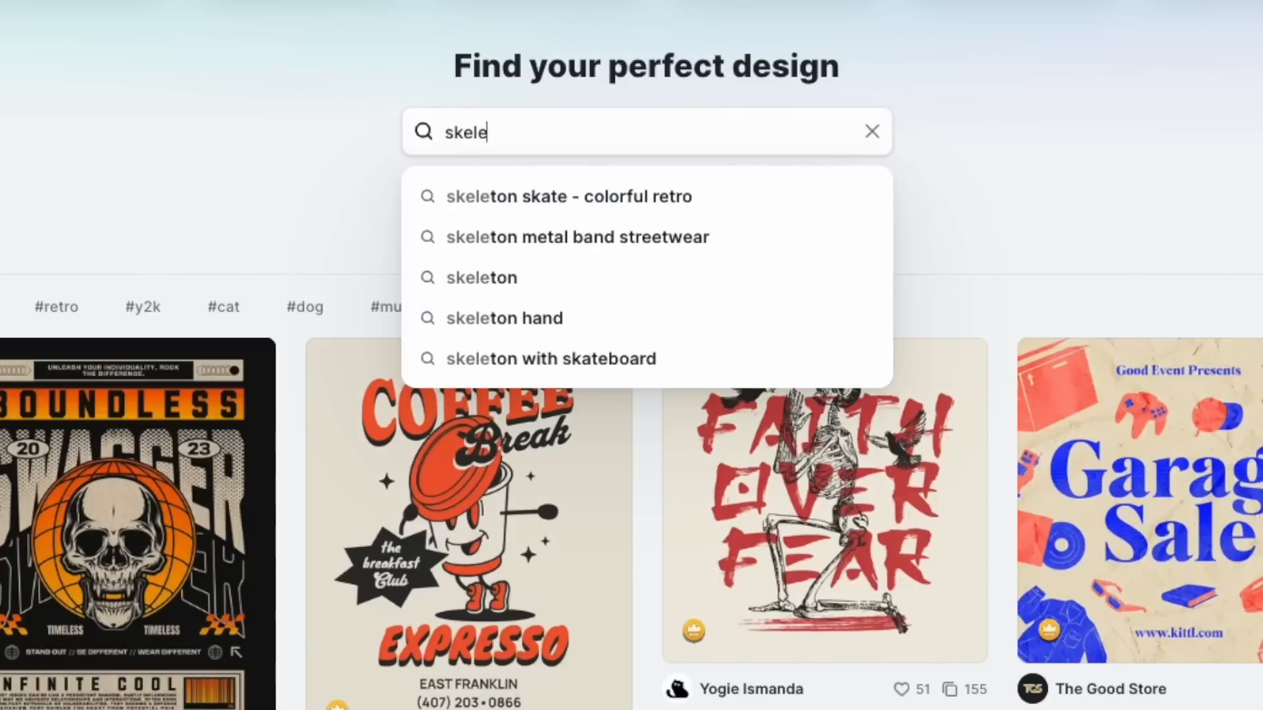
pyautogui.write('n')
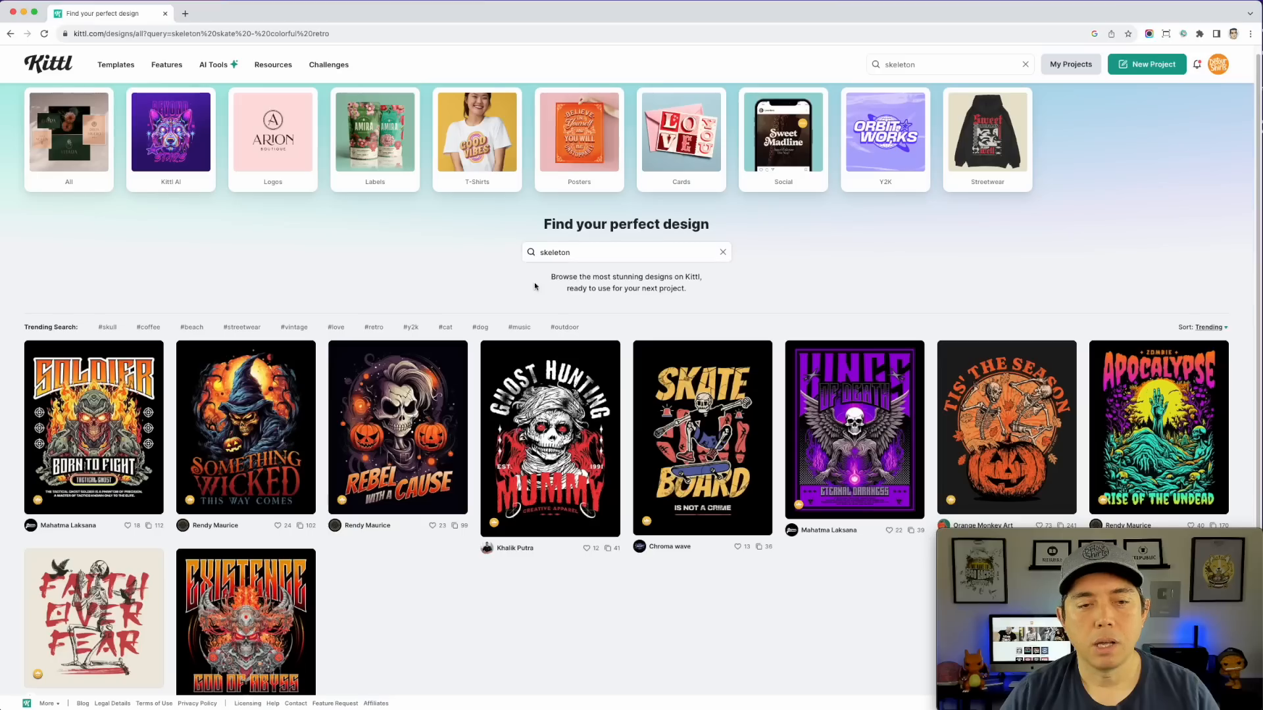
pyautogui.press('Return')
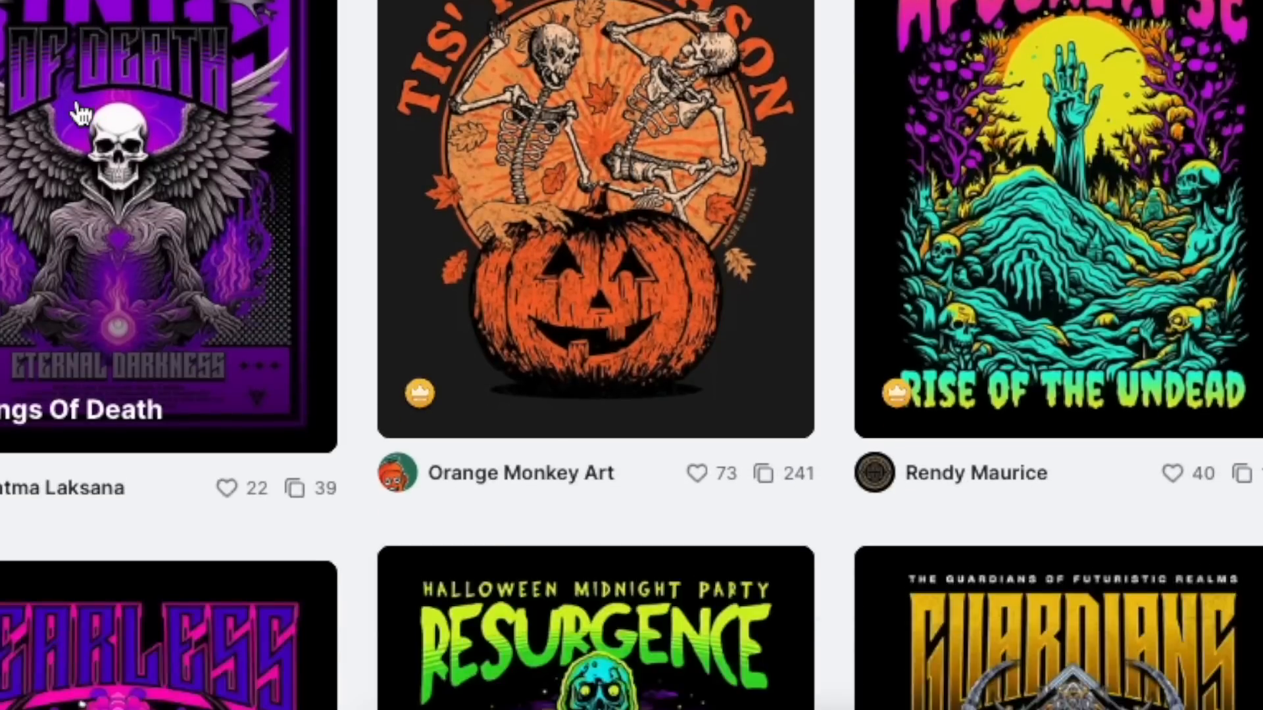
# Look through the skeleton template results to compare how the designs combine skeleton artwork with text
pyautogui.scroll(-1, 843, 335)
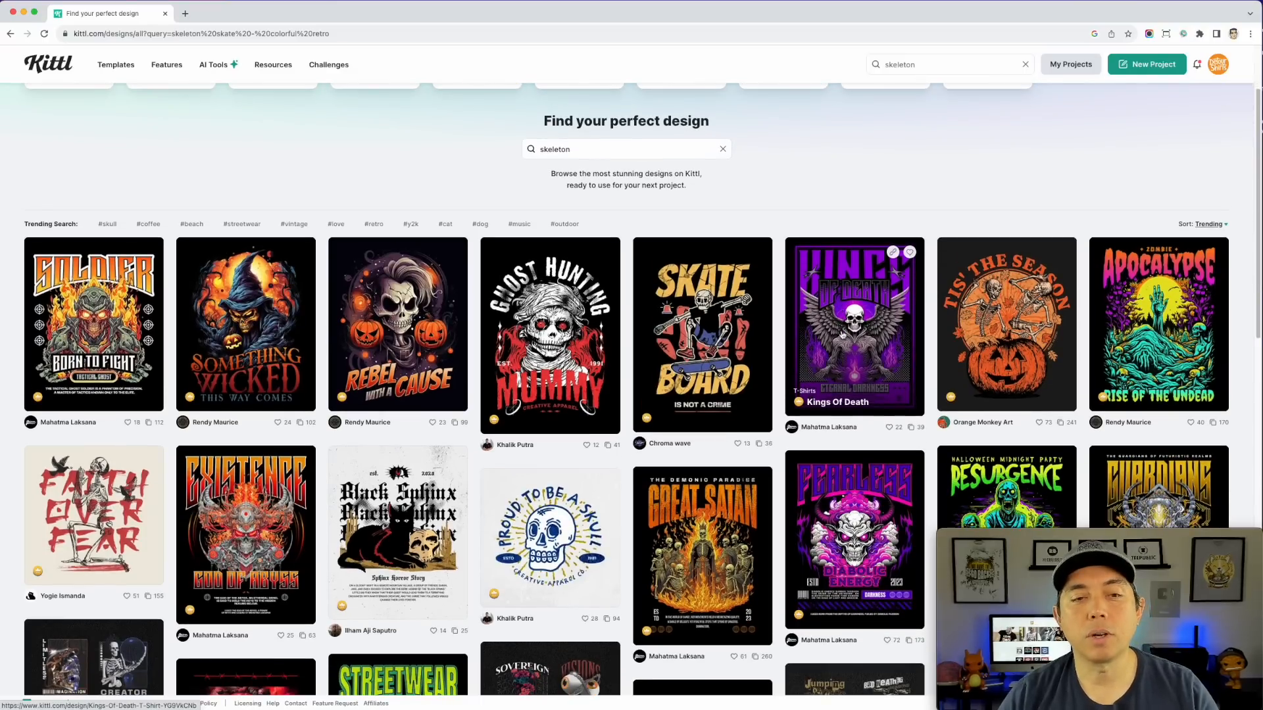
pyautogui.scroll(-4, 843, 335)
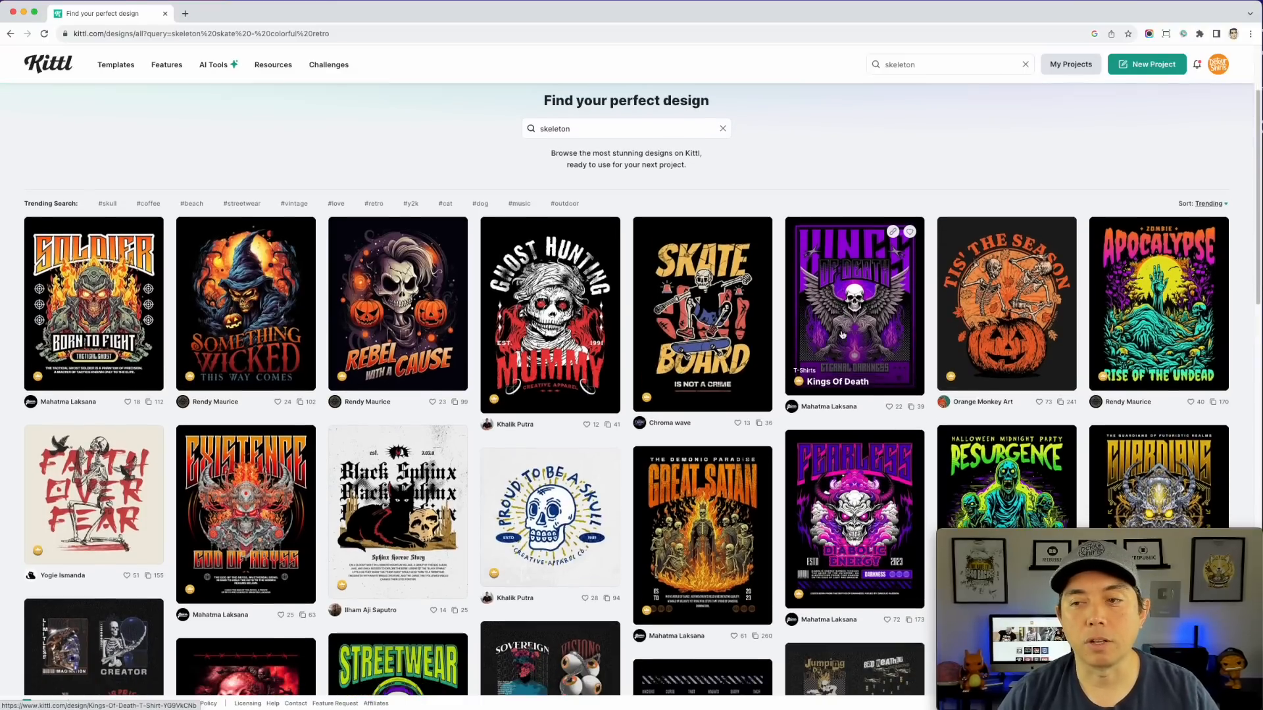
pyautogui.scroll(-10, 842, 335)
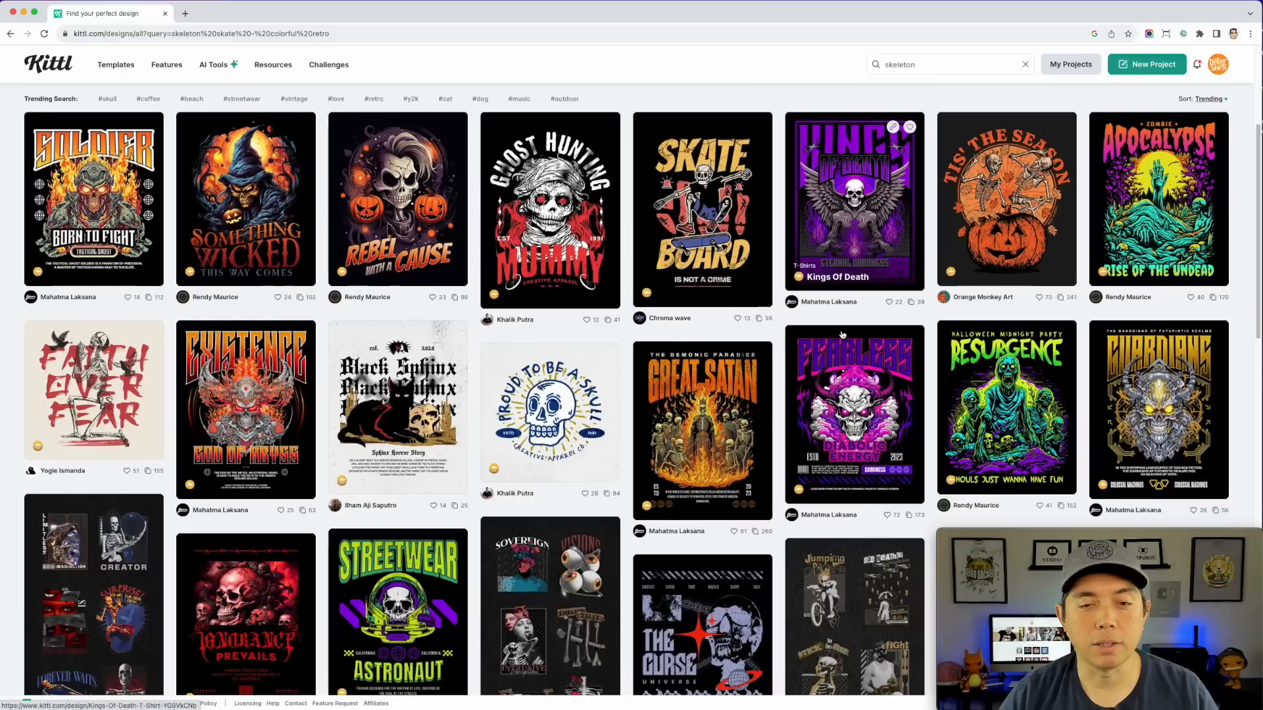
pyautogui.scroll(-12, 843, 335)
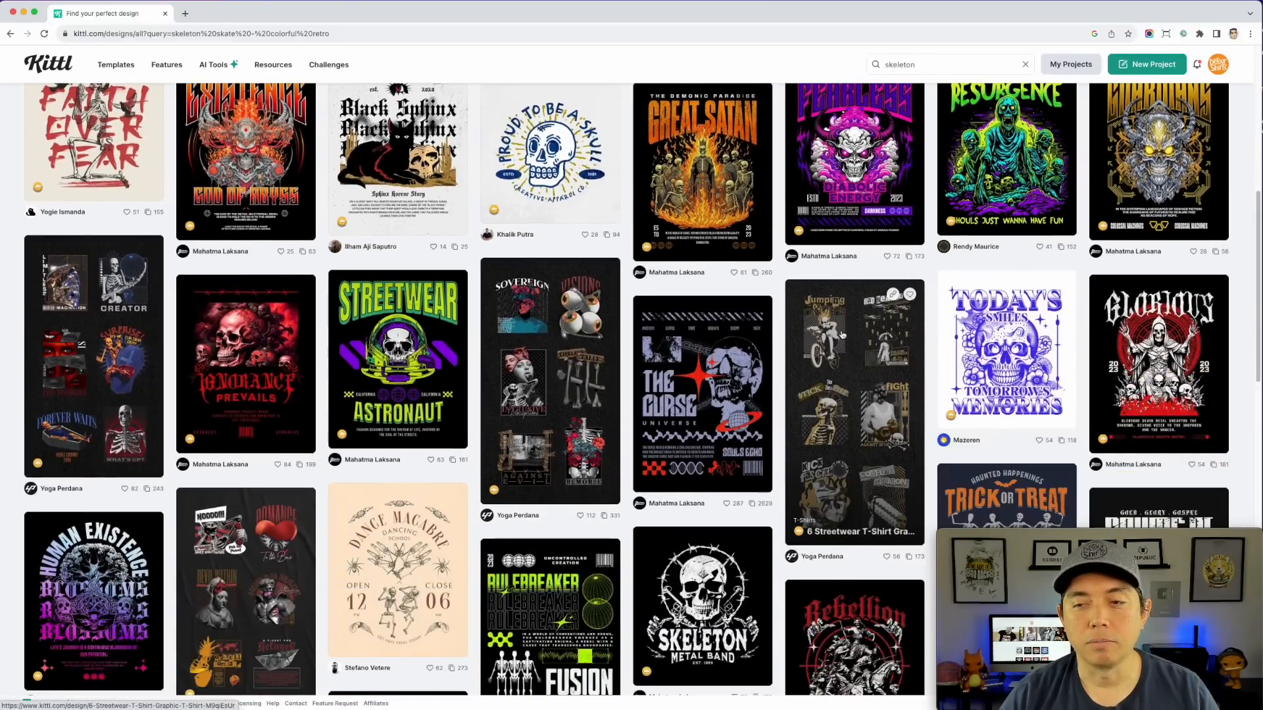
pyautogui.scroll(-20, 530, 364)
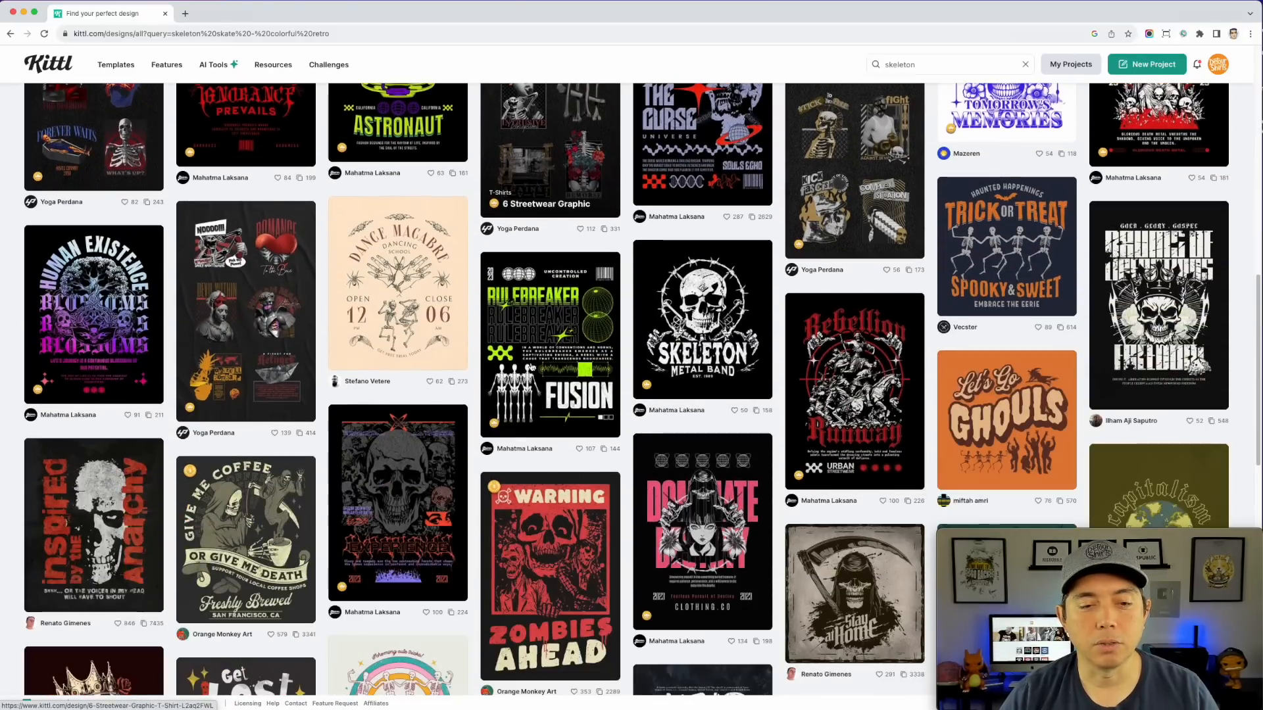
pyautogui.scroll(-15, 252, 446)
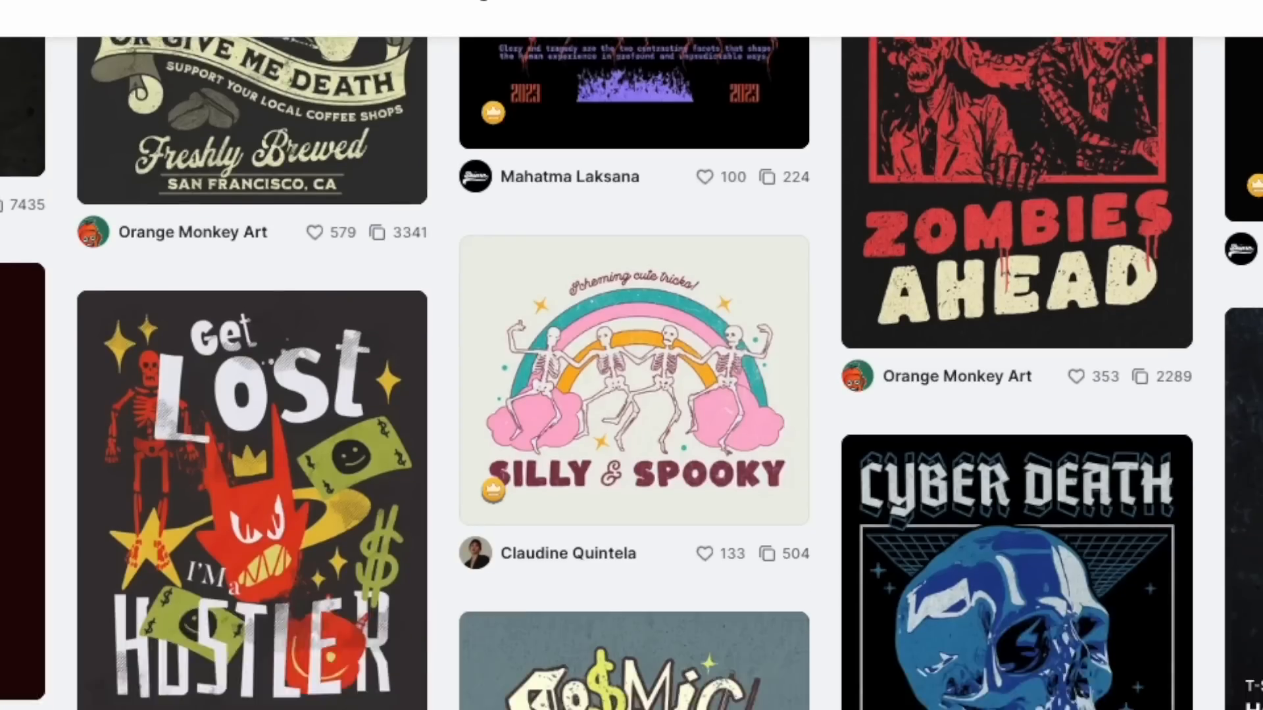
pyautogui.scroll(-4, 414, 544)
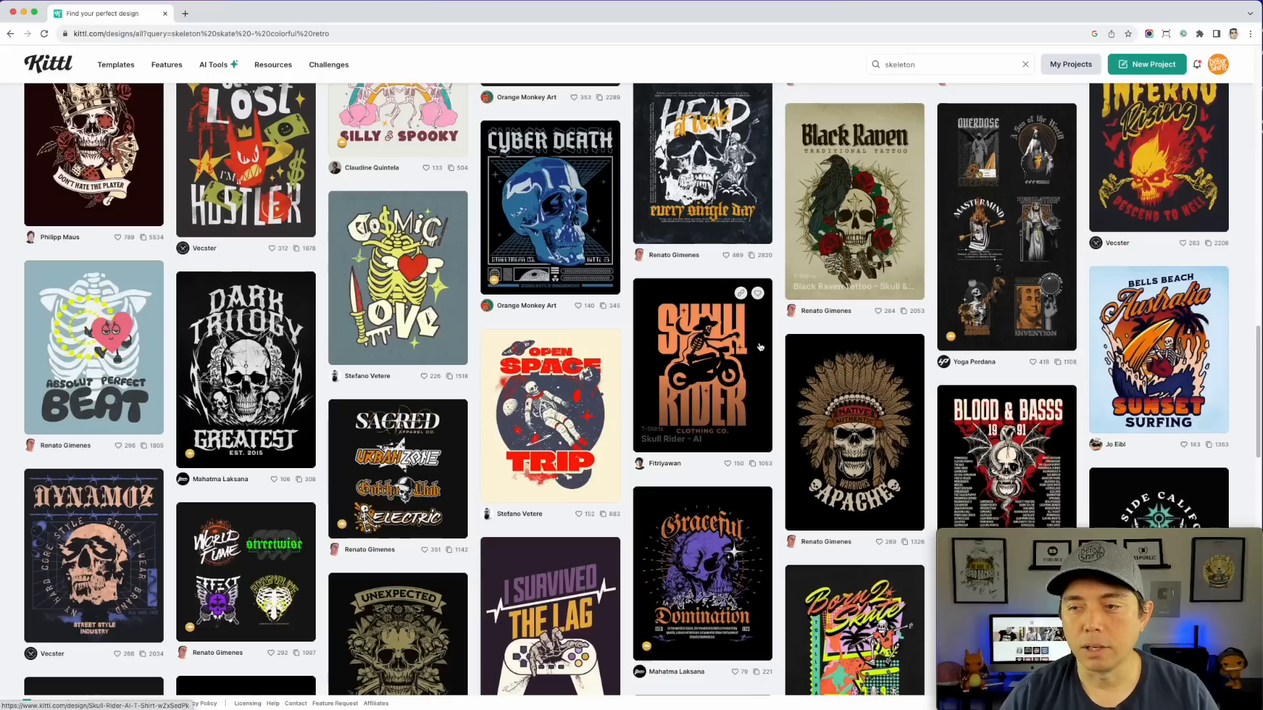
pyautogui.scroll(-7, 1054, 221)
pyautogui.scroll(-20, 677, 342)
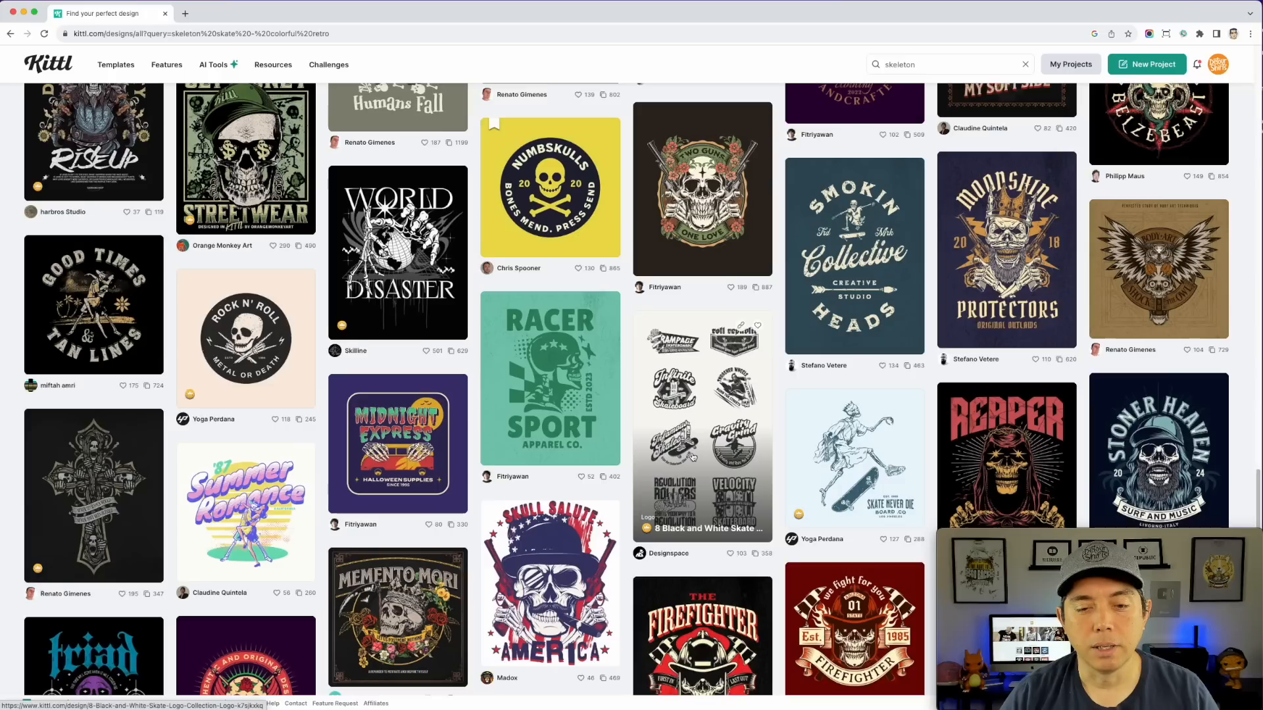
pyautogui.scroll(-8, 505, 483)
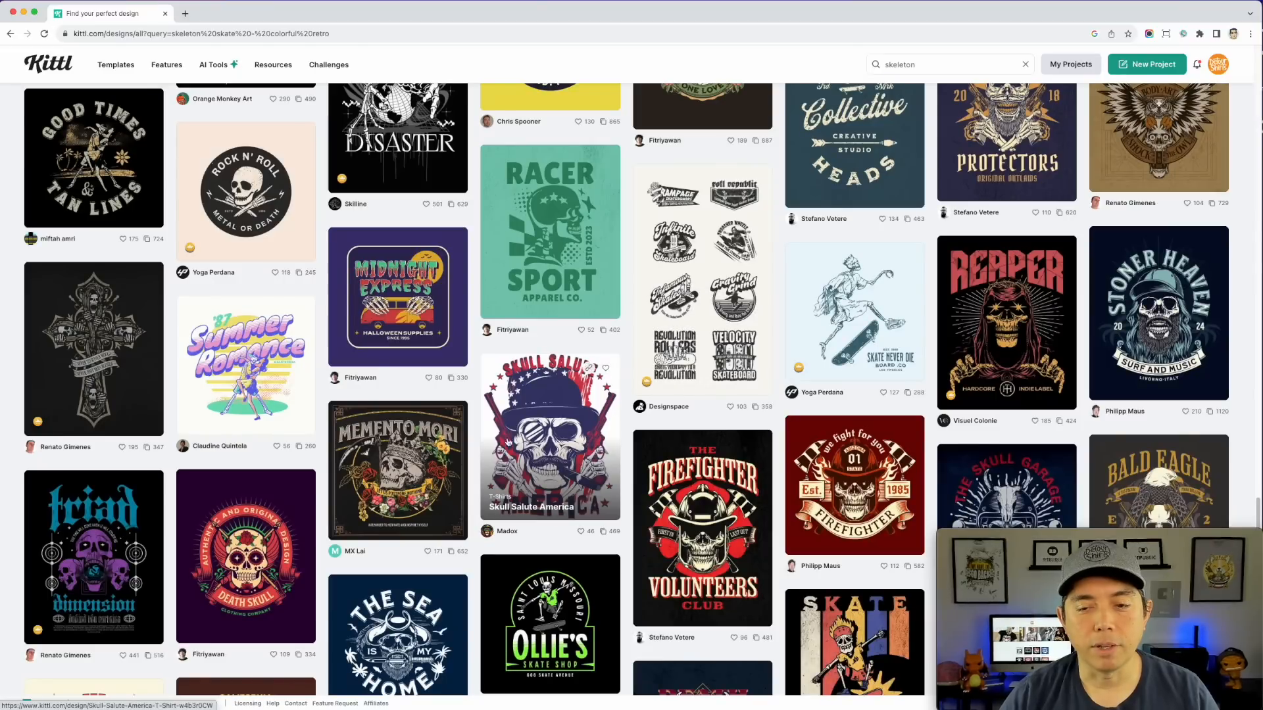
pyautogui.scroll(-5, 507, 426)
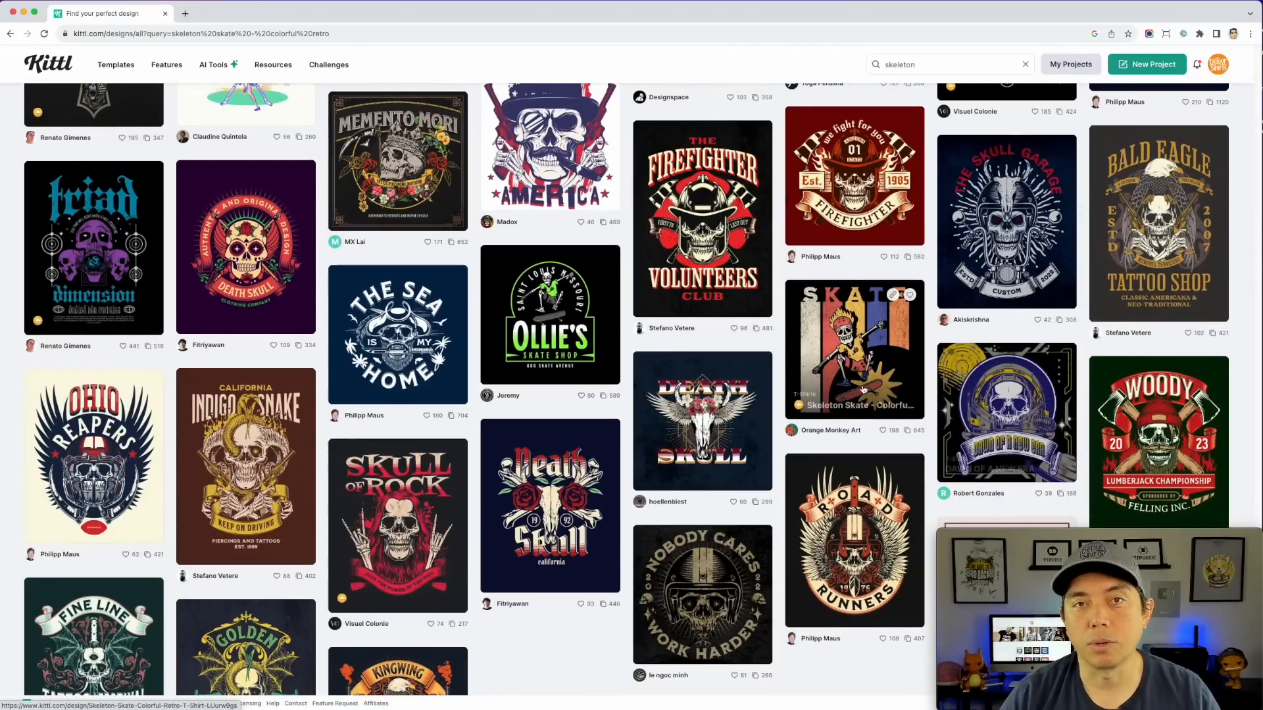
pyautogui.scroll(-3, 628, 467)
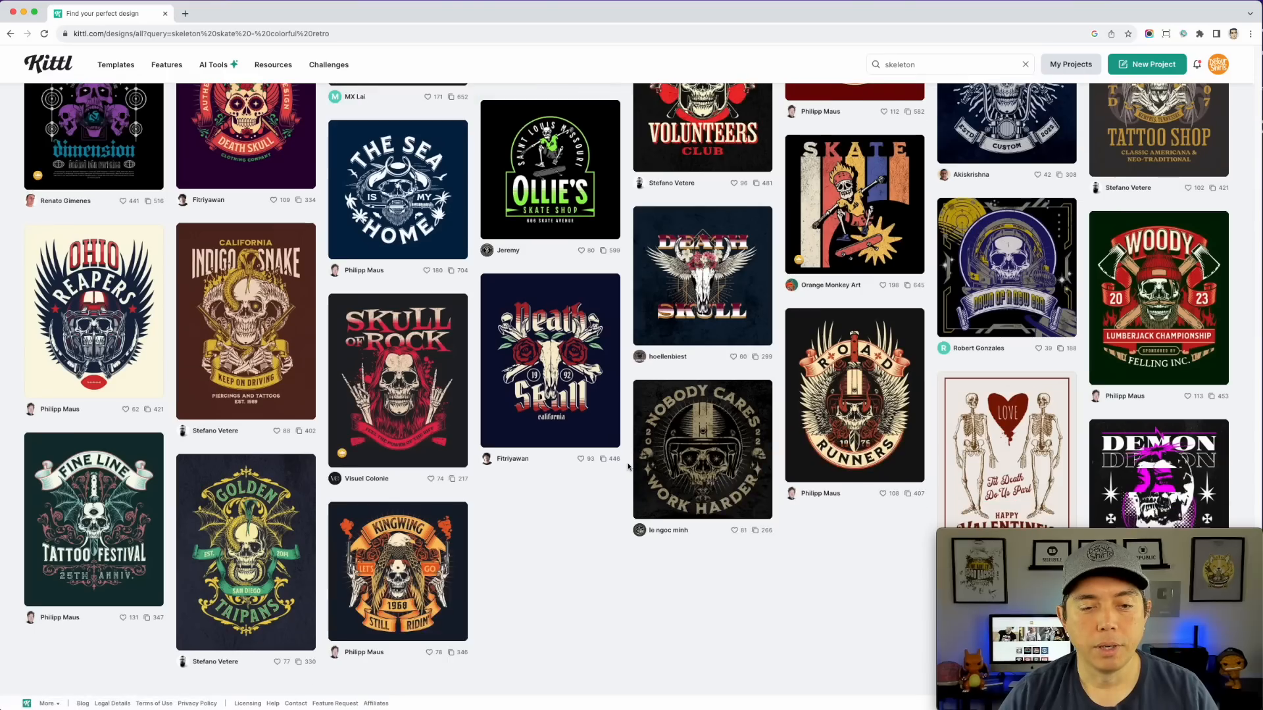
pyautogui.scroll(15, 628, 467)
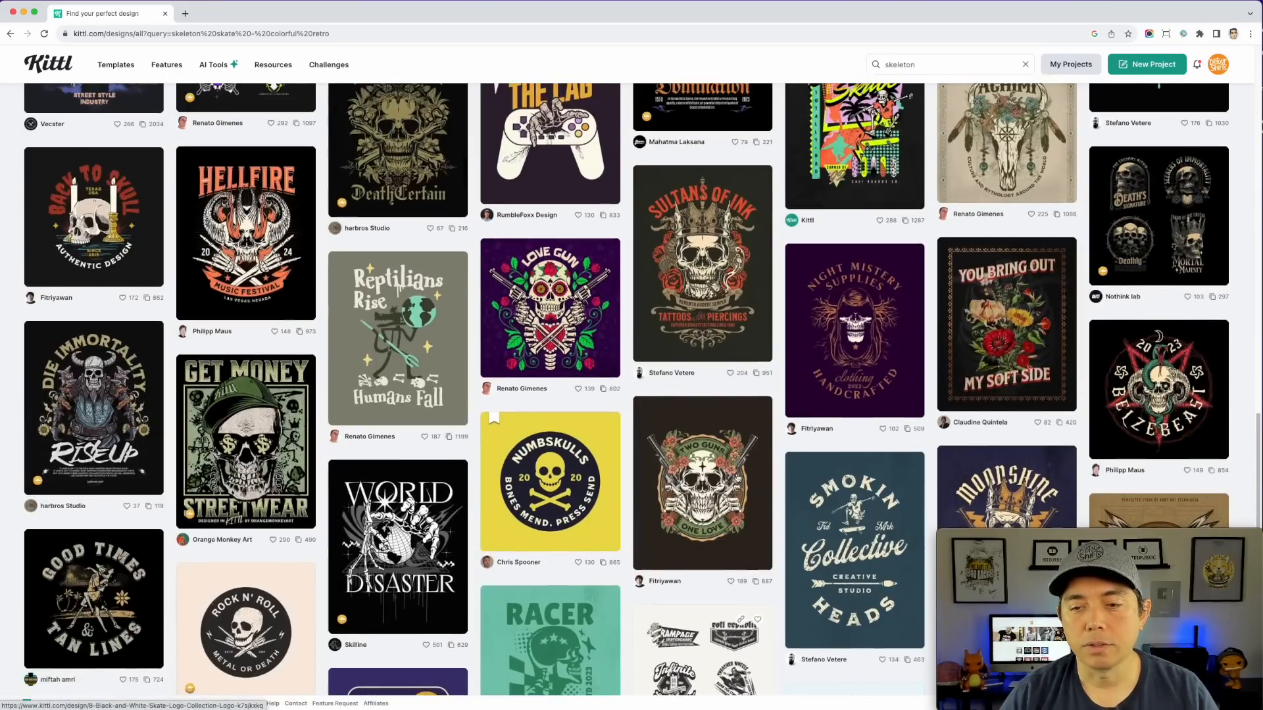
pyautogui.scroll(13, 738, 478)
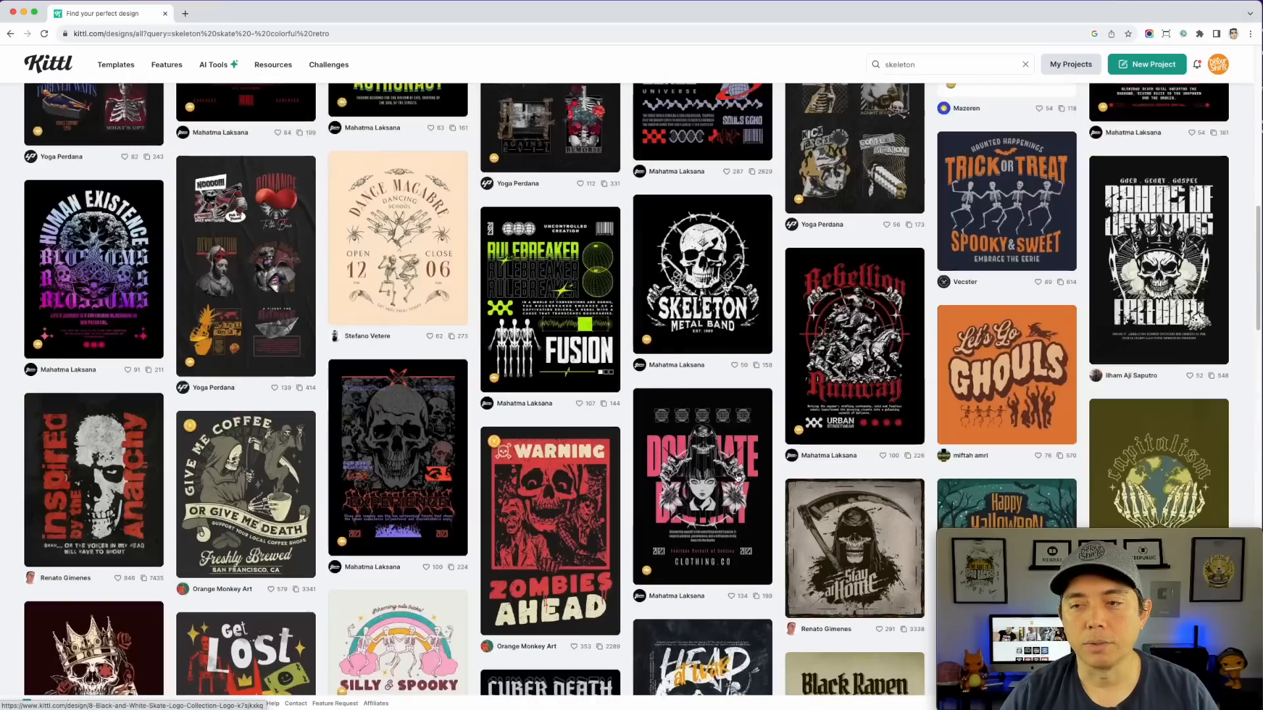
pyautogui.scroll(1, 738, 478)
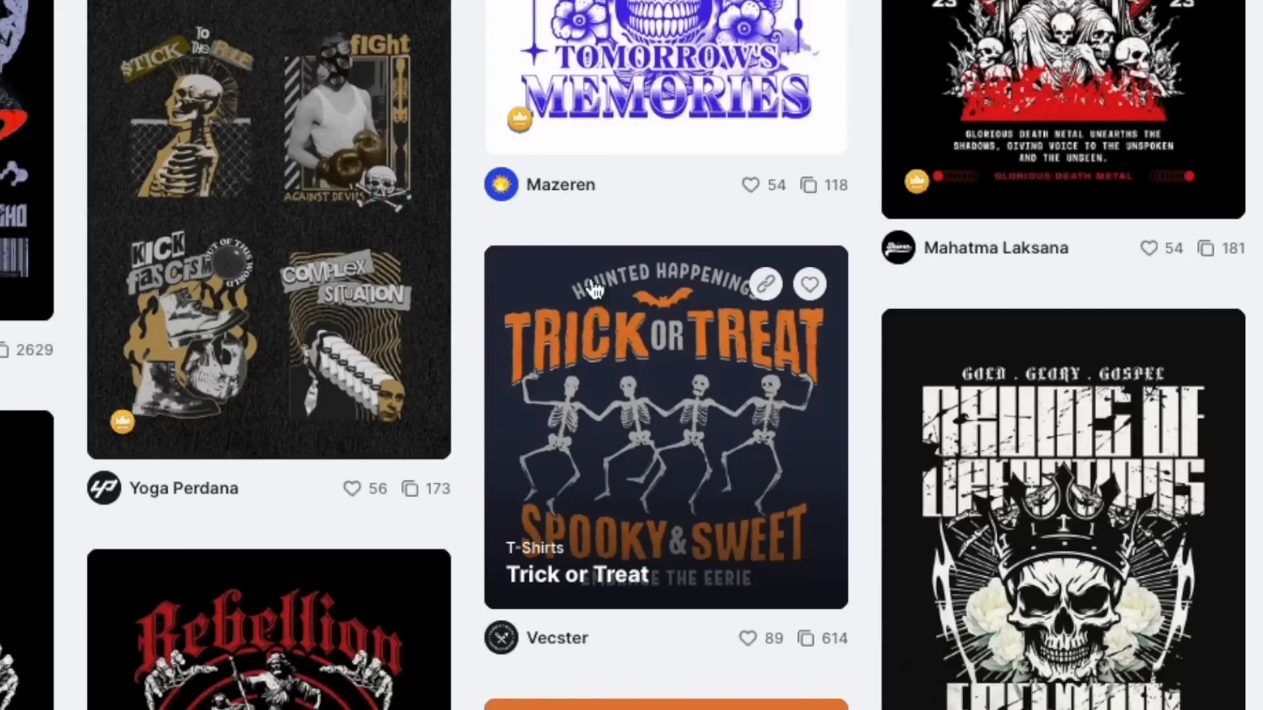
pyautogui.scroll(2, 696, 386)
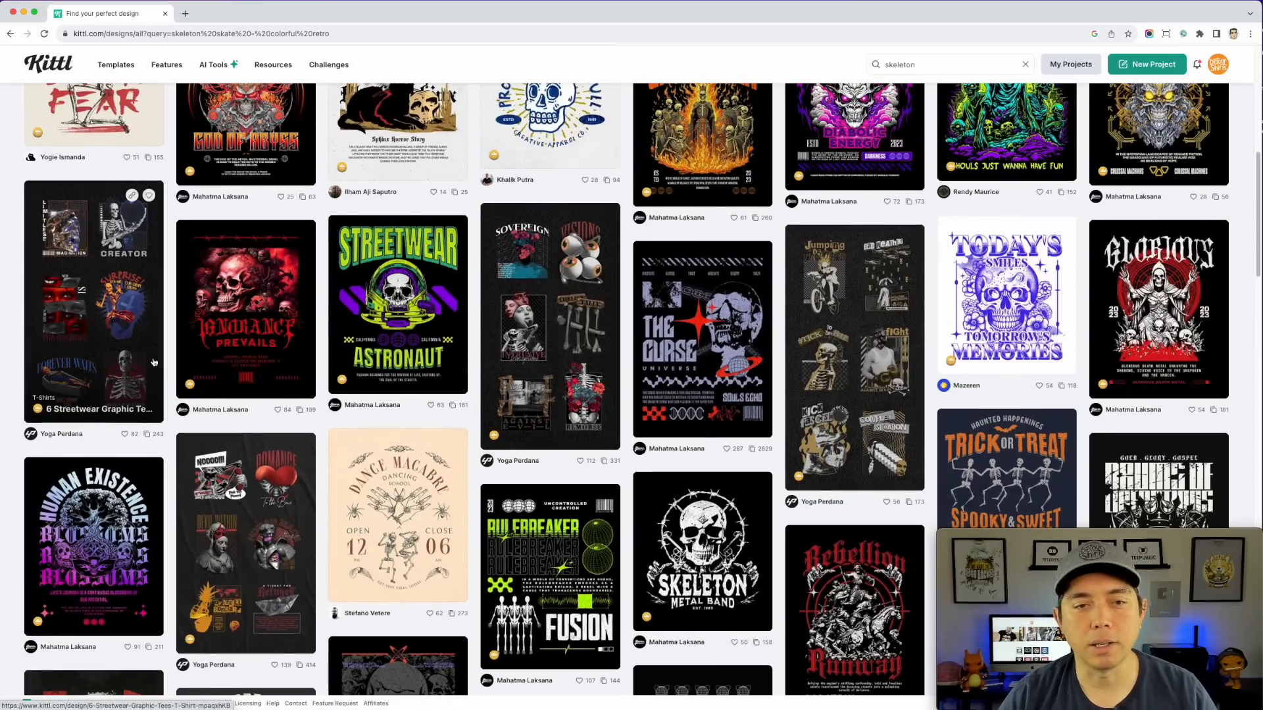
pyautogui.scroll(2, 155, 363)
pyautogui.scroll(7, 155, 362)
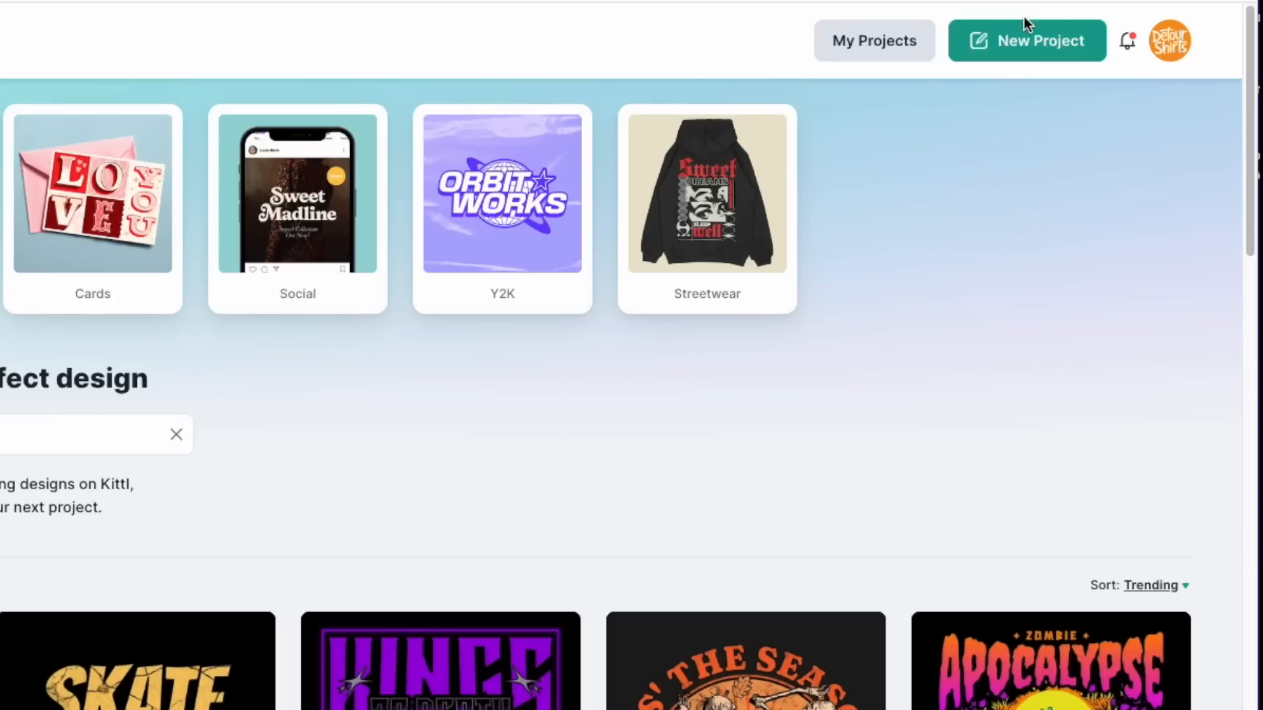
# Create a new project from the print-on-demand Redbubble Standard preset, 7632 × 6480 px, in portrait orientation
pyautogui.click(1026, 44)
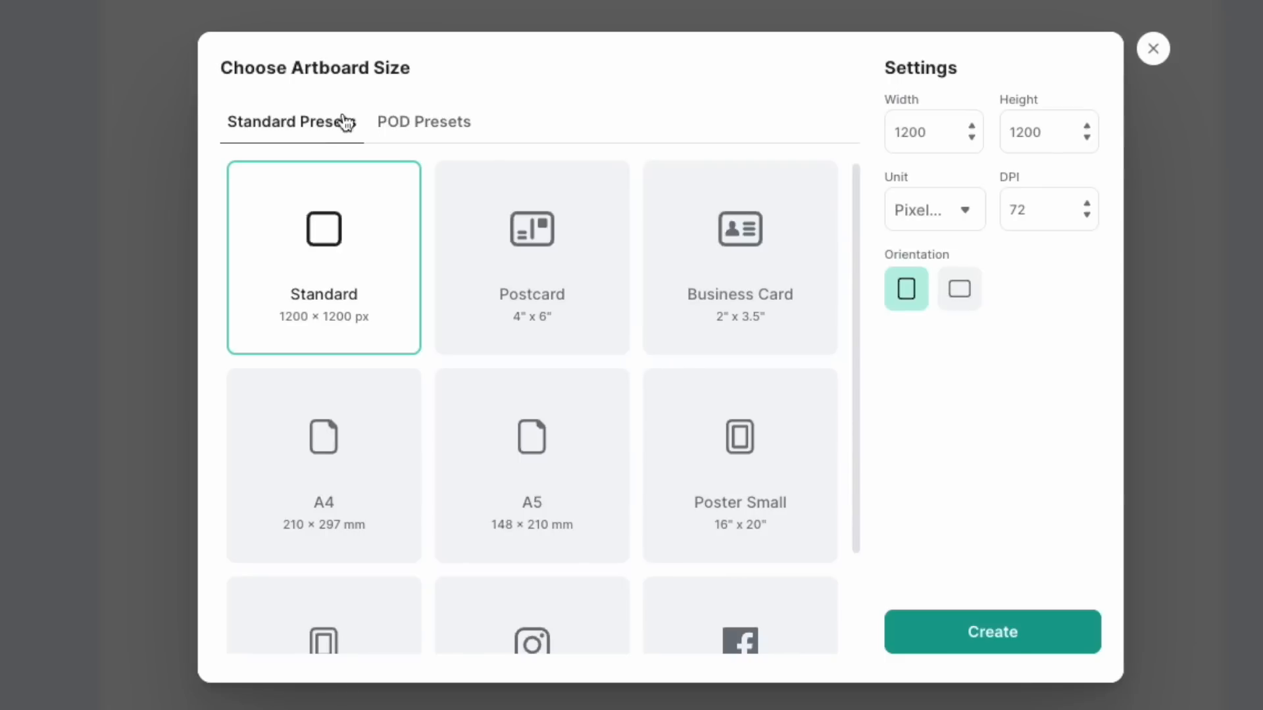
pyautogui.click(459, 181)
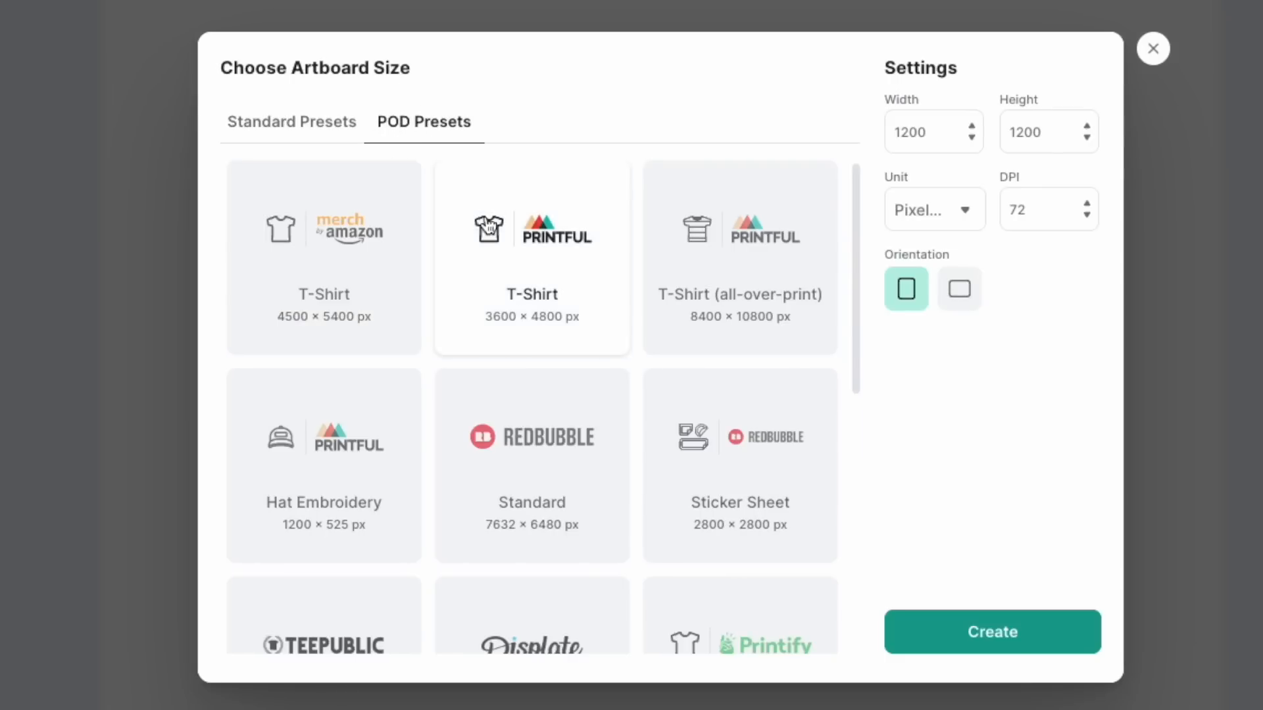
pyautogui.scroll(-3, 487, 306)
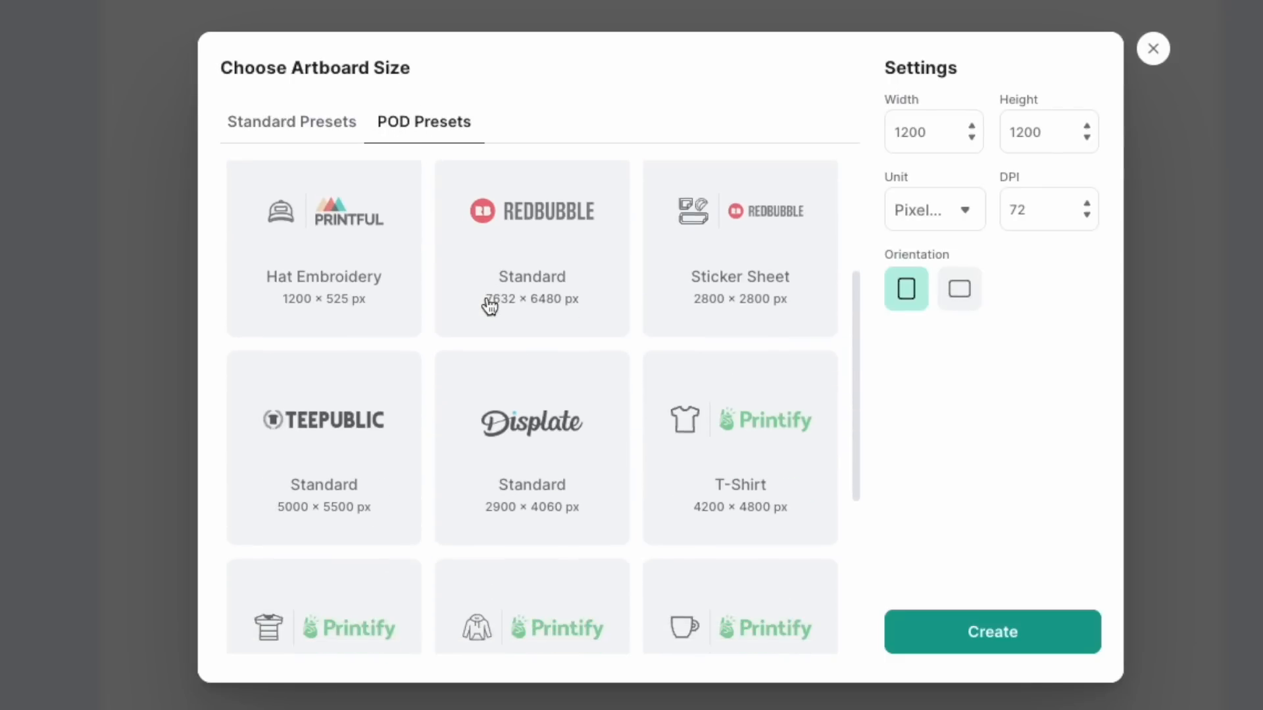
pyautogui.scroll(-2, 488, 302)
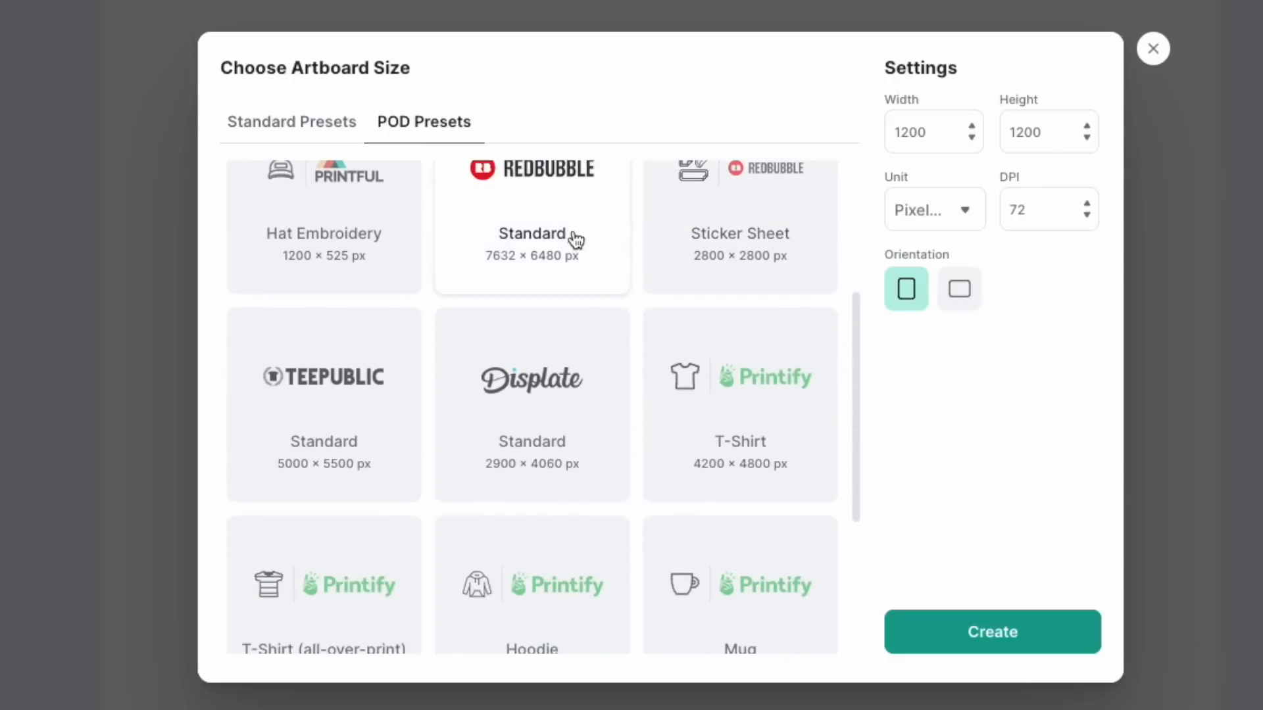
pyautogui.scroll(5, 572, 240)
pyautogui.click(552, 421)
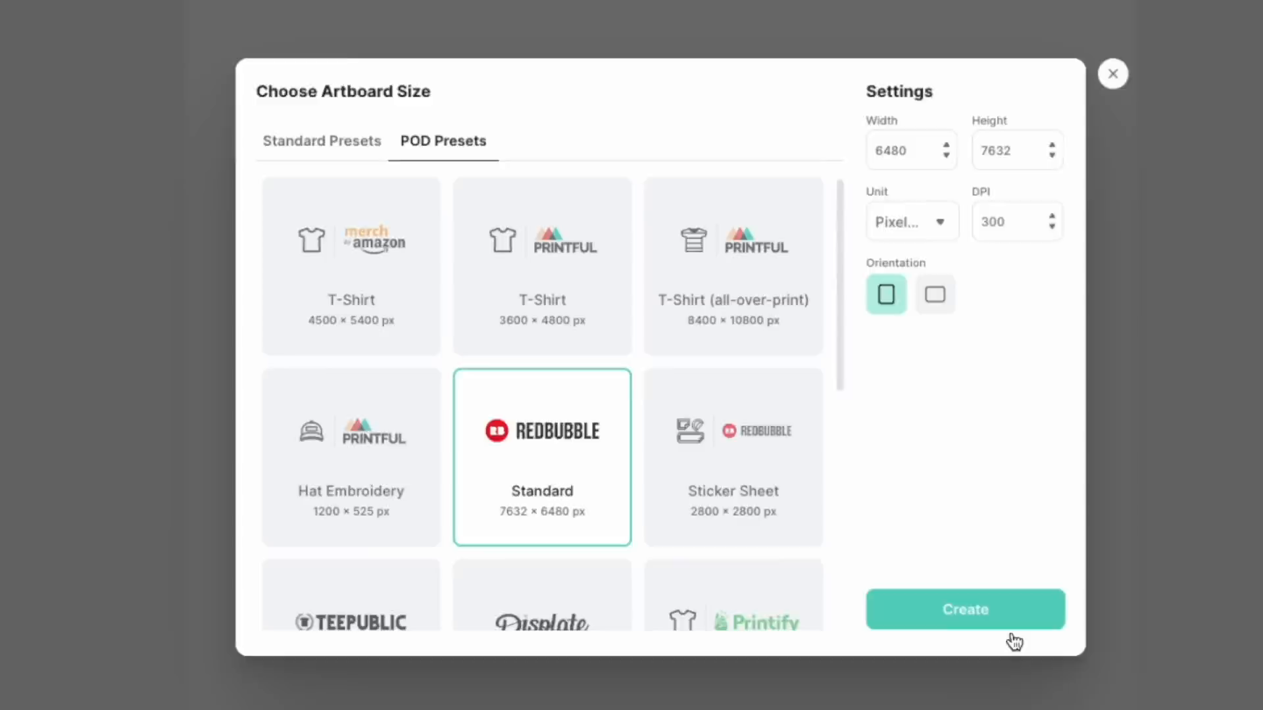
pyautogui.click(1011, 634)
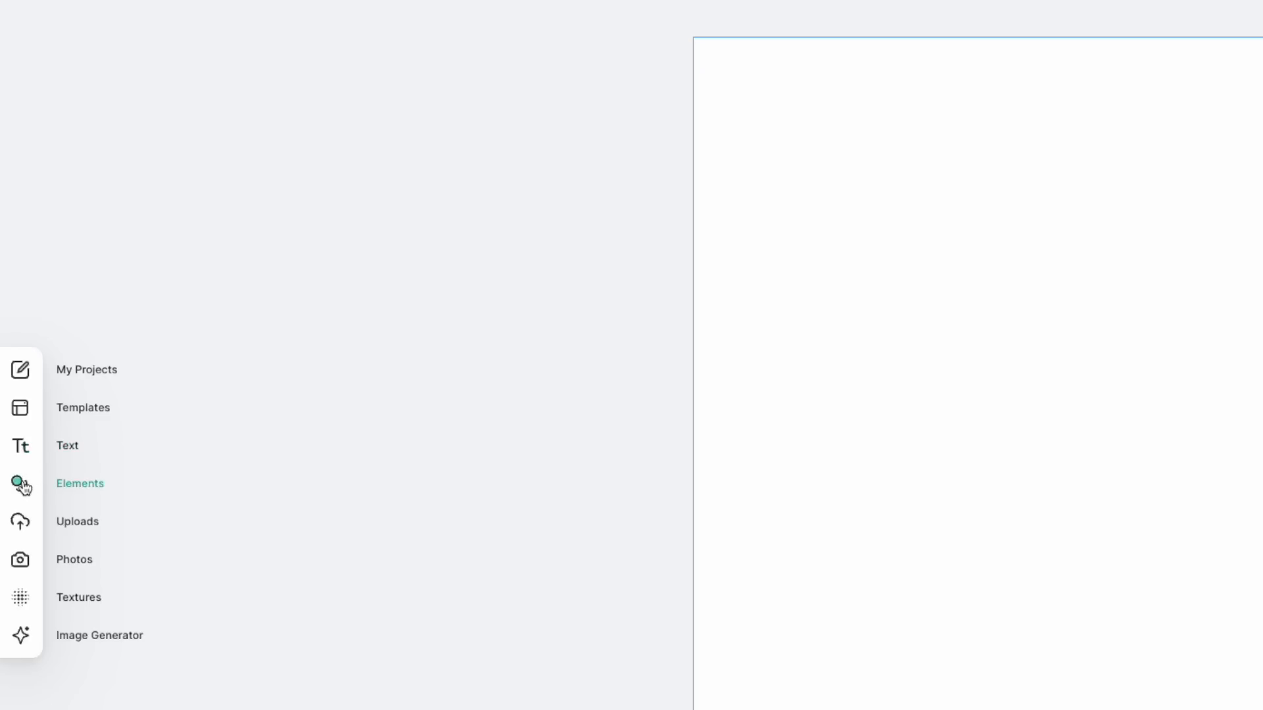
# Find the two dancing skeletons by searching the elements for "skeleton", and place them enlarged in the upper middle of the artboard
pyautogui.click(20, 484)
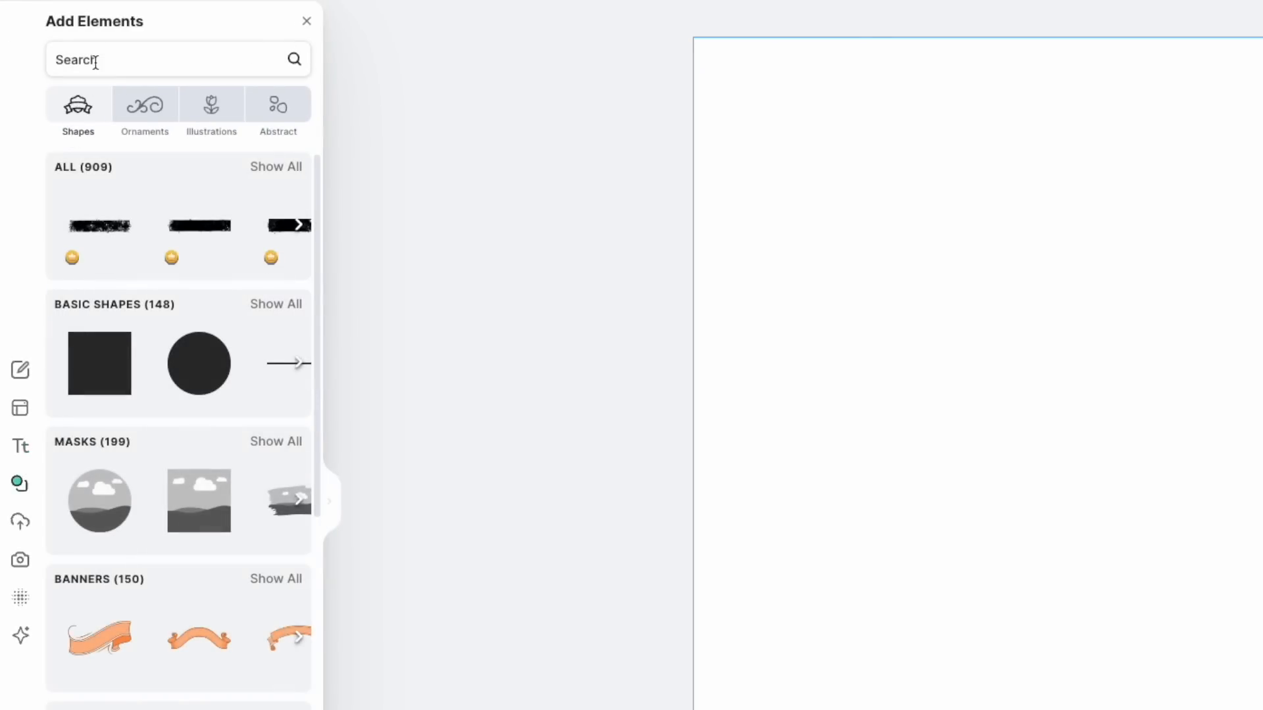
pyautogui.write('skeleto')
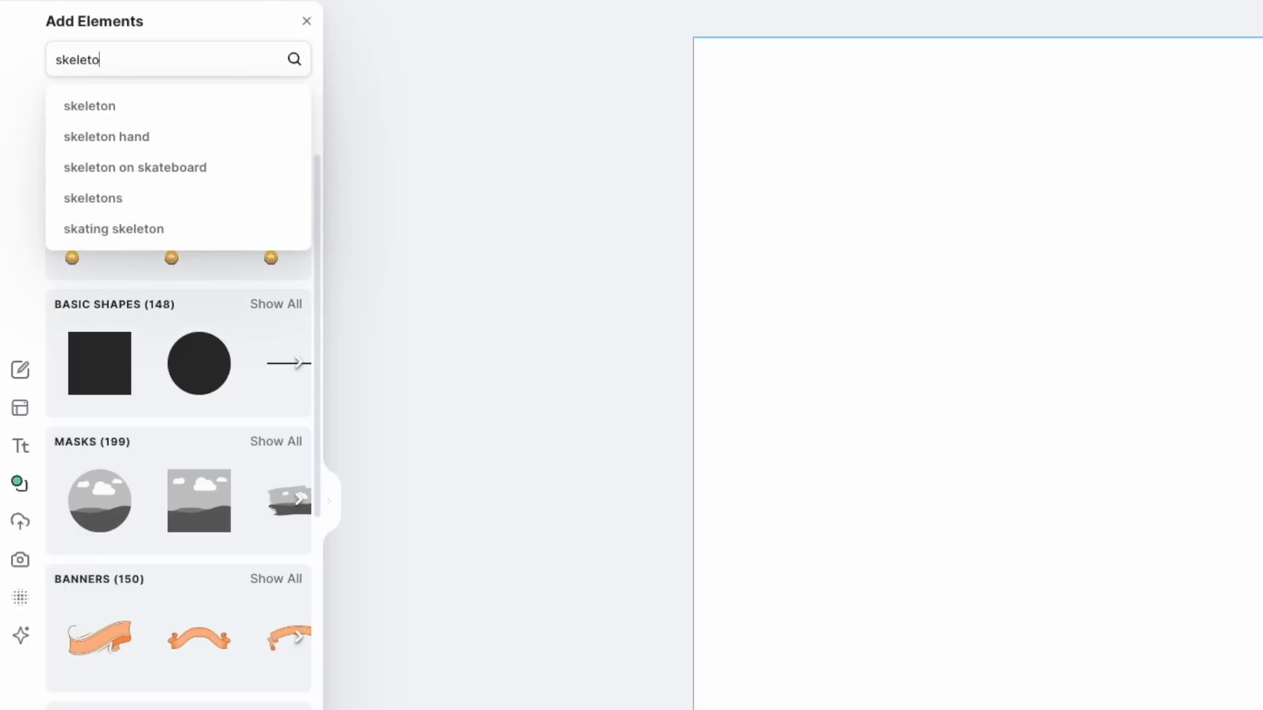
pyautogui.press('Return')
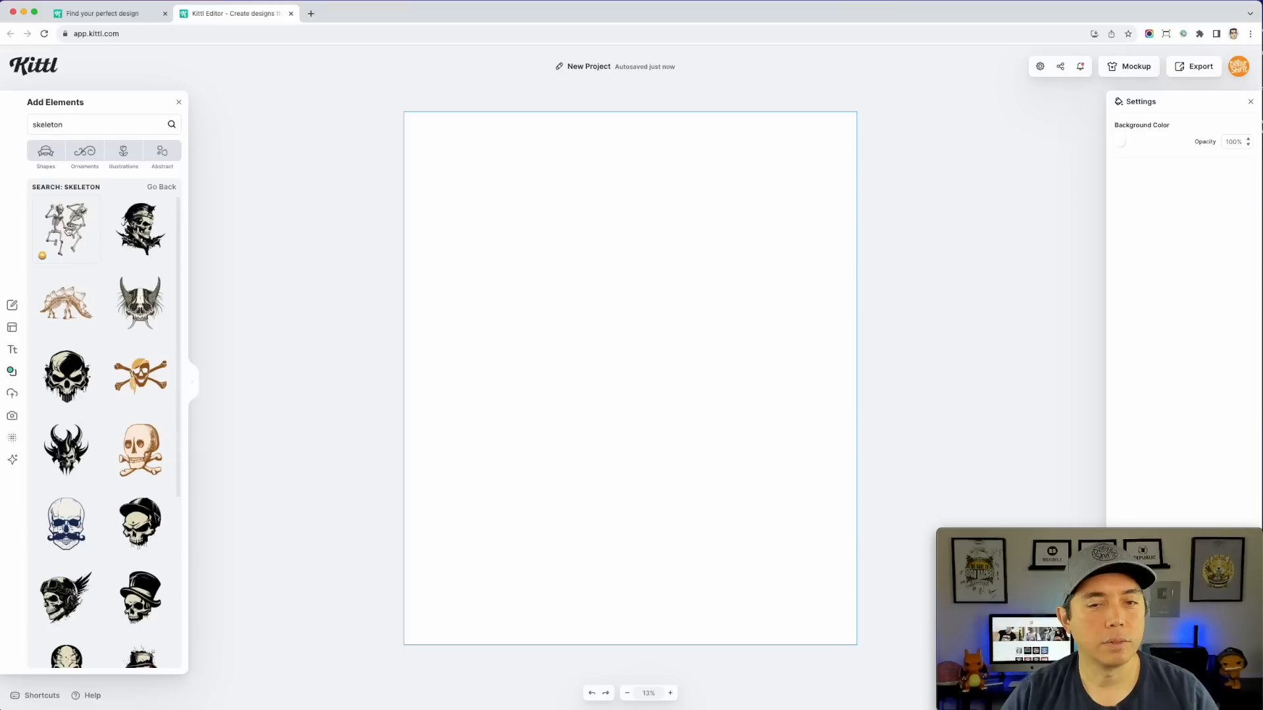
pyautogui.click(116, 242)
pyautogui.moveTo(691, 303); pyautogui.dragTo(801, 165)
pyautogui.moveTo(762, 238); pyautogui.dragTo(706, 272)
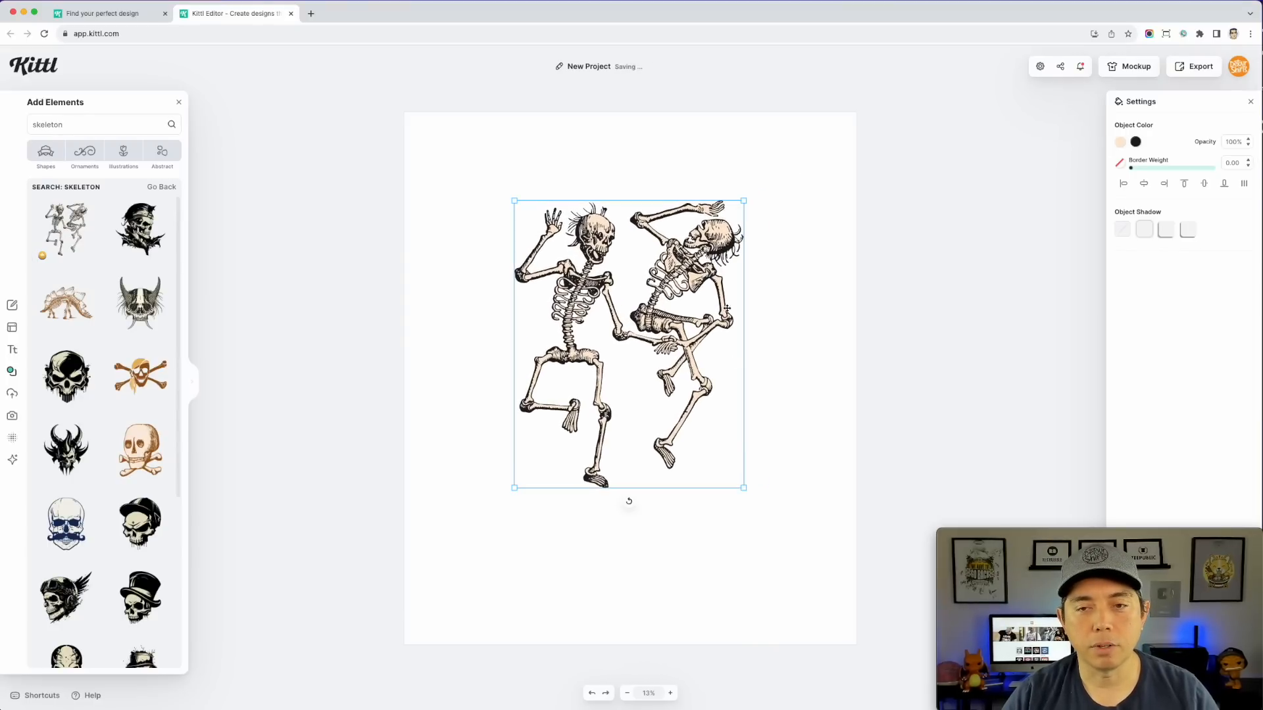
# Add the rounded-corner square from the basic shapes and enlarge it until it covers most of the two skeletons
pyautogui.click(744, 488)
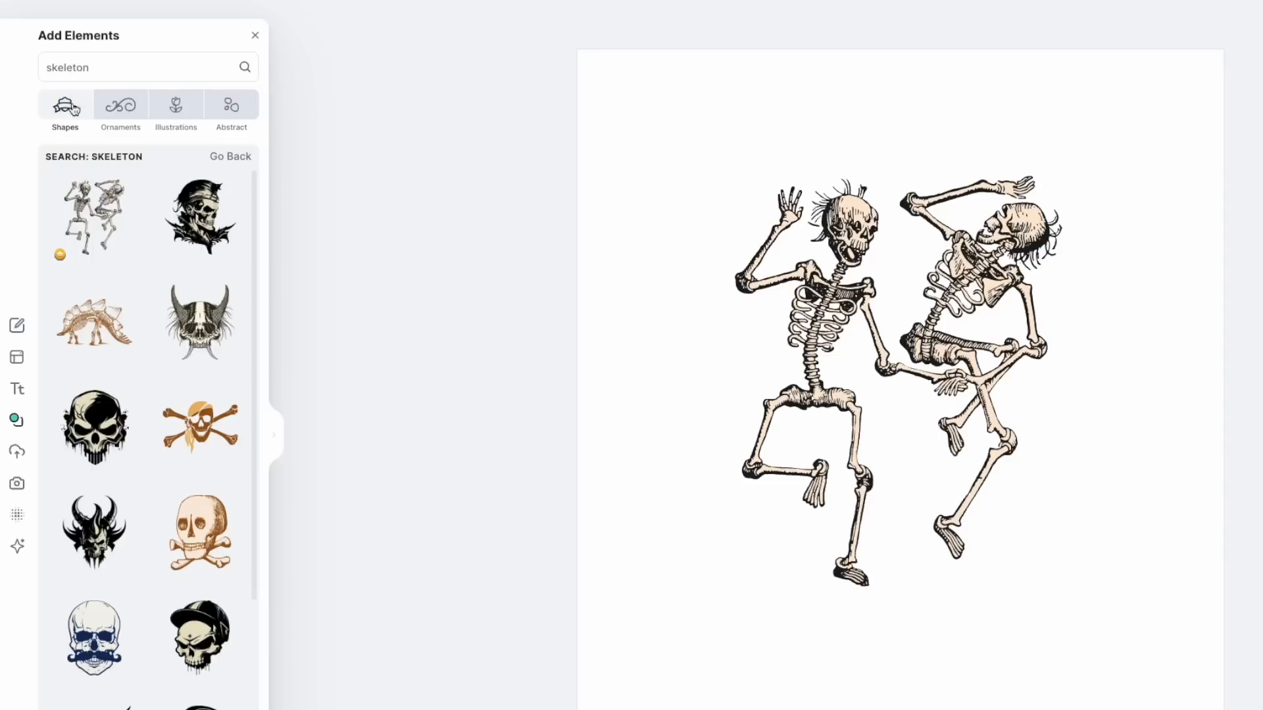
pyautogui.click(62, 107)
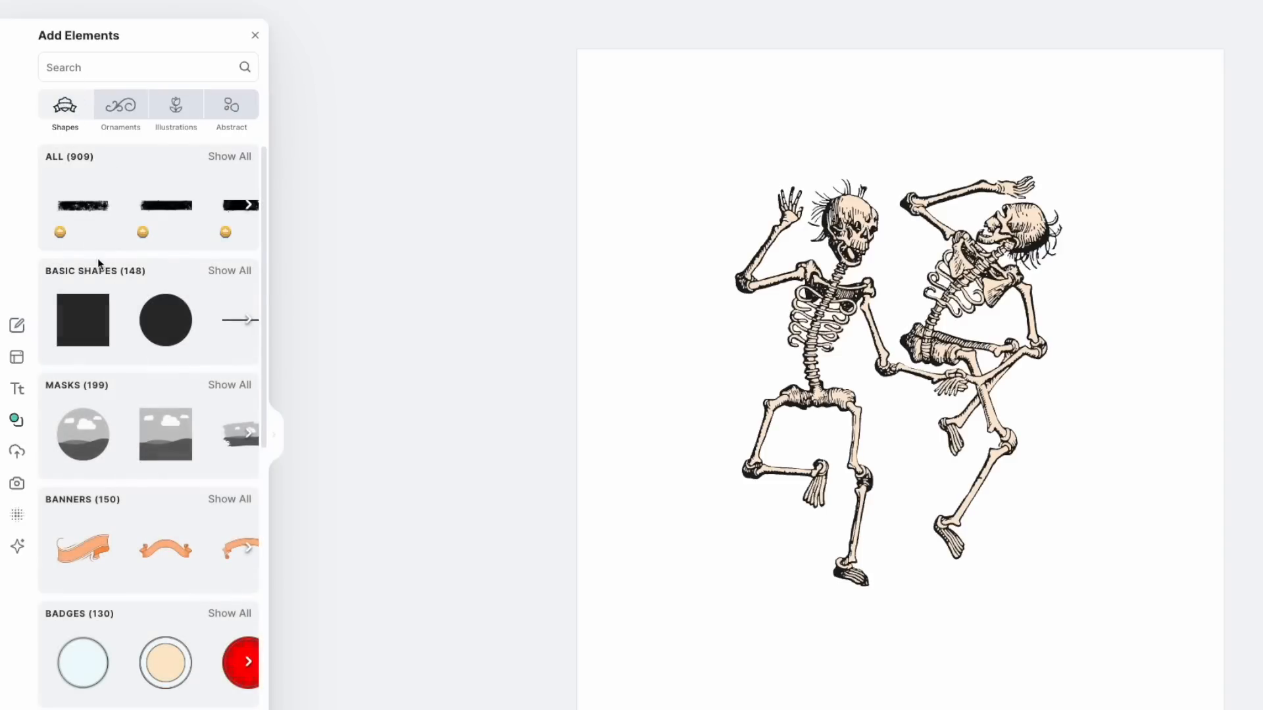
pyautogui.click(230, 273)
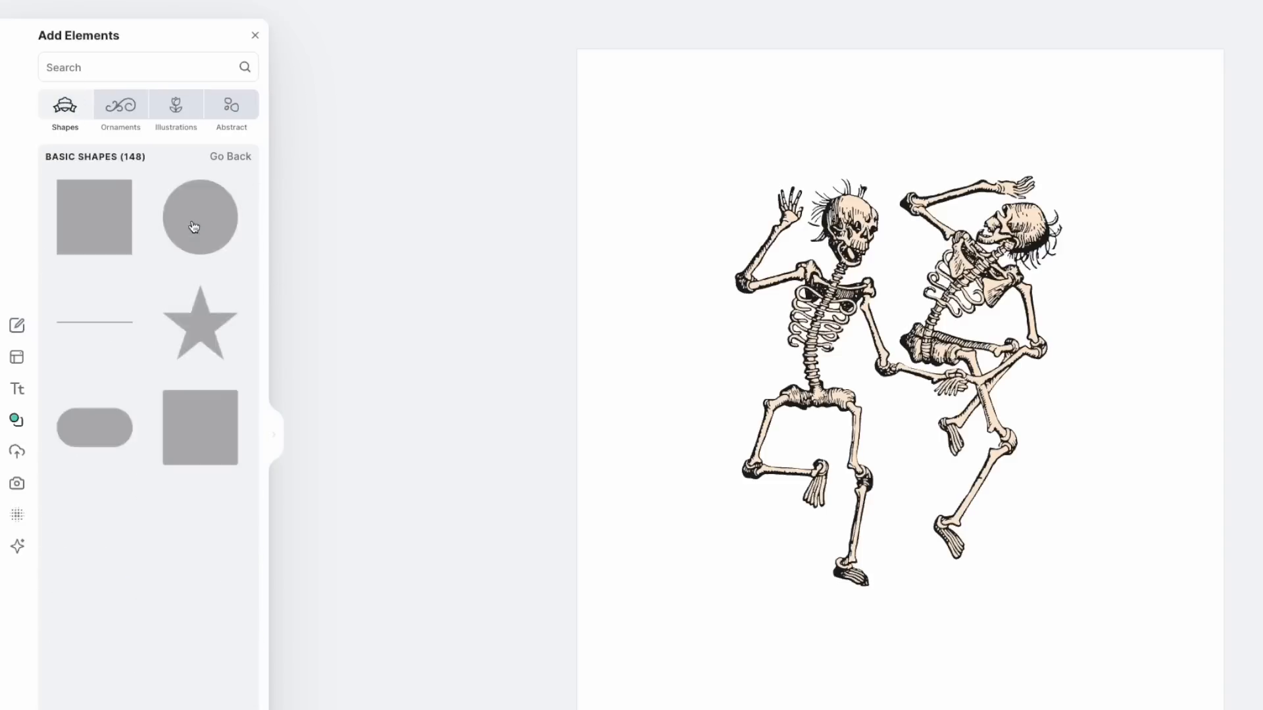
pyautogui.click(203, 422)
pyautogui.moveTo(924, 462); pyautogui.dragTo(810, 231)
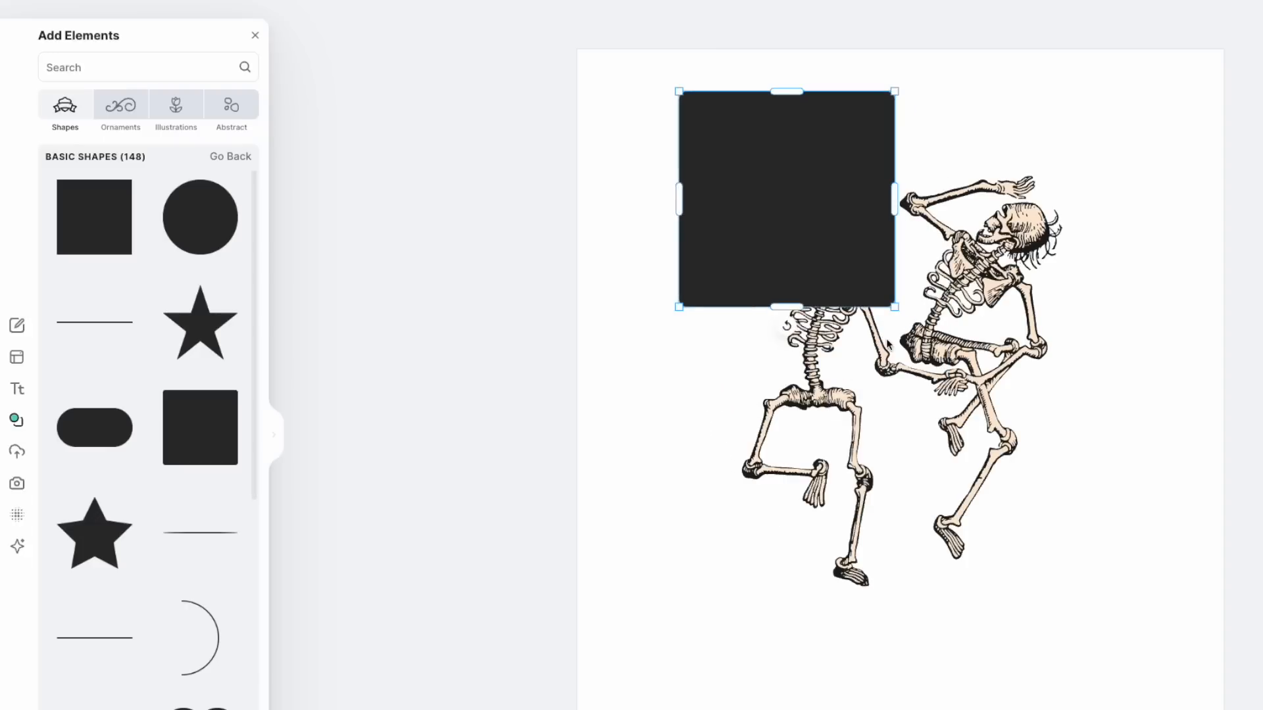
pyautogui.moveTo(895, 306); pyautogui.dragTo(1162, 573)
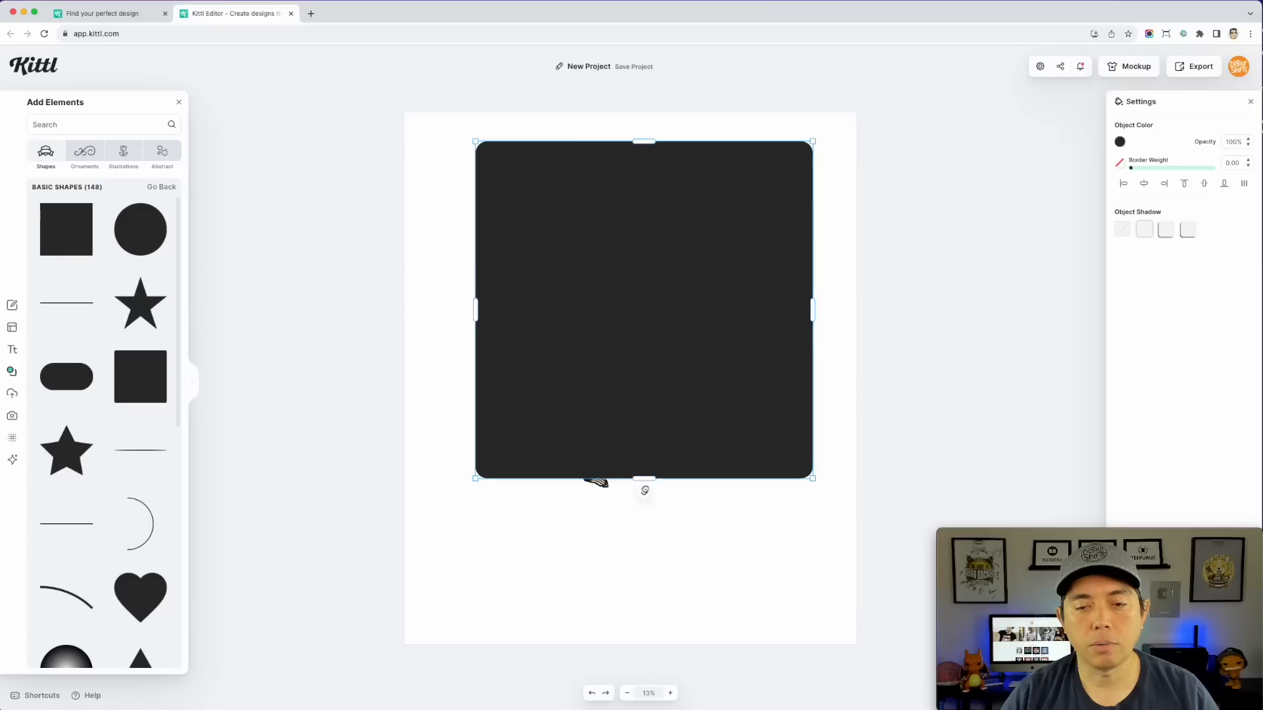
# Stretch the dark rounded square into a tall portrait card shape that nearly fills the artboard's height
pyautogui.moveTo(645, 481); pyautogui.dragTo(644, 607)
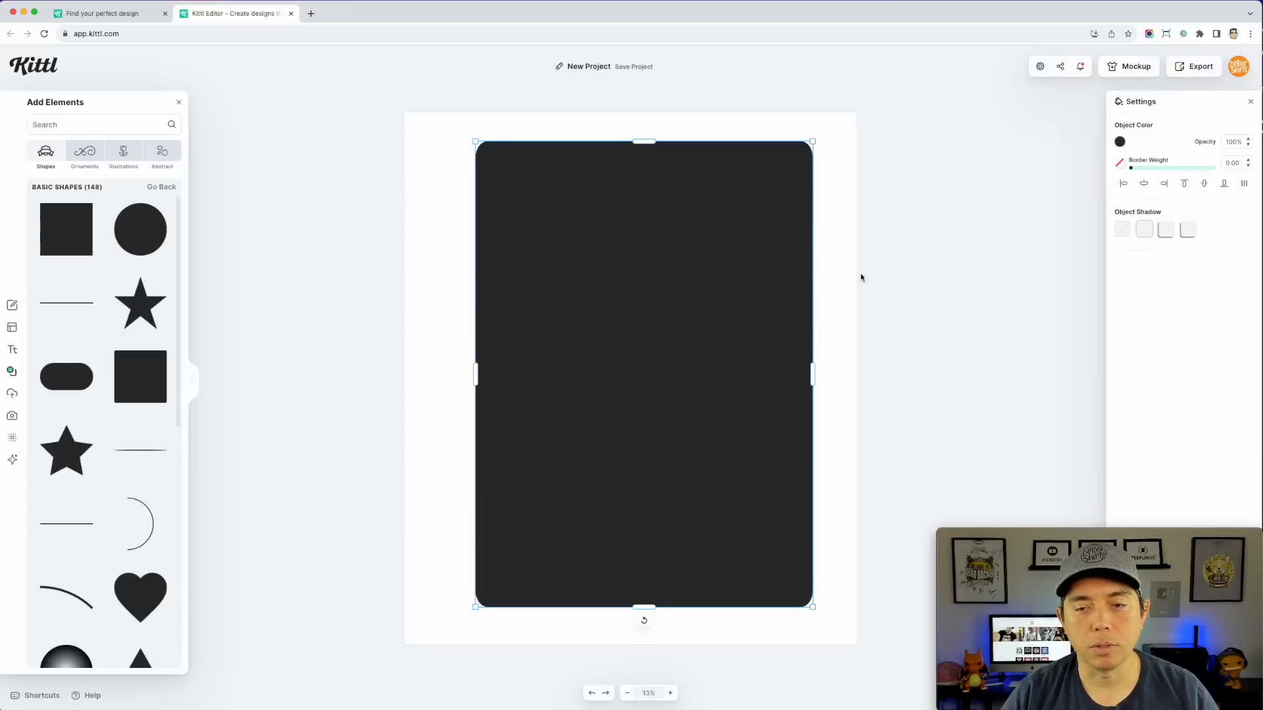
pyautogui.moveTo(814, 378); pyautogui.dragTo(808, 376)
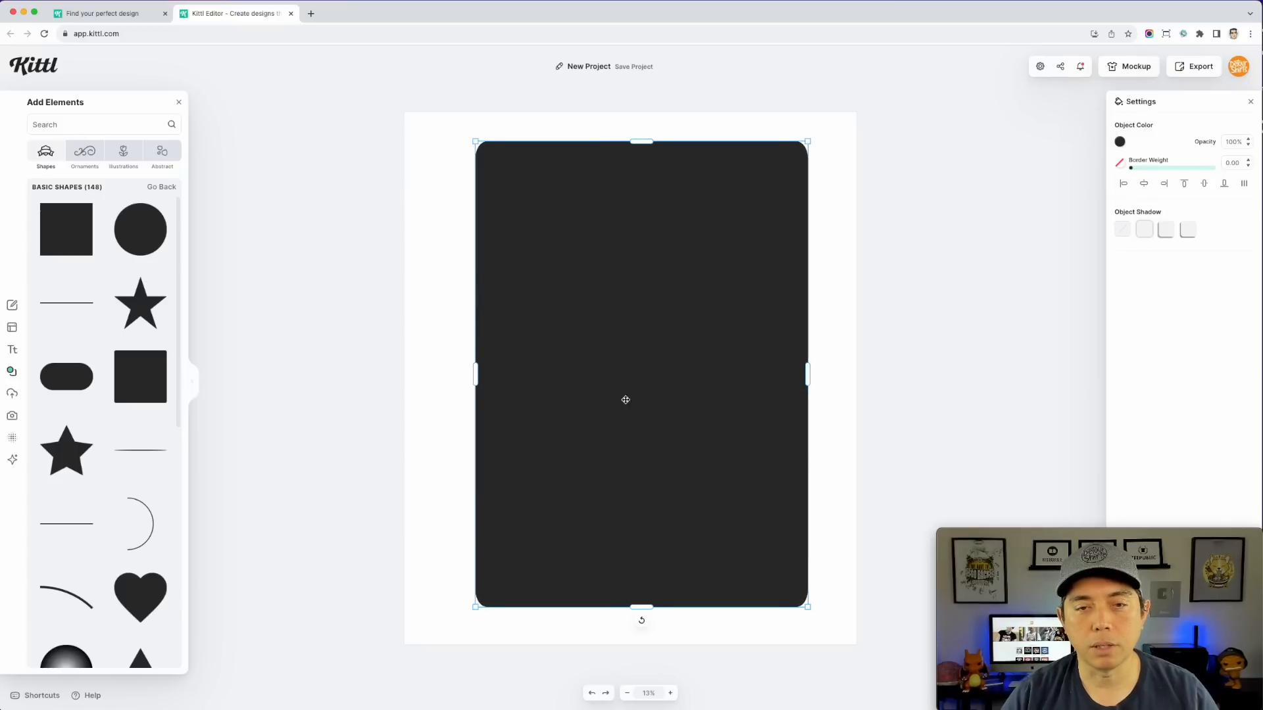
pyautogui.moveTo(476, 373); pyautogui.dragTo(465, 373)
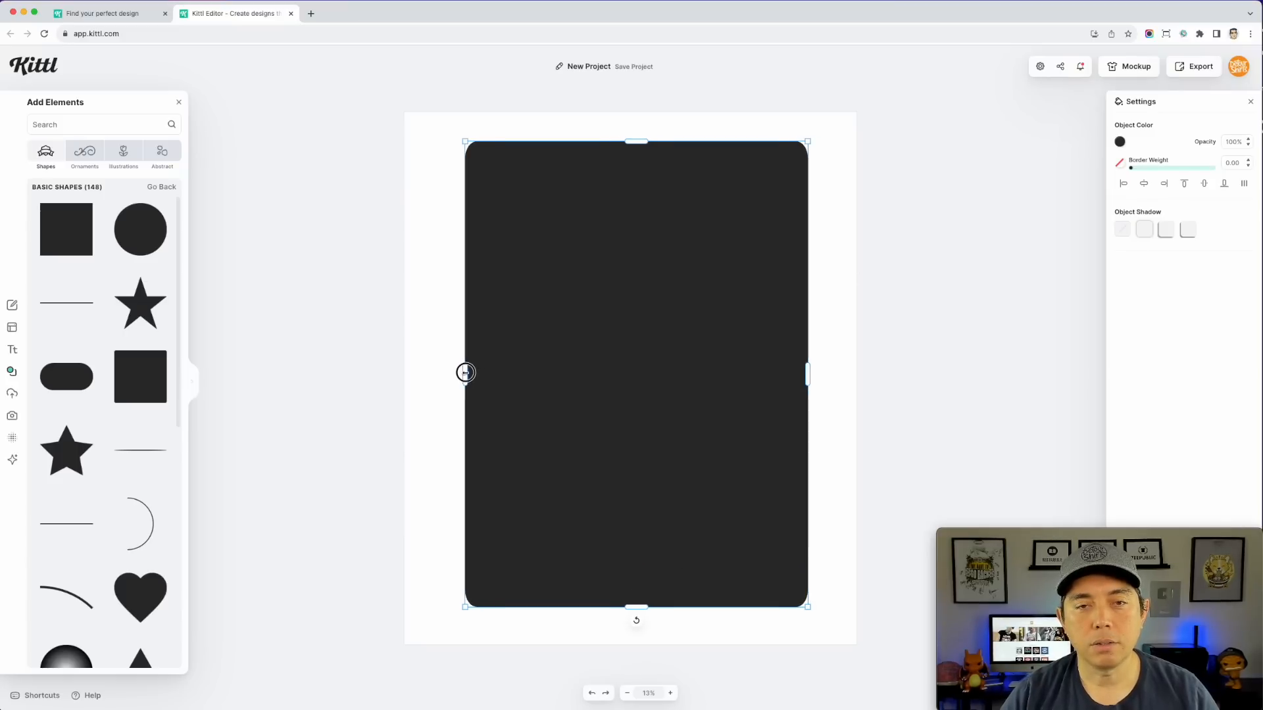
pyautogui.moveTo(636, 145); pyautogui.dragTo(637, 135)
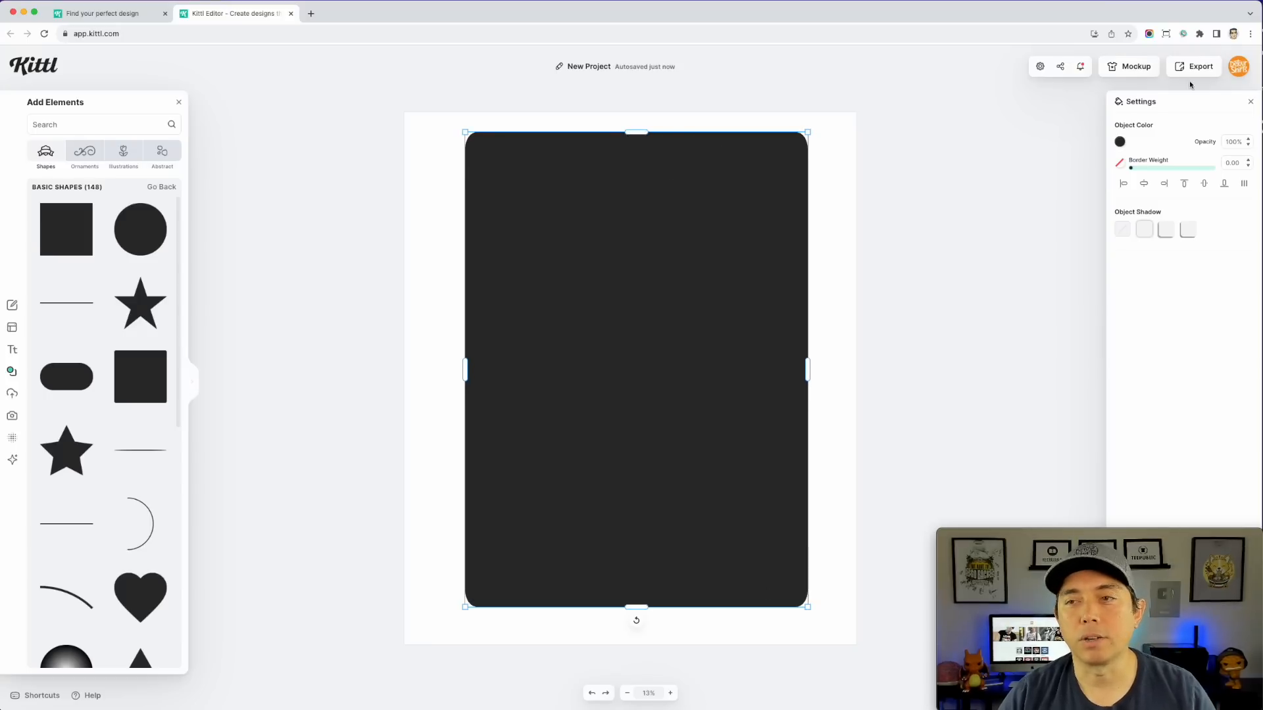
# Give the card shape a #1d1d1b border colour and a light pink #ff9f9f fill
pyautogui.click(1120, 164)
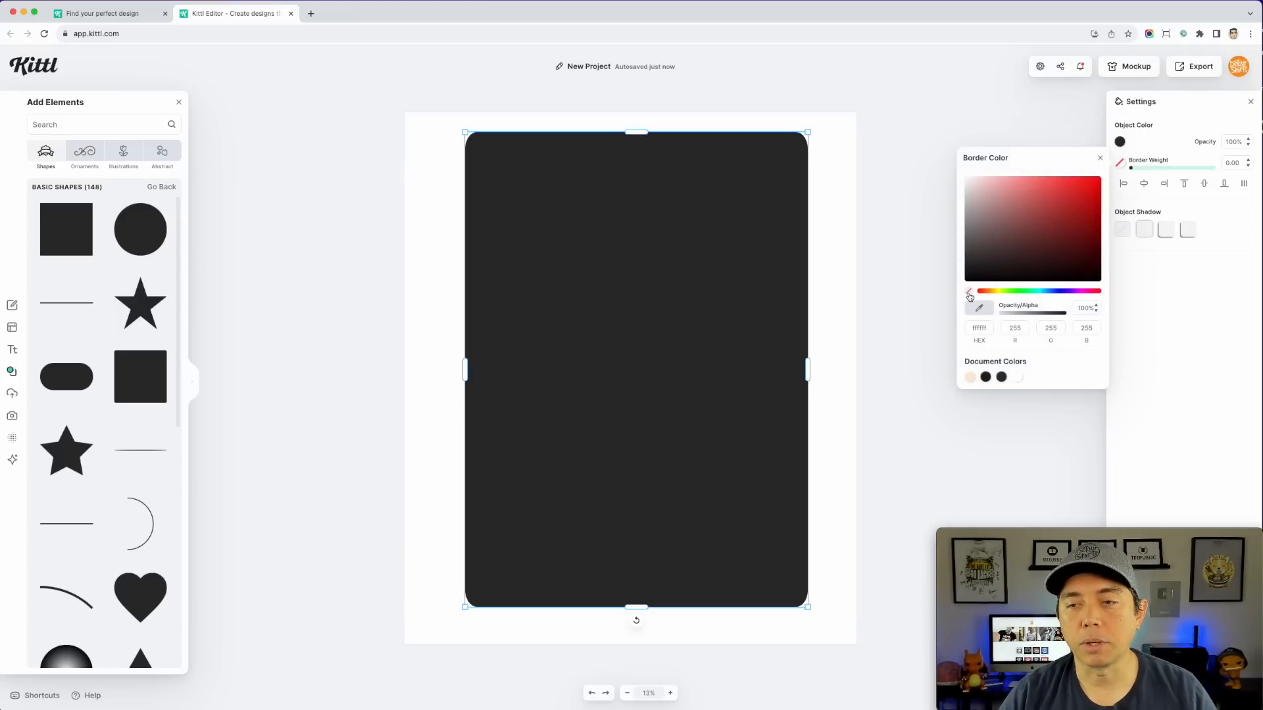
pyautogui.click(986, 378)
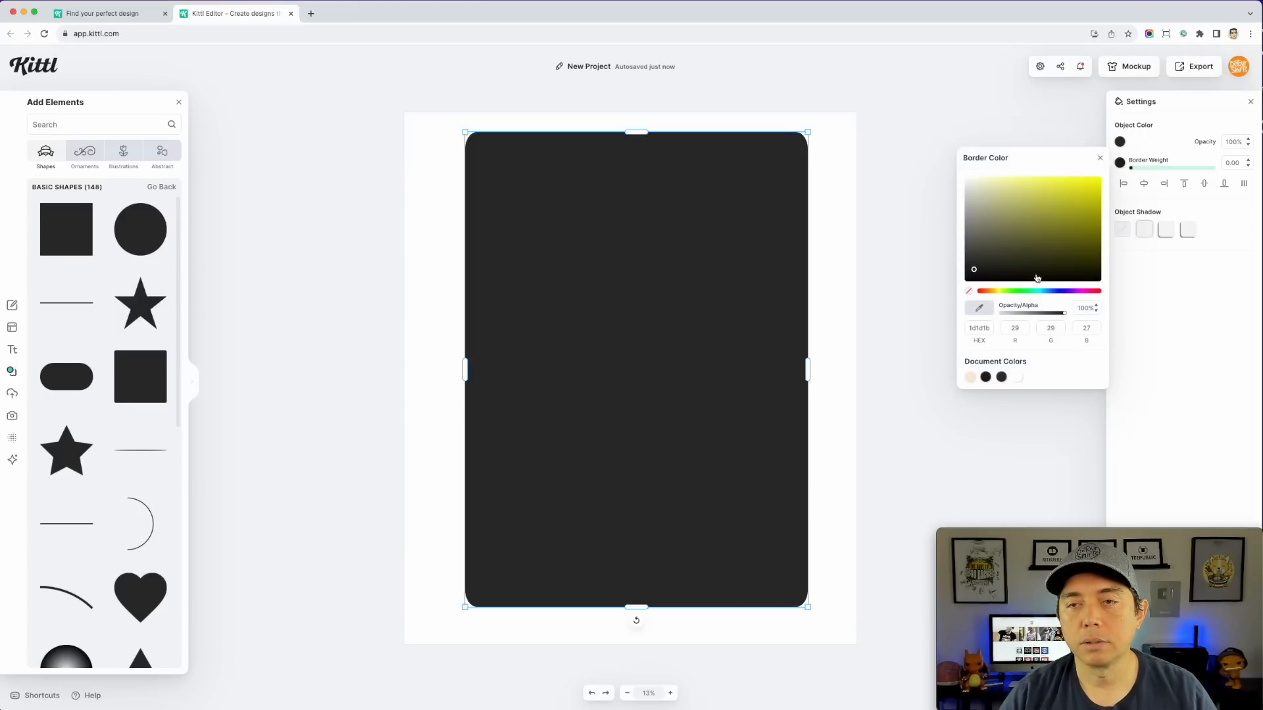
pyautogui.click(1120, 142)
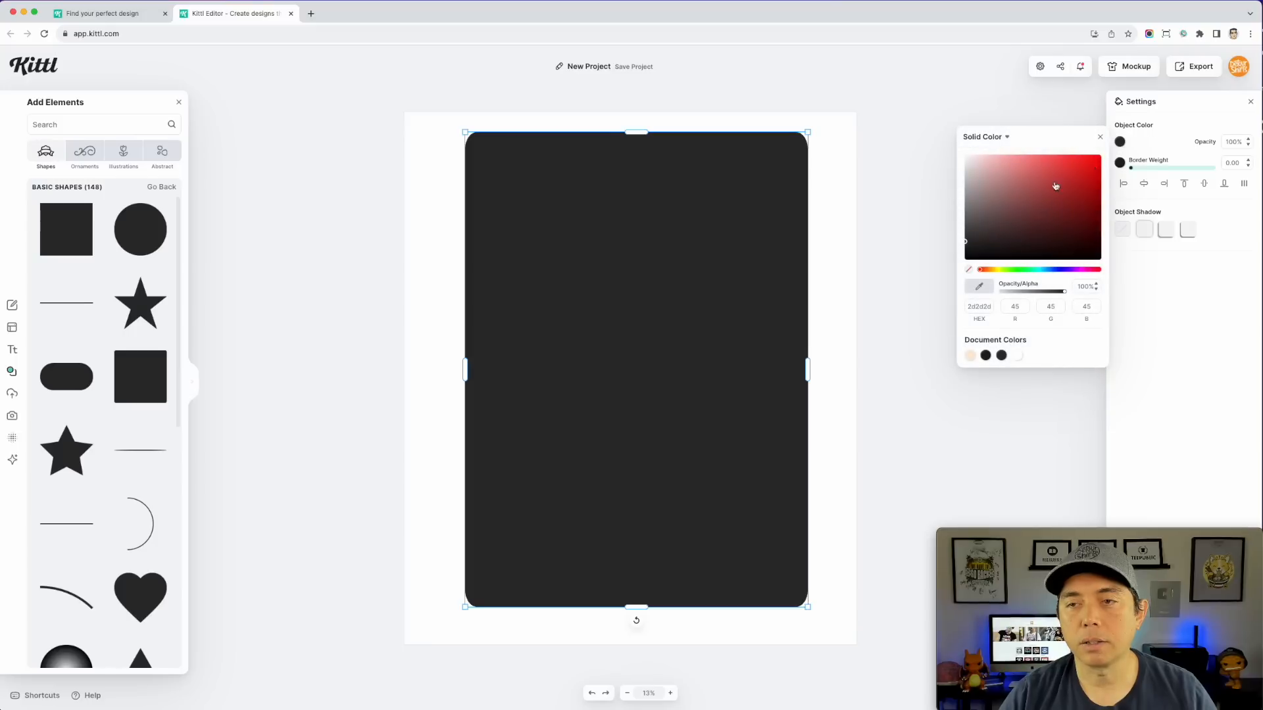
pyautogui.click(1041, 161)
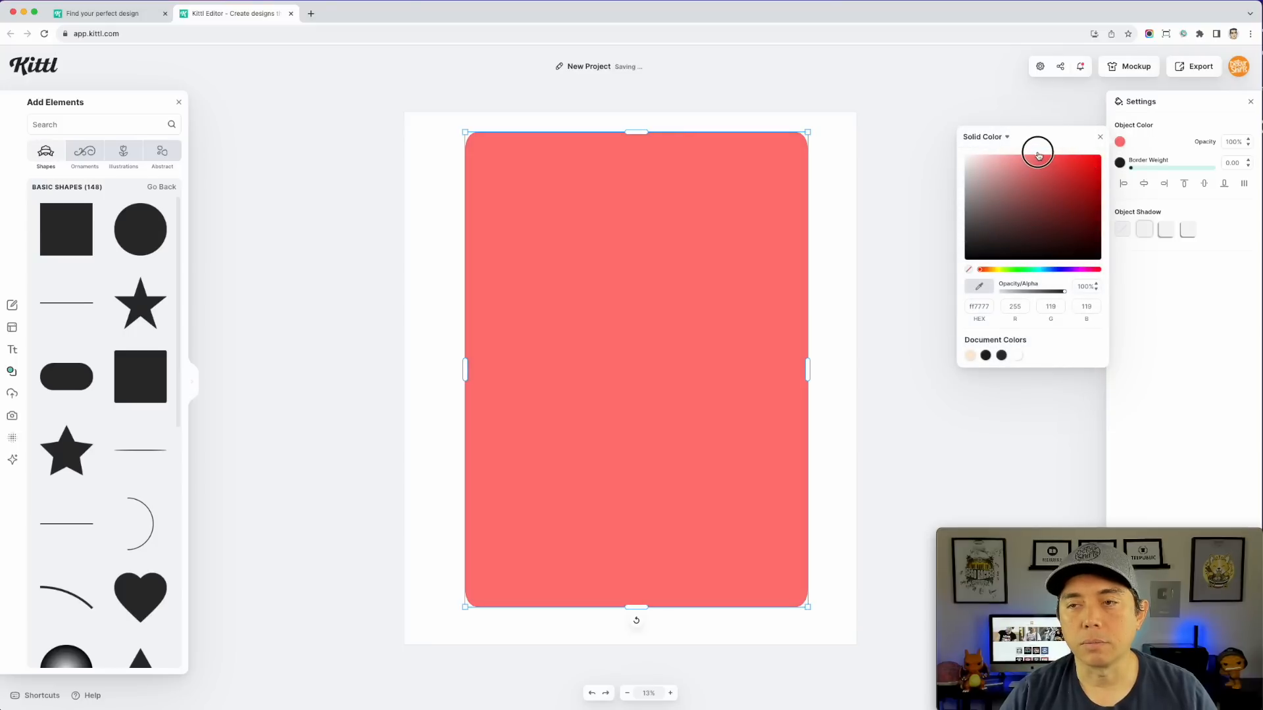
pyautogui.moveTo(1038, 153); pyautogui.dragTo(1014, 156)
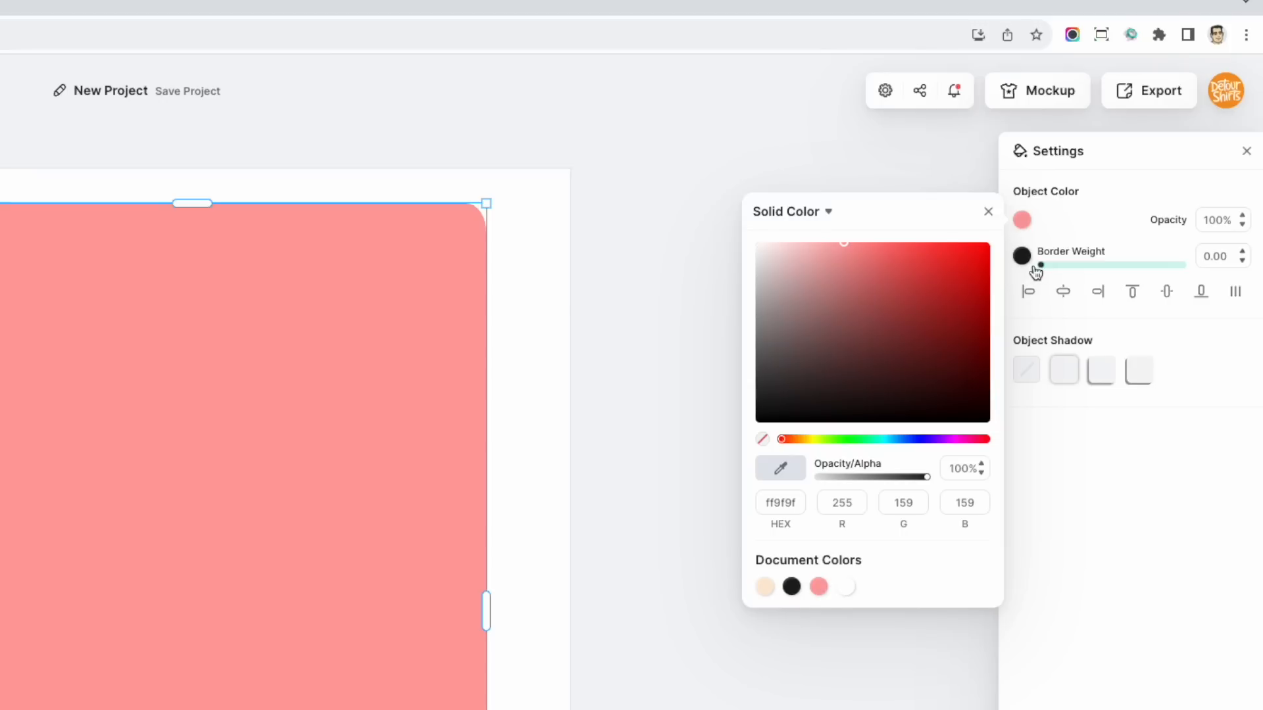
# Set the pink card's border weight to 33.30 and send the card to the back, behind the skeletons
pyautogui.click(1036, 272)
pyautogui.moveTo(1040, 273); pyautogui.dragTo(1090, 272)
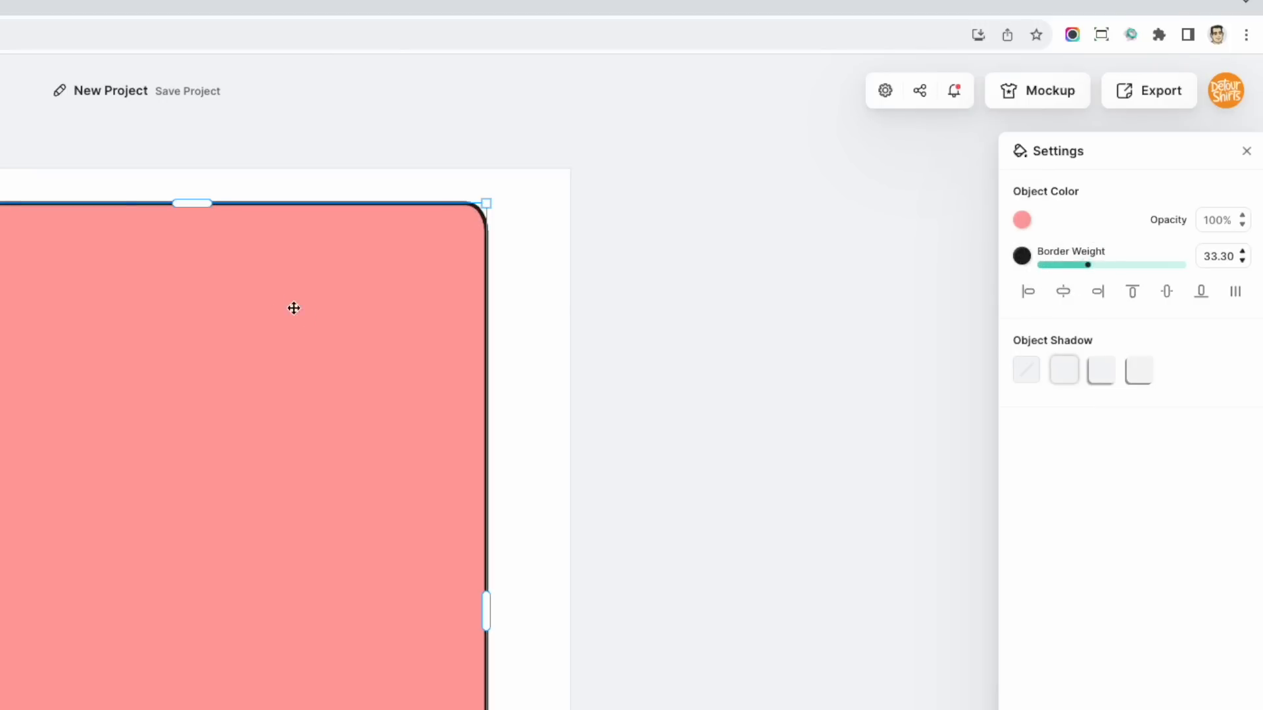
pyautogui.rightClick(275, 297)
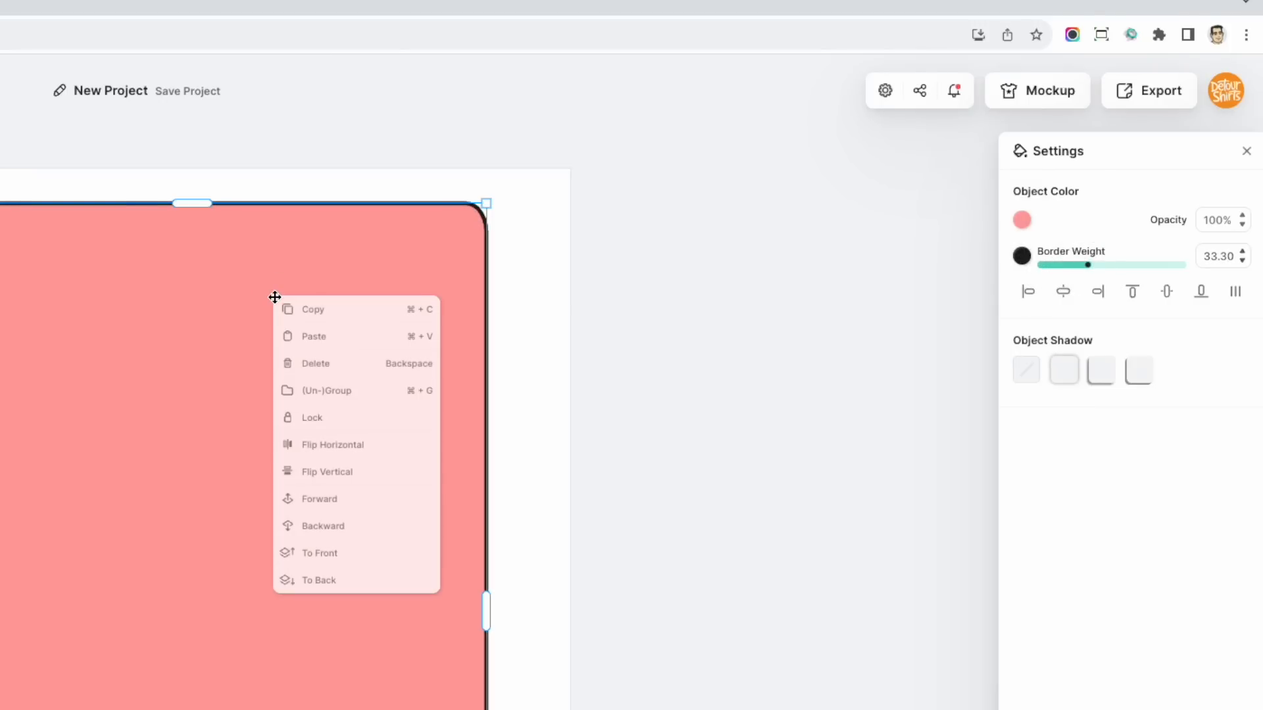
pyautogui.click(321, 582)
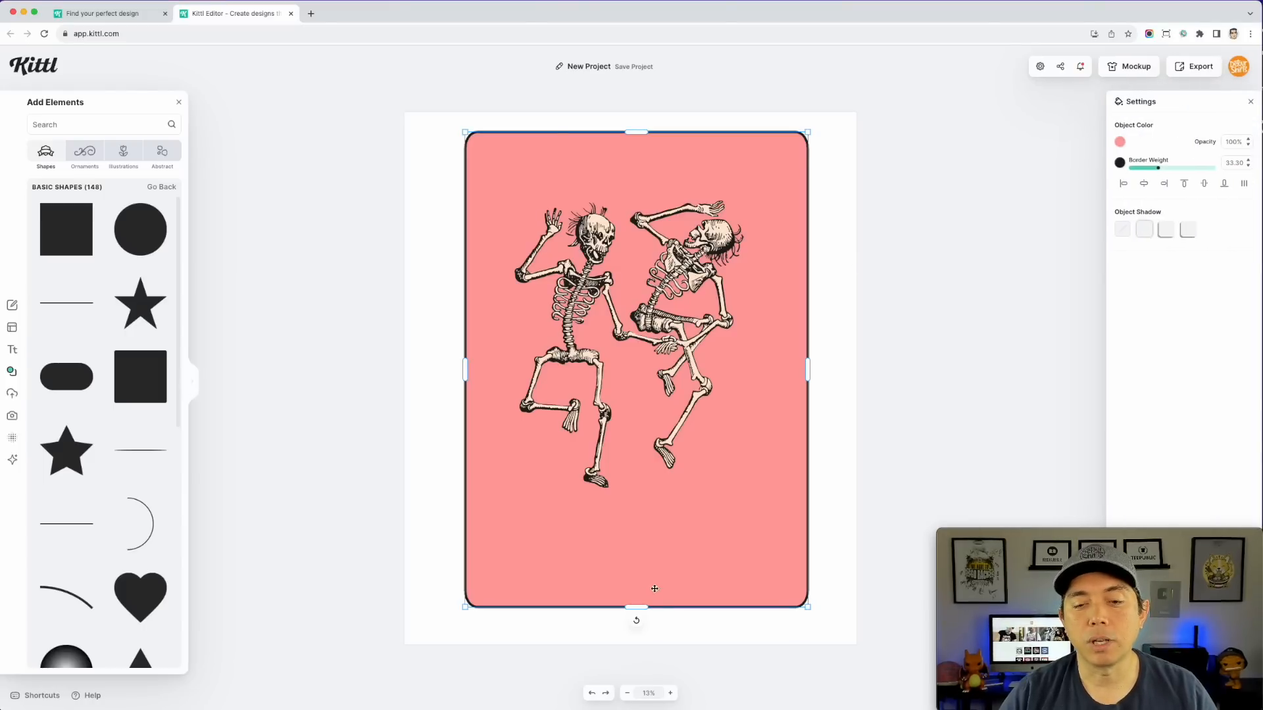
# Extend the pink card's lower and upper edges closer to the artboard edges and centre it horizontally
pyautogui.moveTo(639, 612); pyautogui.dragTo(638, 631)
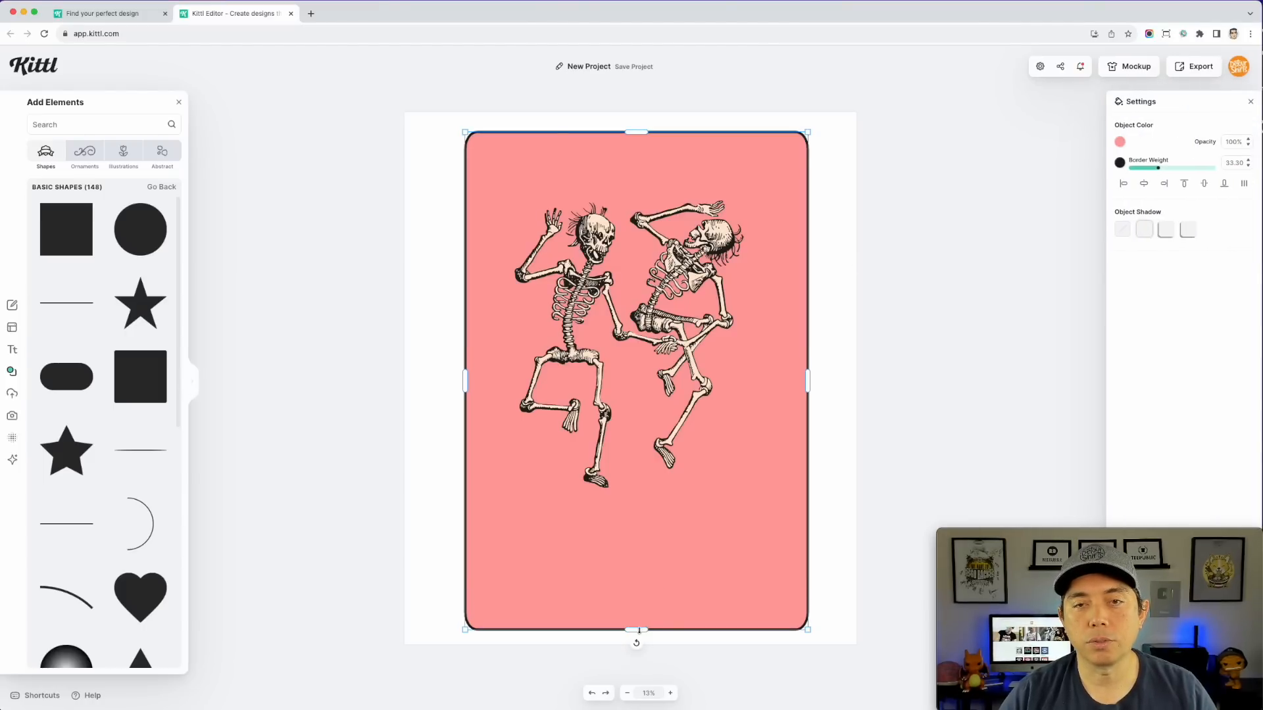
pyautogui.moveTo(636, 132); pyautogui.dragTo(638, 127)
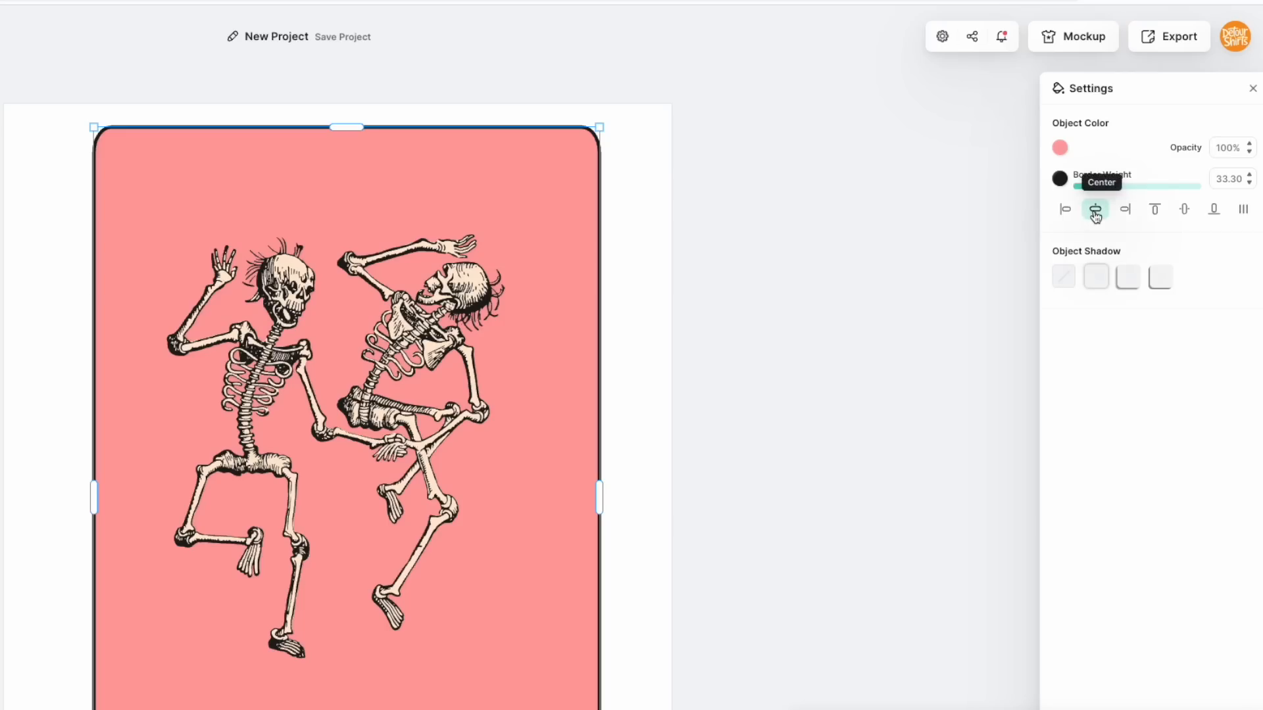
pyautogui.click(1096, 216)
pyautogui.click(786, 235)
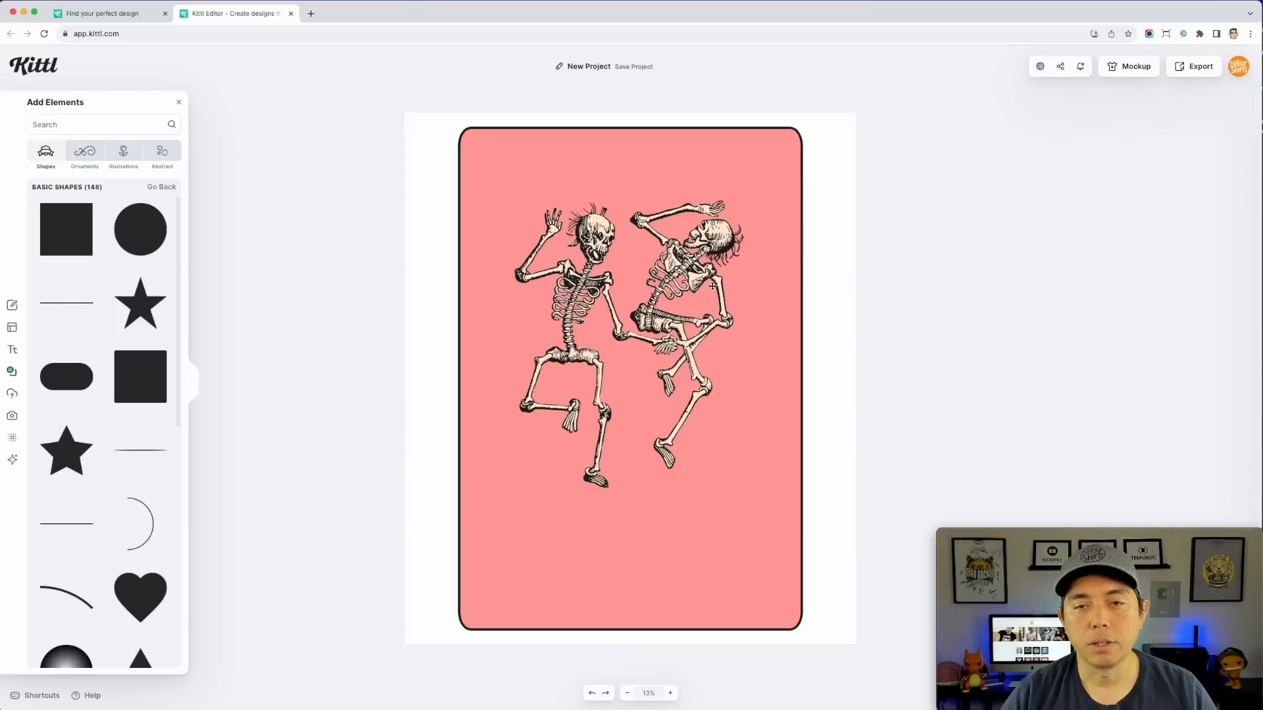
# Duplicate the pink card and shrink the copy from all four sides into an inner panel with a wider lower margin
pyautogui.click(454, 326)
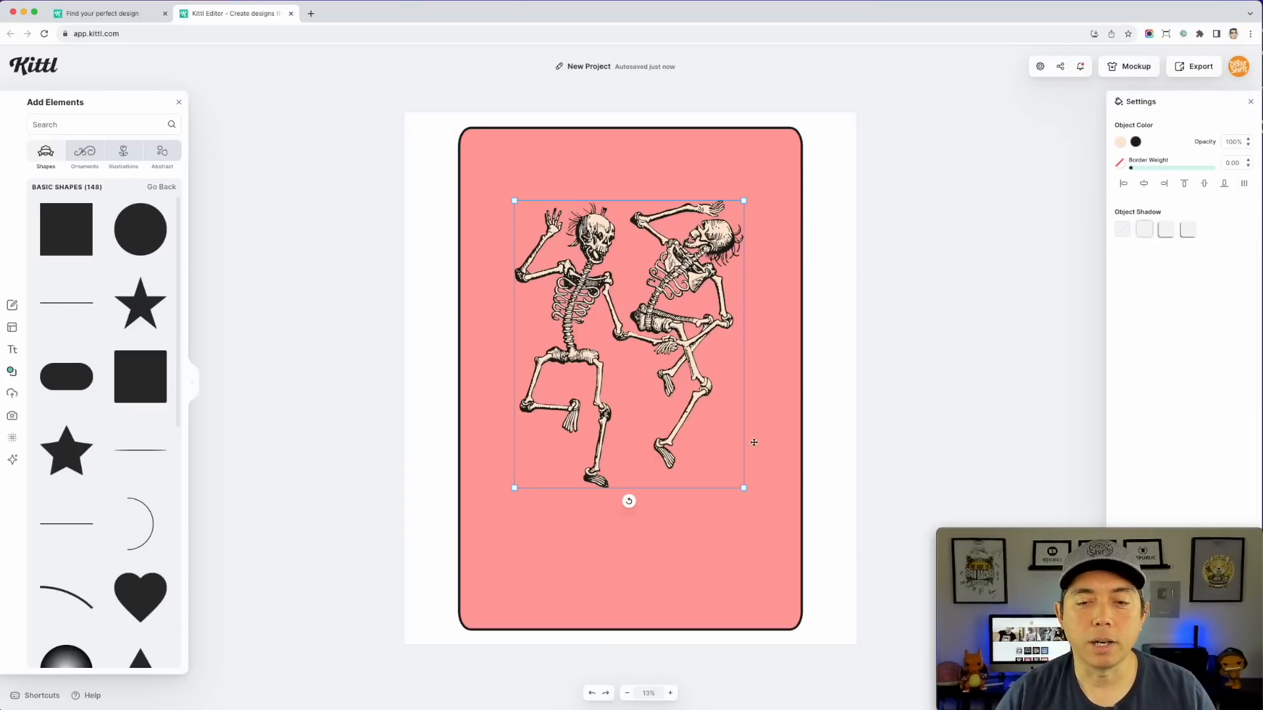
pyautogui.click(523, 132)
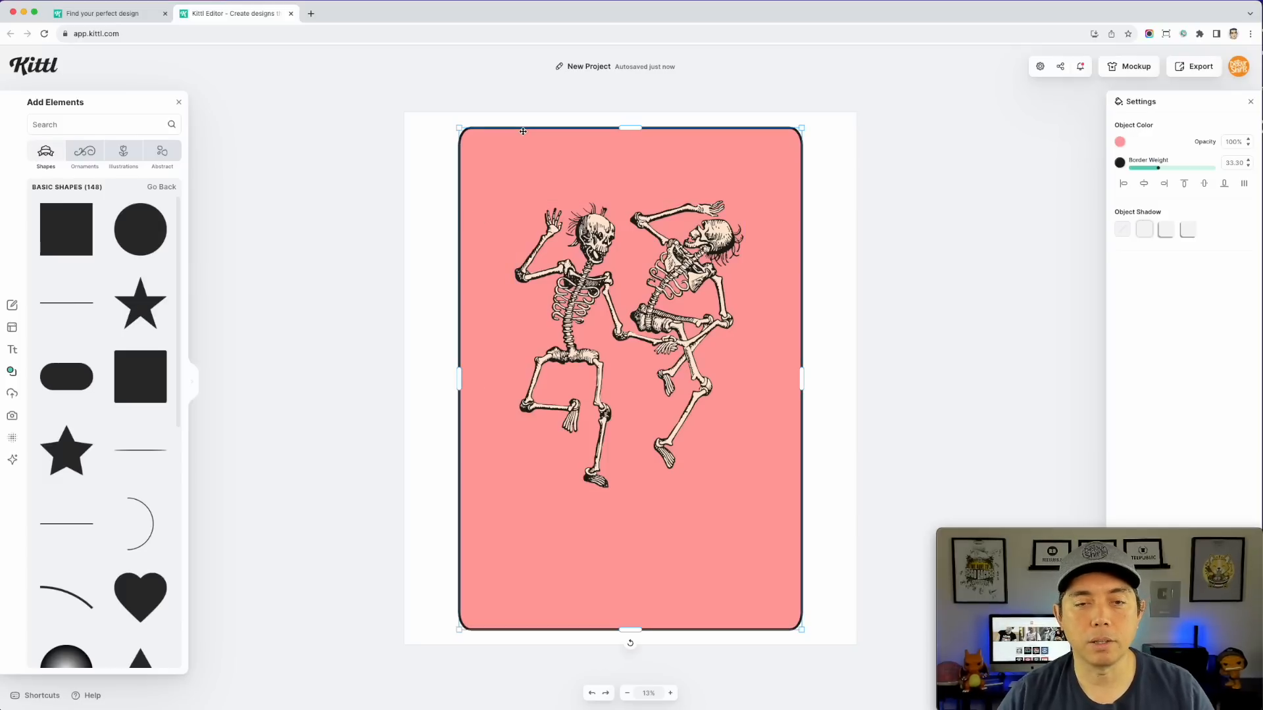
pyautogui.press('super+v')
pyautogui.moveTo(629, 129); pyautogui.dragTo(630, 145)
pyautogui.moveTo(459, 390); pyautogui.dragTo(473, 390)
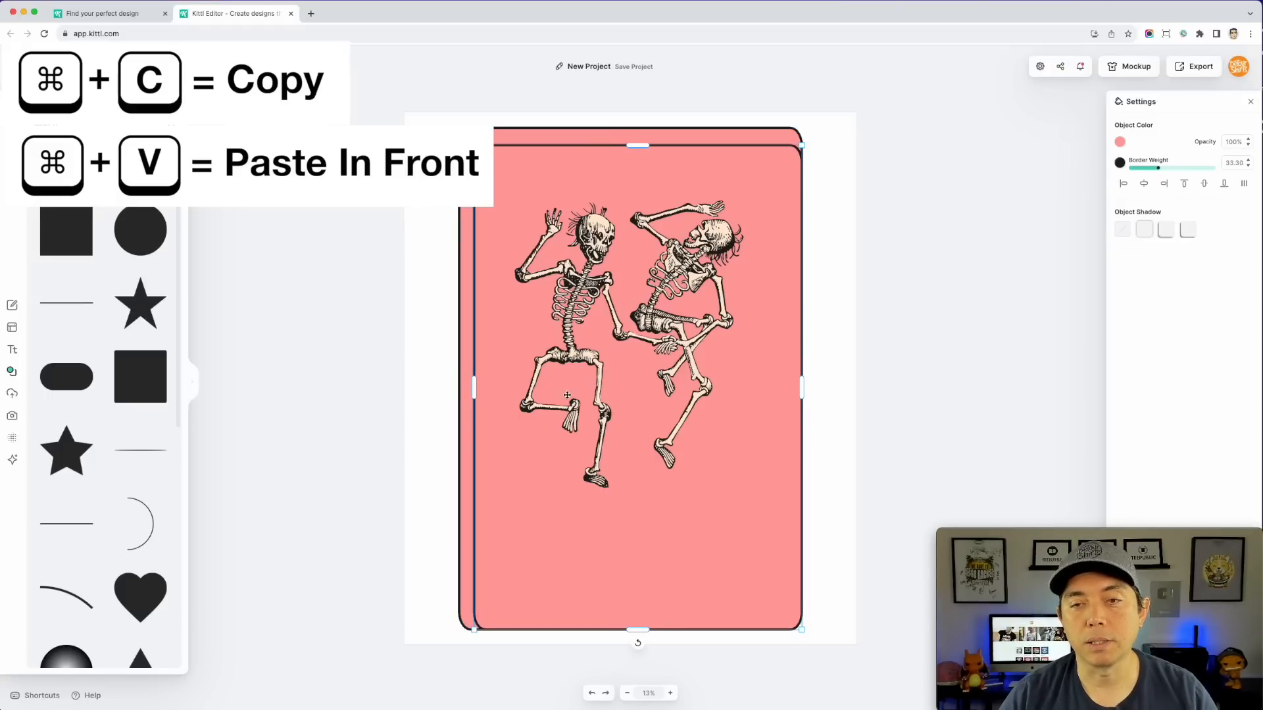
pyautogui.moveTo(803, 388); pyautogui.dragTo(790, 388)
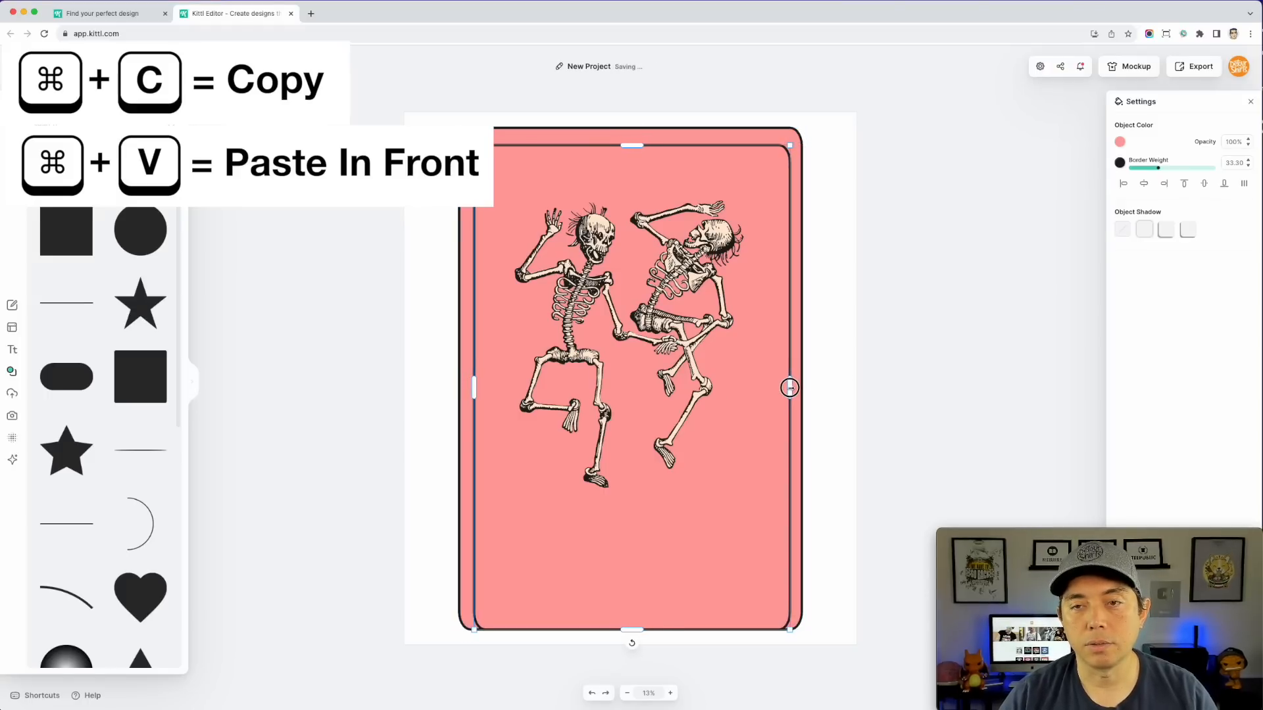
pyautogui.moveTo(638, 631); pyautogui.dragTo(633, 589)
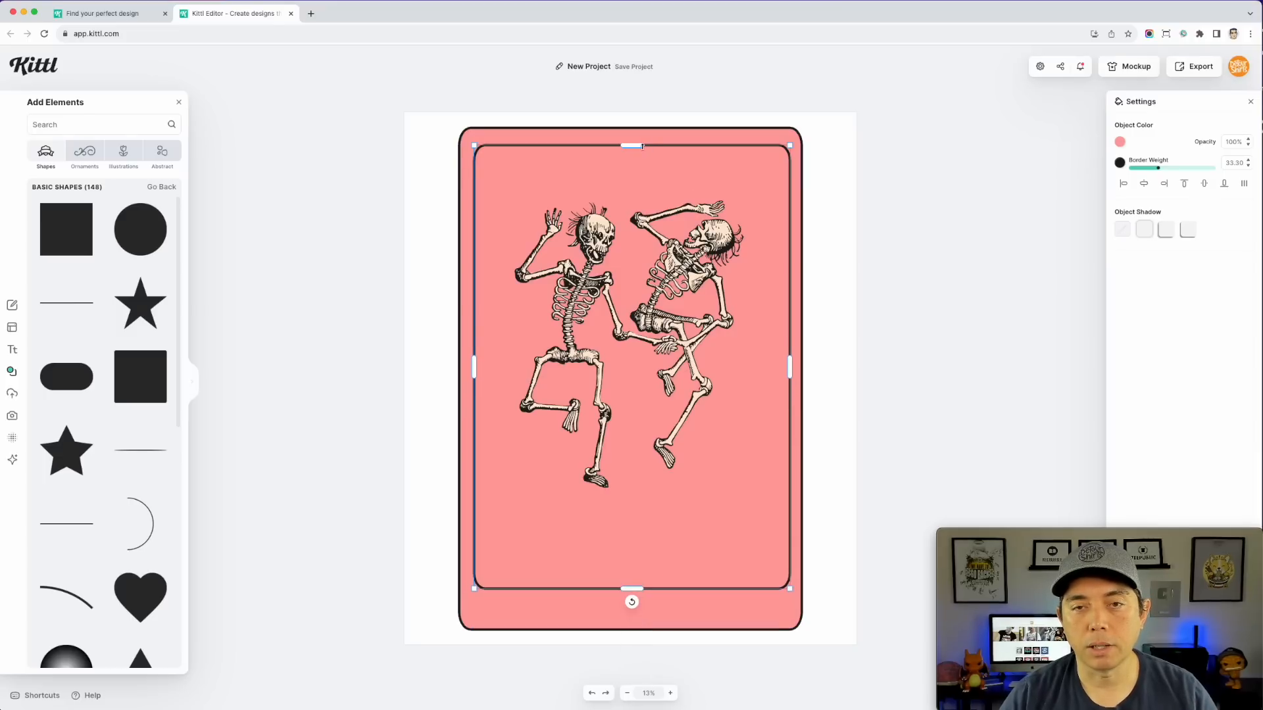
# Even out the inner panel's upper and left margins within the outer card and centre the panel horizontally
pyautogui.moveTo(636, 146); pyautogui.dragTo(632, 140)
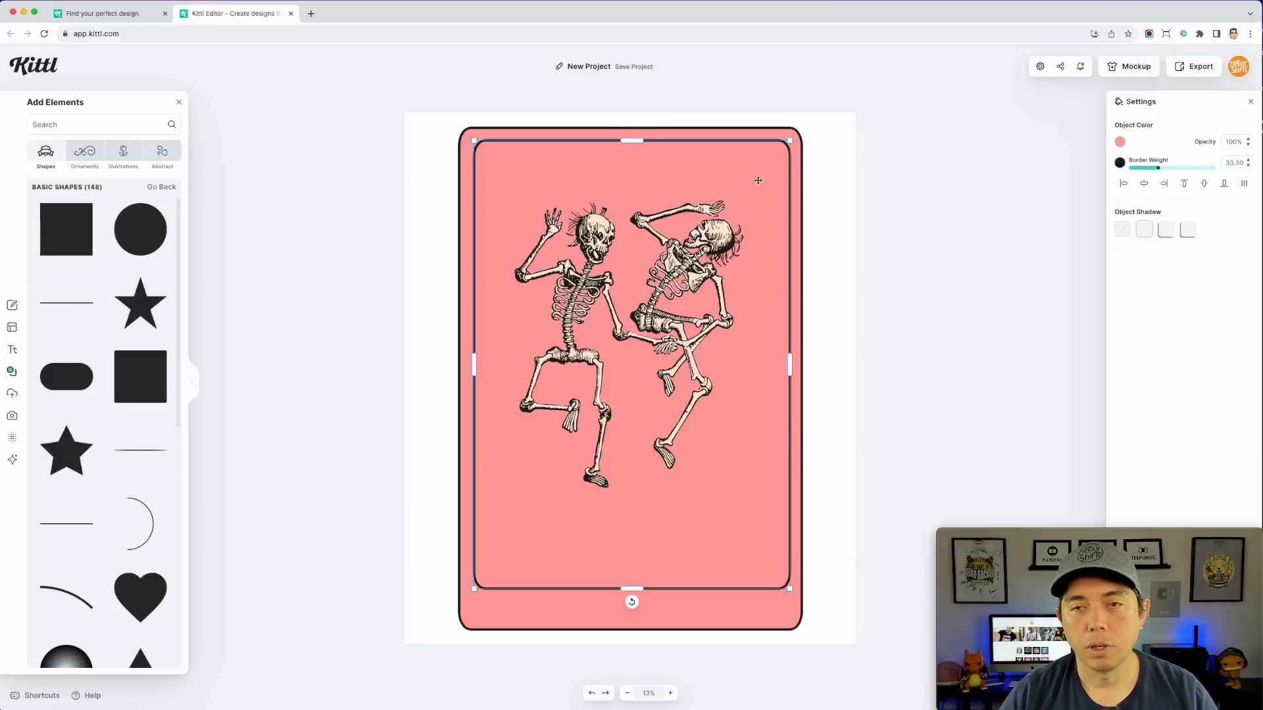
pyautogui.moveTo(472, 369); pyautogui.dragTo(470, 366)
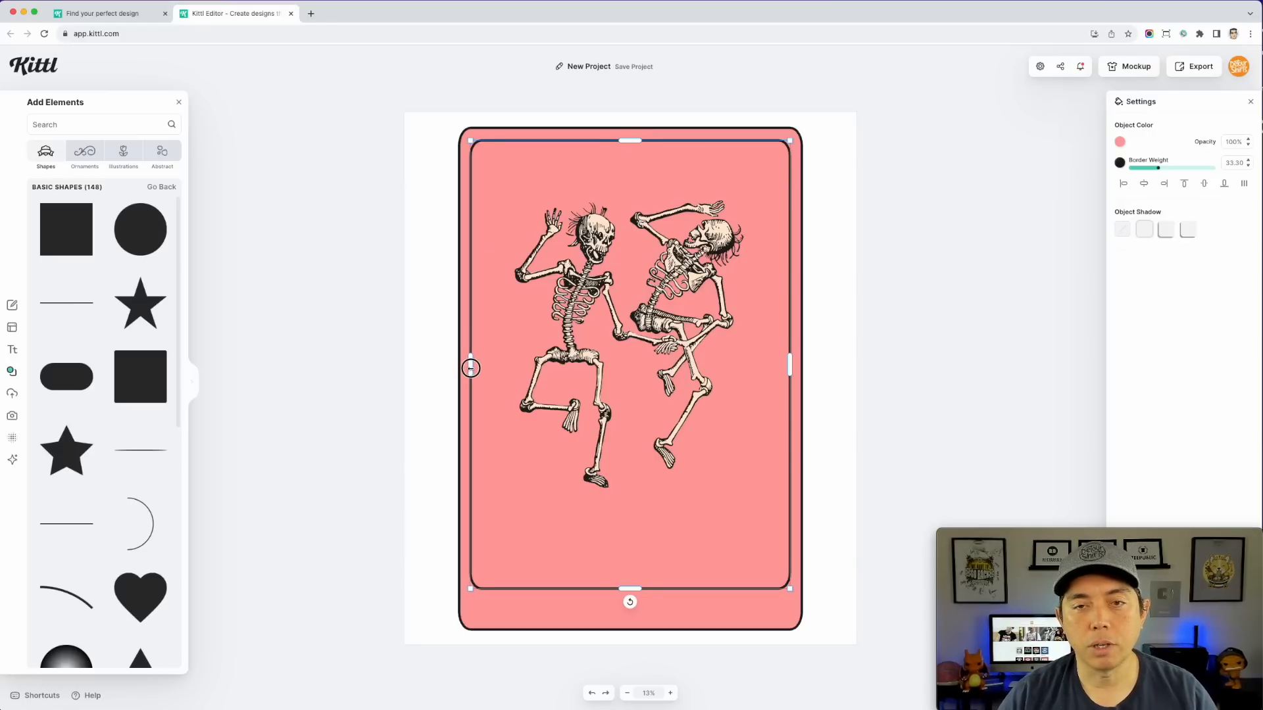
pyautogui.click(1146, 186)
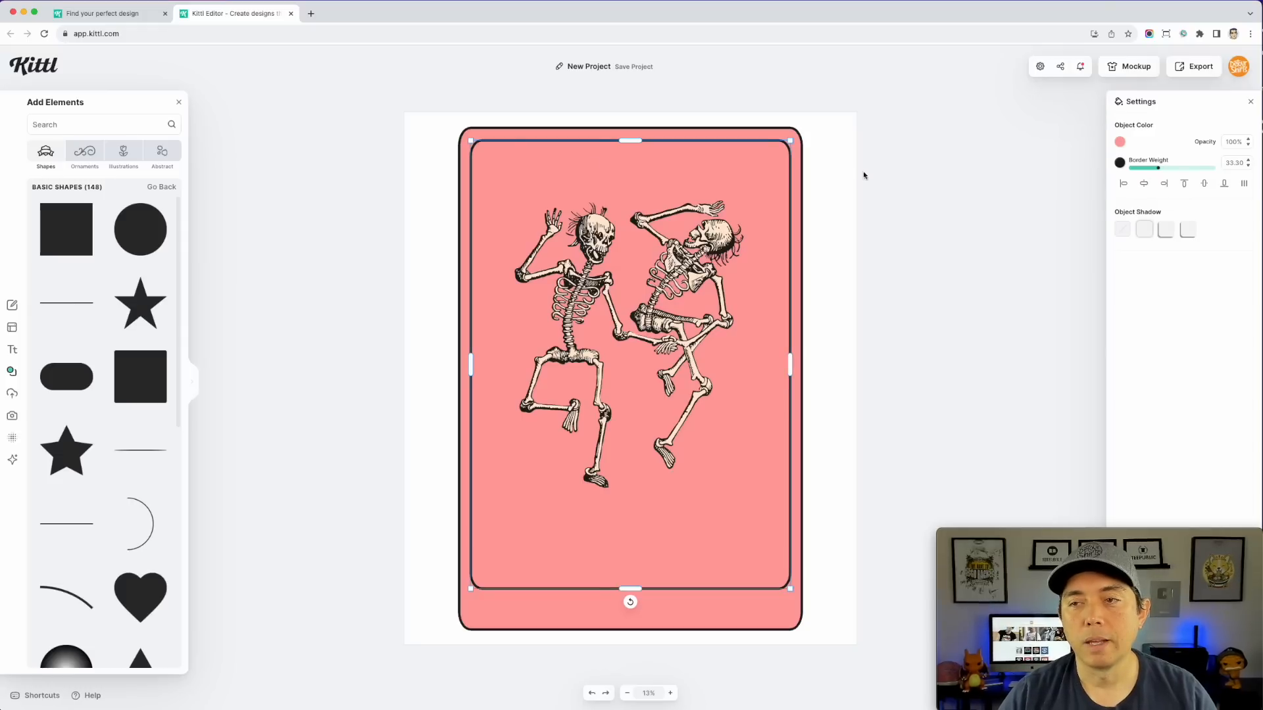
# Fill the outer card with the skeletons' cream colour #ffead3 and raise the inner pink panel's lower edge to widen the margin below
pyautogui.click(801, 151)
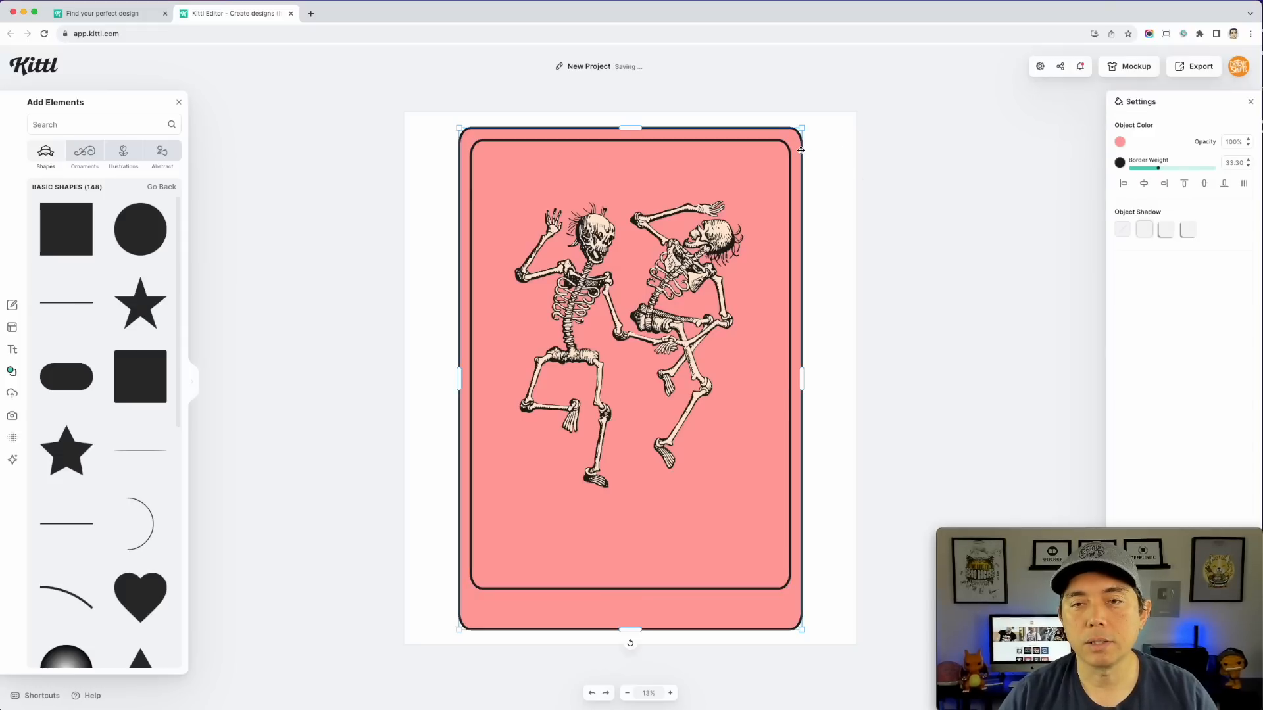
pyautogui.click(1120, 142)
pyautogui.moveTo(1004, 165); pyautogui.dragTo(972, 153)
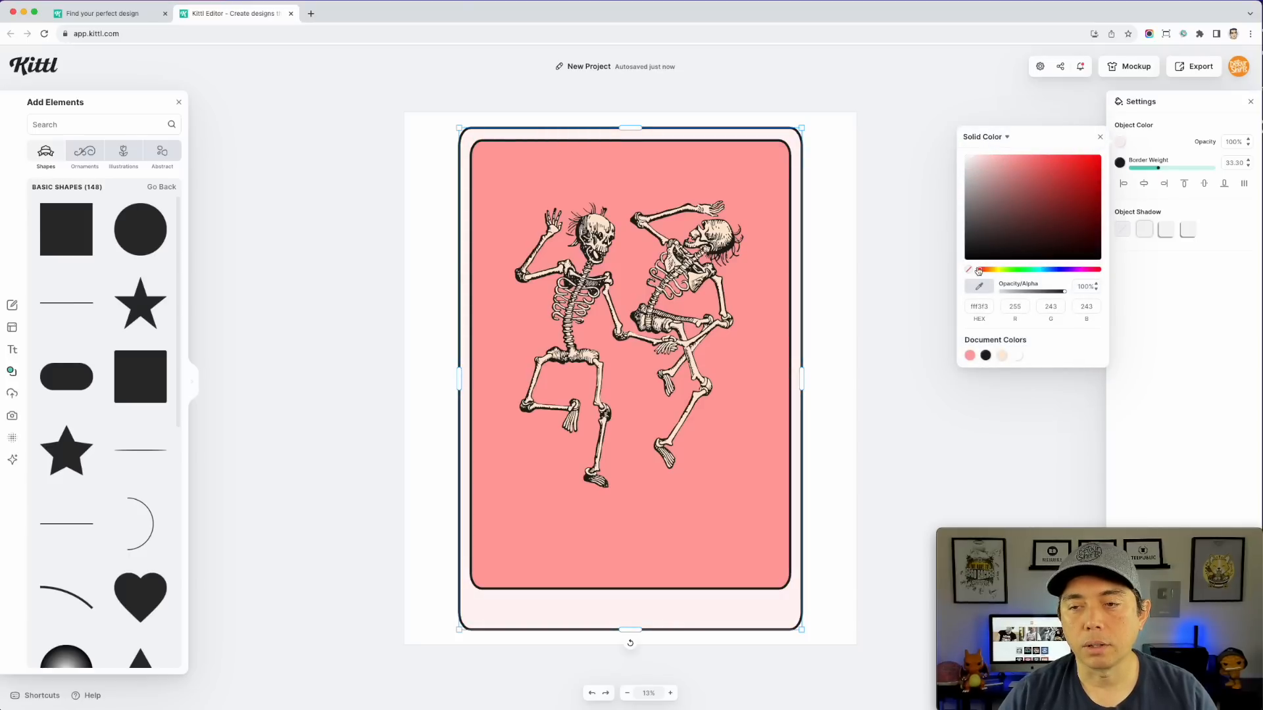
pyautogui.click(1002, 356)
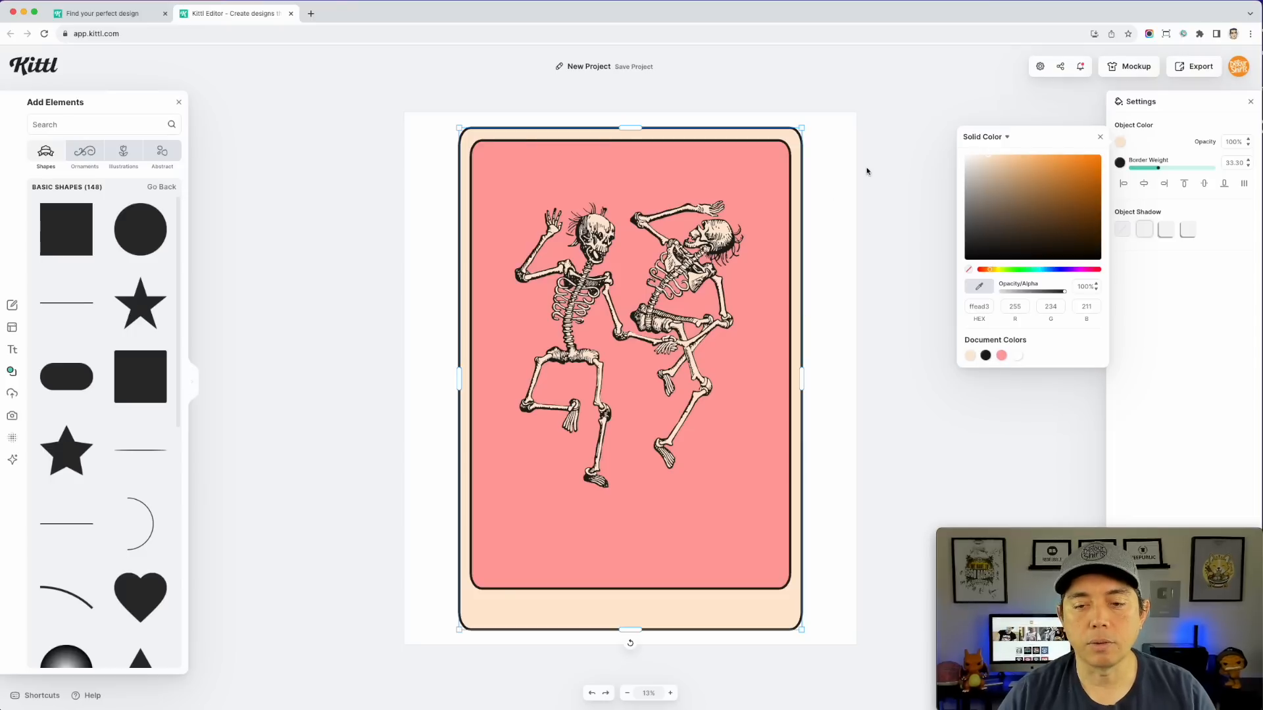
pyautogui.click(863, 131)
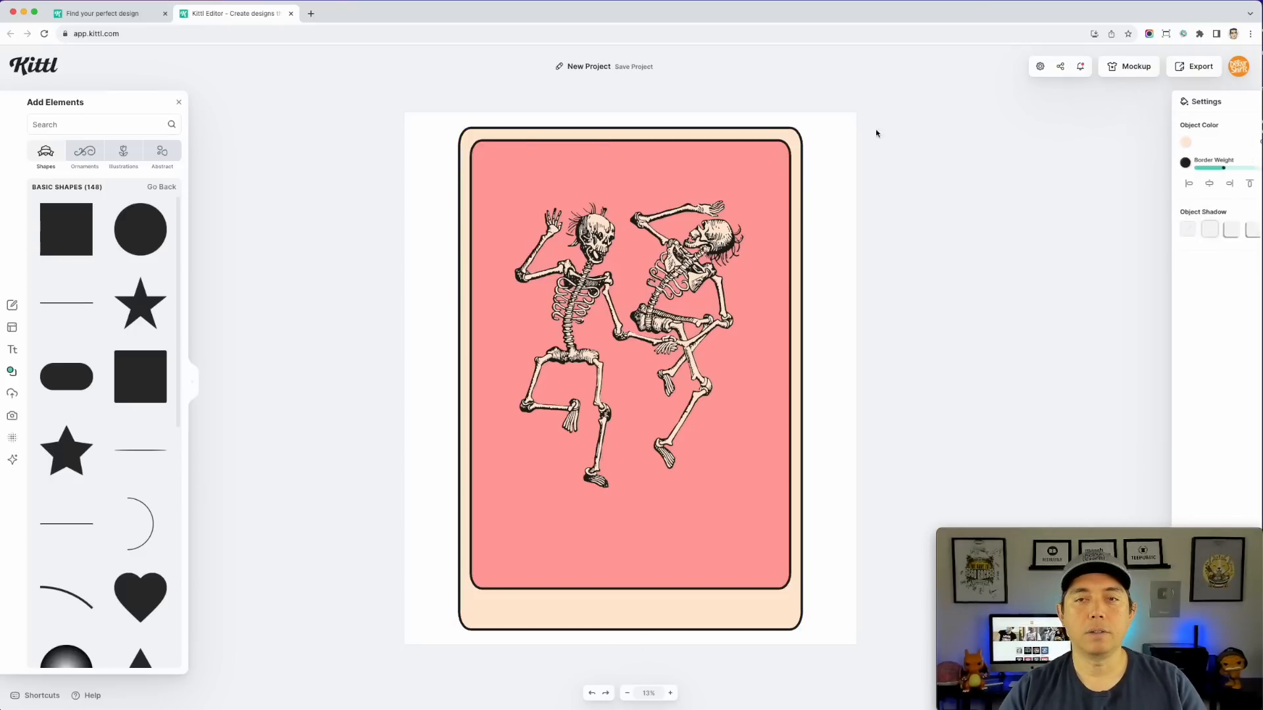
pyautogui.click(699, 587)
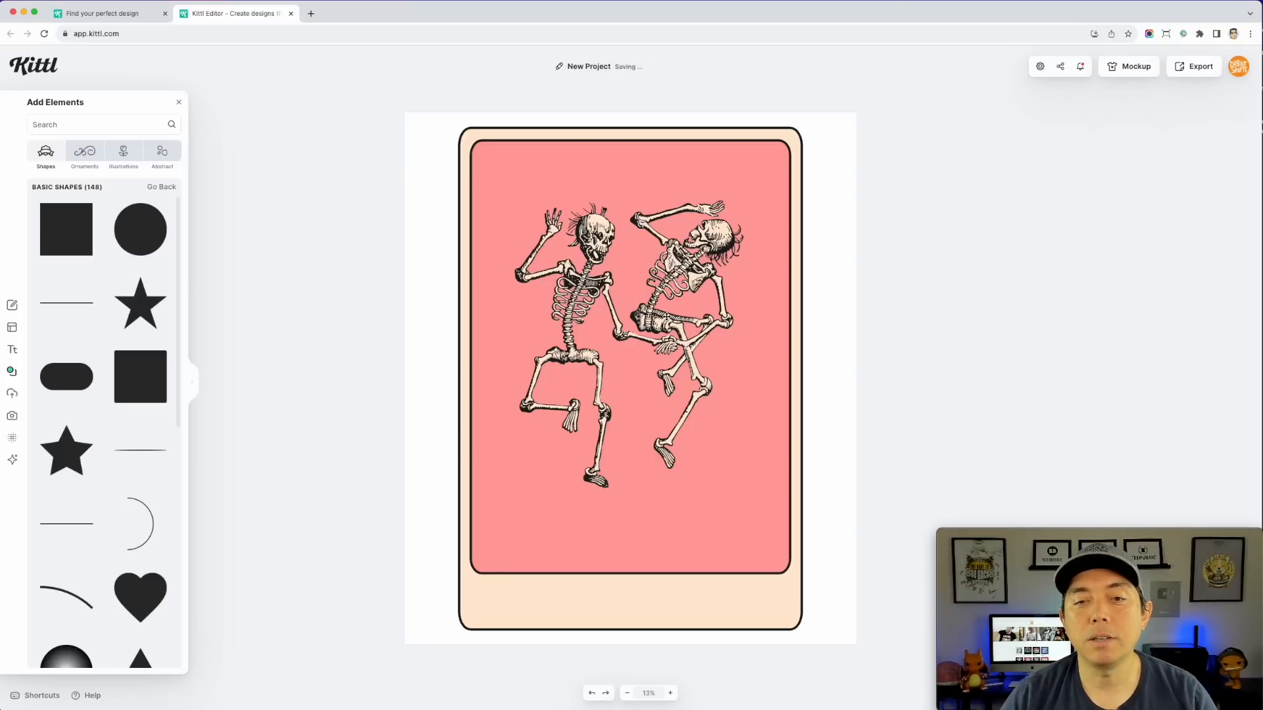
# Add a "Headline" text in Roboto Bold, enlarge it to size 594, and place it in the cream margin below the pink panel
pyautogui.press('t')
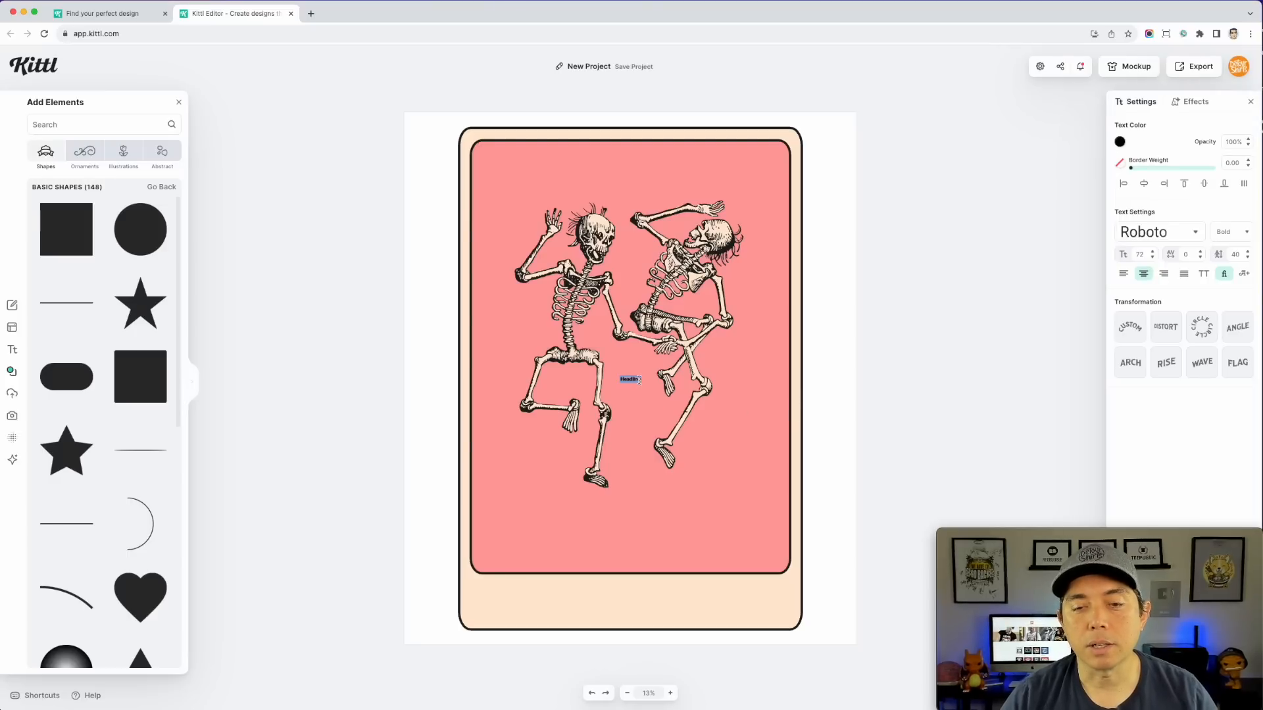
pyautogui.click(650, 374)
pyautogui.moveTo(642, 375); pyautogui.dragTo(680, 587)
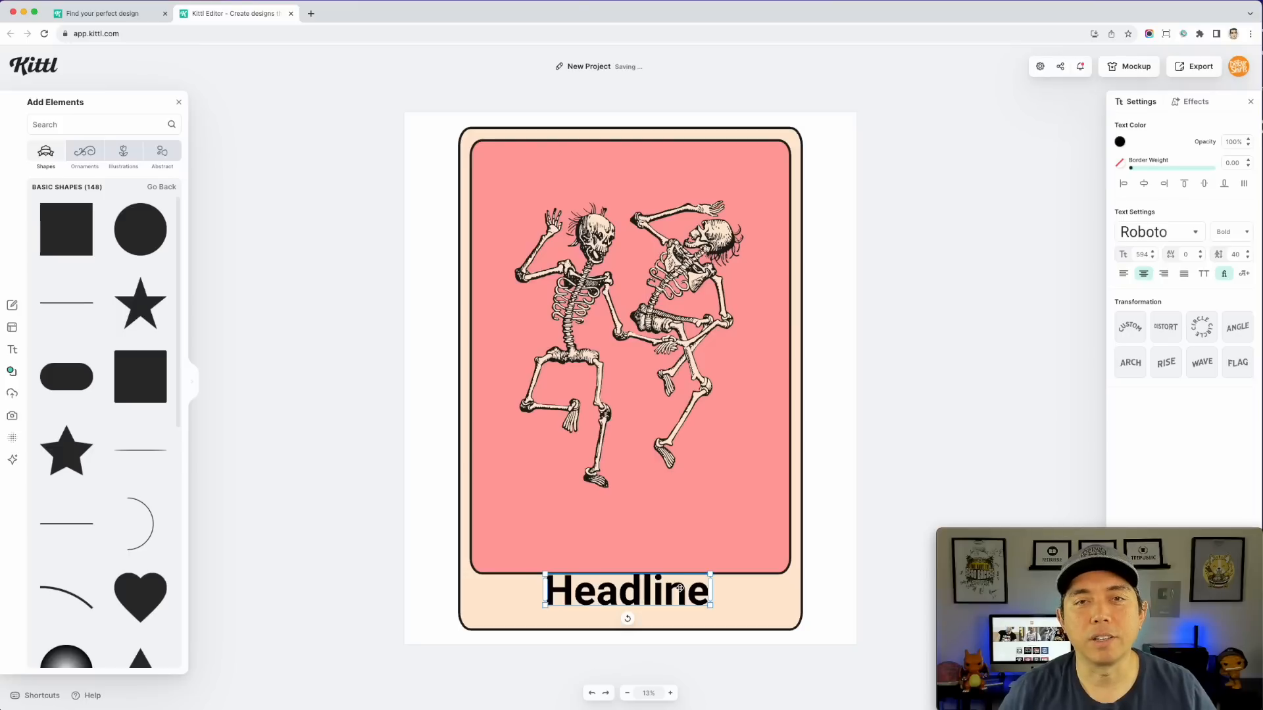
# Change the headline's typeface to Girassol
pyautogui.doubleClick(651, 588)
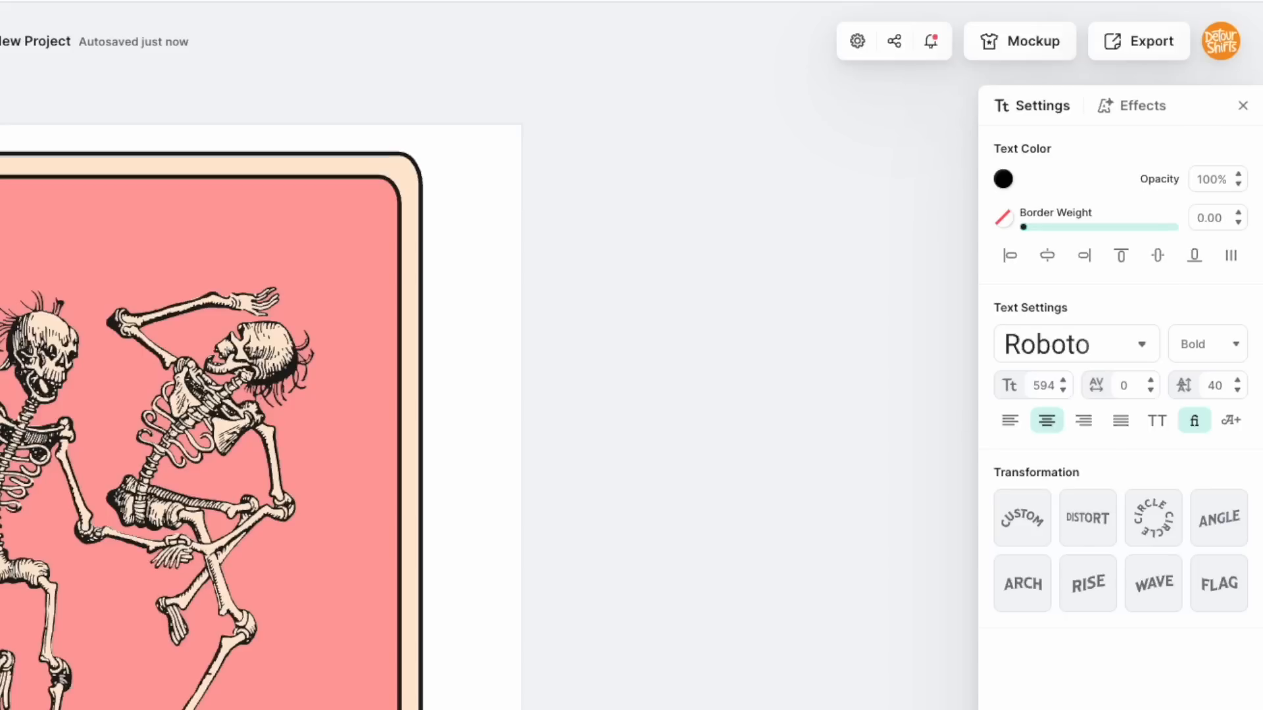
pyautogui.click(1143, 347)
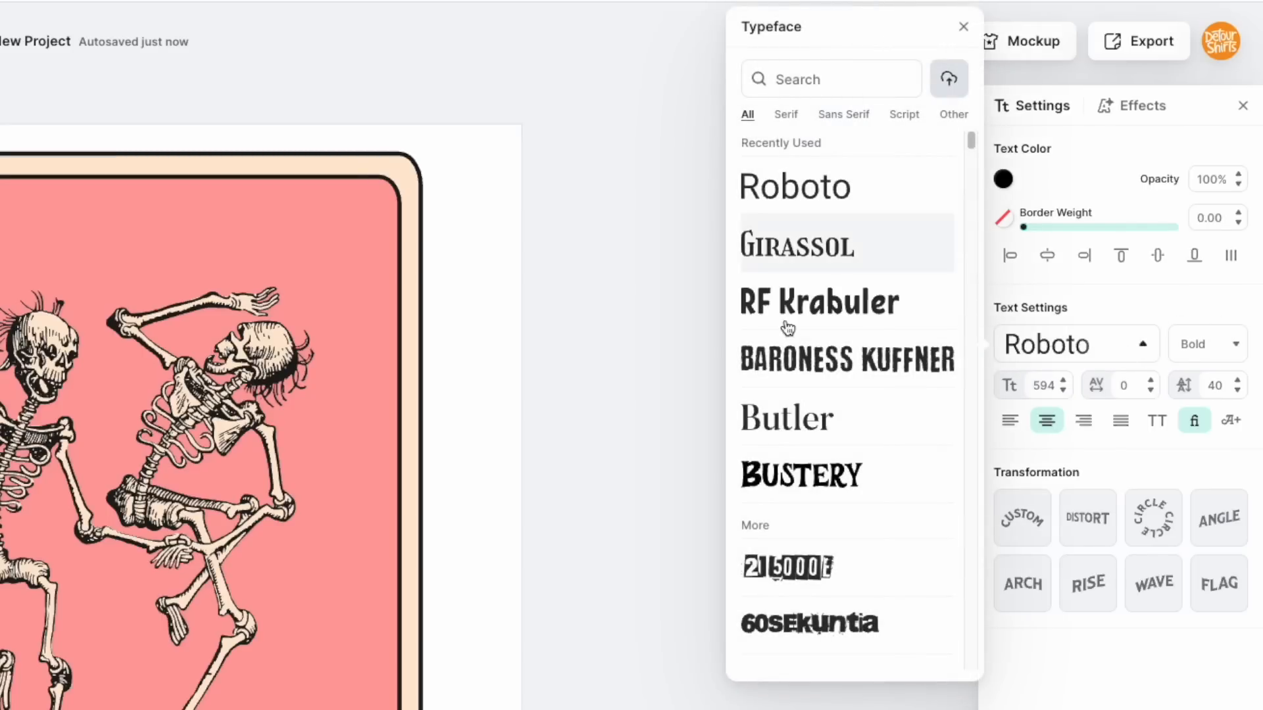
pyautogui.click(804, 255)
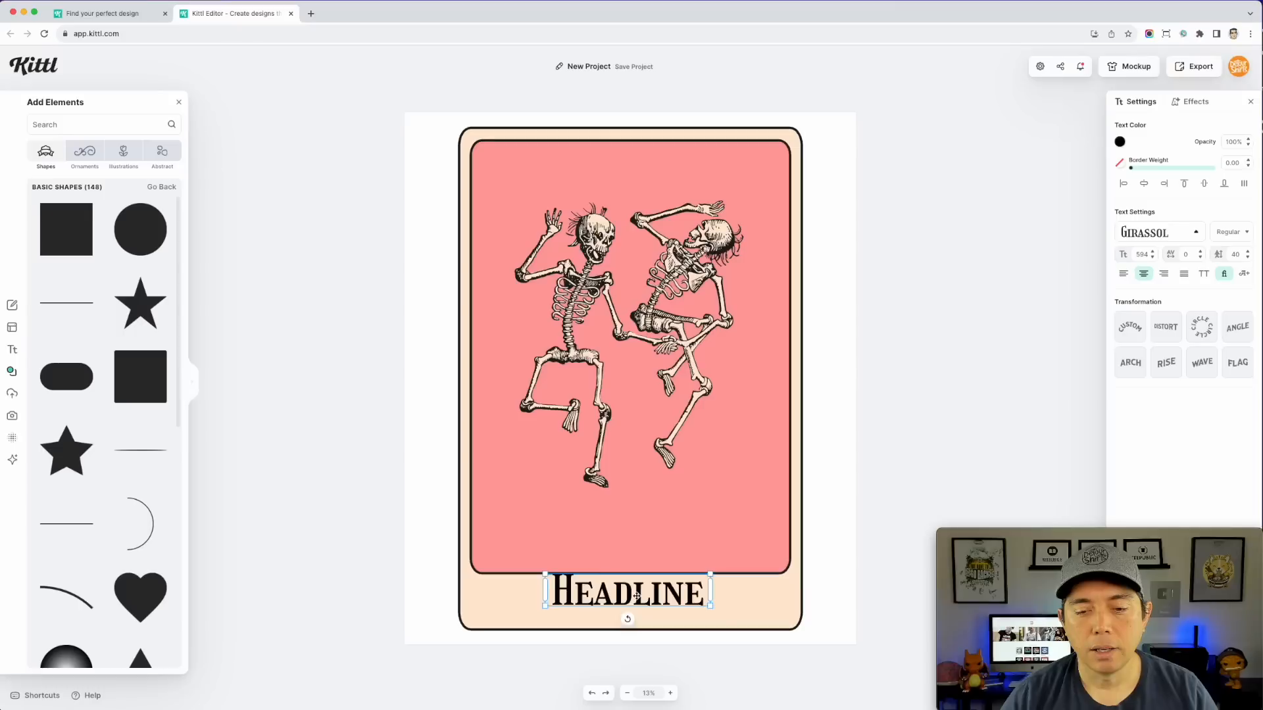
# Replace the headline text with "The Dancers" and widen its text box so the words fit on one line
pyautogui.doubleClick(636, 595)
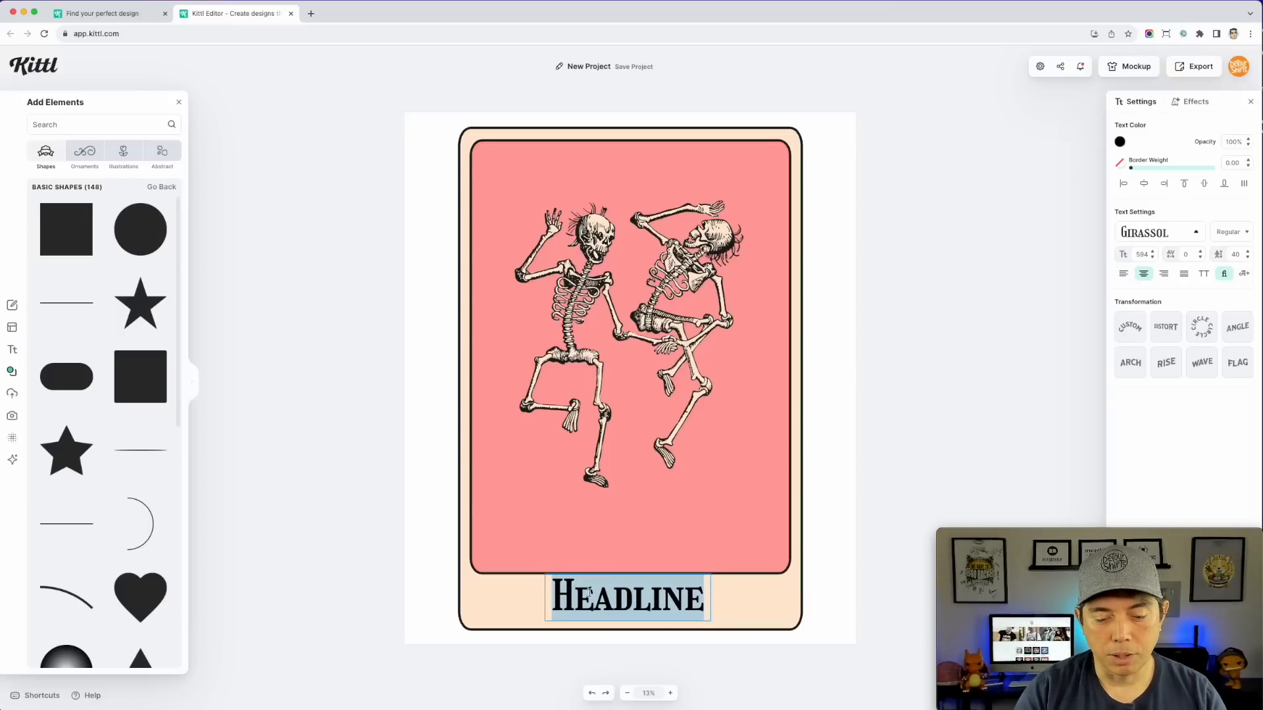
pyautogui.write('The ')
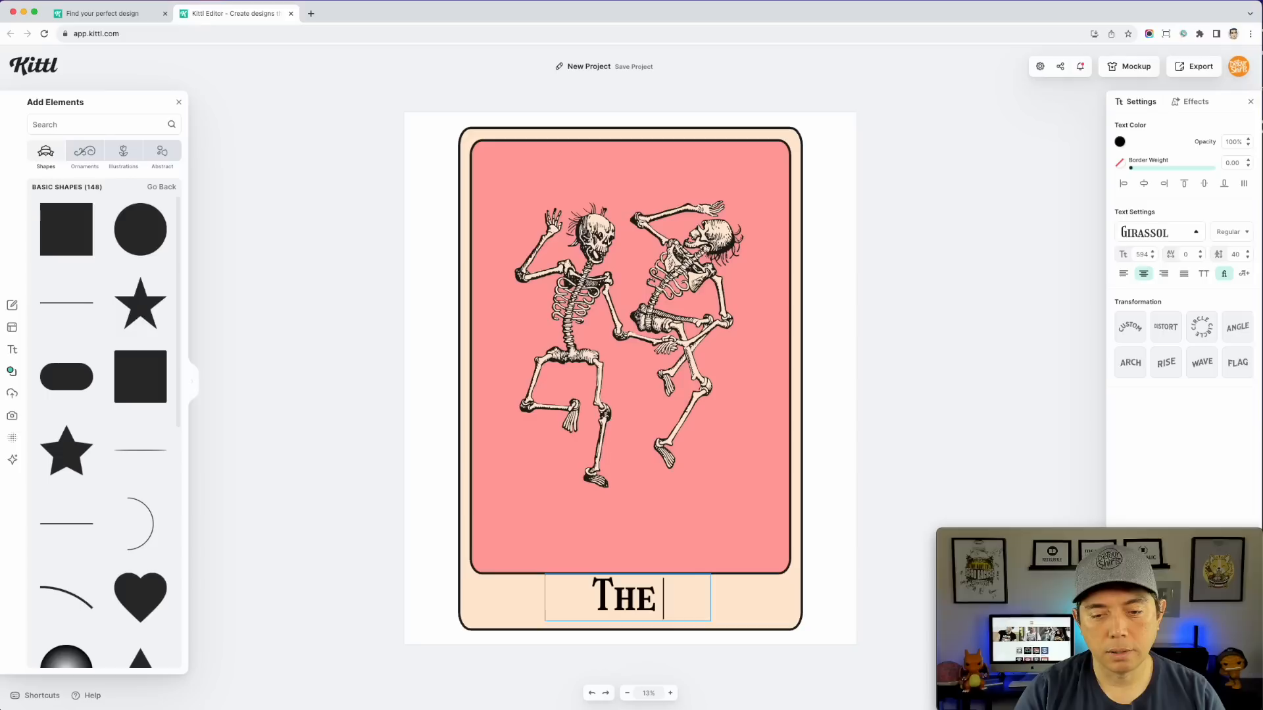
pyautogui.write('DANCE')
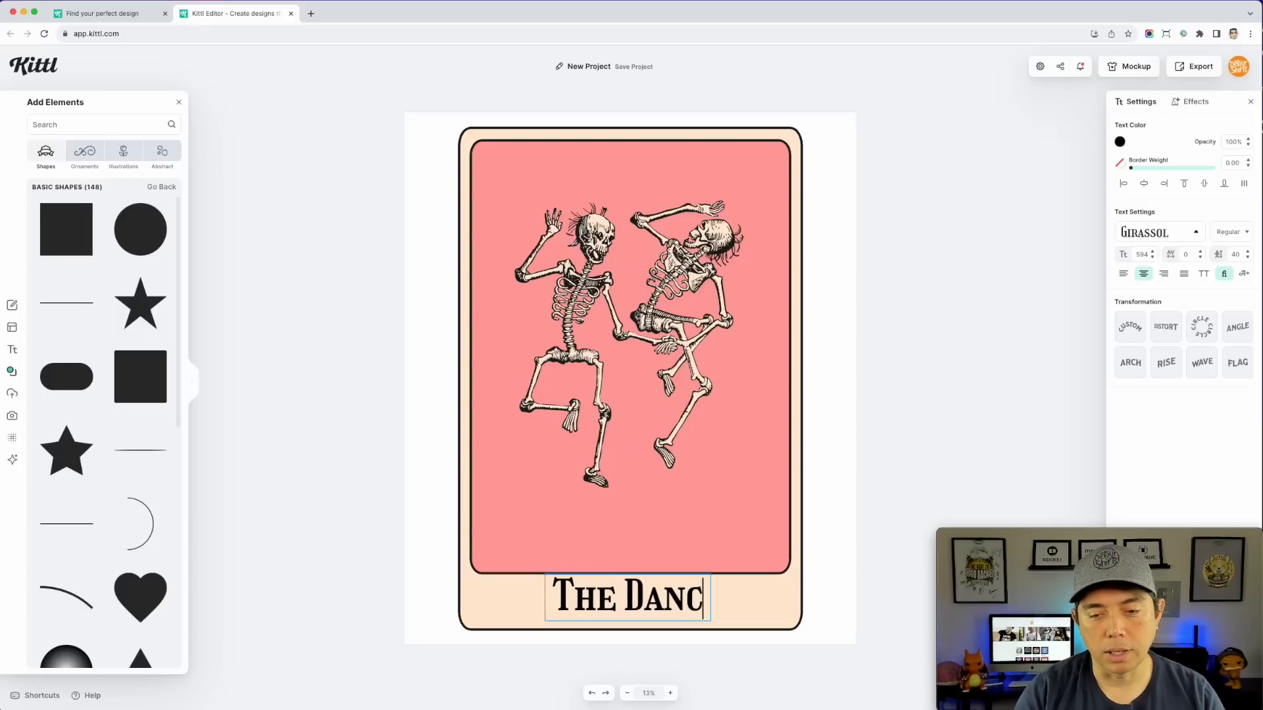
pyautogui.write('RS')
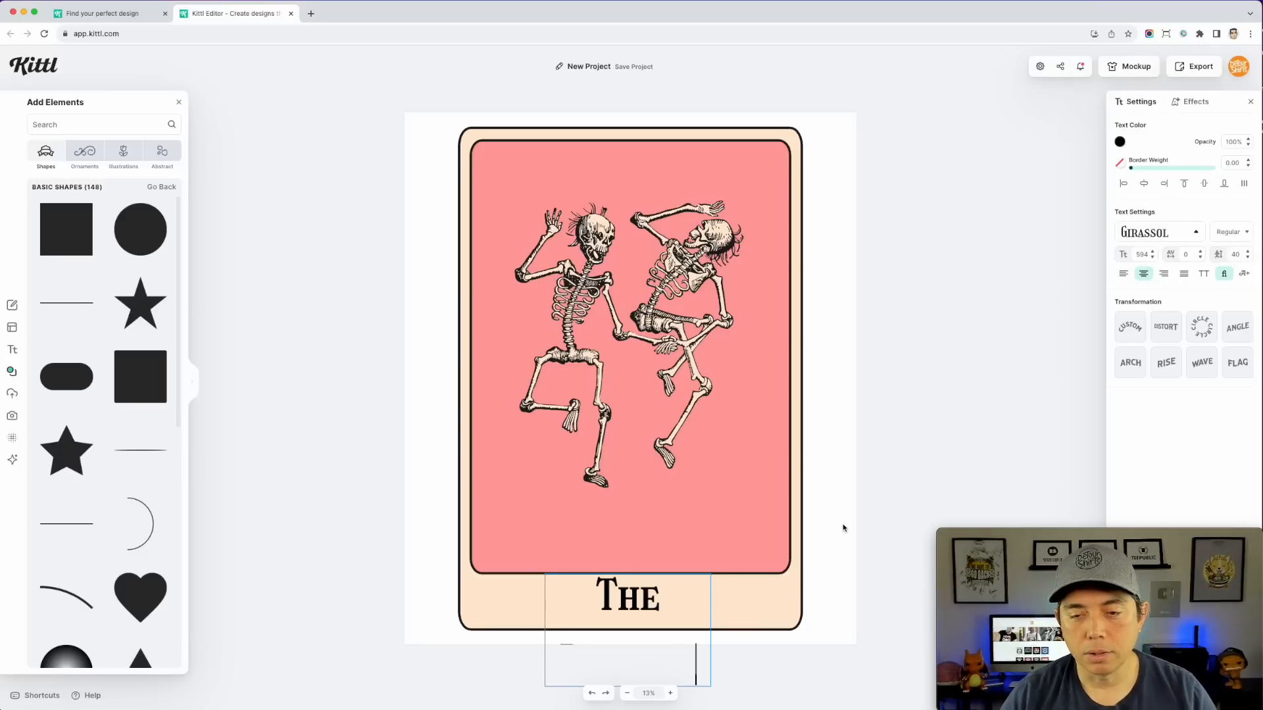
pyautogui.press('Escape')
pyautogui.moveTo(712, 620)
pyautogui.mouseDown()
pyautogui.moveTo(812, 600)
pyautogui.moveTo(714, 606)
pyautogui.mouseUp()
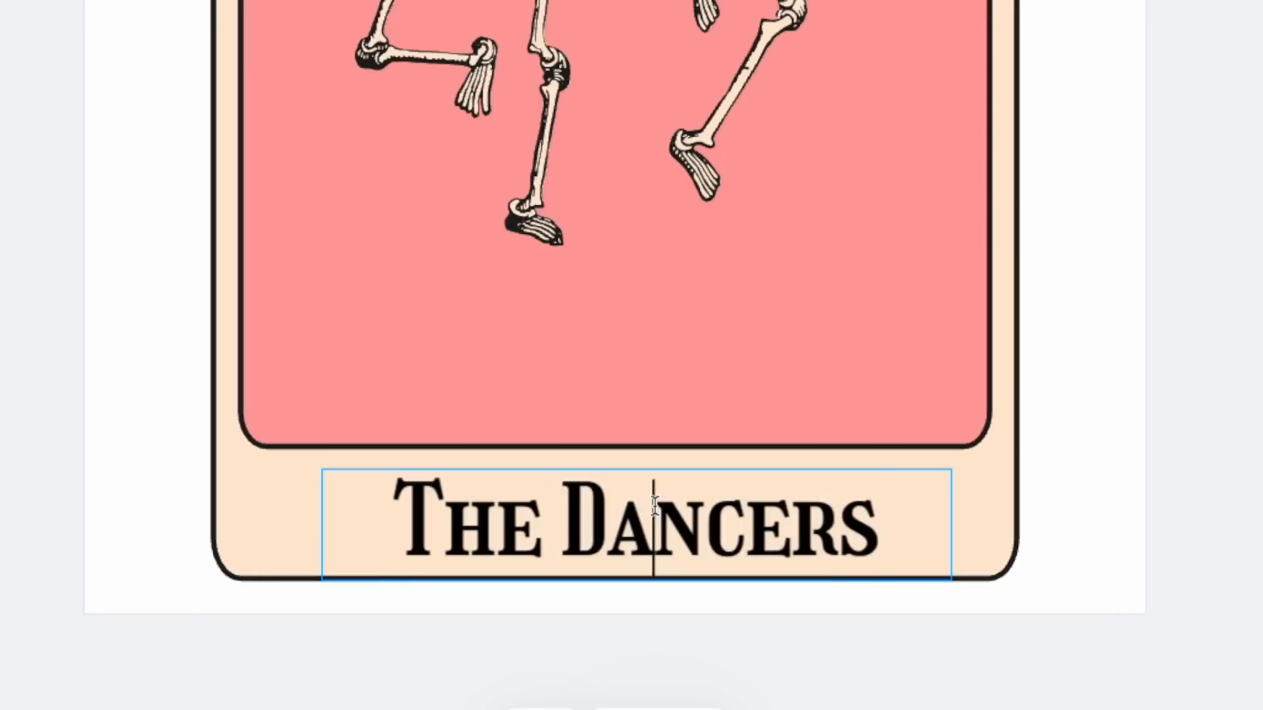
# Rewrite the title in all capitals as "THE DANCERS" and narrow its text box slightly
pyautogui.tripleClick(647, 598)
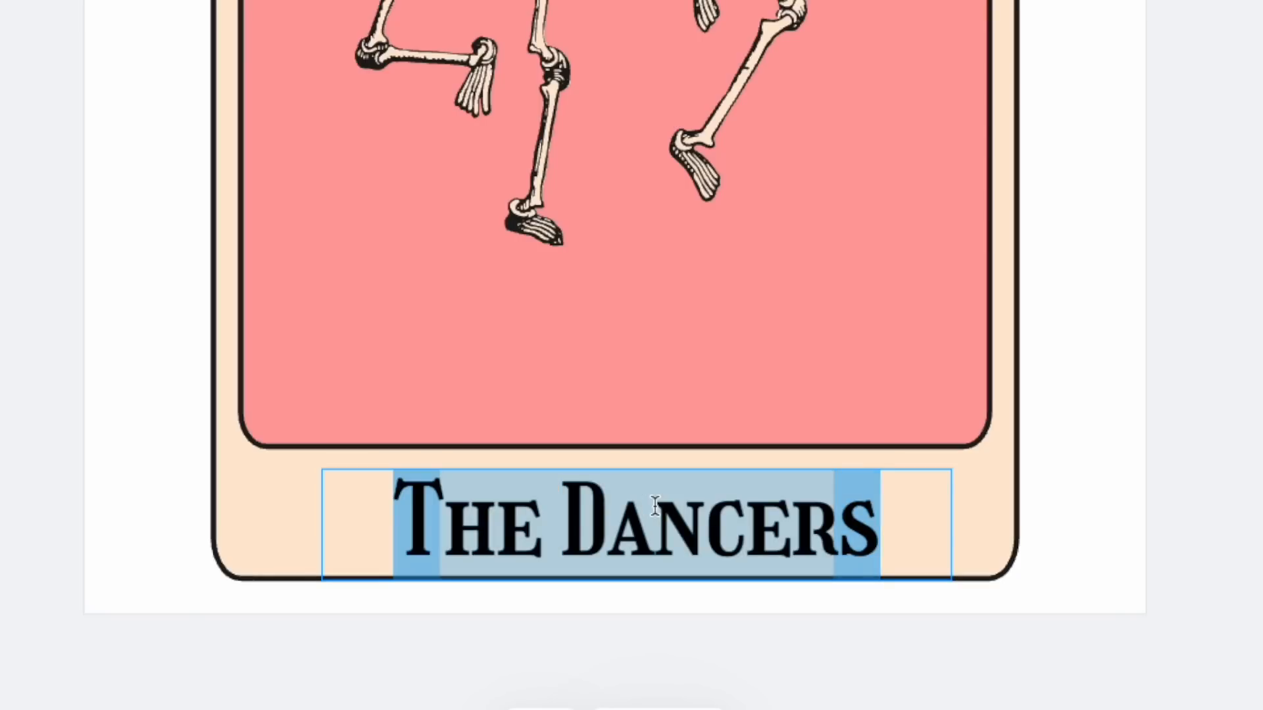
pyautogui.write('T')
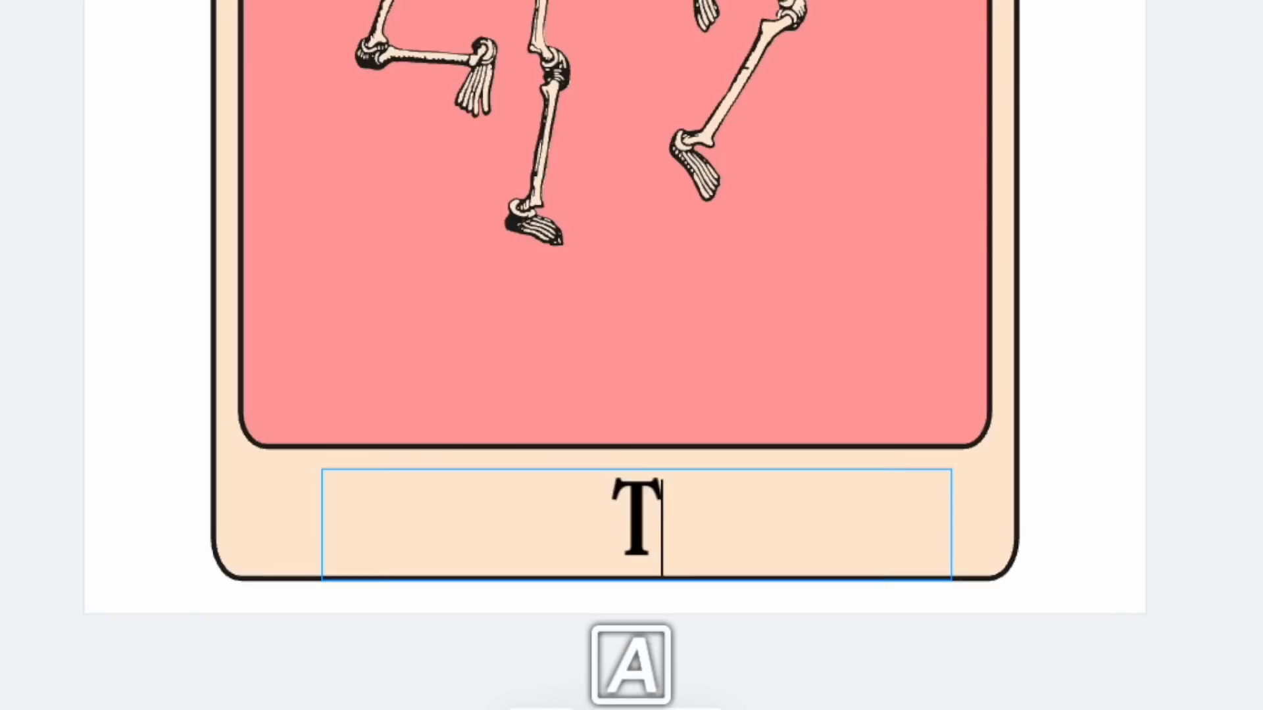
pyautogui.write('HE DANCERS')
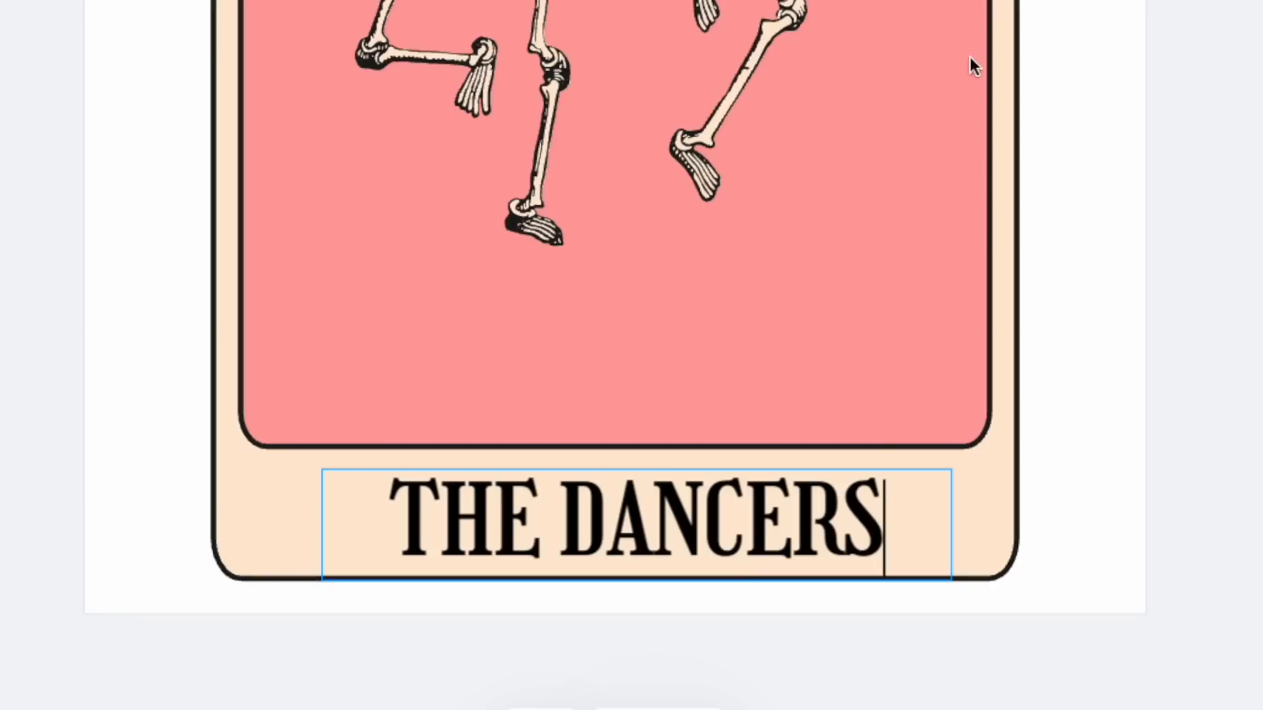
pyautogui.press('Escape')
pyautogui.moveTo(950, 520); pyautogui.dragTo(919, 520)
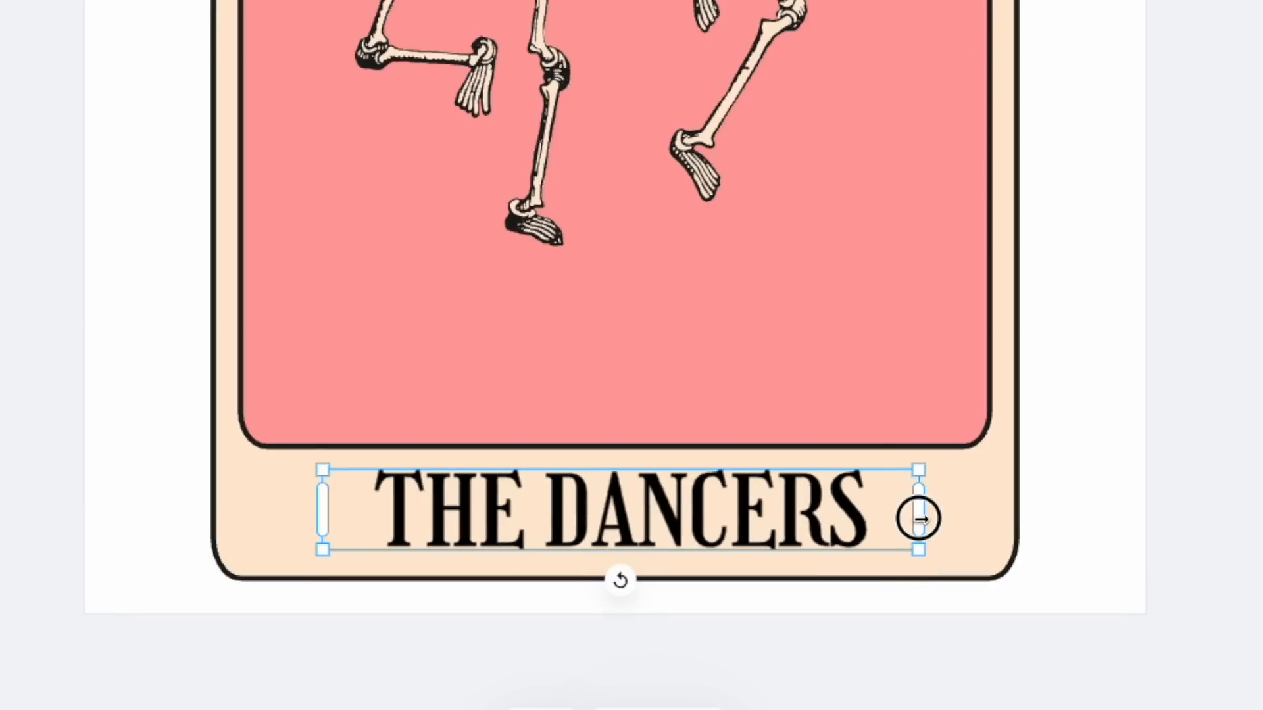
pyautogui.click(1138, 245)
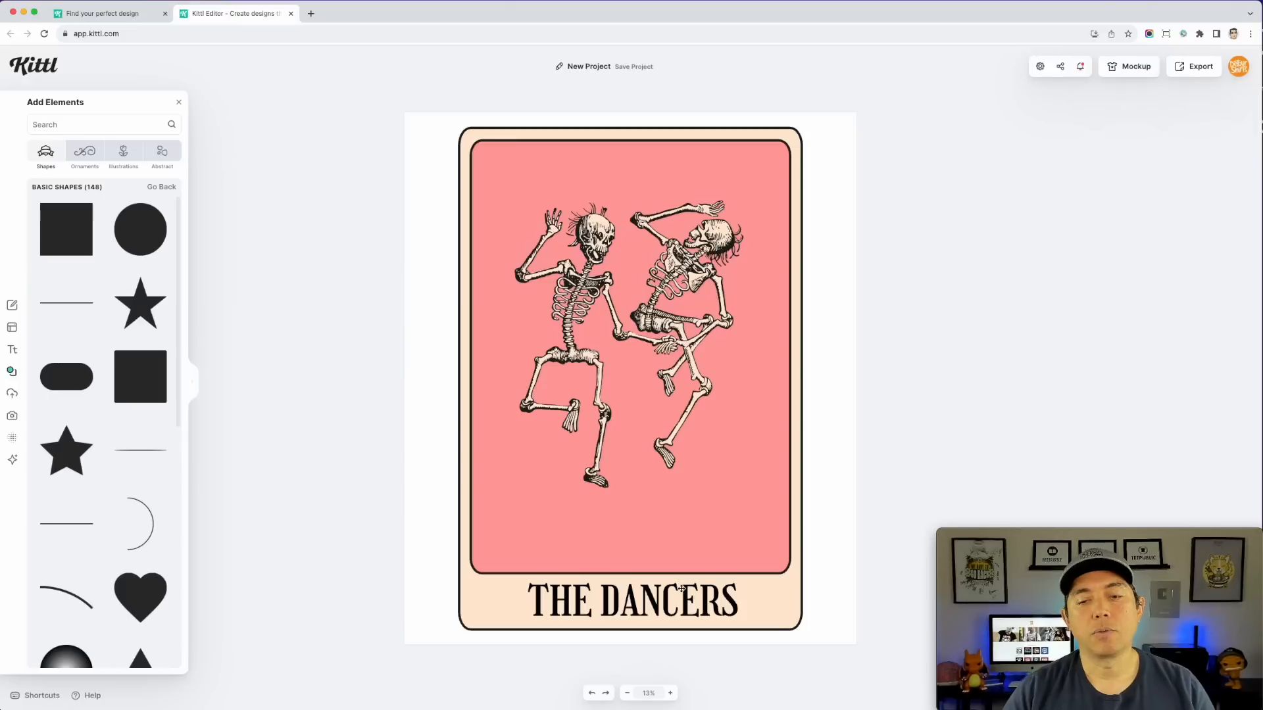
# Duplicate the "THE DANCERS" title and place the copy at the top of the pink panel, above the skeletons
pyautogui.click(681, 588)
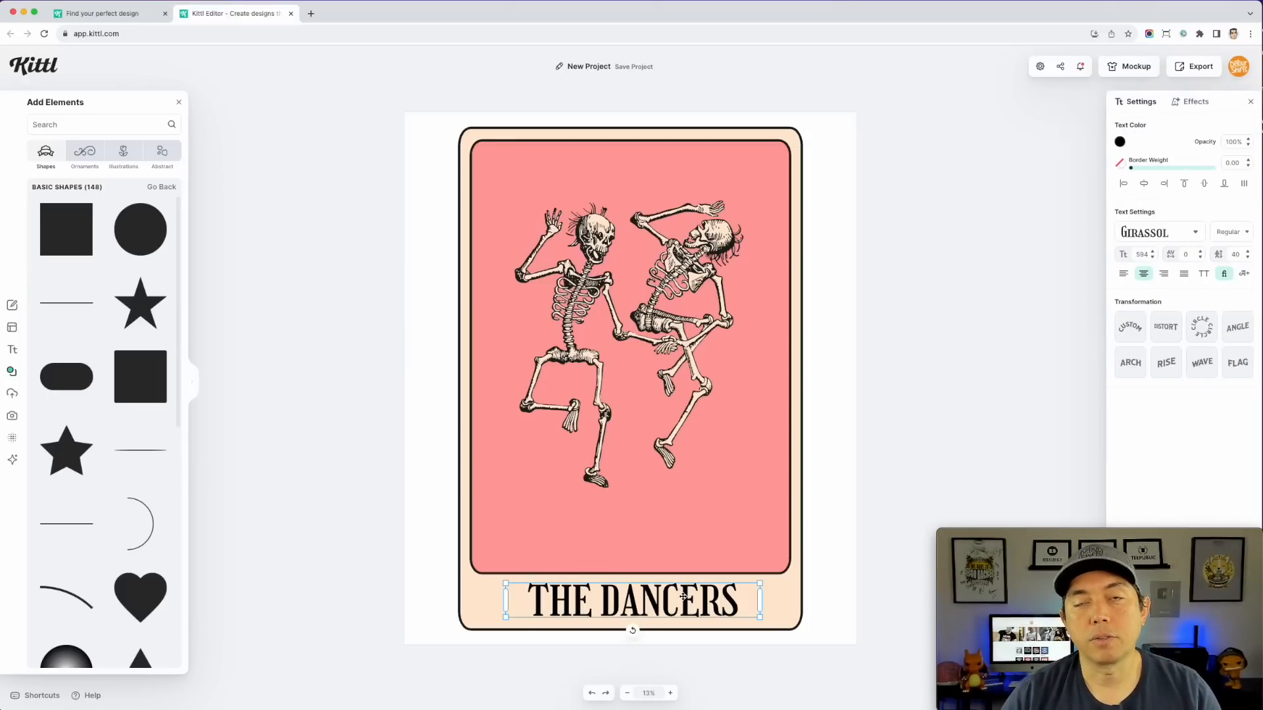
pyautogui.moveTo(682, 596); pyautogui.dragTo(681, 165)
pyautogui.click(681, 165)
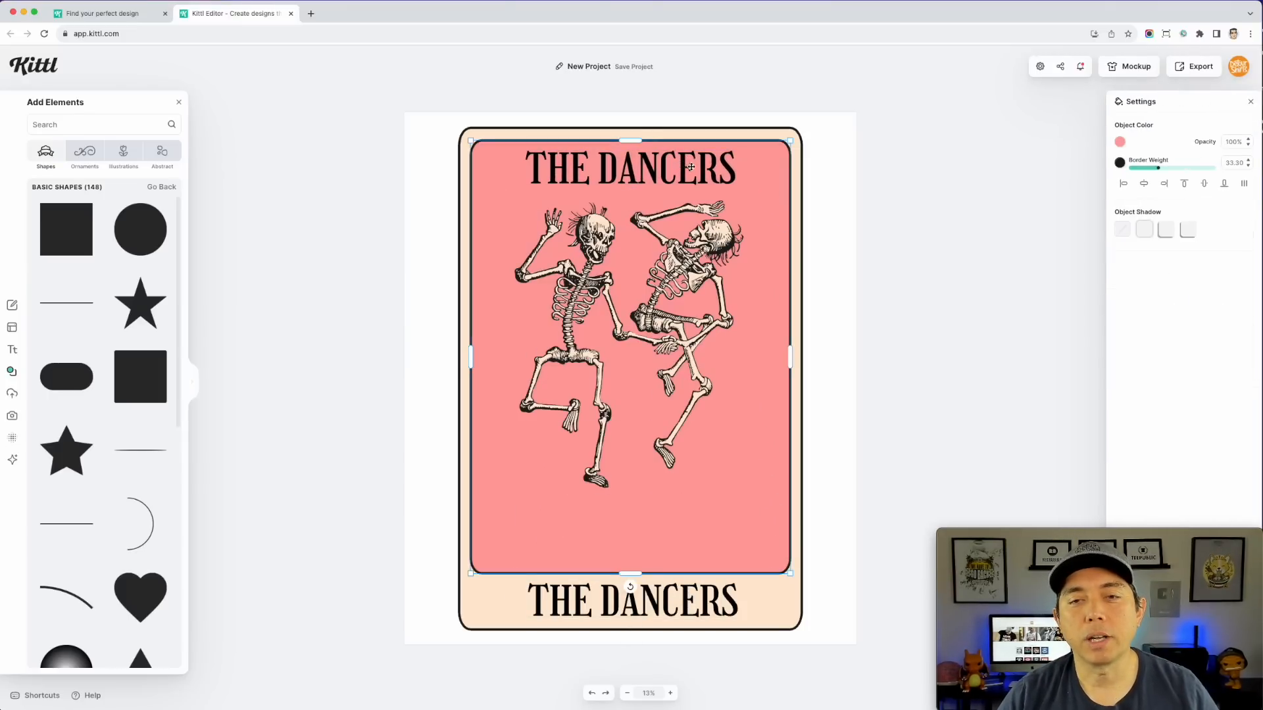
# Change the duplicated title above the skeletons to the Roman numeral "XXIV"
pyautogui.click(691, 166)
pyautogui.doubleClick(691, 166)
pyautogui.click(691, 166)
pyautogui.tripleClick(691, 166)
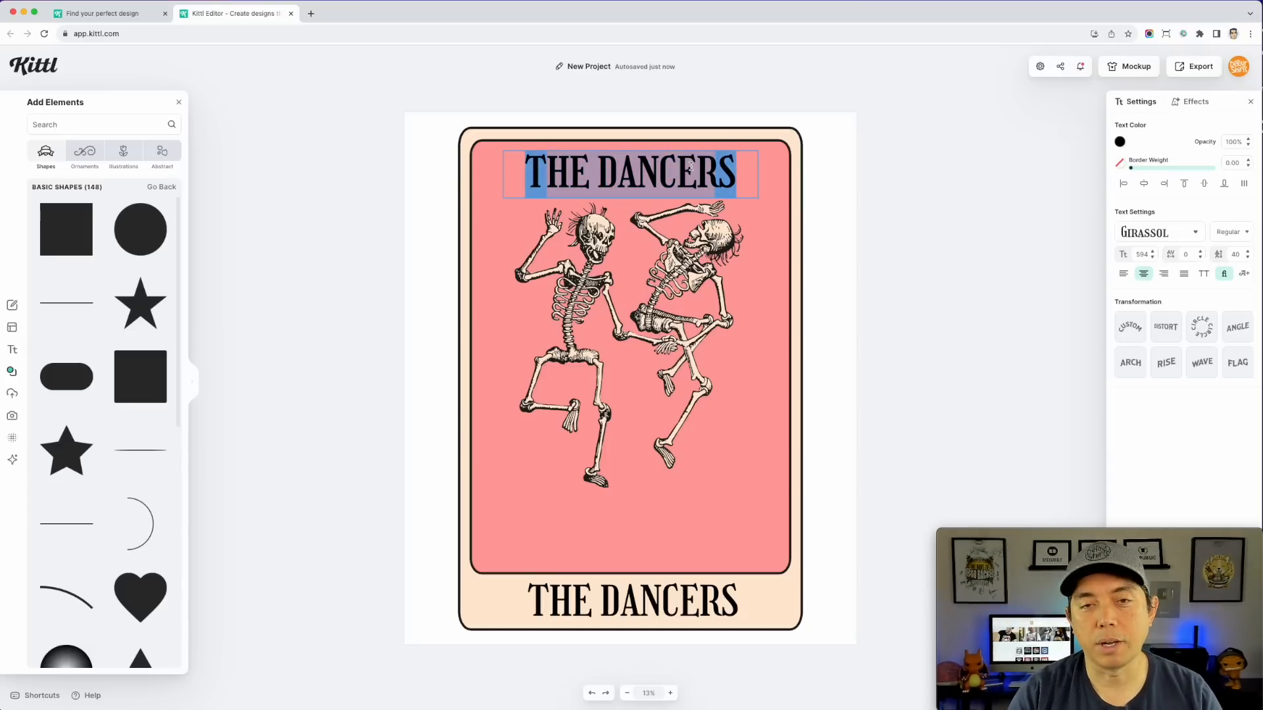
pyautogui.write('XX')
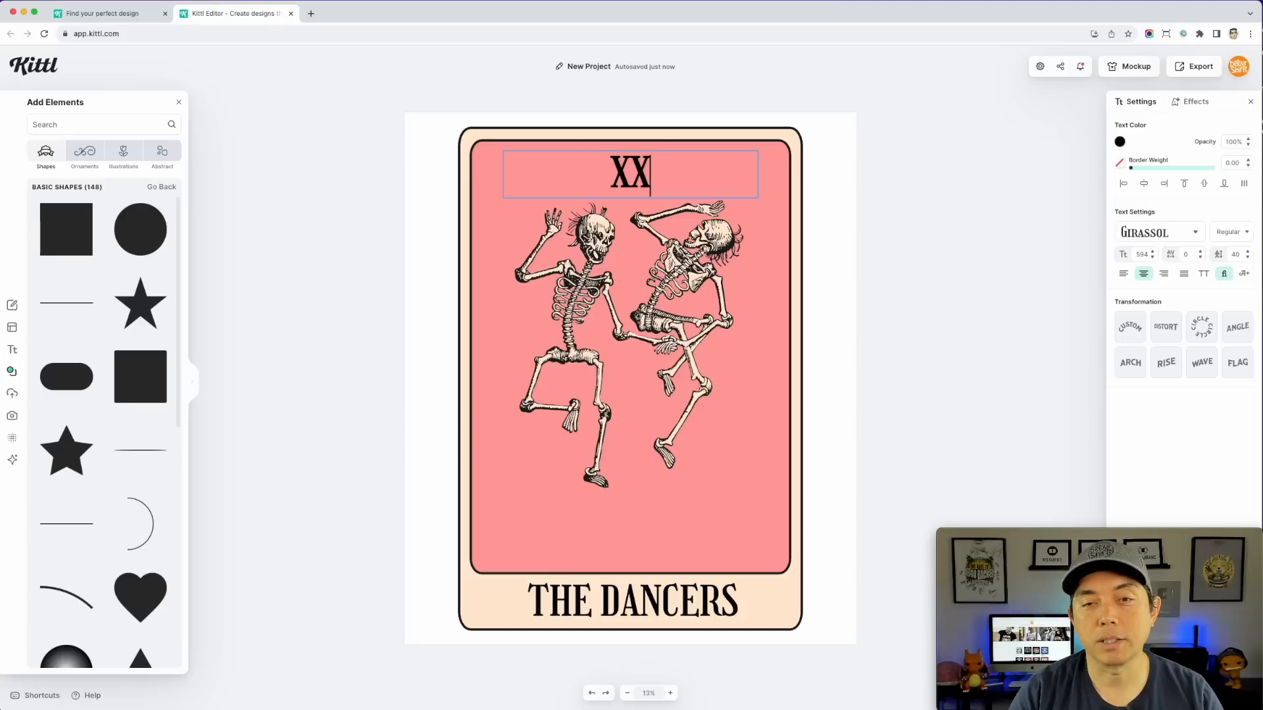
pyautogui.write('IV')
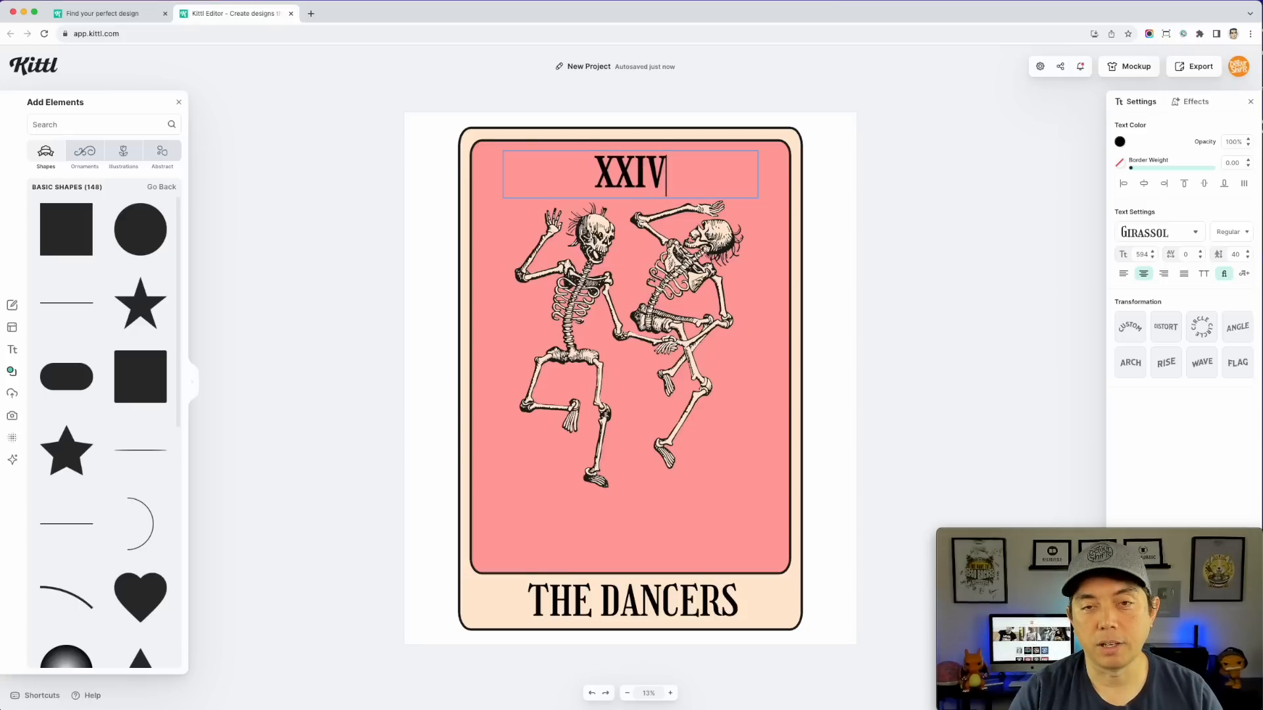
pyautogui.press('Escape')
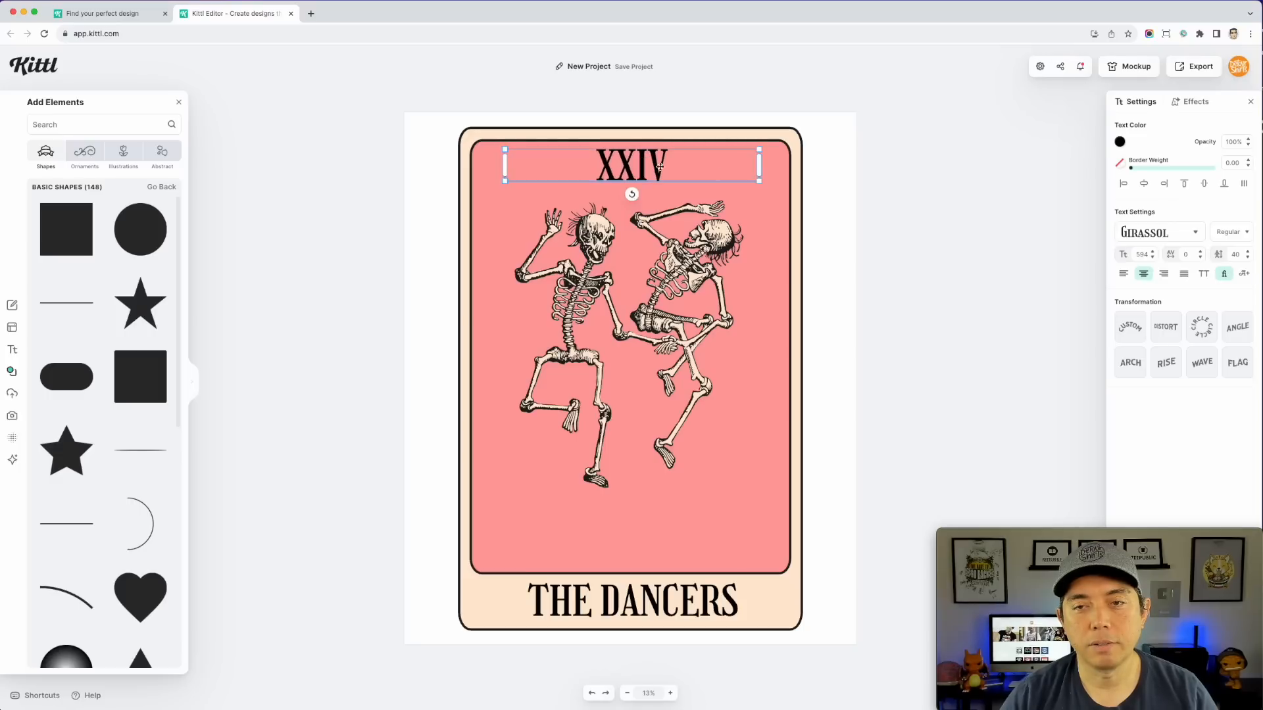
pyautogui.click(898, 186)
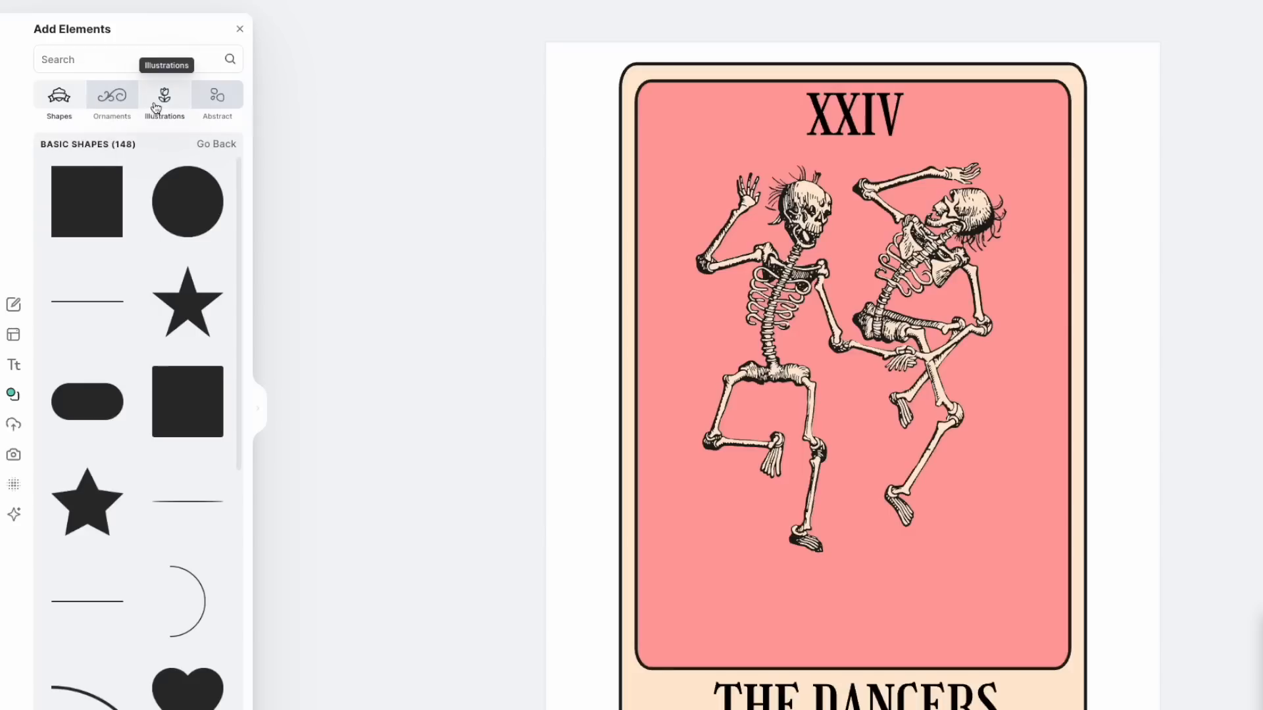
# Browse the illustration categories and open the full Christian Imagery collection
pyautogui.click(156, 107)
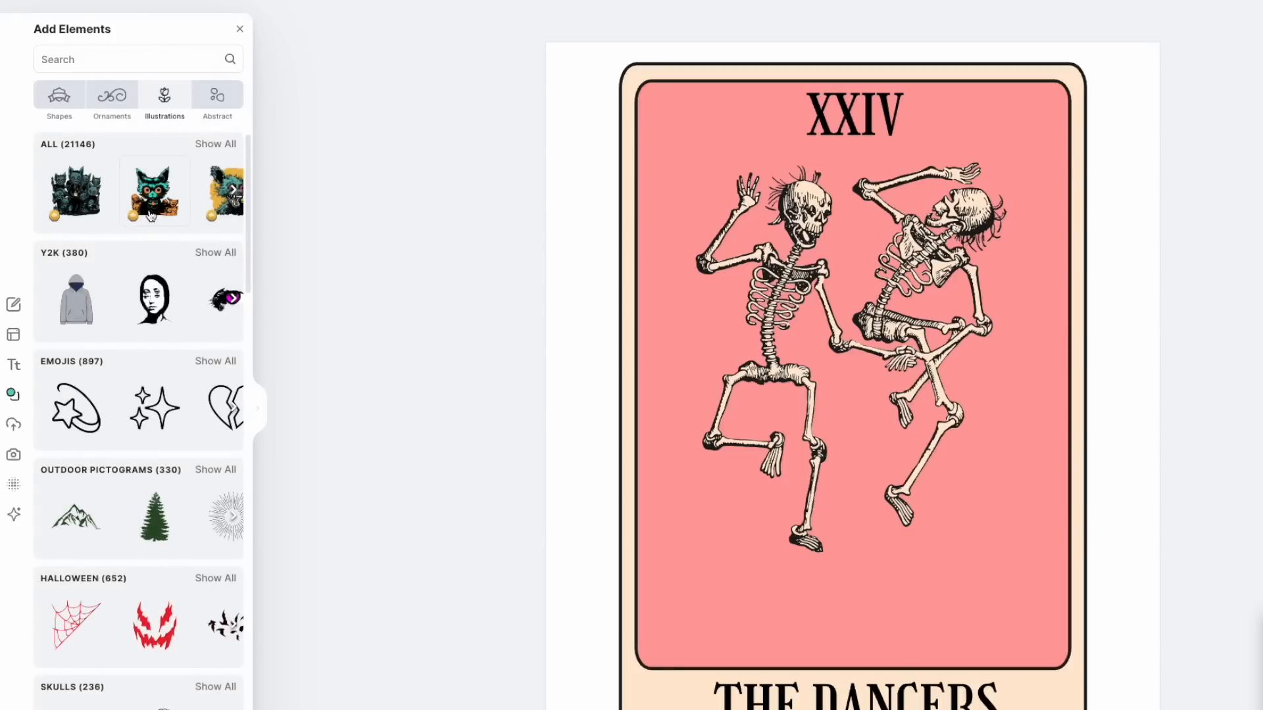
pyautogui.scroll(-2, 163, 239)
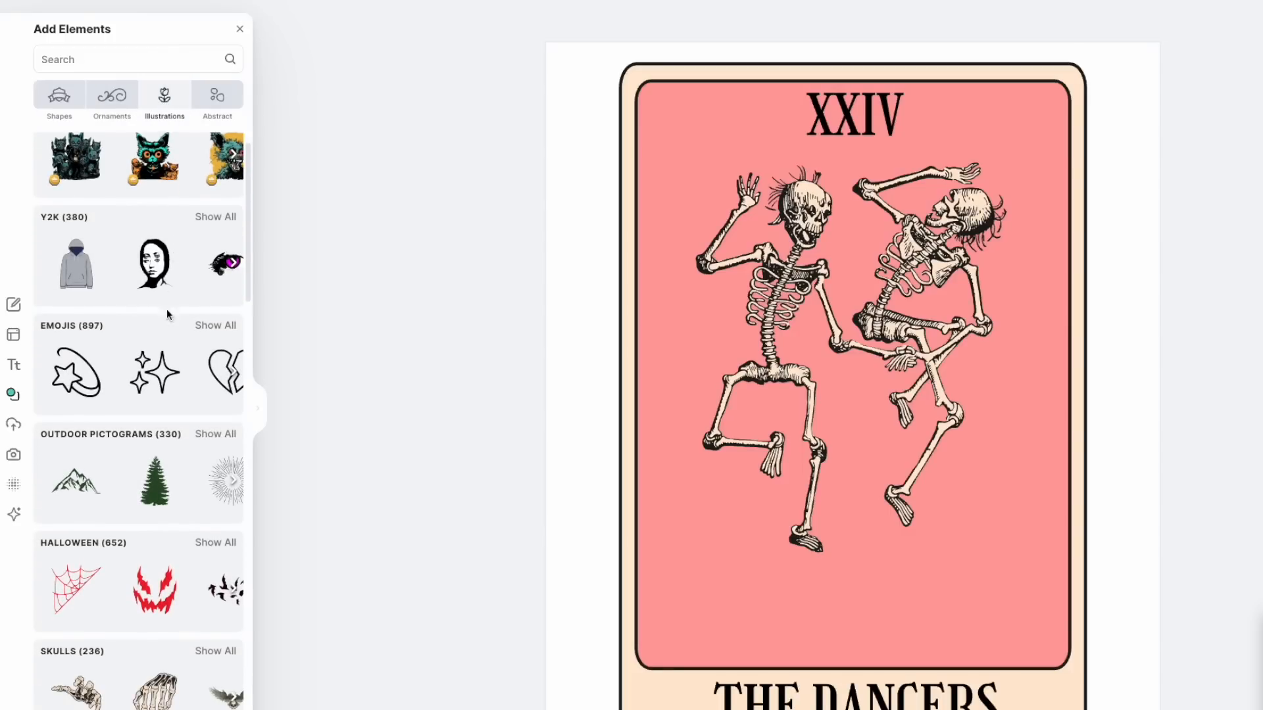
pyautogui.scroll(-7, 163, 352)
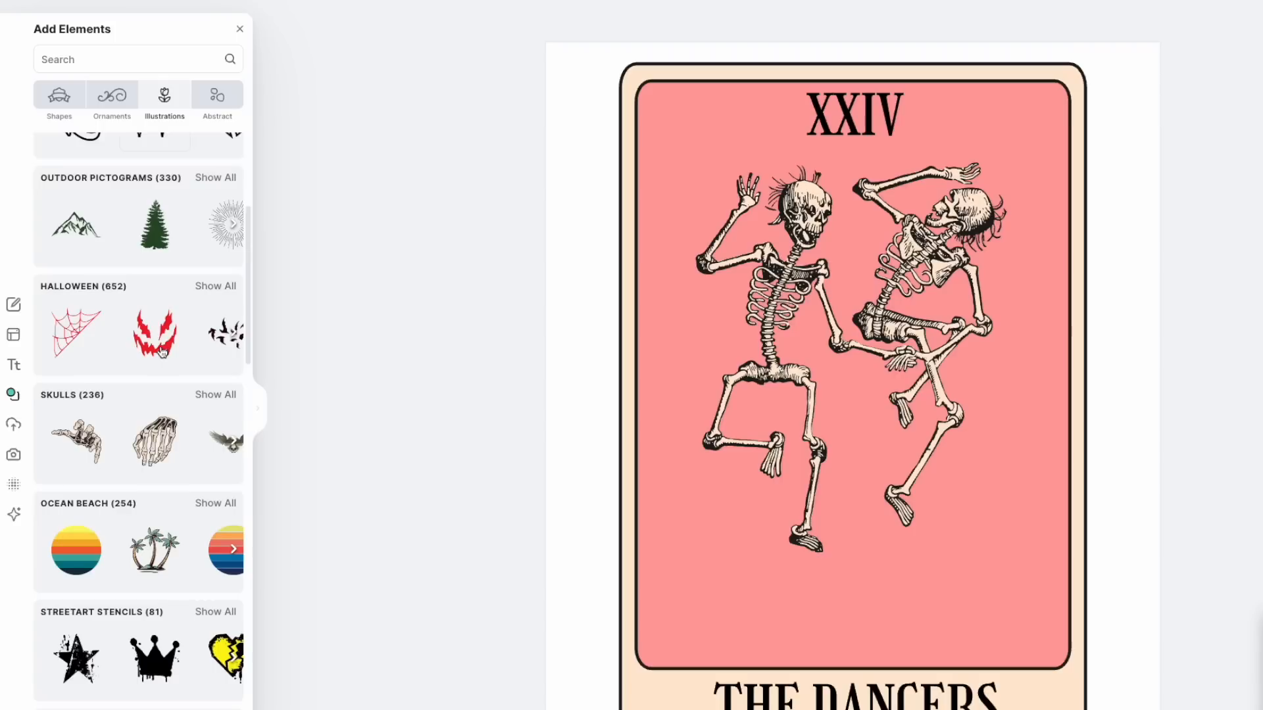
pyautogui.scroll(-7, 162, 352)
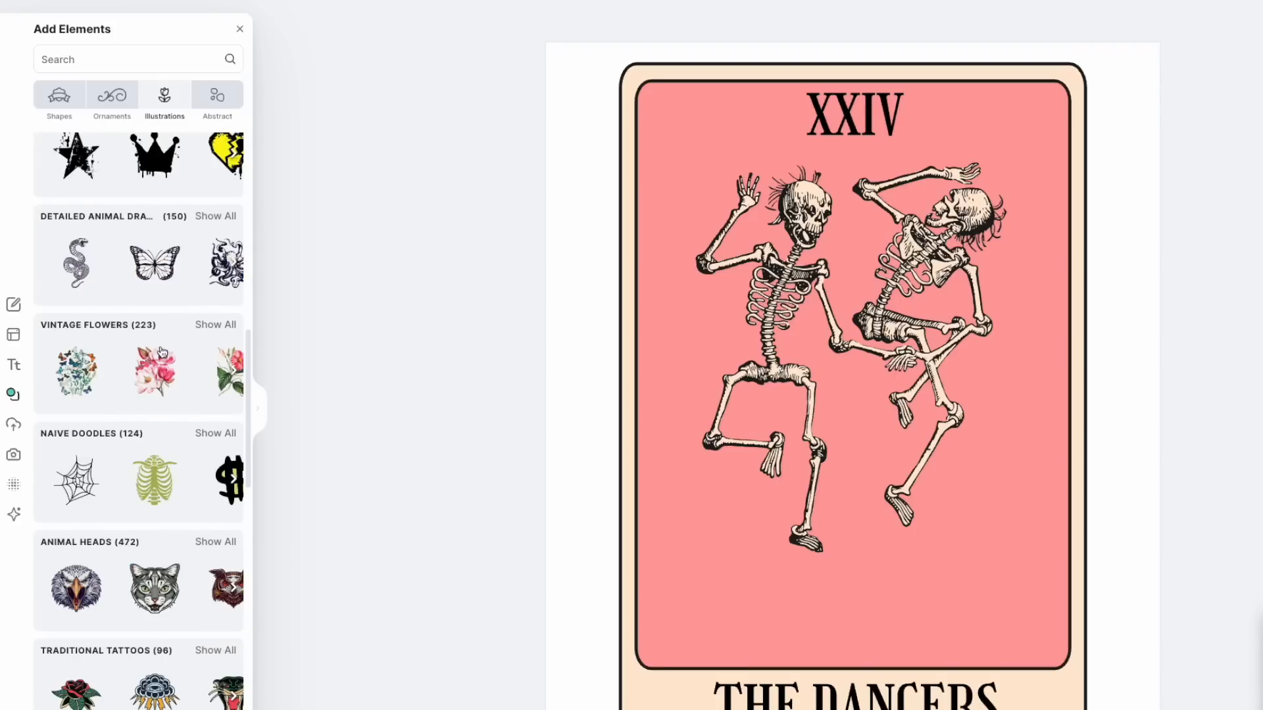
pyautogui.scroll(-5, 163, 352)
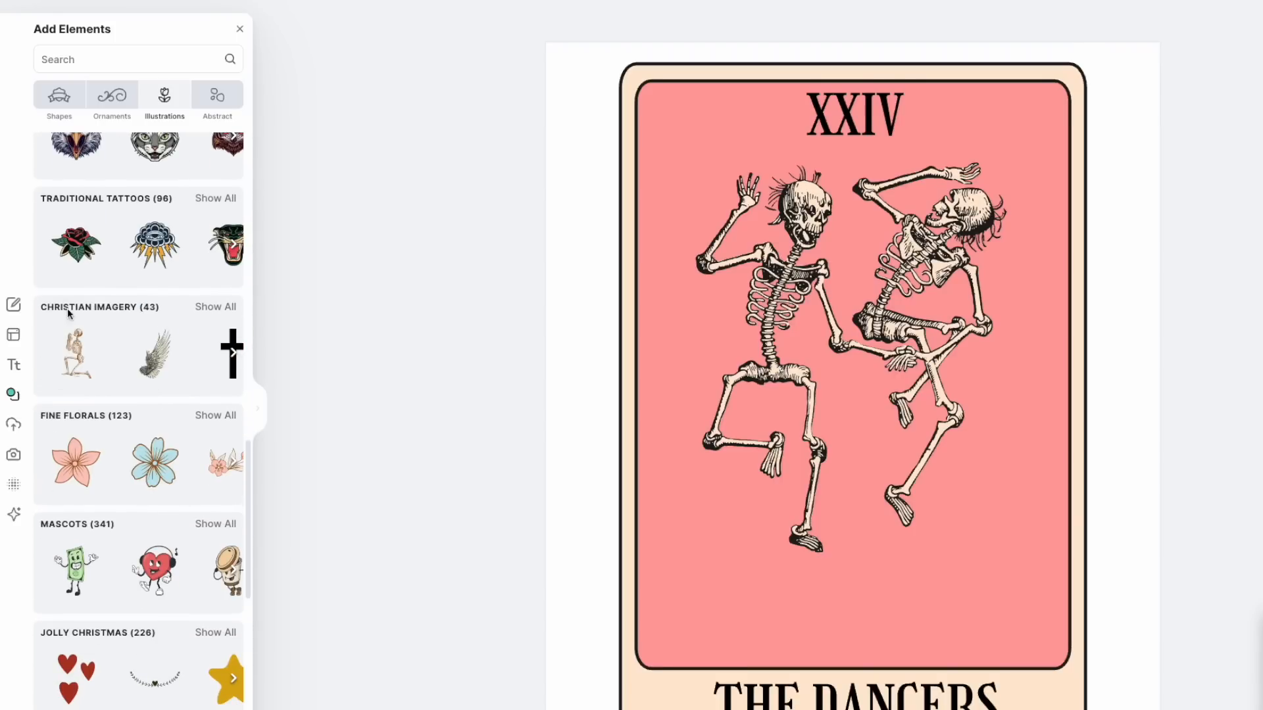
pyautogui.scroll(-1, 135, 310)
pyautogui.click(209, 290)
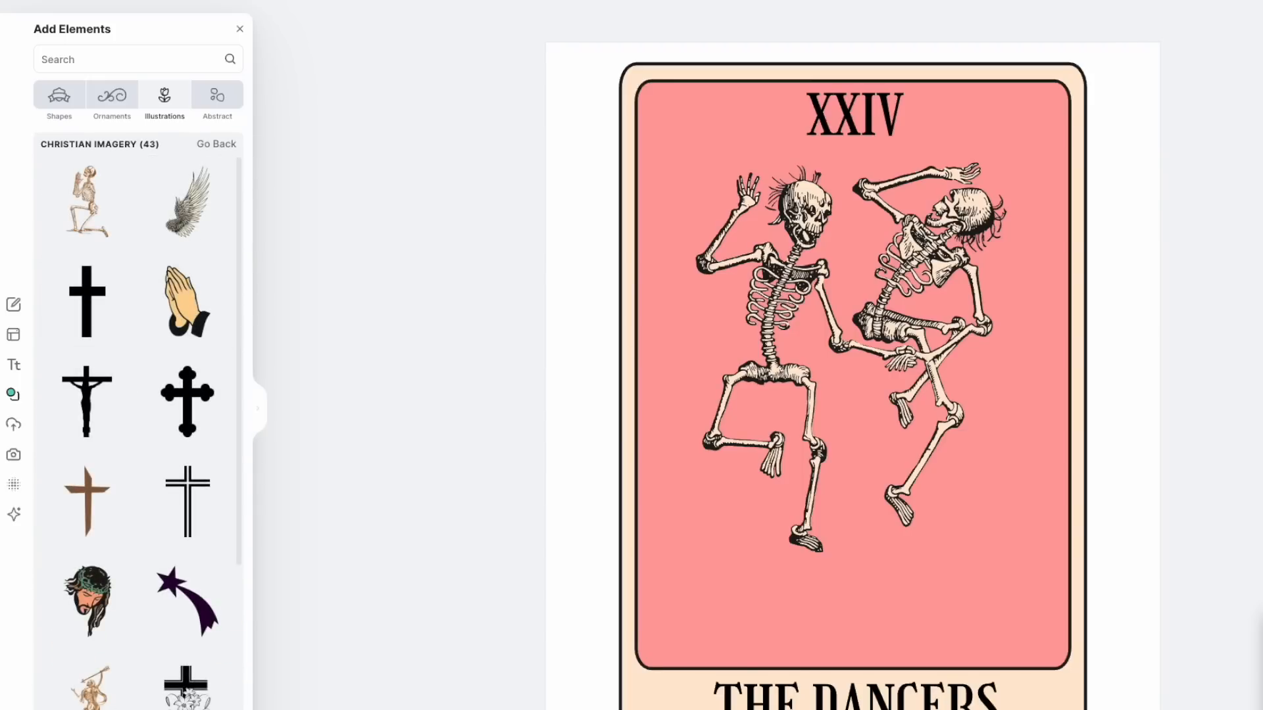
# Add the yellow bells with pink ribbon from the Christian Imagery collection to the card
pyautogui.scroll(-6, 103, 373)
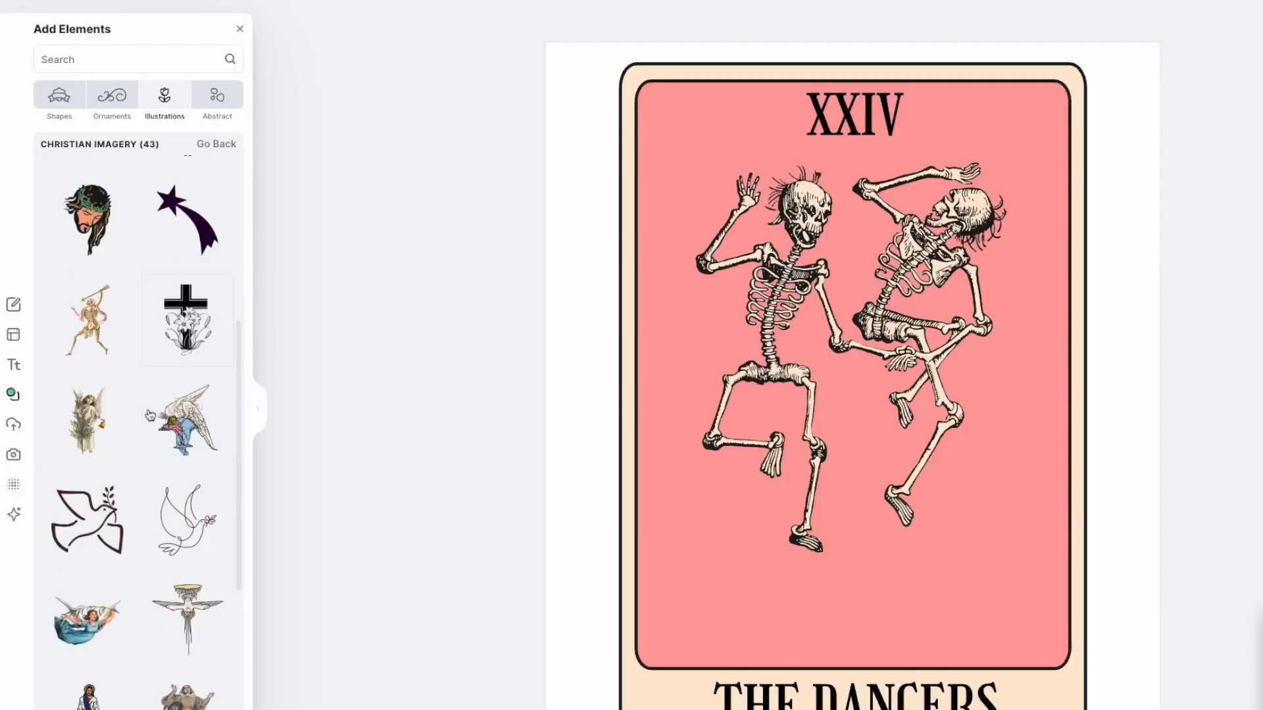
pyautogui.scroll(-8, 87, 419)
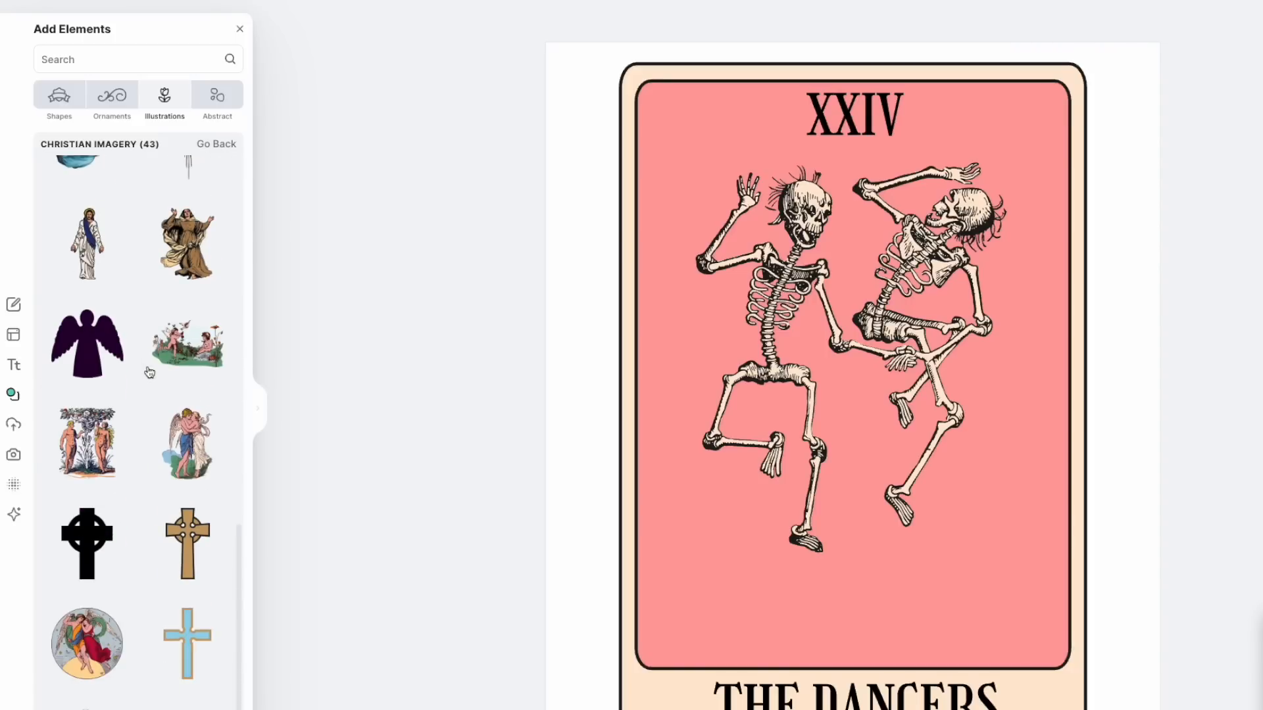
pyautogui.scroll(-6, 150, 372)
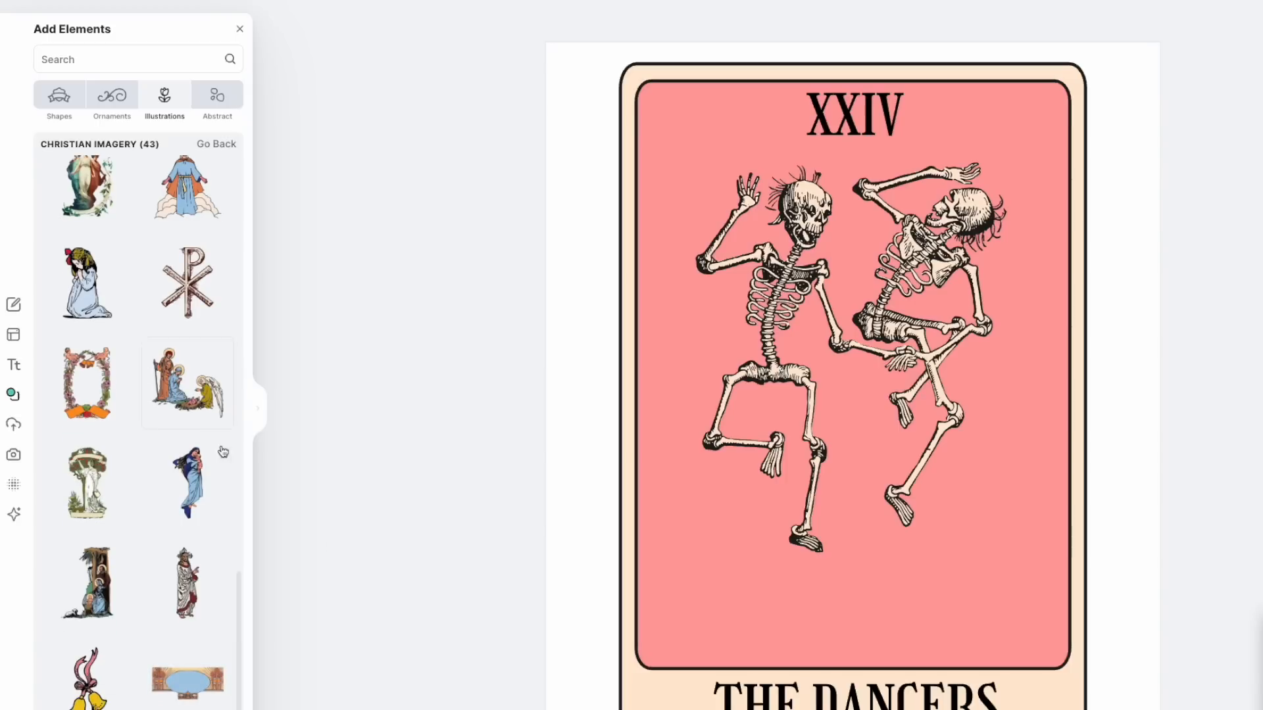
pyautogui.scroll(-2, 164, 572)
pyautogui.click(87, 592)
pyautogui.moveTo(850, 418); pyautogui.dragTo(811, 321)
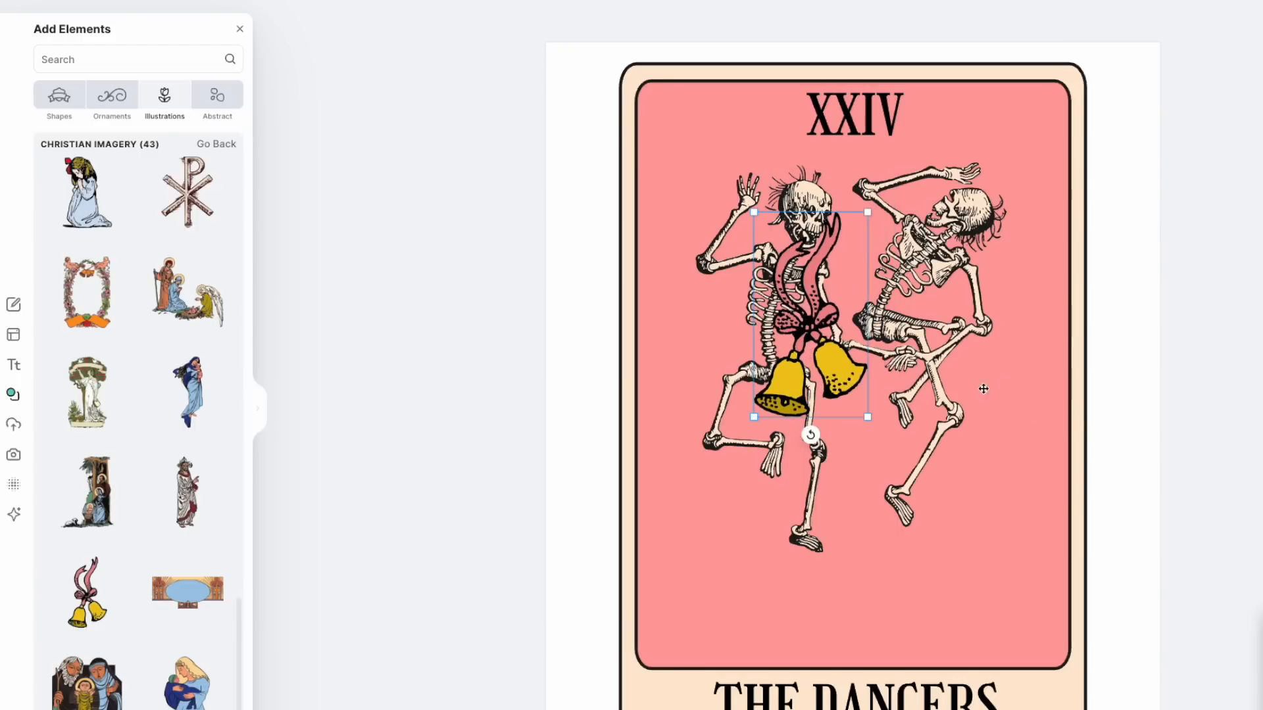
# Shrink the bells illustration and place it over the card's lower-left corner, beside the title
pyautogui.moveTo(869, 418); pyautogui.dragTo(828, 346)
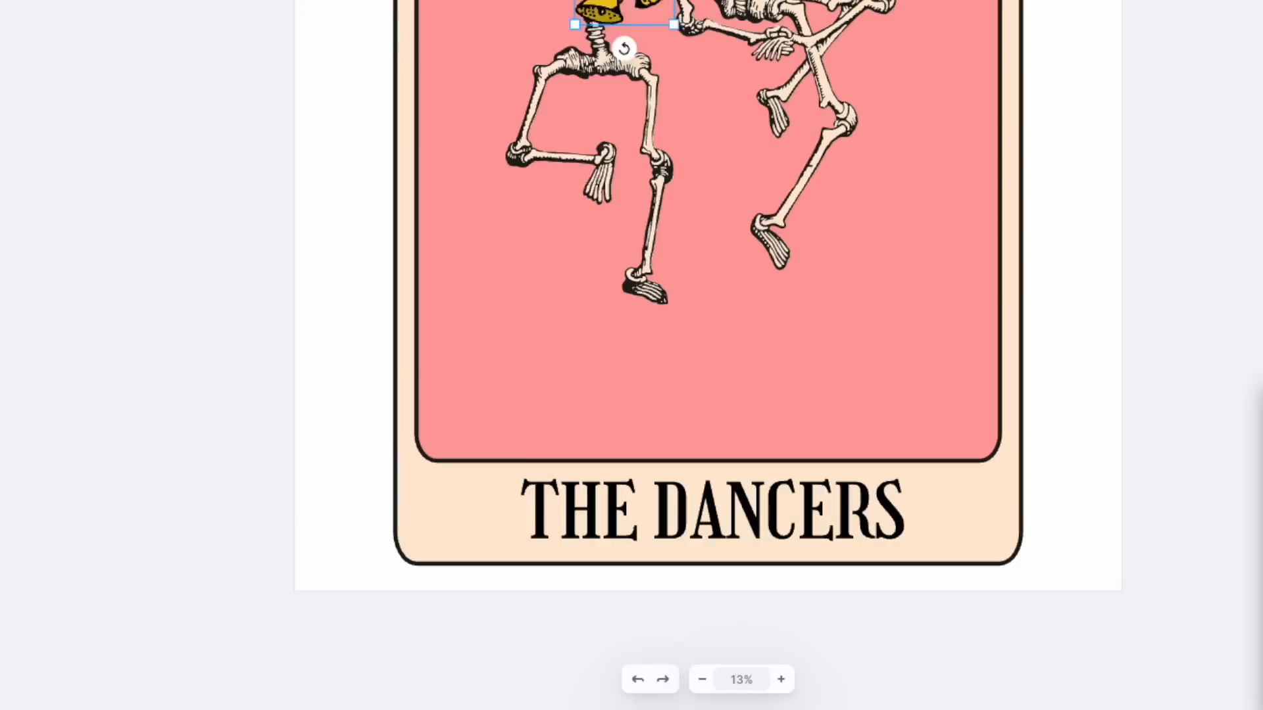
pyautogui.moveTo(592, 307); pyautogui.dragTo(517, 557)
pyautogui.moveTo(501, 430); pyautogui.dragTo(451, 494)
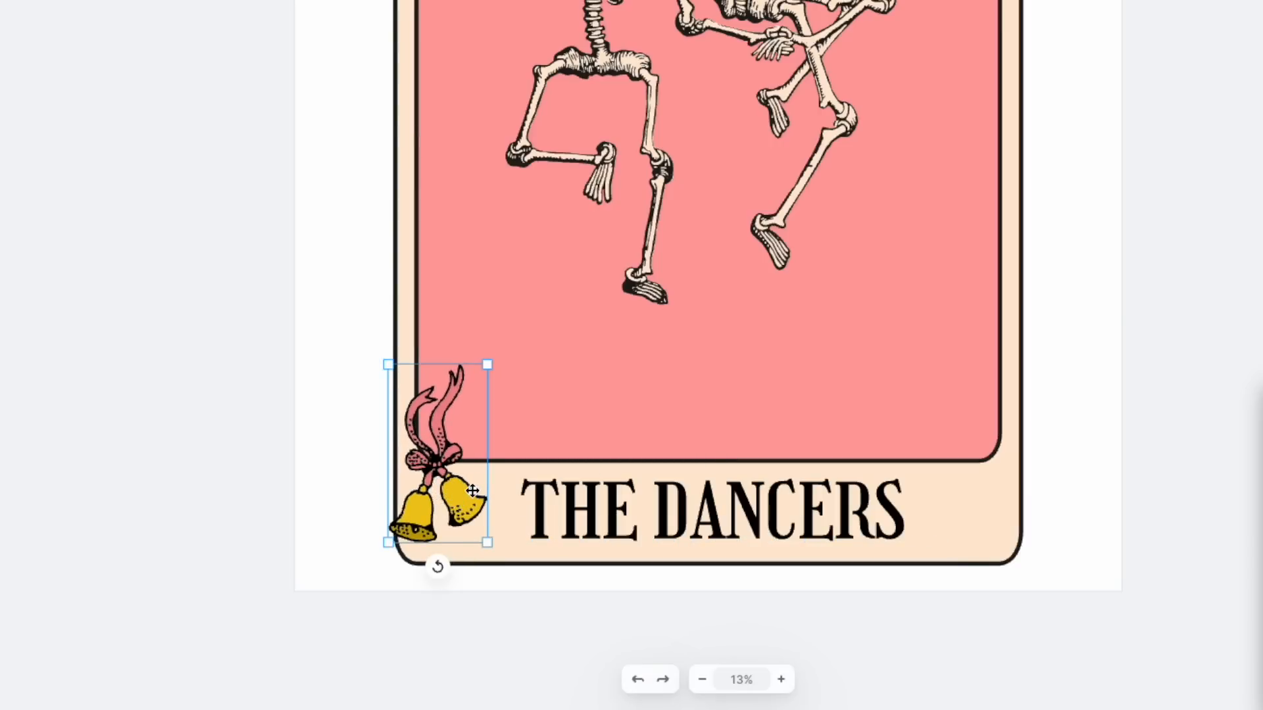
# Duplicate the bells to the card's lower-right corner, flip the copy horizontally and align it with the corner
pyautogui.moveTo(472, 491); pyautogui.dragTo(971, 490)
pyautogui.rightClick(931, 468)
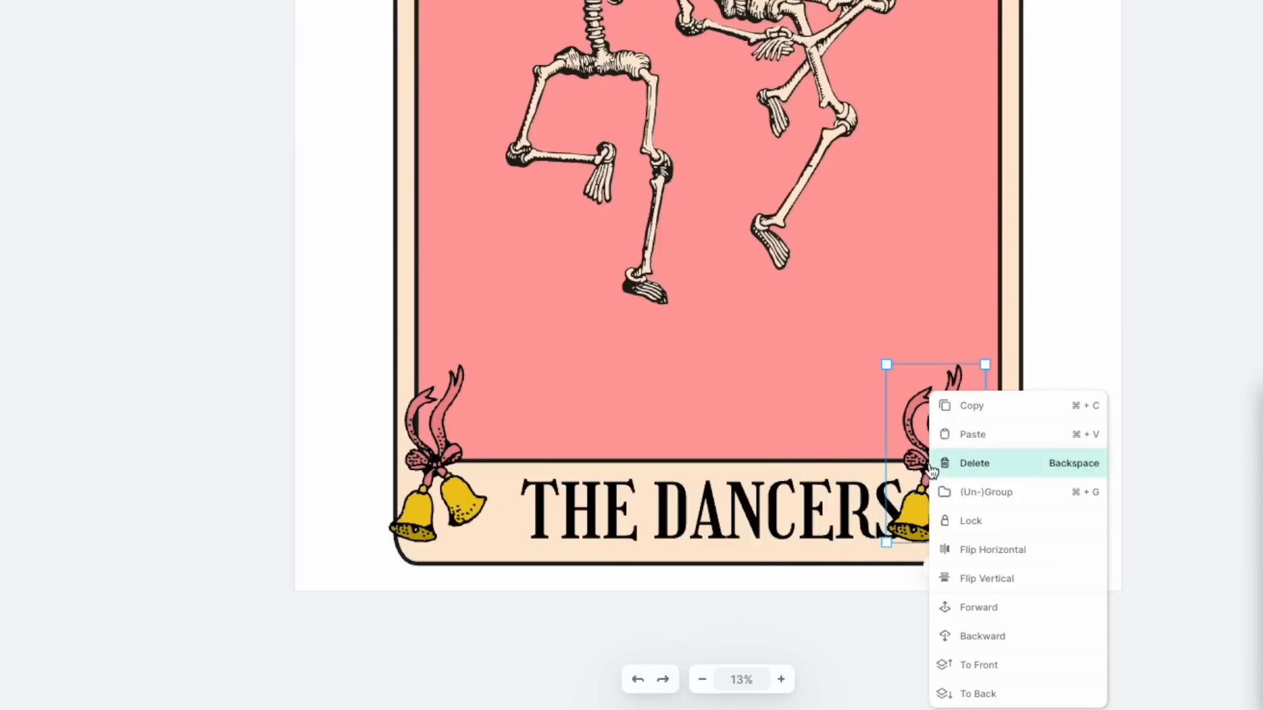
pyautogui.click(967, 550)
pyautogui.moveTo(945, 502); pyautogui.dragTo(990, 499)
pyautogui.click(1250, 263)
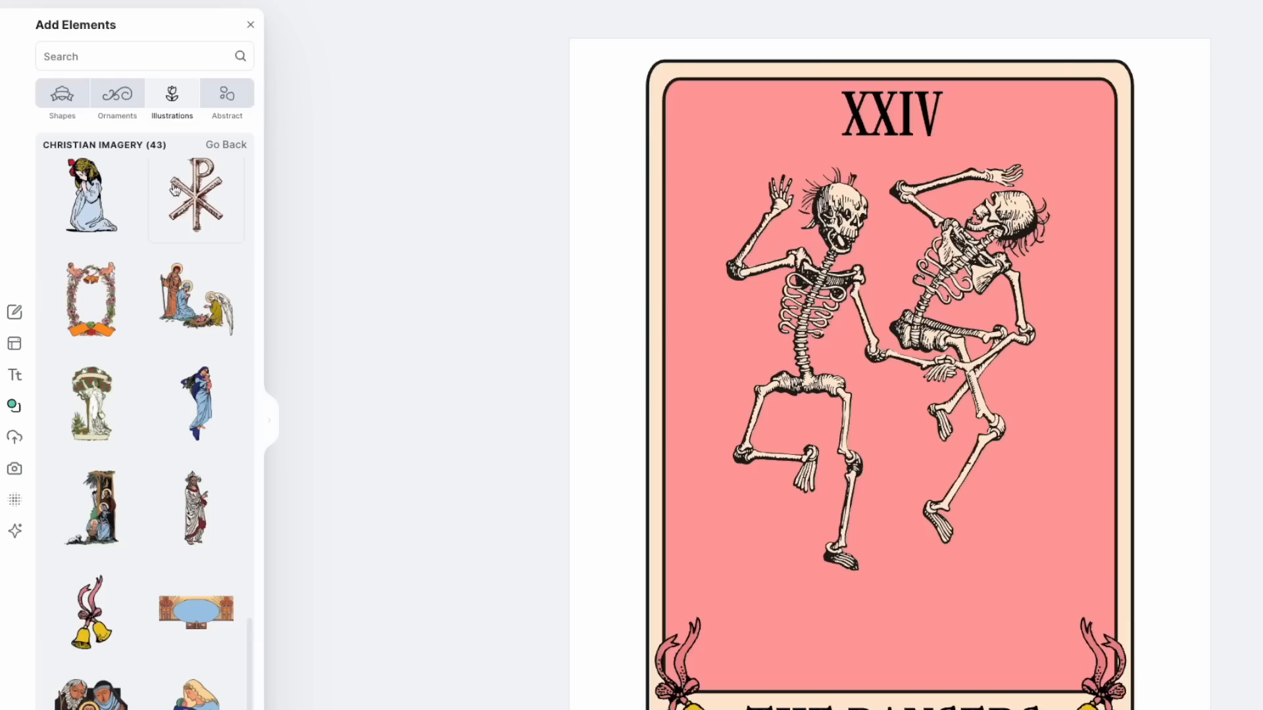
# Add the graveyard hill with crosses from the Happy Easter illustrations and move it to the skeletons' feet
pyautogui.click(223, 145)
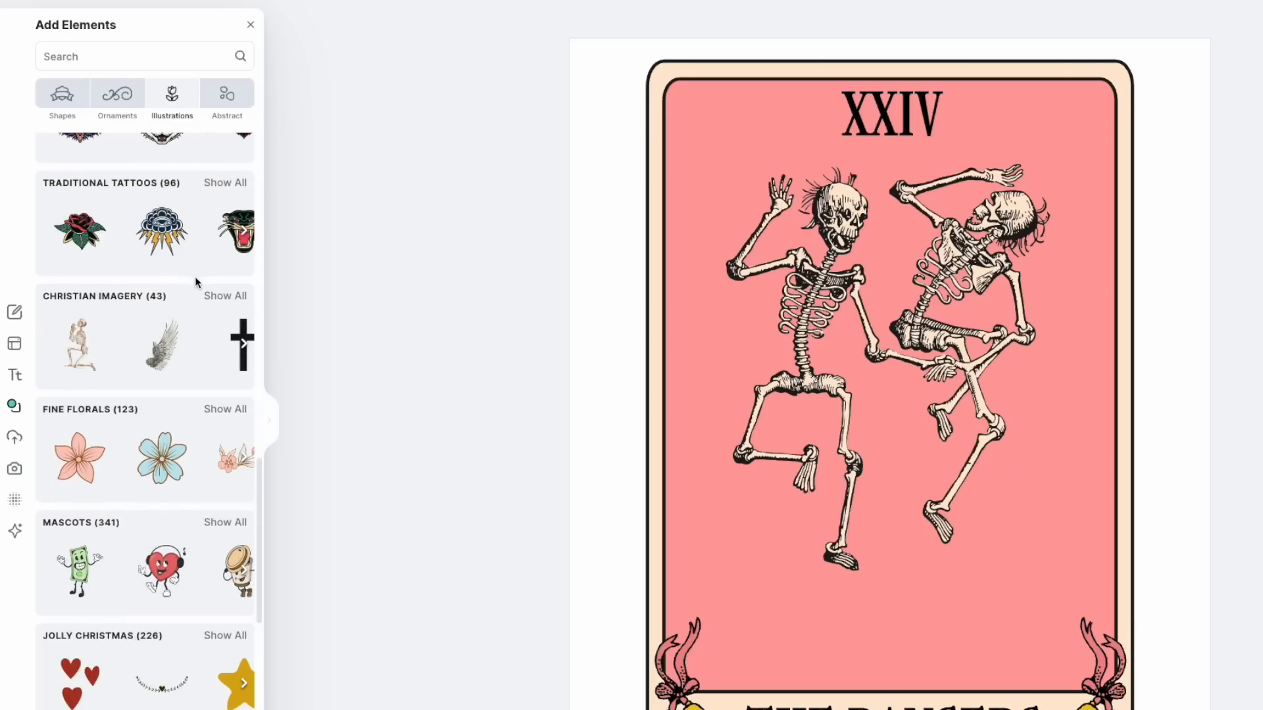
pyautogui.scroll(-10, 147, 346)
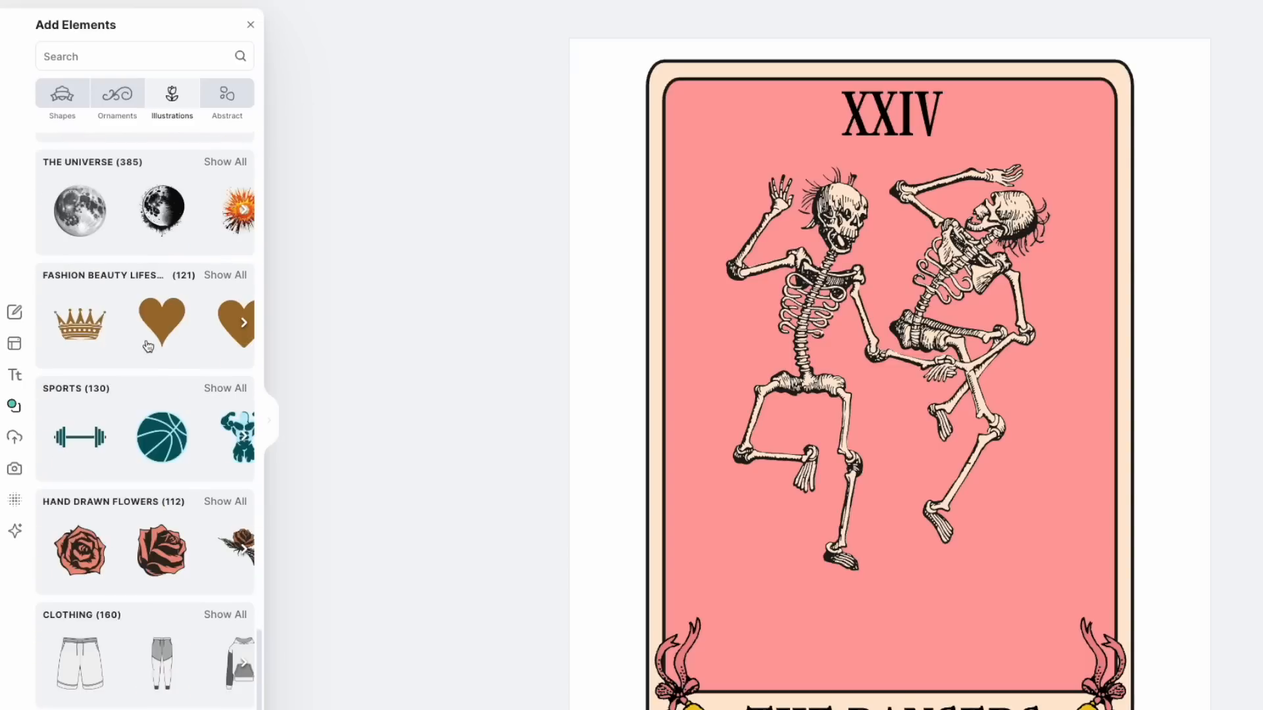
pyautogui.scroll(-13, 148, 345)
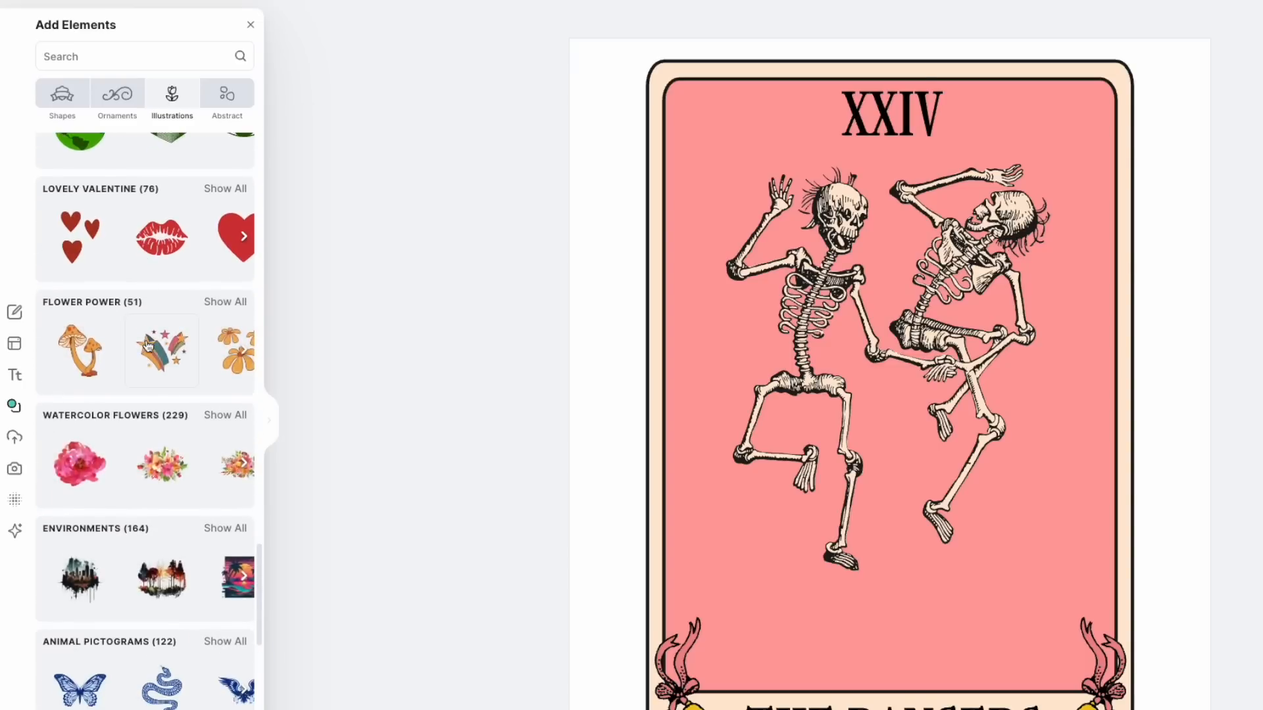
pyautogui.scroll(-3, 147, 345)
pyautogui.scroll(5, 171, 342)
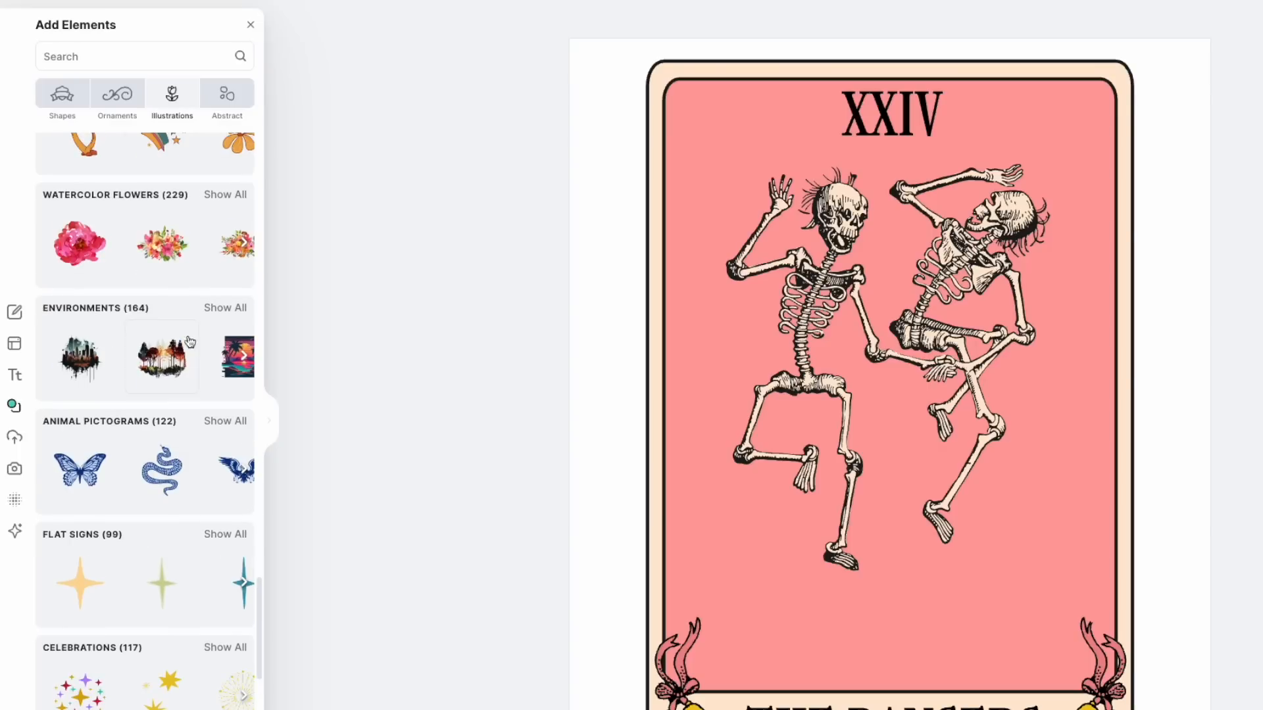
pyautogui.scroll(-8, 187, 371)
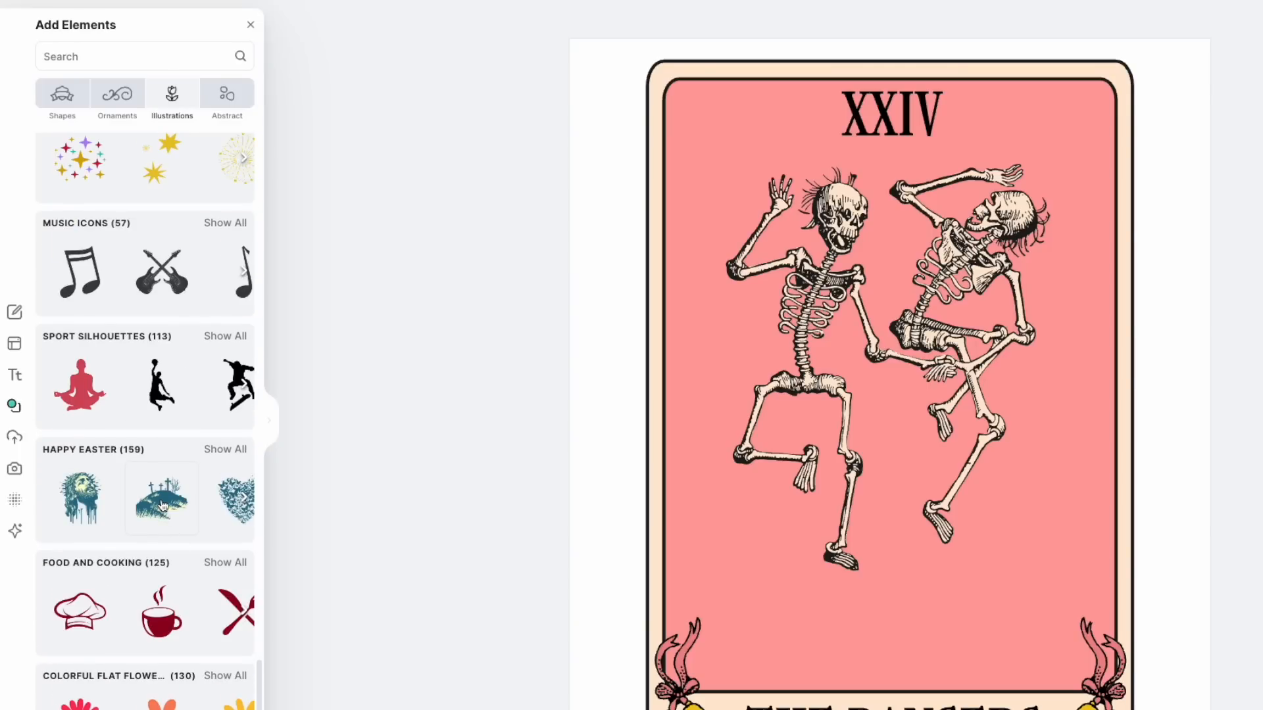
pyautogui.click(163, 506)
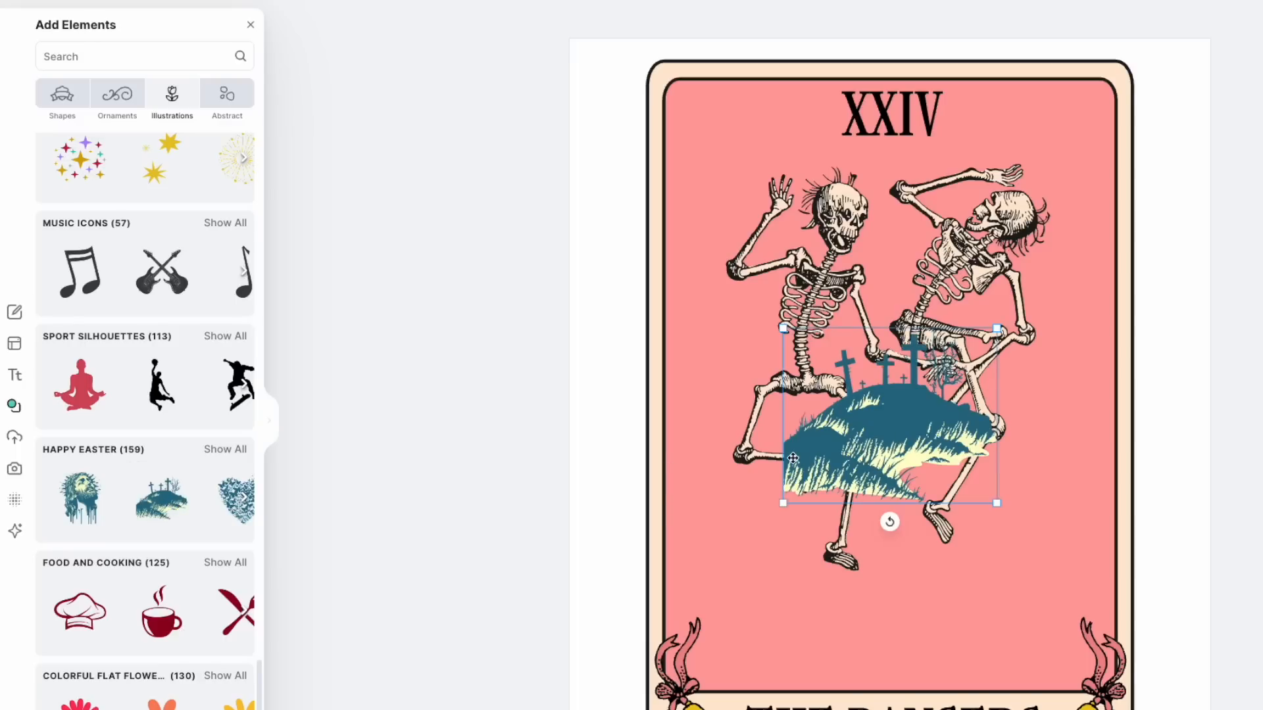
pyautogui.moveTo(899, 429); pyautogui.dragTo(914, 539)
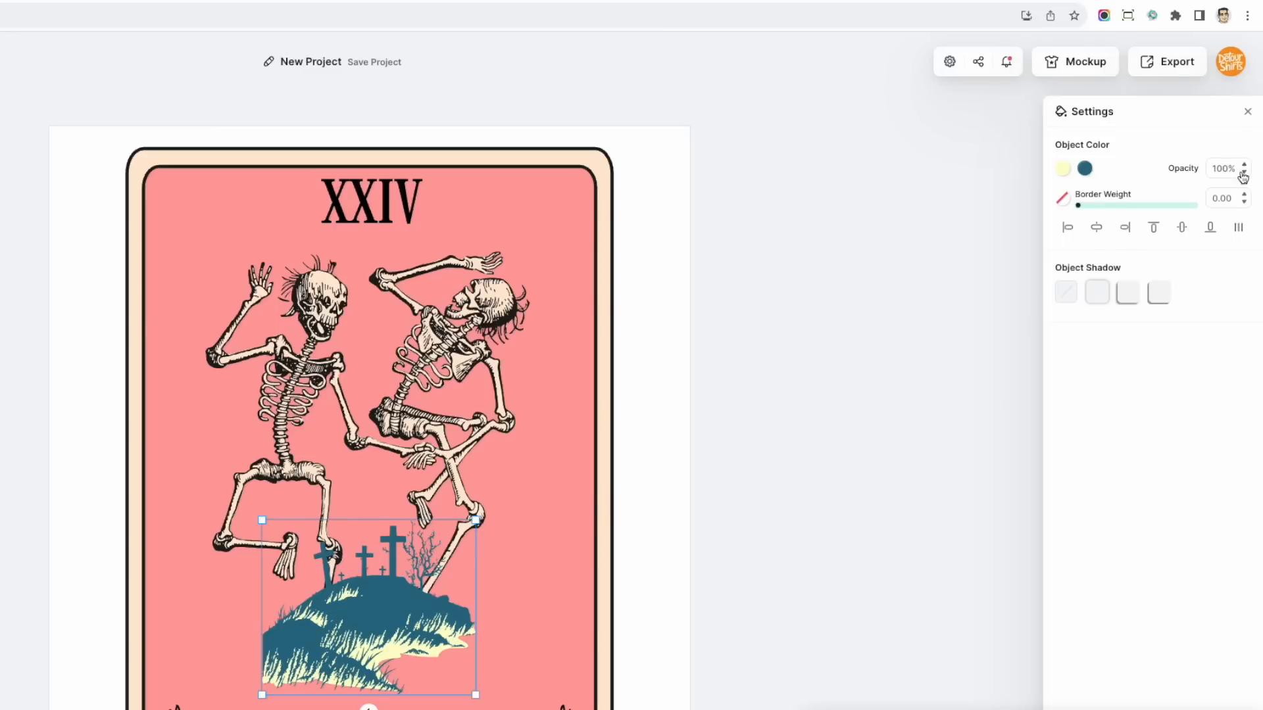
# Recolour the graveyard hill's teal areas with the document's near-black 1d1d1b
pyautogui.click(1084, 169)
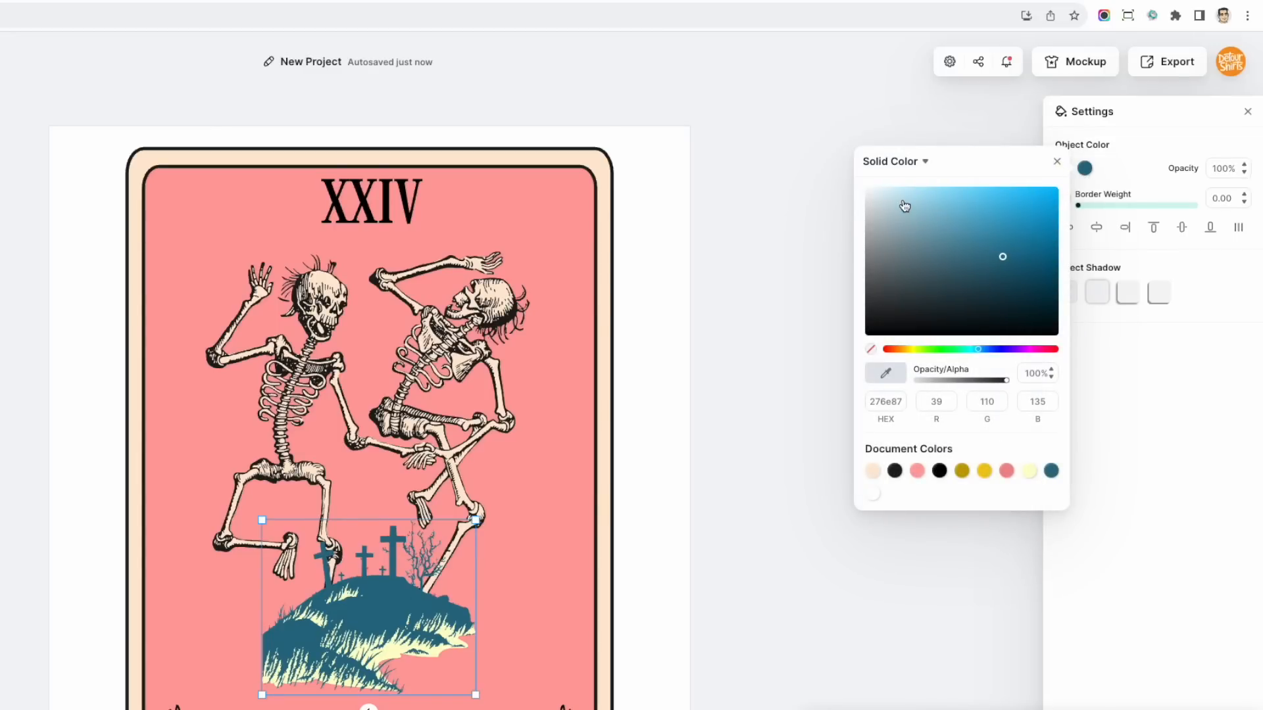
pyautogui.click(896, 471)
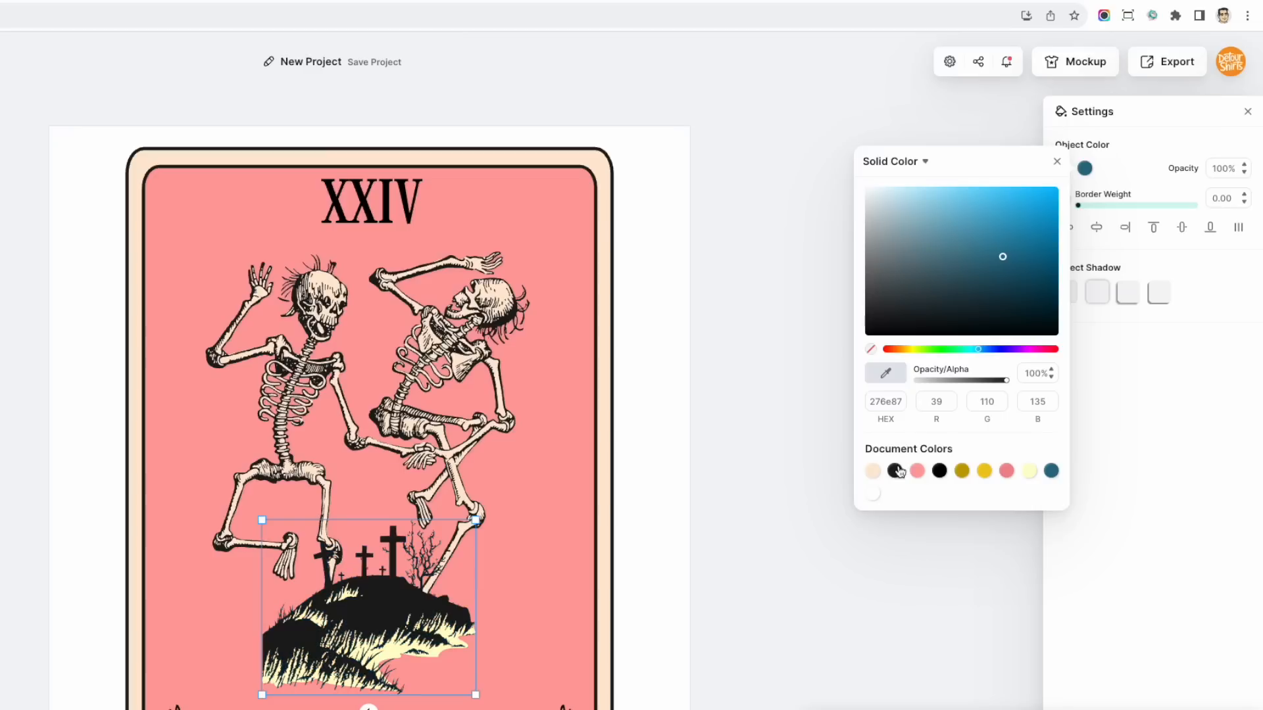
pyautogui.click(939, 471)
pyautogui.click(940, 471)
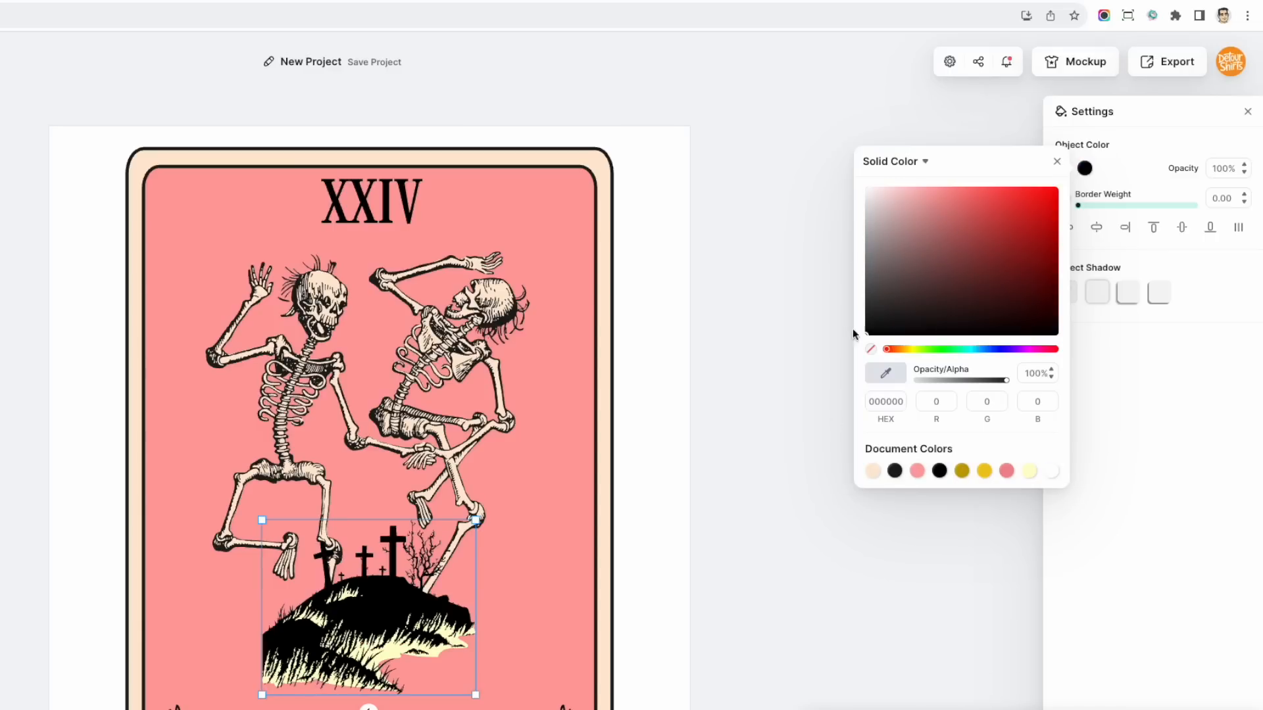
pyautogui.click(895, 471)
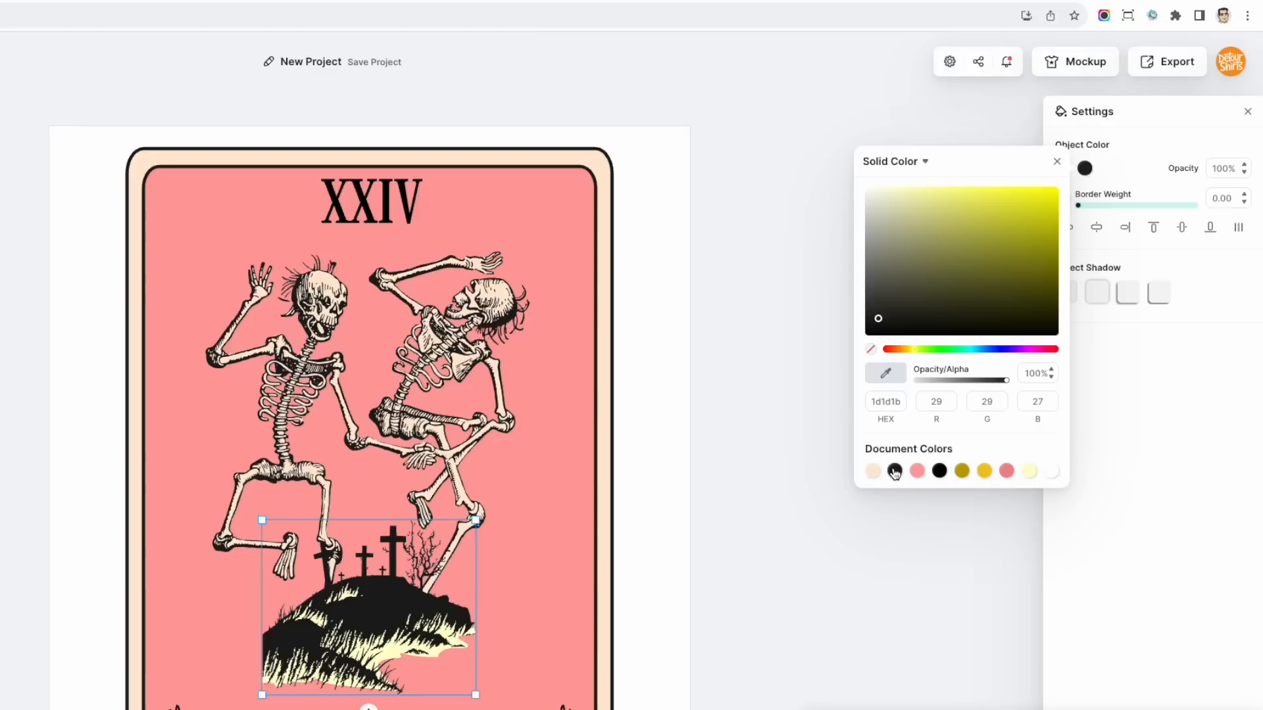
# Check the dark colours of the skeletons, the pink panel's border, the card's outer border and the graveyard hill for consistency
pyautogui.click(474, 293)
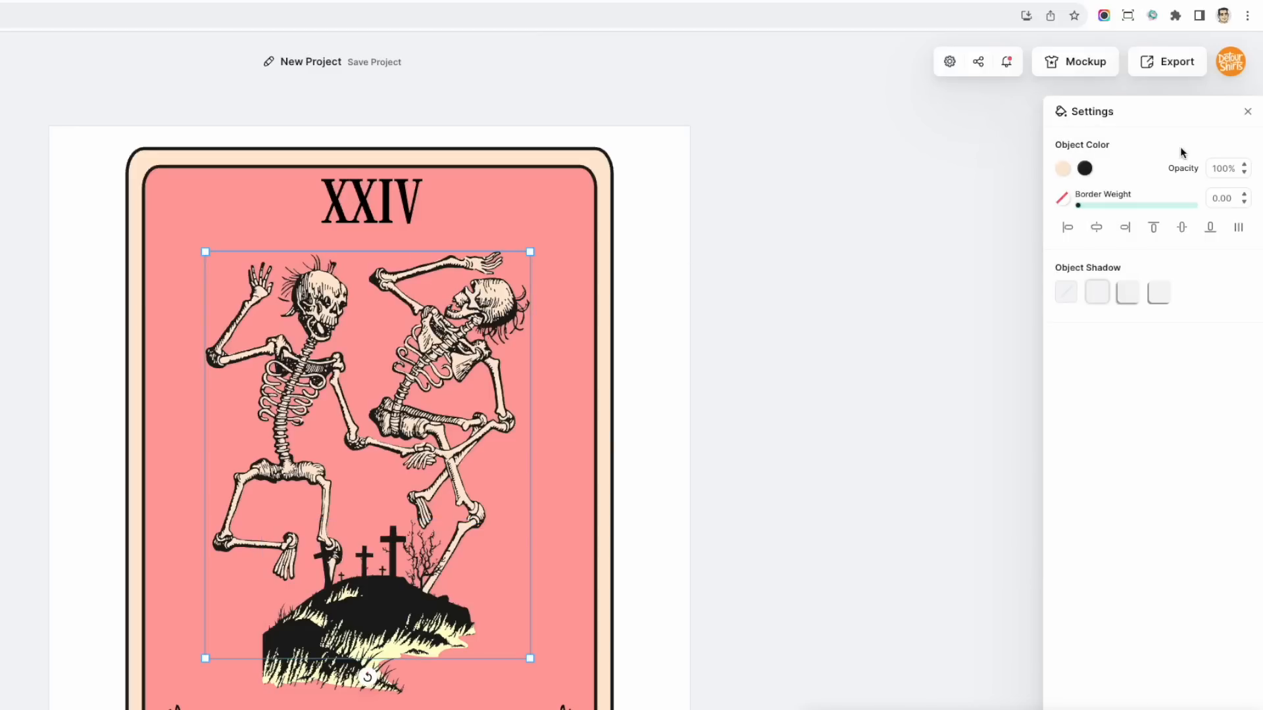
pyautogui.click(1085, 170)
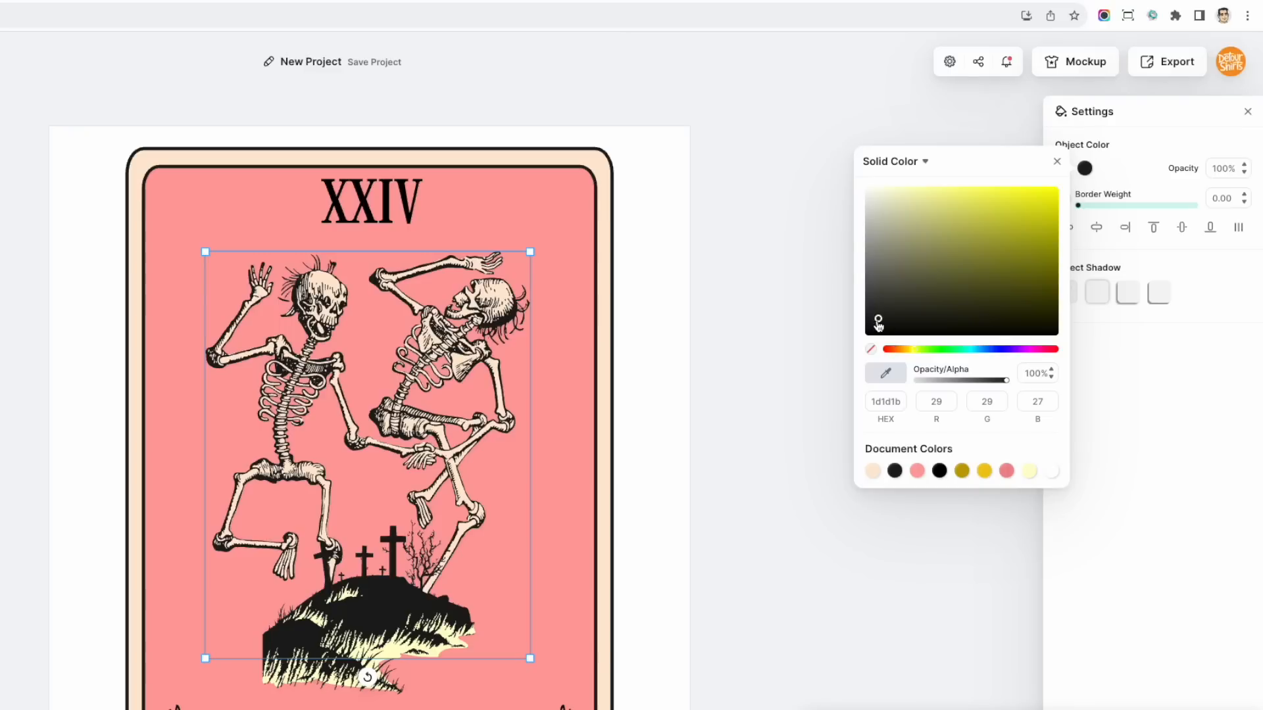
pyautogui.click(594, 258)
pyautogui.click(1062, 199)
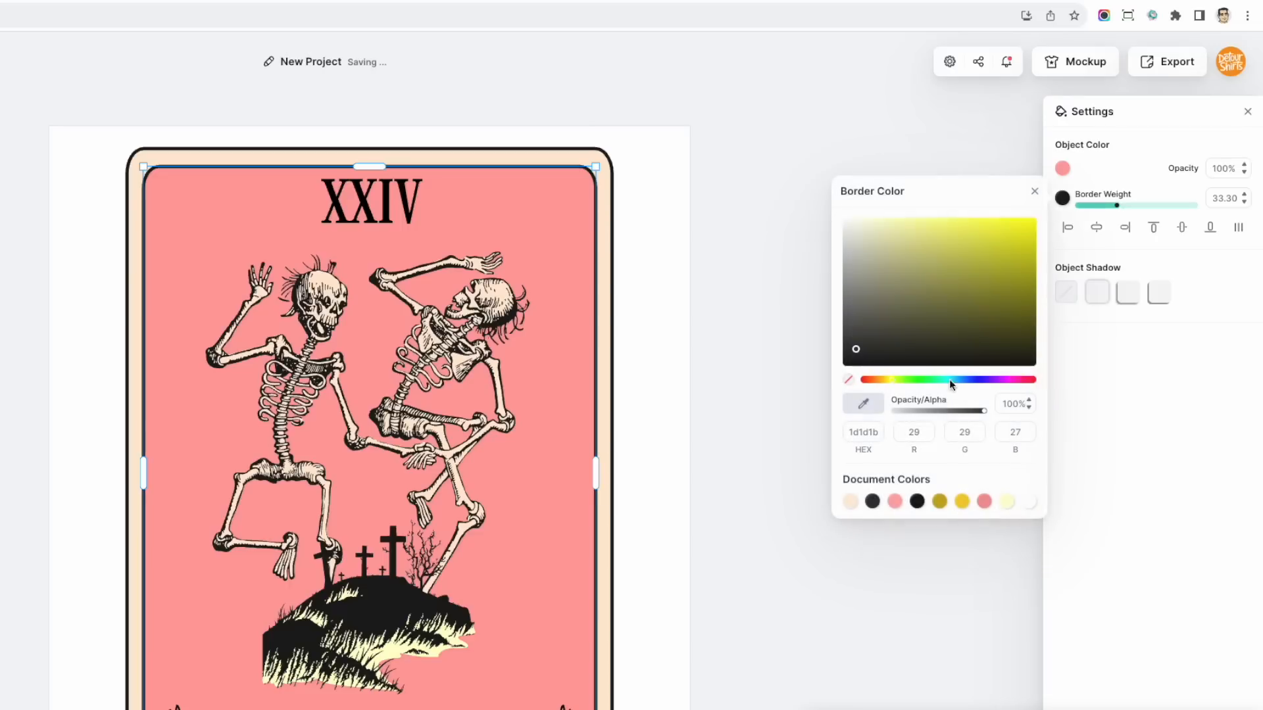
pyautogui.click(613, 271)
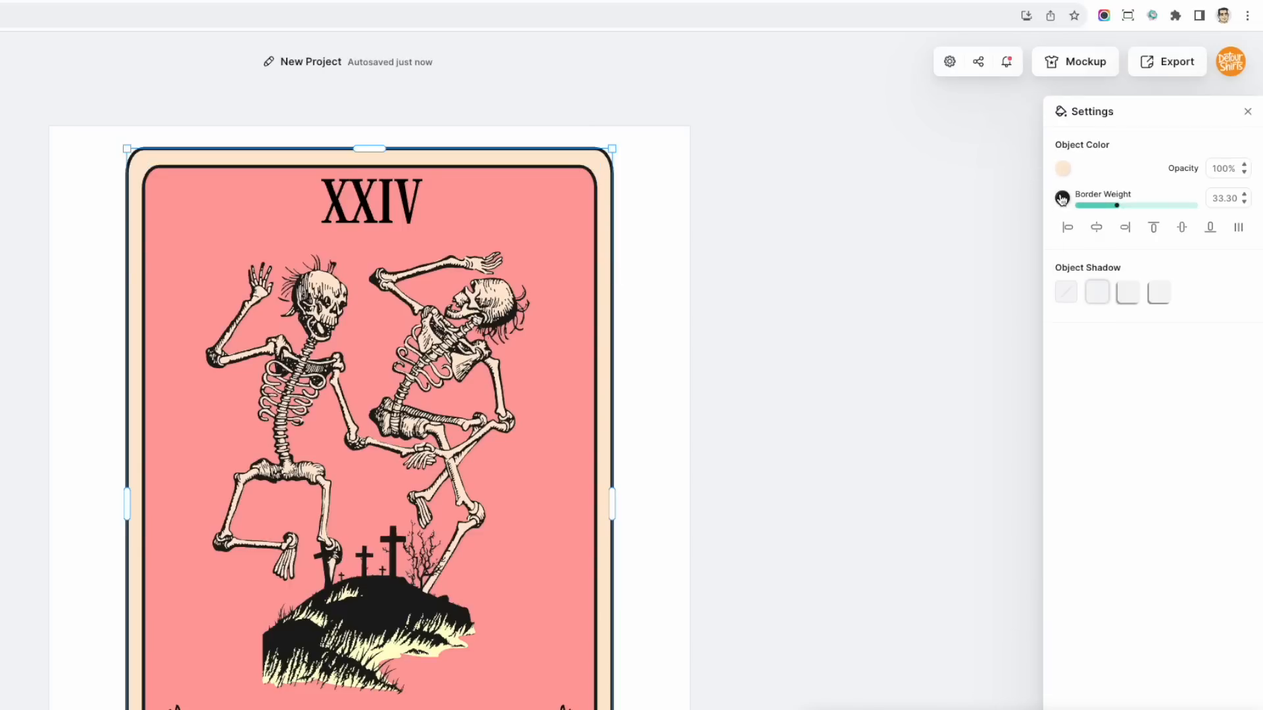
pyautogui.click(1062, 198)
pyautogui.click(463, 573)
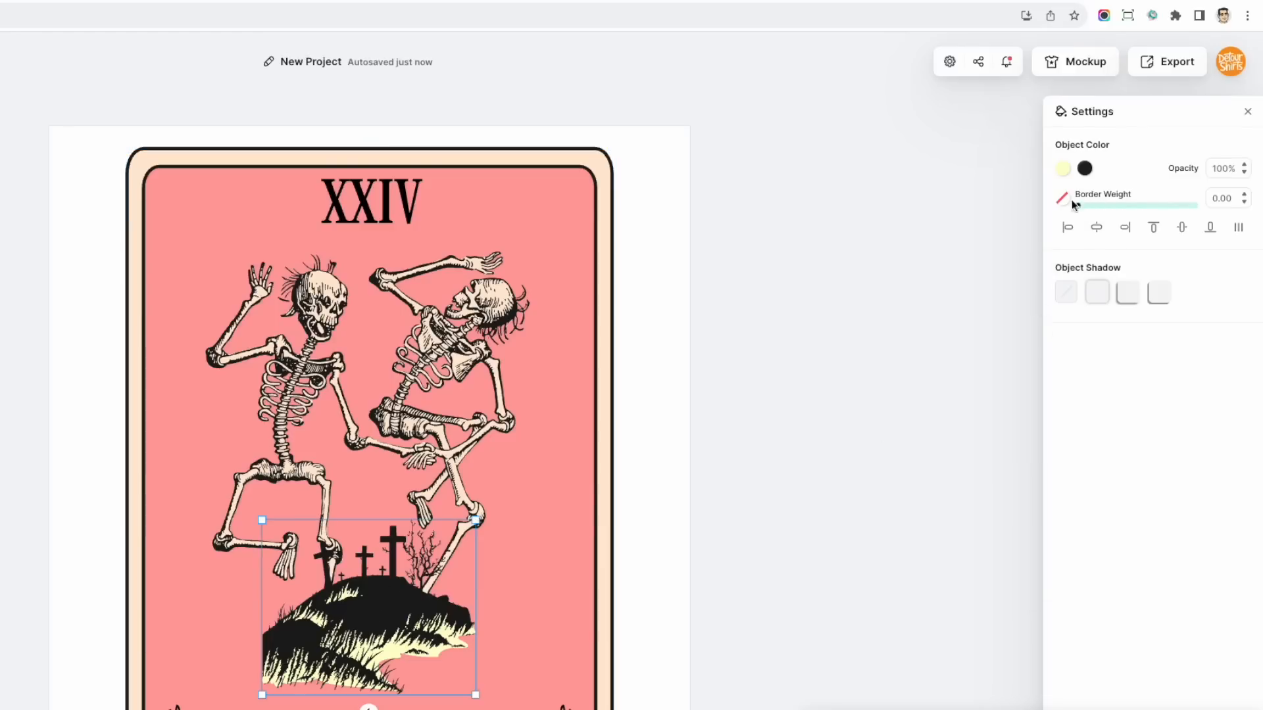
pyautogui.click(1084, 168)
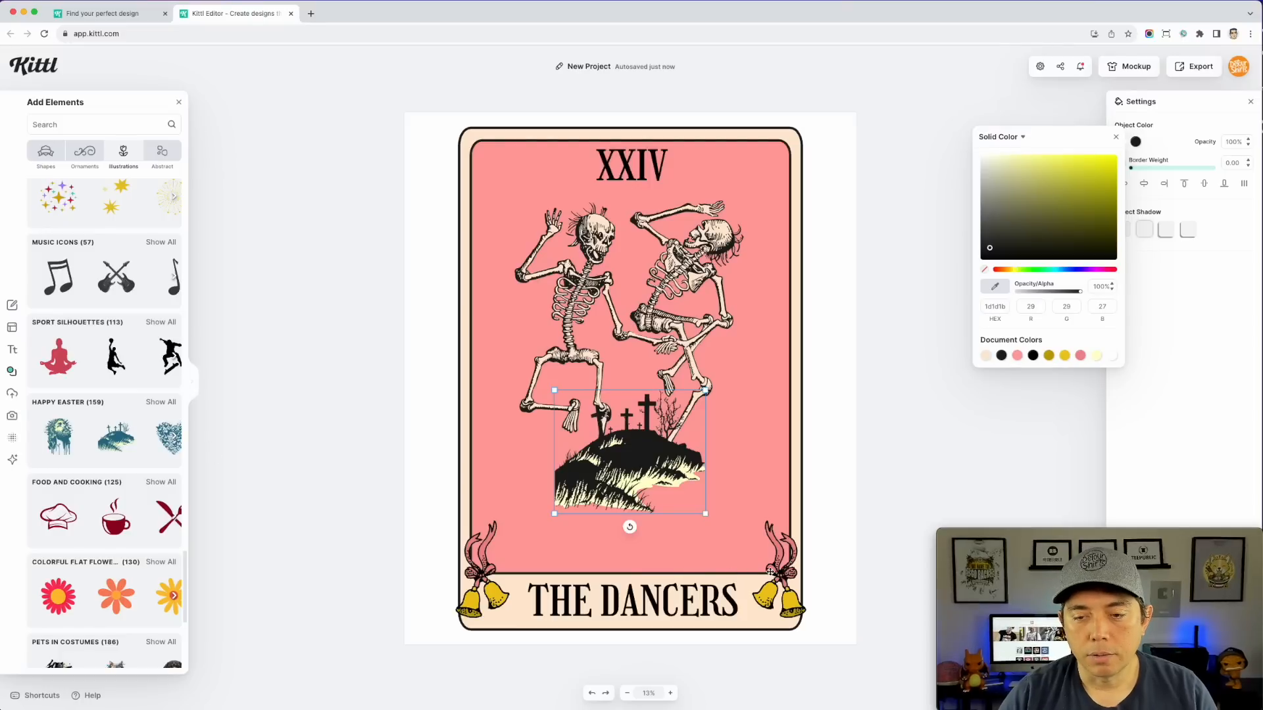
# Change the black in both bell illustrations to the document's near-black 1d1d1b
pyautogui.click(571, 709)
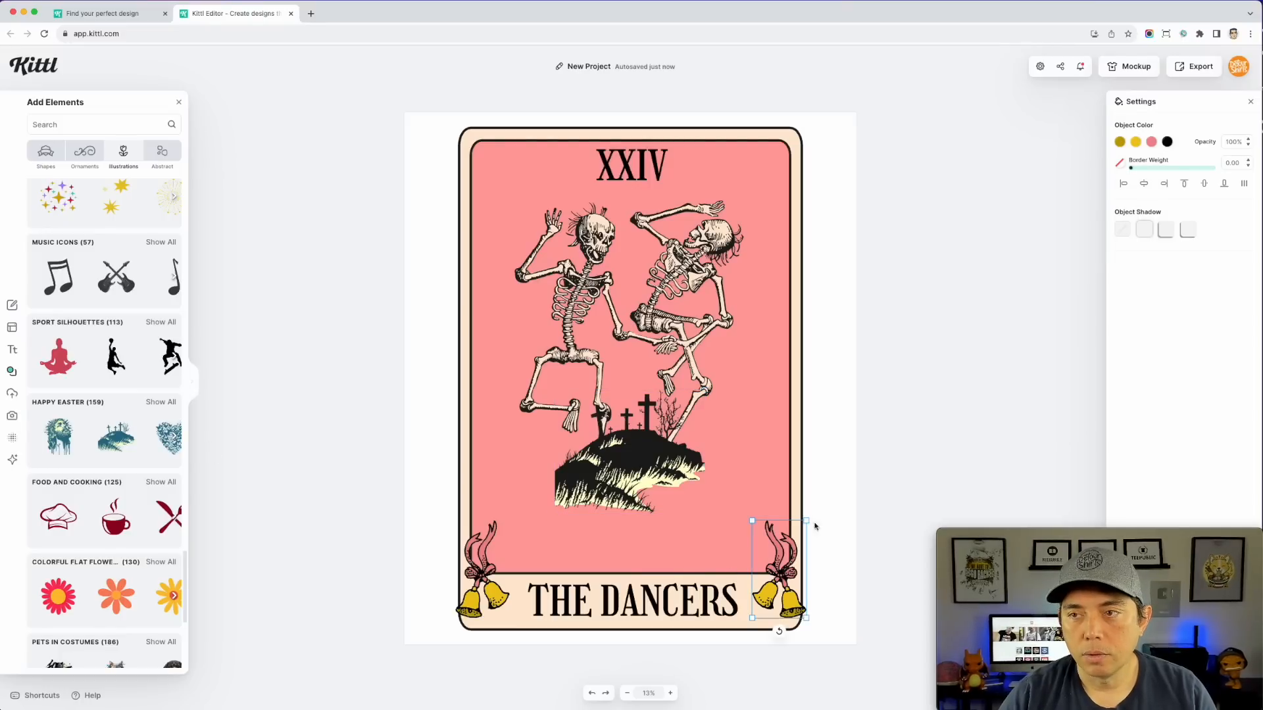
pyautogui.click(1167, 141)
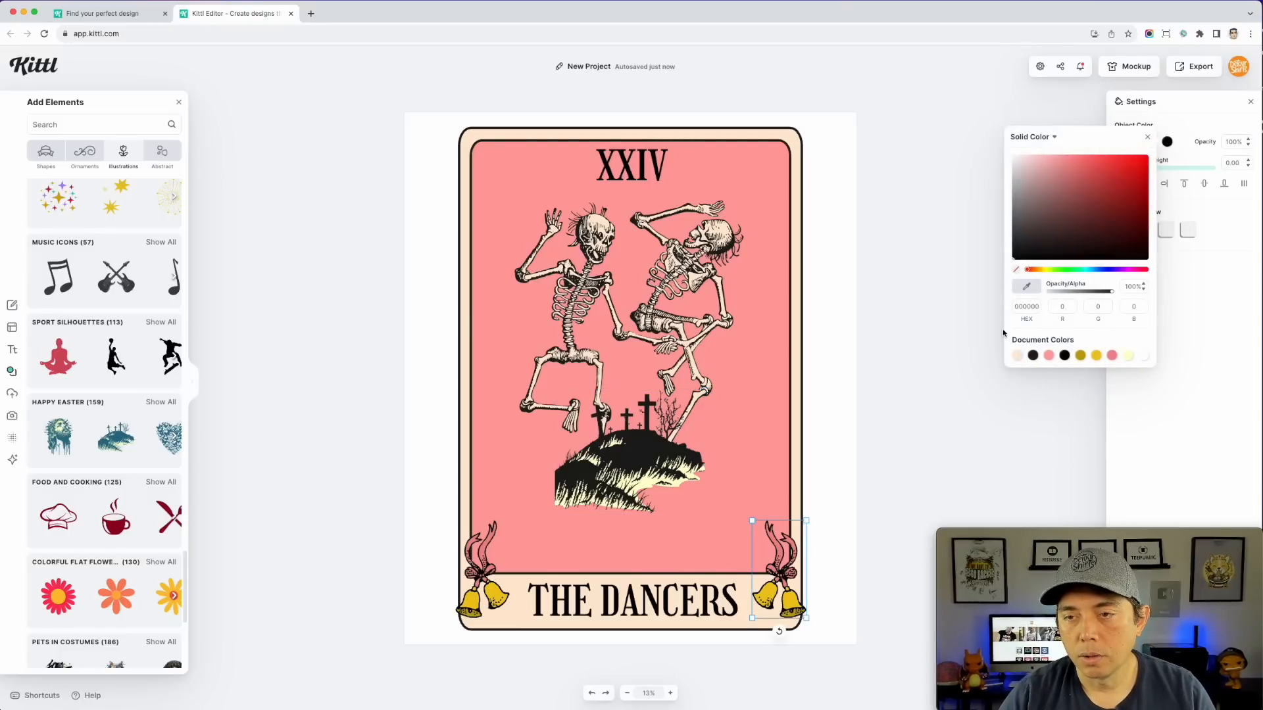
pyautogui.click(1033, 356)
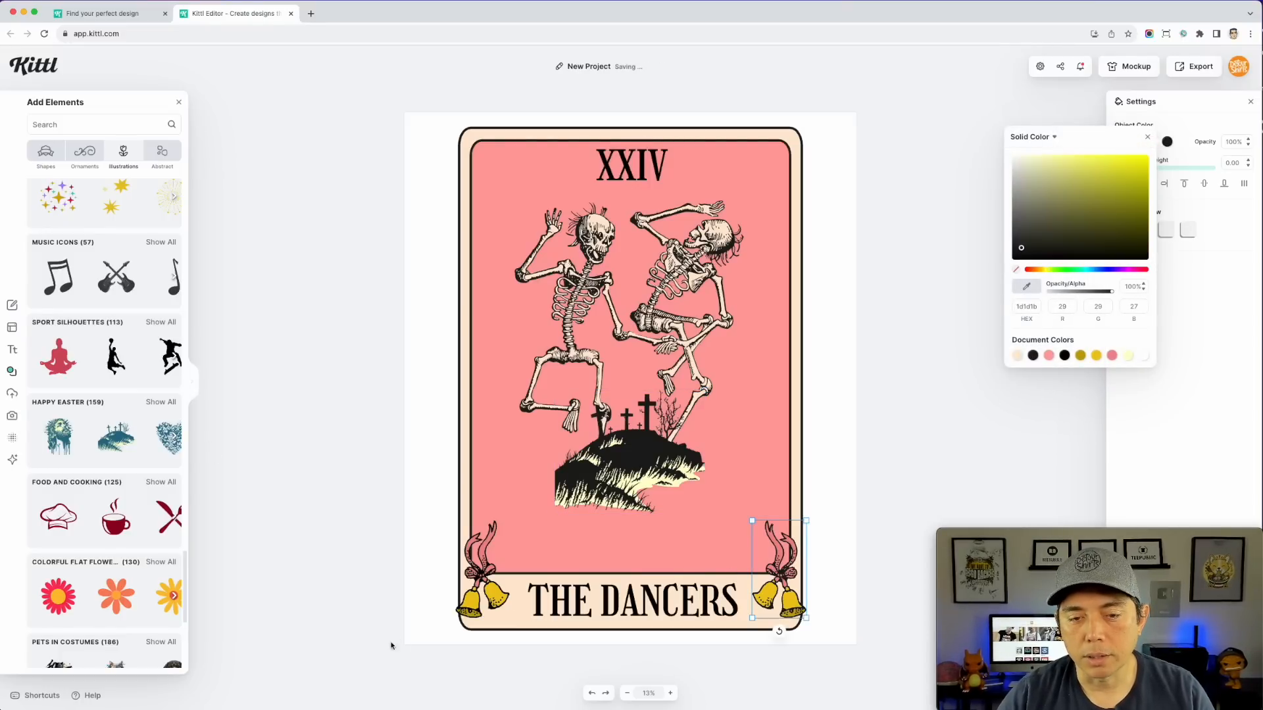
pyautogui.click(471, 596)
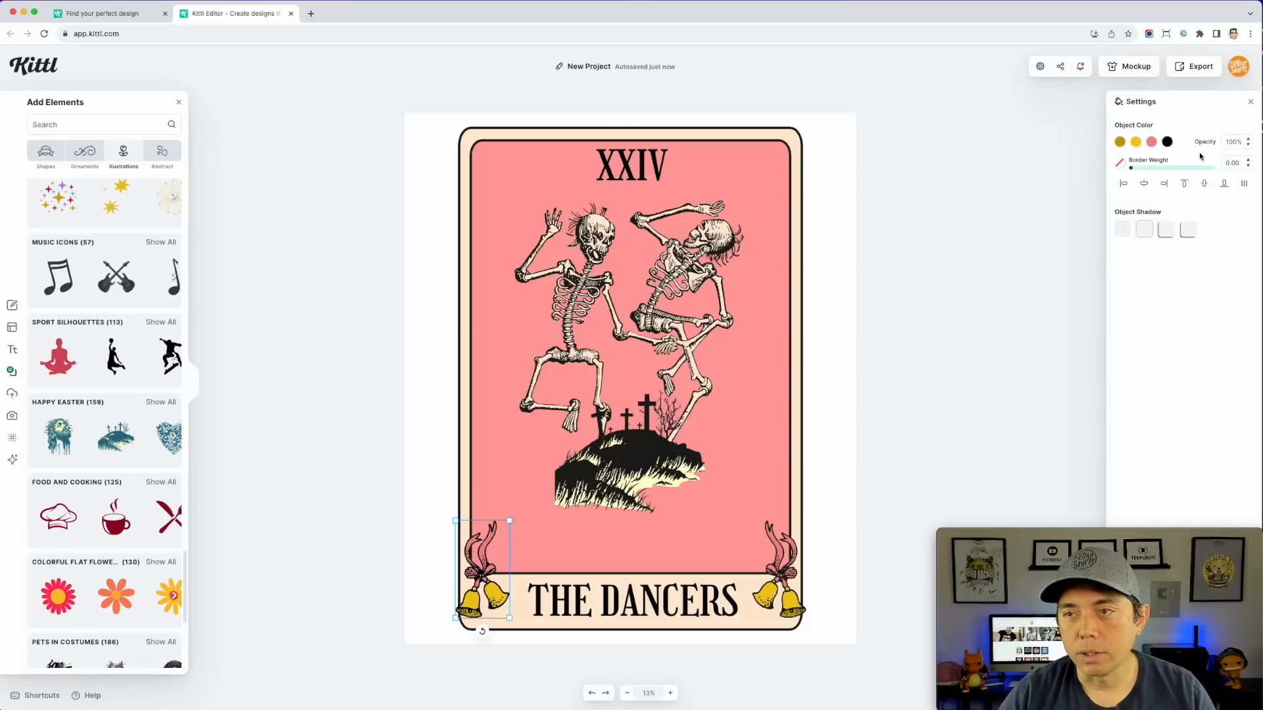
pyautogui.click(1167, 141)
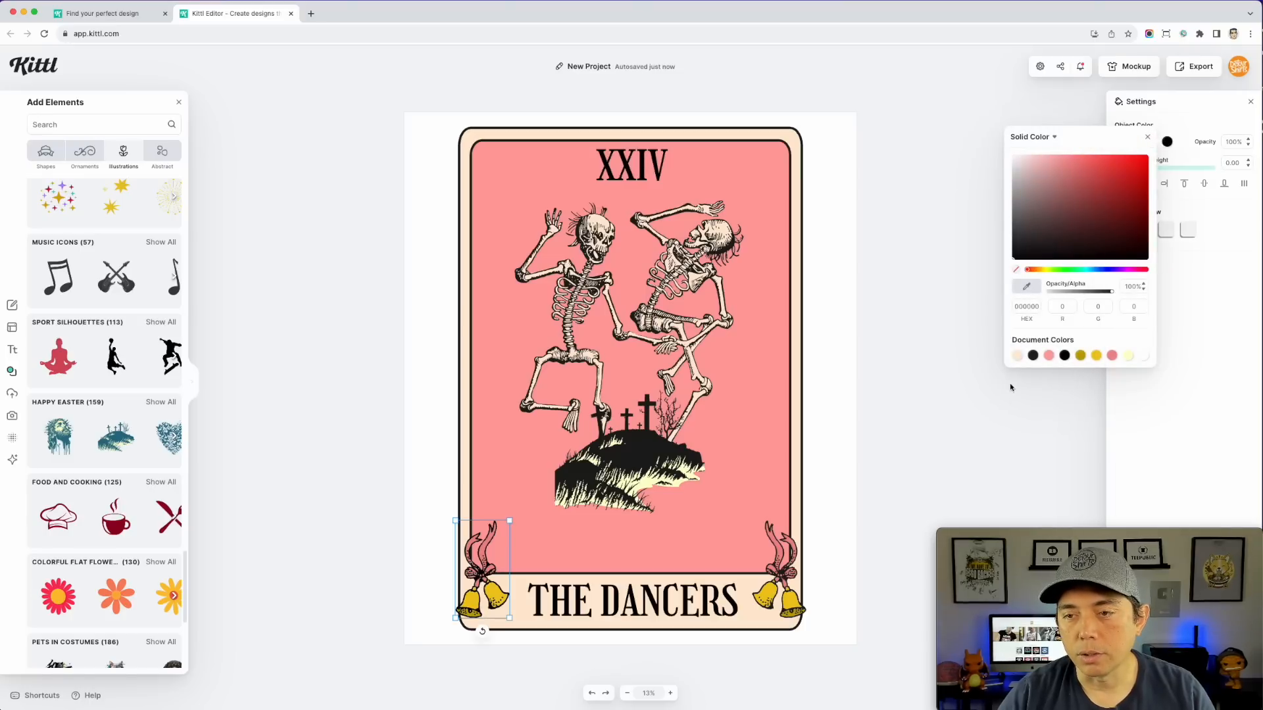
pyautogui.click(1033, 355)
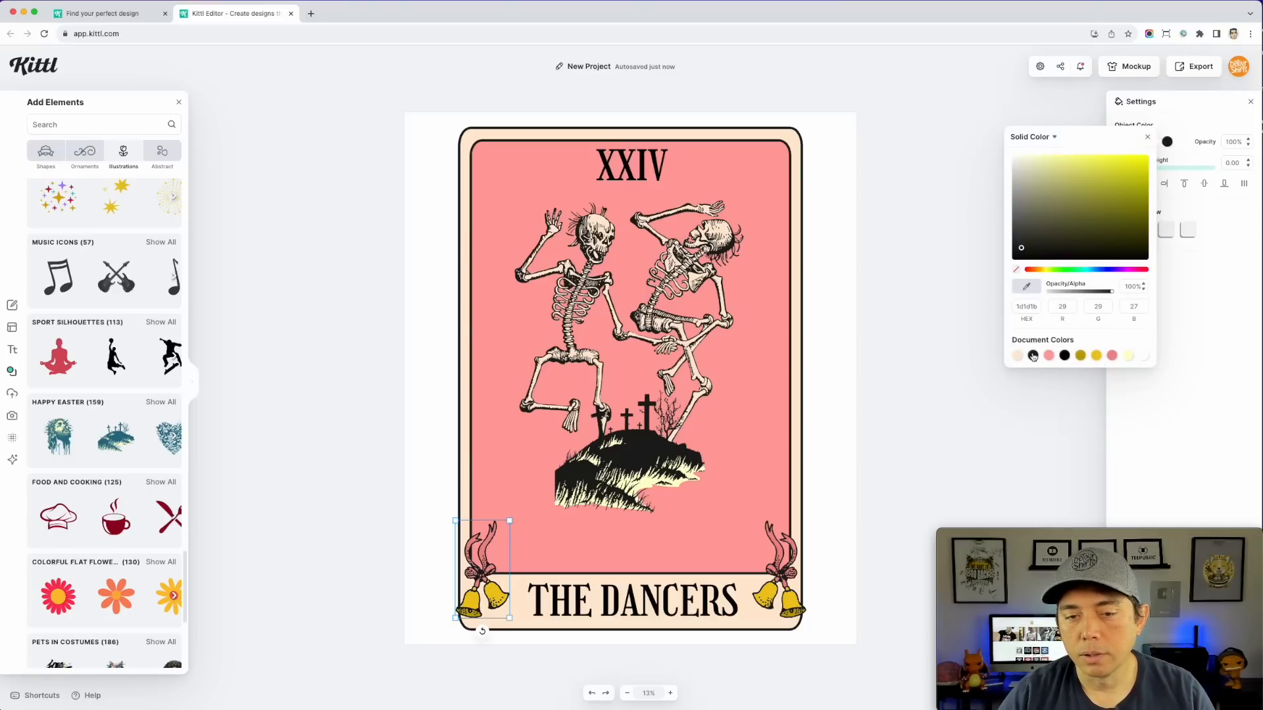
# Change the text colour of THE DANCERS title and the XXIV numeral to the document's near-black 1d1d1b
pyautogui.click(836, 368)
pyautogui.click(725, 539)
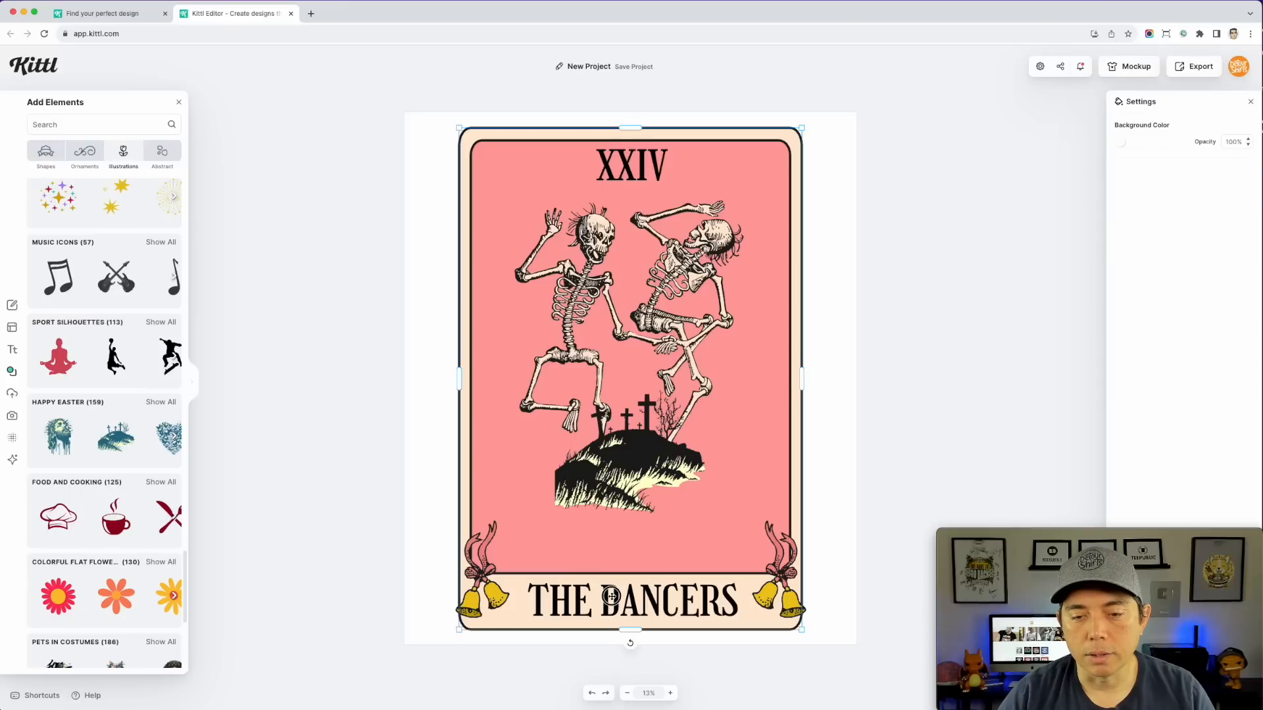
pyautogui.click(668, 600)
pyautogui.click(1120, 143)
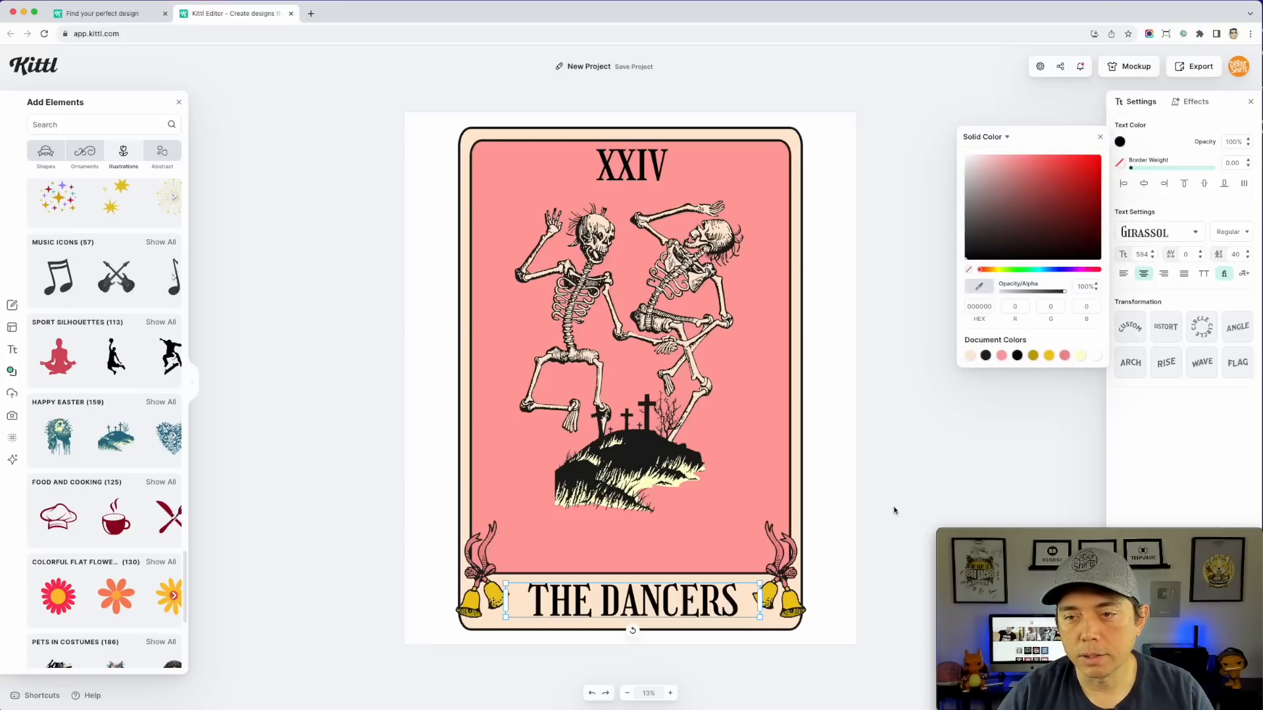
pyautogui.click(986, 358)
pyautogui.click(661, 170)
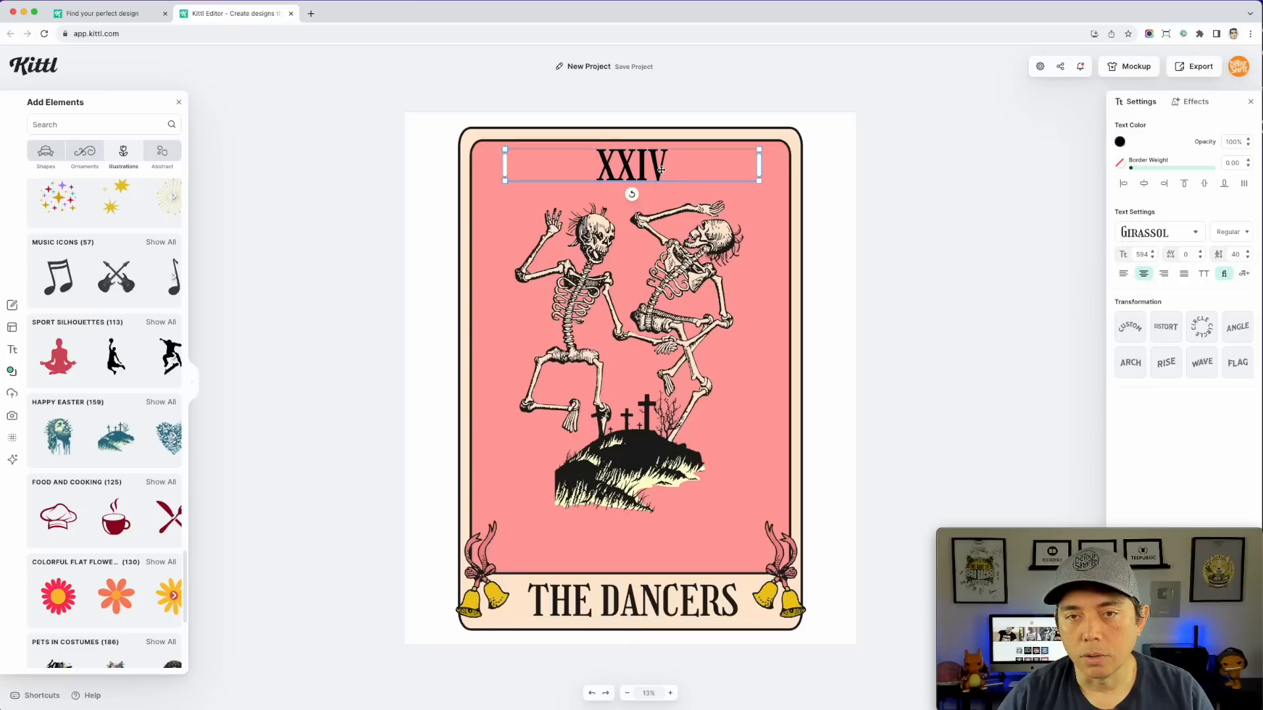
pyautogui.click(1119, 143)
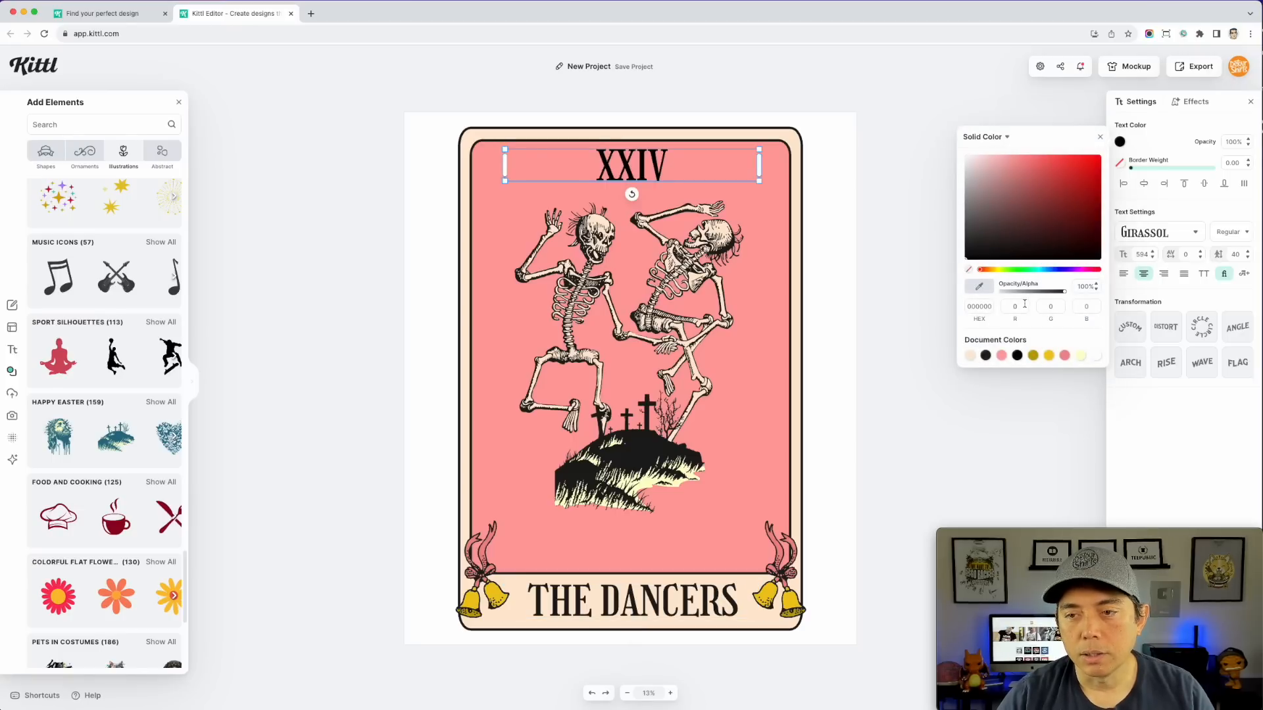
pyautogui.click(988, 356)
pyautogui.click(845, 225)
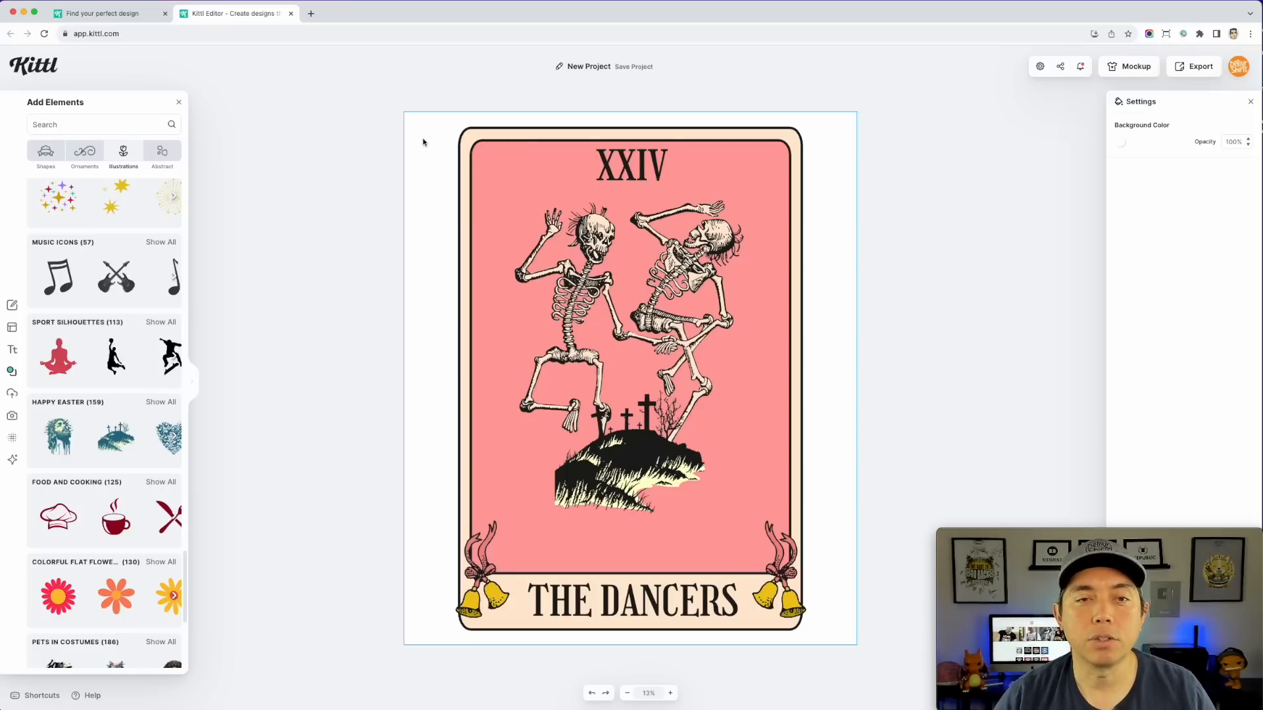
# Set the artboard's background colour to black
pyautogui.click(1119, 142)
pyautogui.click(973, 259)
pyautogui.moveTo(973, 259); pyautogui.dragTo(924, 302)
pyautogui.click(868, 326)
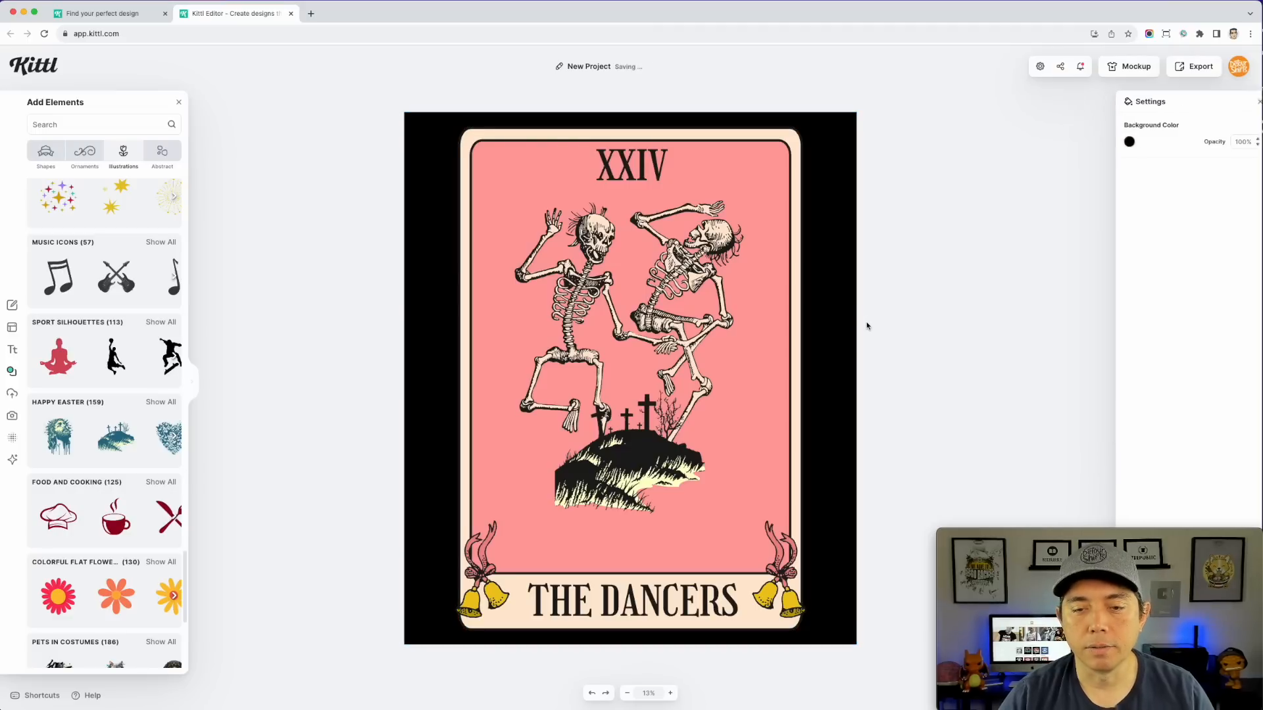
# Enlarge and reposition the dancing skeletons within the pink panel, bringing them in front of the graveyard hill
pyautogui.click(686, 282)
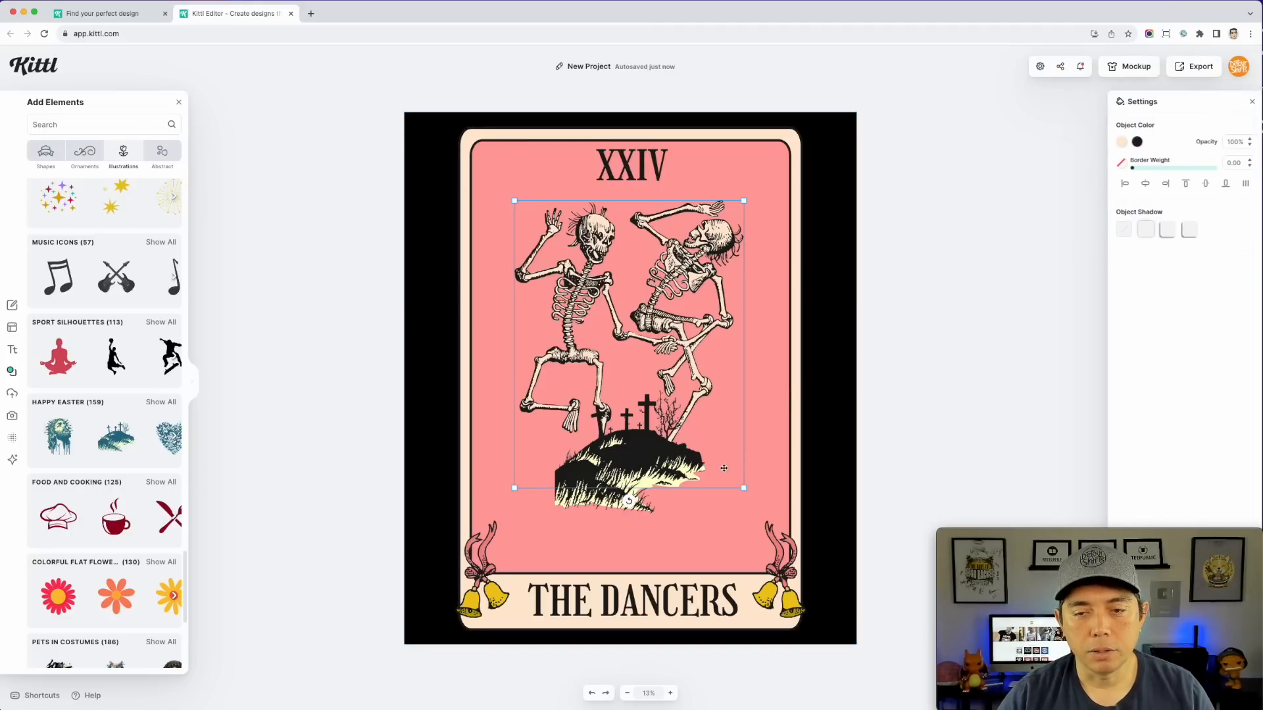
pyautogui.moveTo(744, 488); pyautogui.dragTo(785, 546)
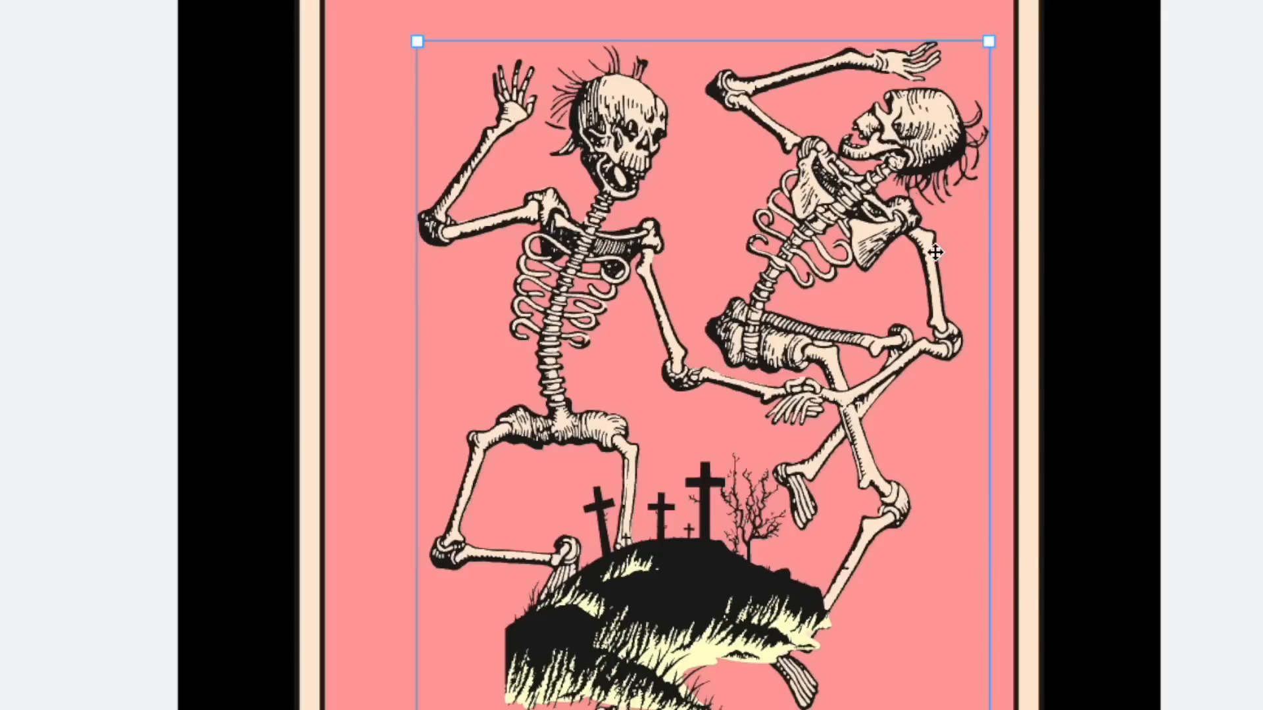
pyautogui.rightClick(871, 203)
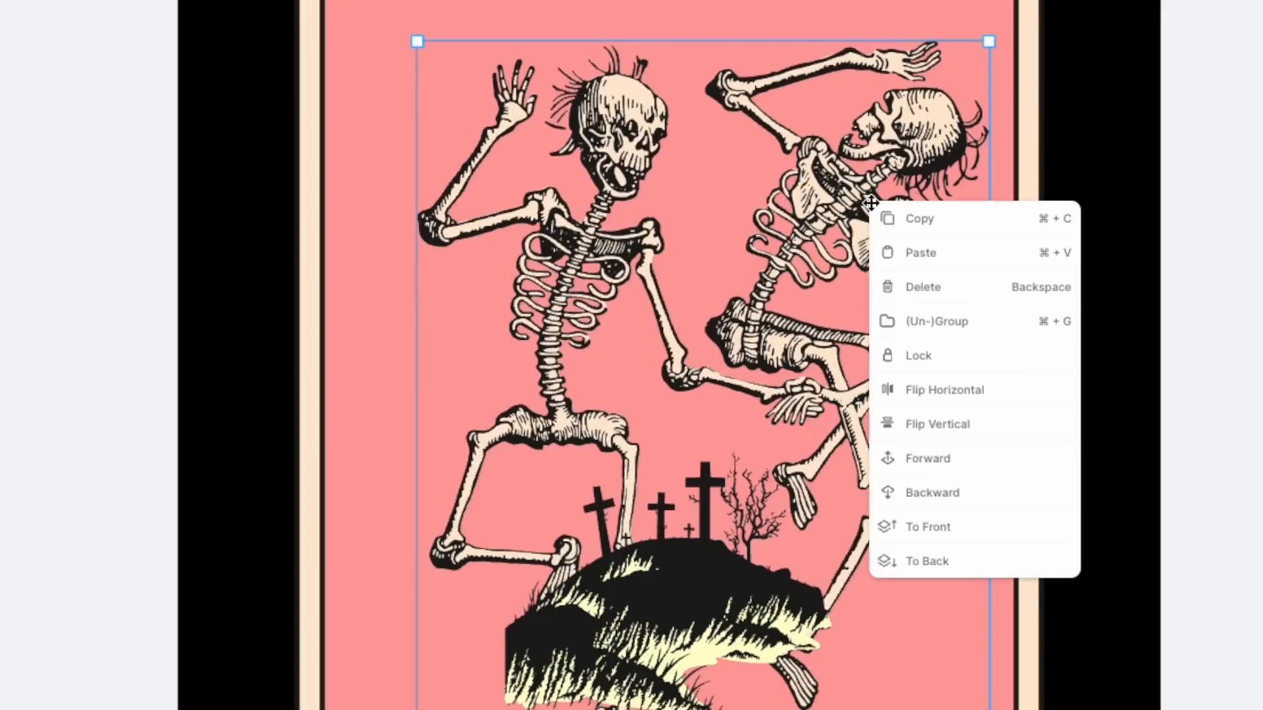
pyautogui.click(928, 526)
pyautogui.moveTo(819, 346); pyautogui.dragTo(782, 364)
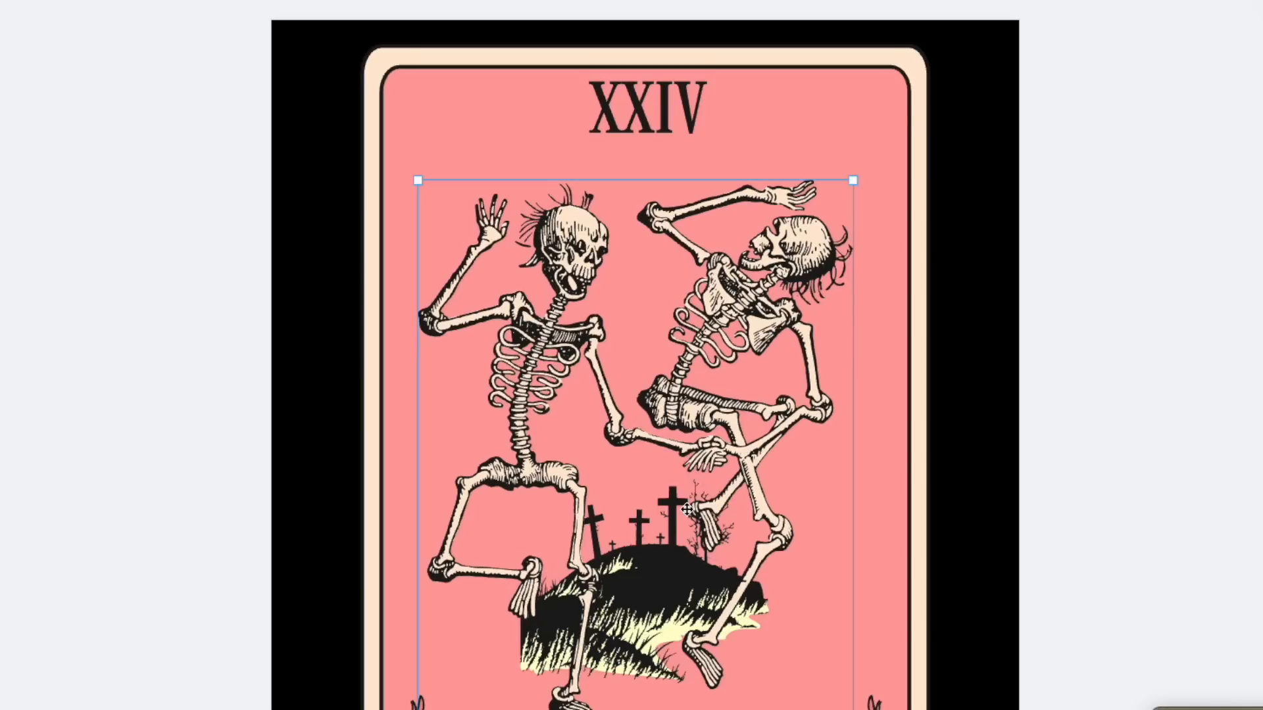
# Nudge the dancing skeletons slightly sideways and change the graveyard hill's pale yellow grass to a medium green
pyautogui.moveTo(688, 508); pyautogui.dragTo(694, 508)
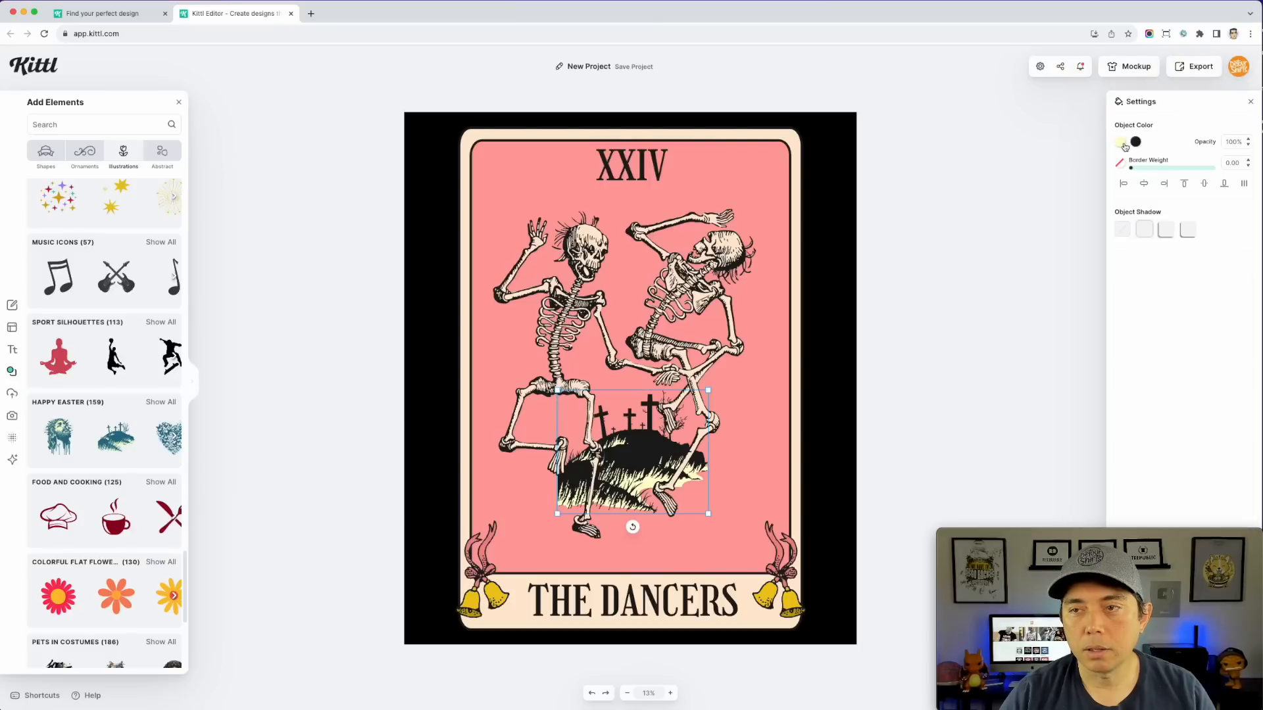
pyautogui.click(1120, 142)
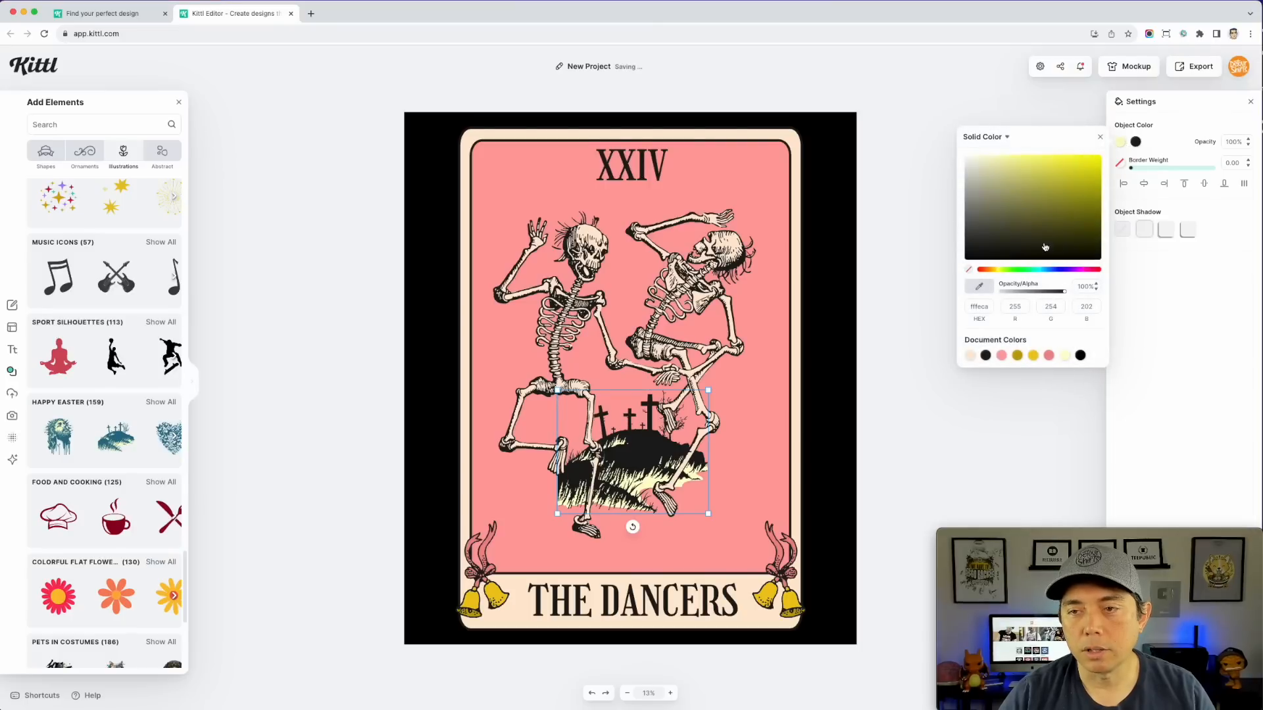
pyautogui.click(1002, 356)
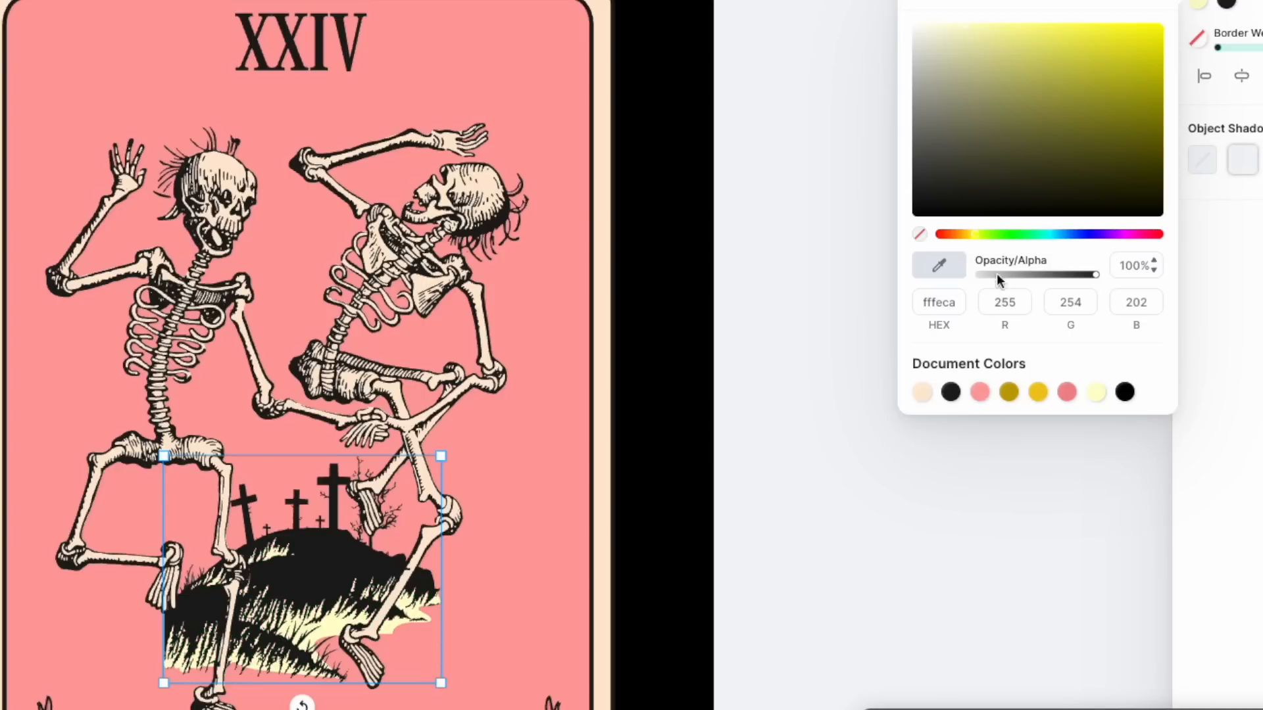
pyautogui.click(1013, 236)
pyautogui.click(1067, 59)
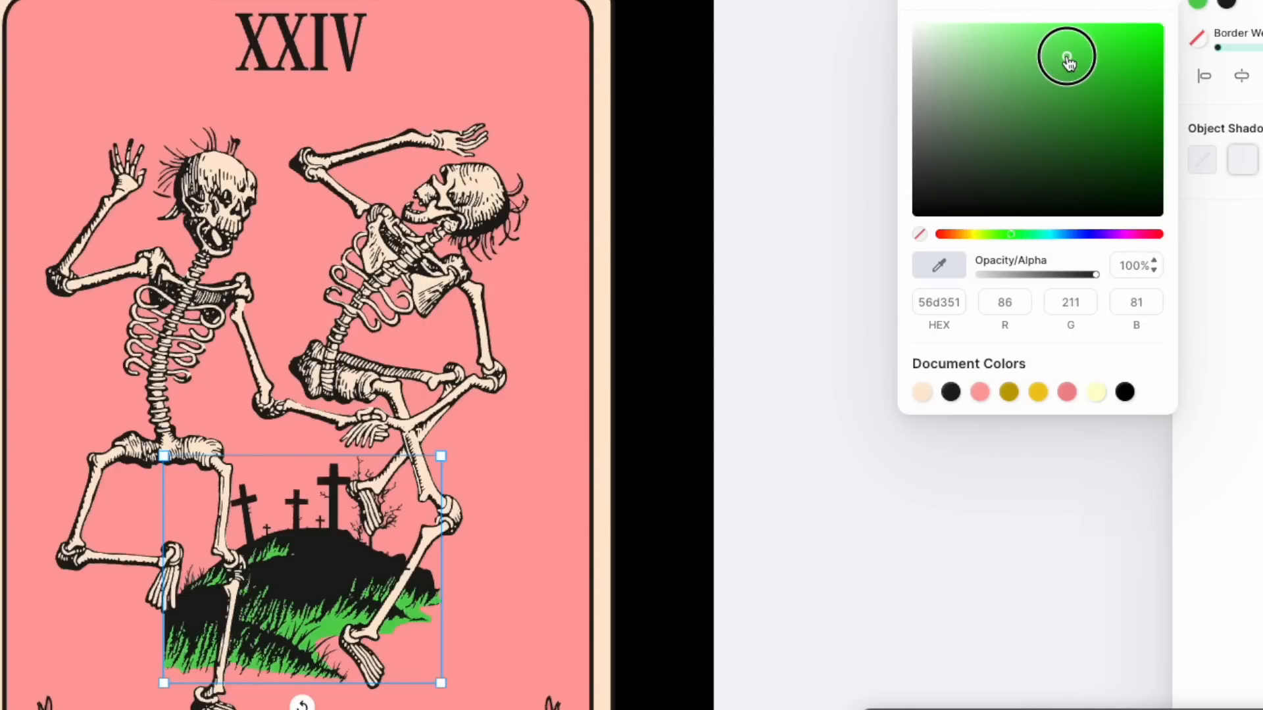
pyautogui.moveTo(1067, 60); pyautogui.dragTo(1032, 60)
pyautogui.click(734, 349)
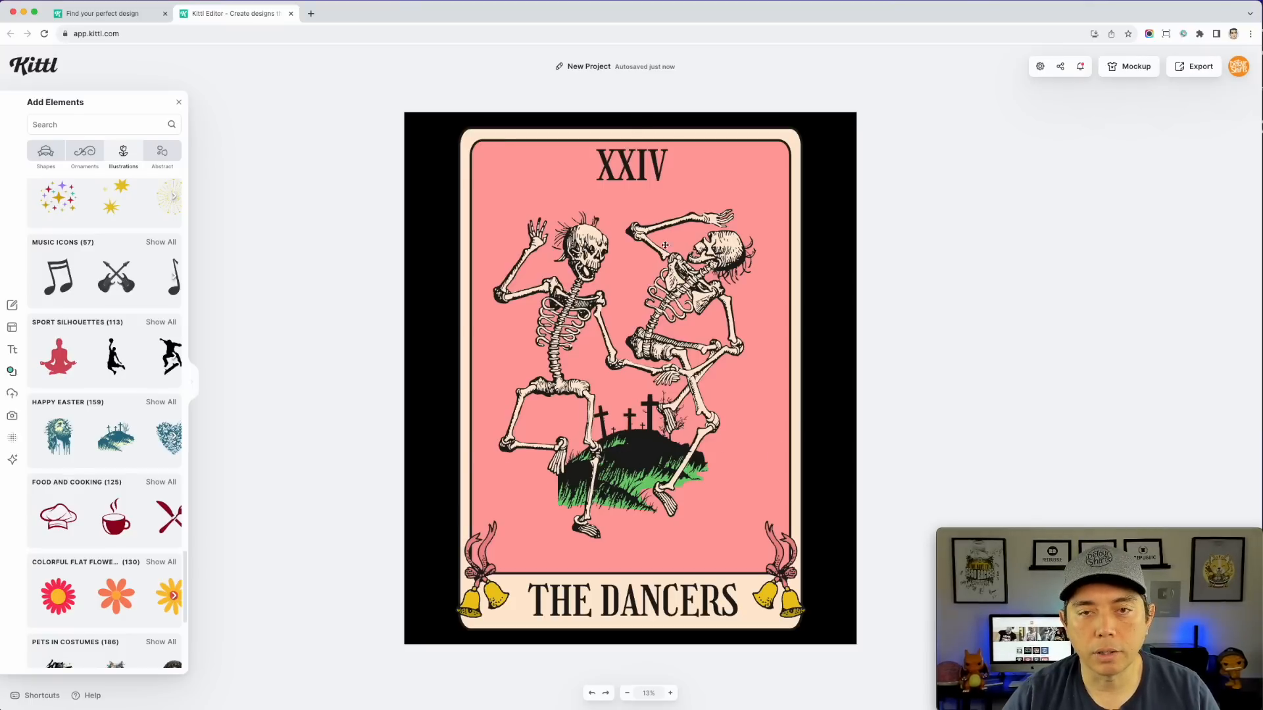
# Duplicate the pink panel and shorten the copy from above so it covers only the lower quarter of the card's picture area
pyautogui.click(693, 140)
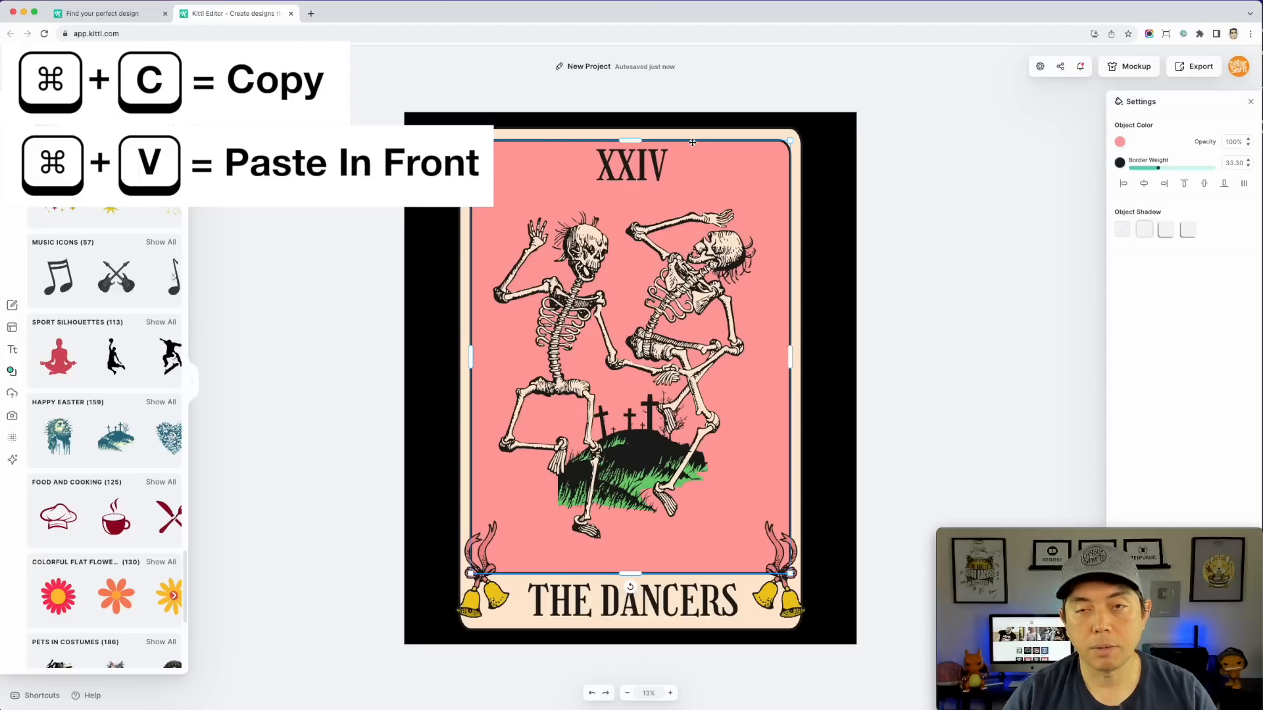
pyautogui.press('super+v')
pyautogui.moveTo(630, 140); pyautogui.dragTo(635, 467)
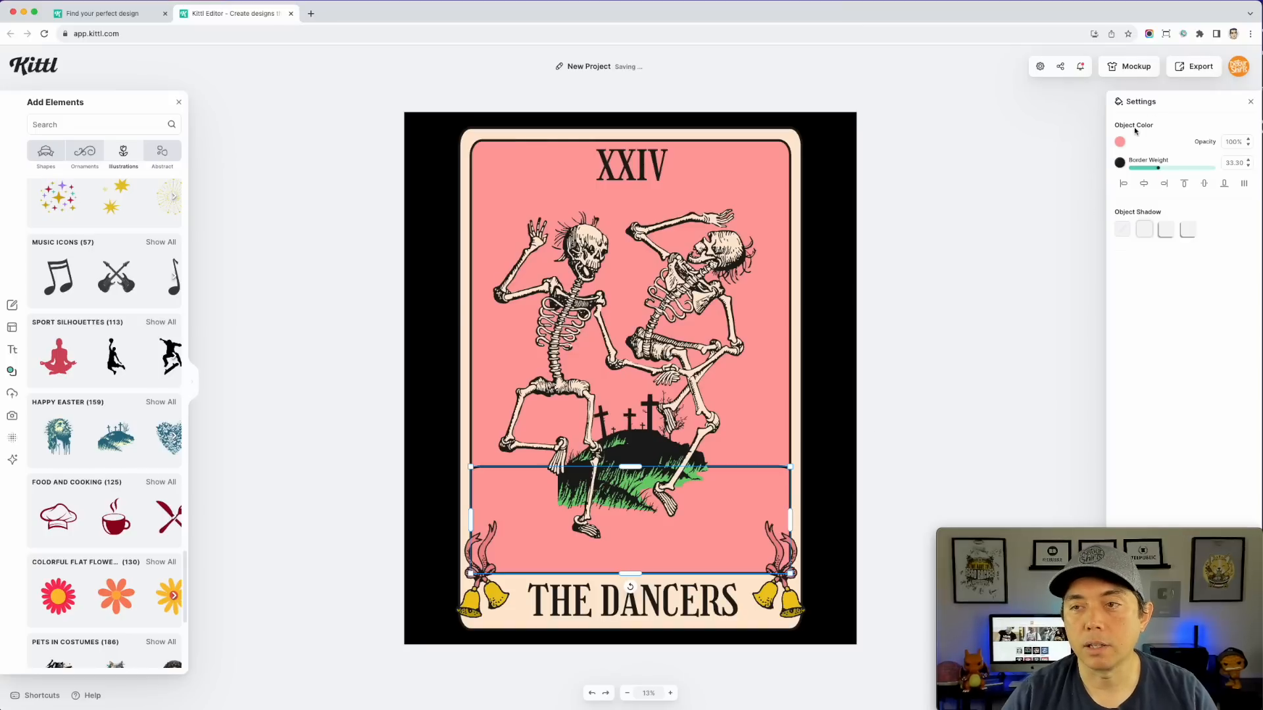
# Fill the shortened ground panel with the document's green and remove its border colour
pyautogui.click(1119, 142)
pyautogui.click(1048, 356)
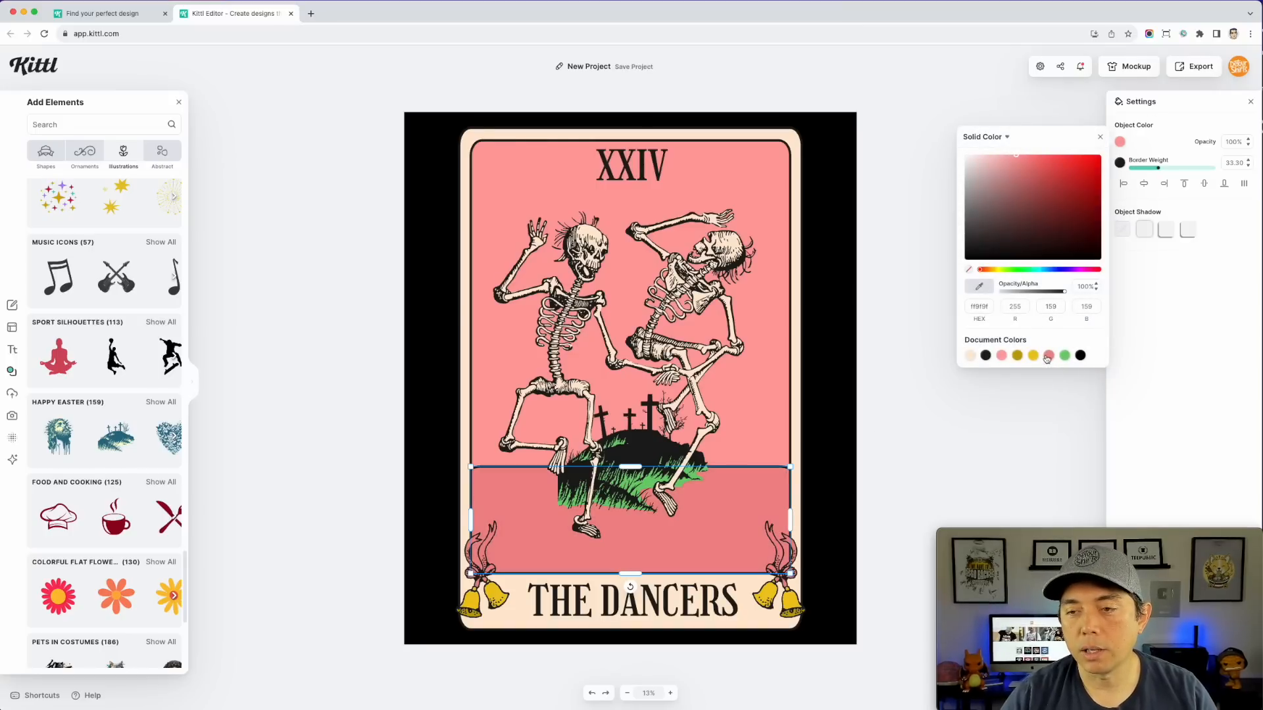
pyautogui.click(1065, 356)
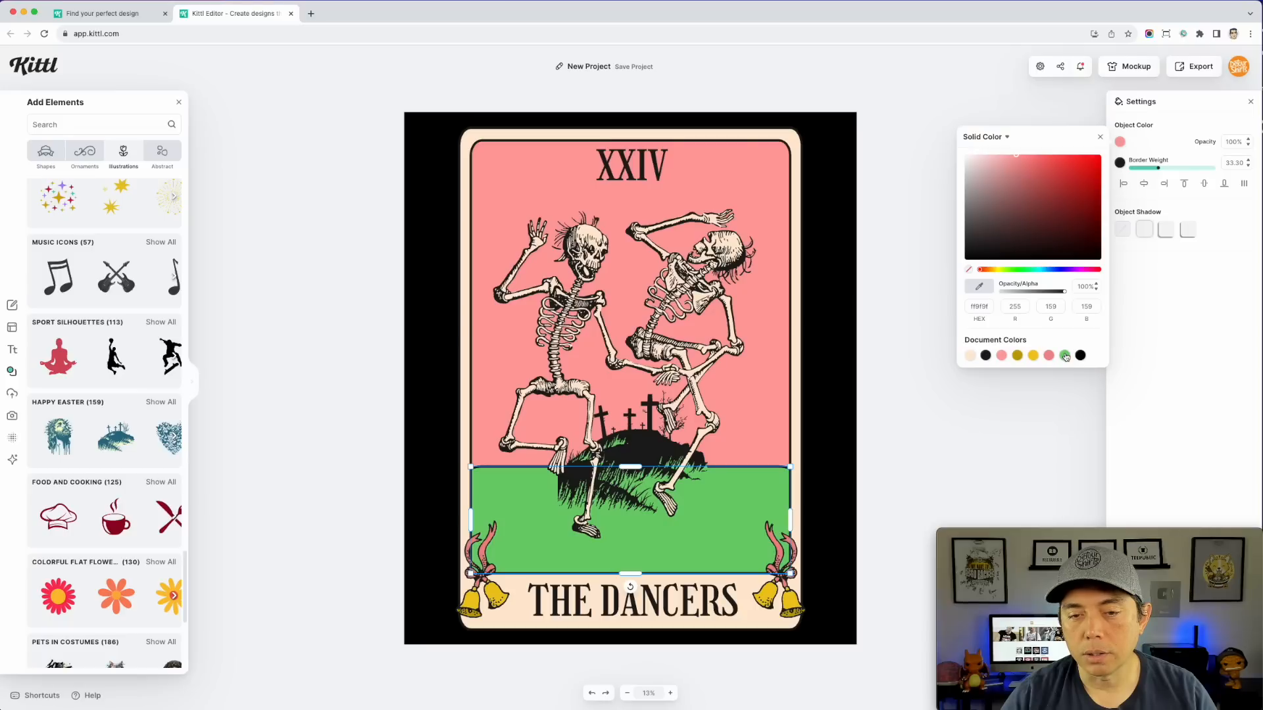
pyautogui.click(1119, 162)
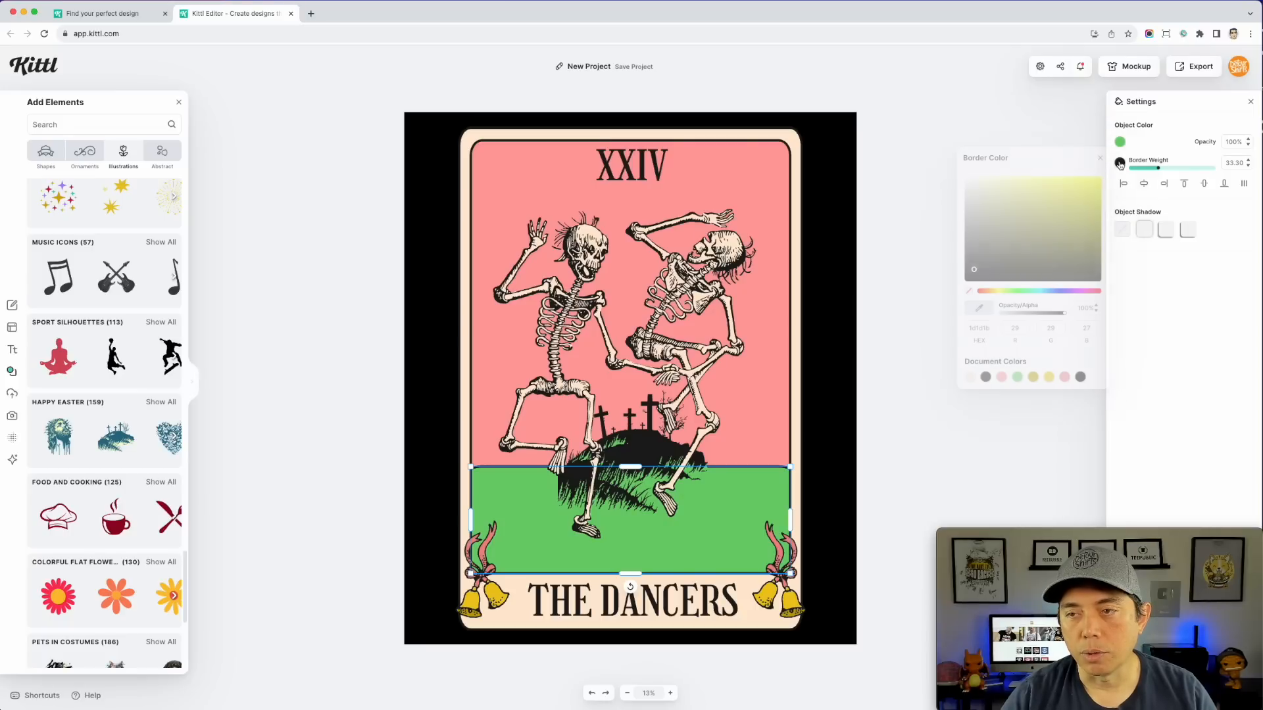
pyautogui.click(969, 291)
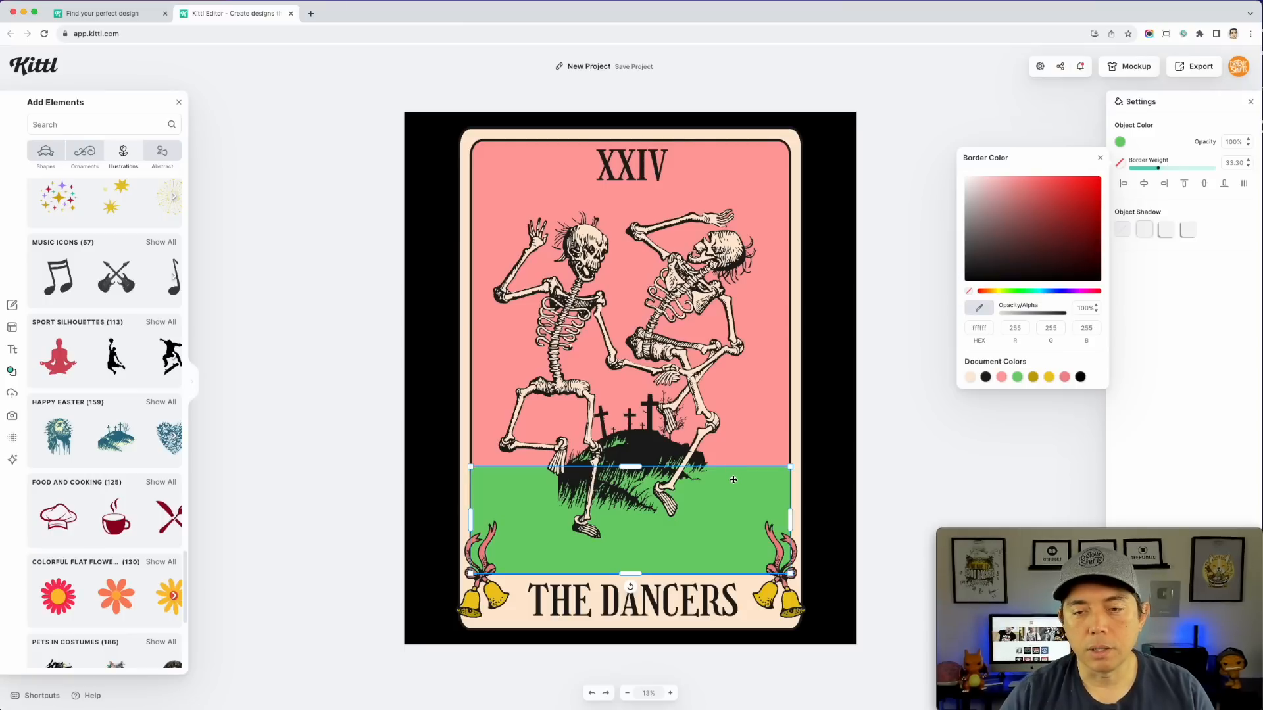
# Duplicate the full pink panel, bring the copy to the front and remove its fill so only the dark border remains
pyautogui.click(790, 320)
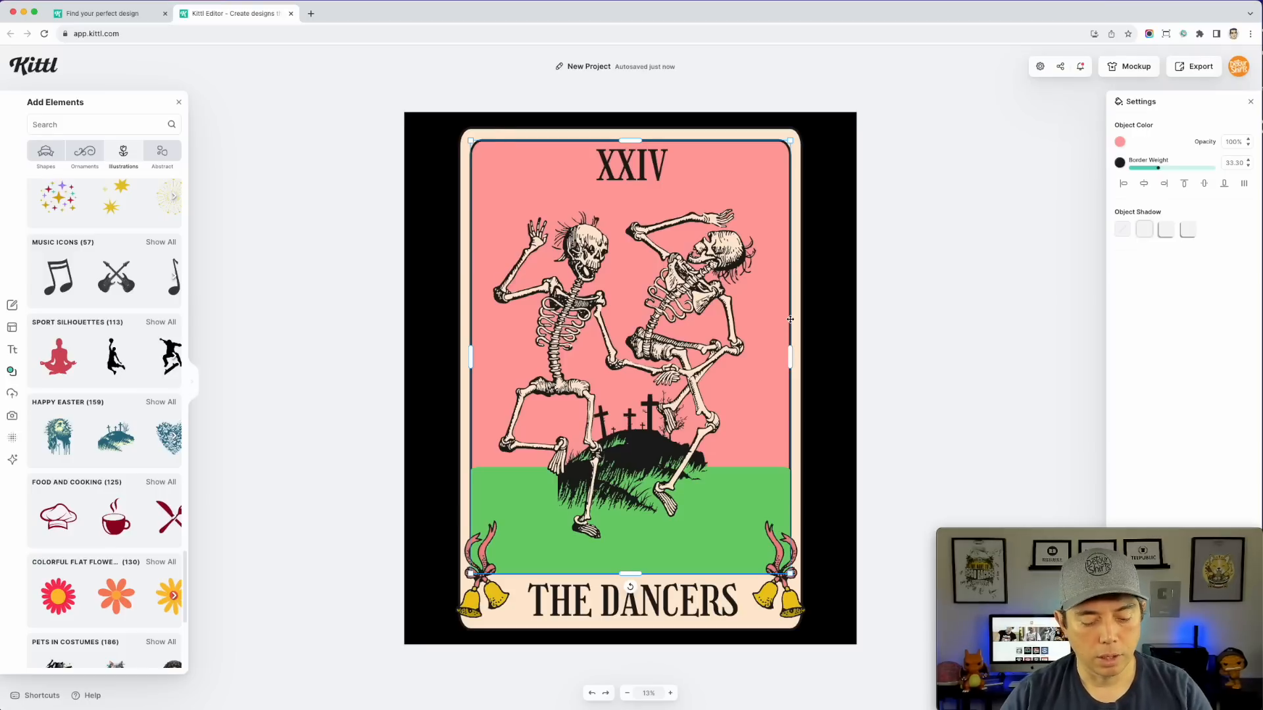
pyautogui.press('super+v')
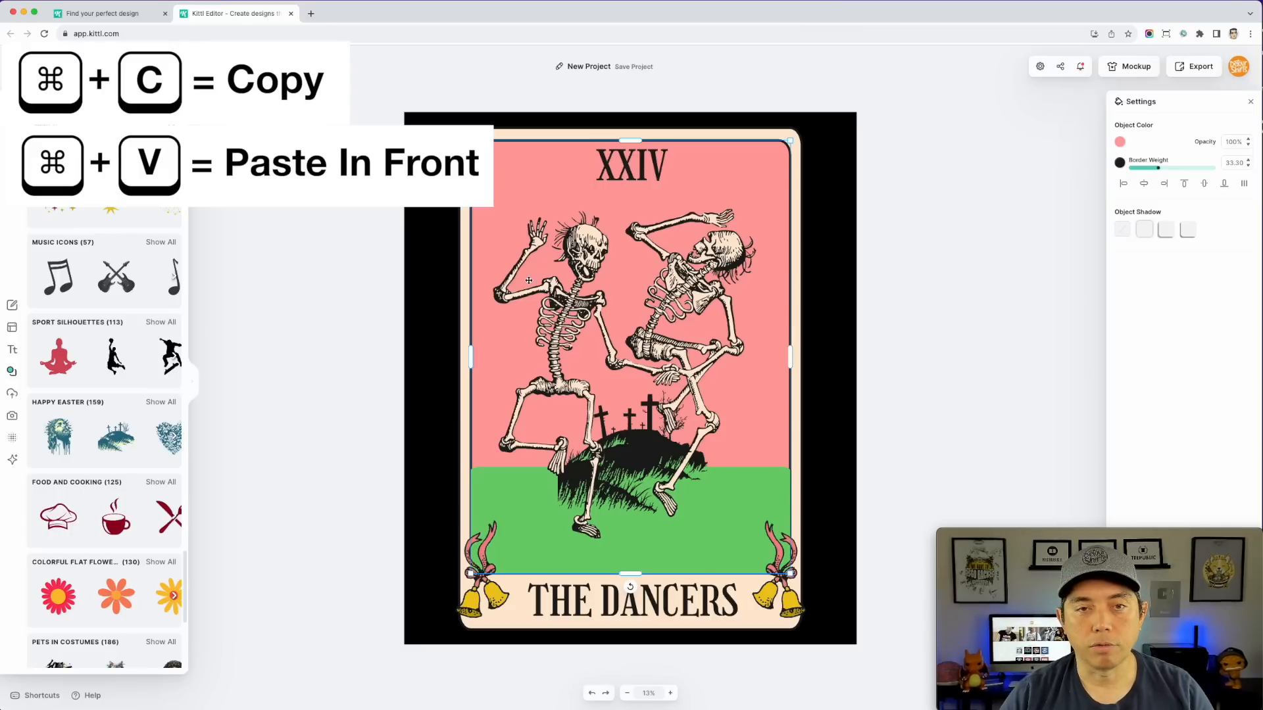
pyautogui.rightClick(499, 146)
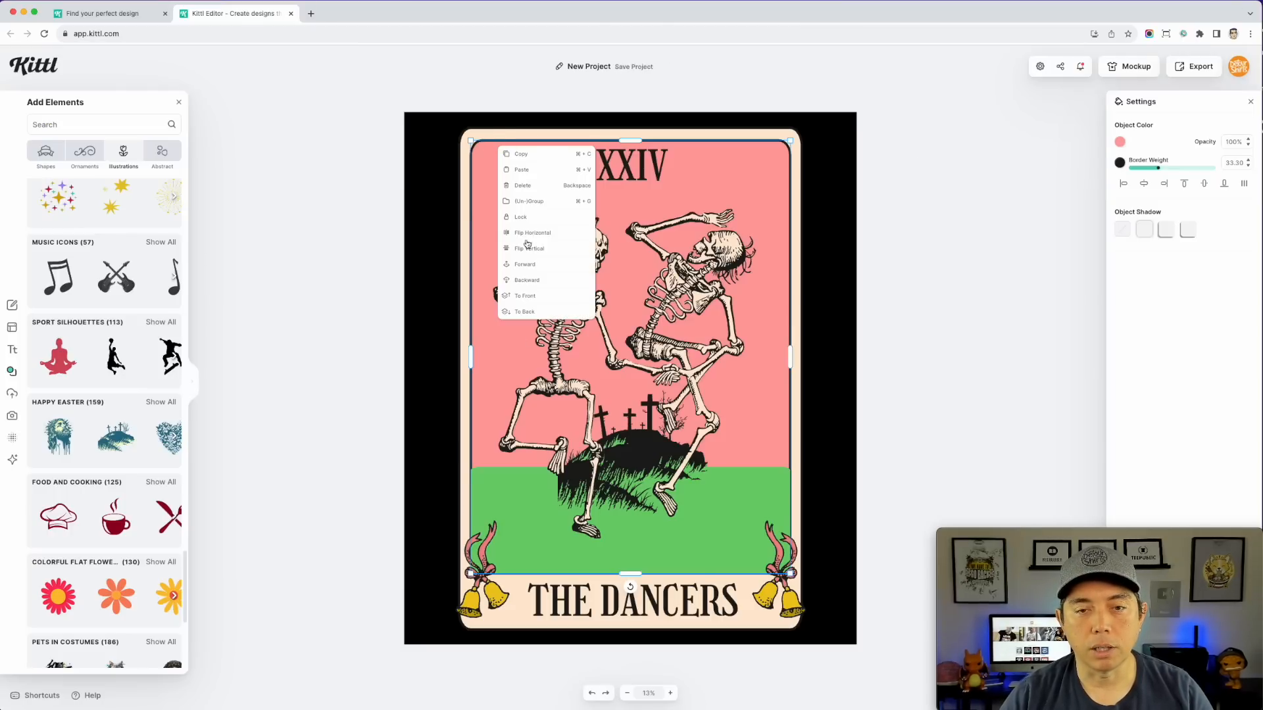
pyautogui.click(522, 295)
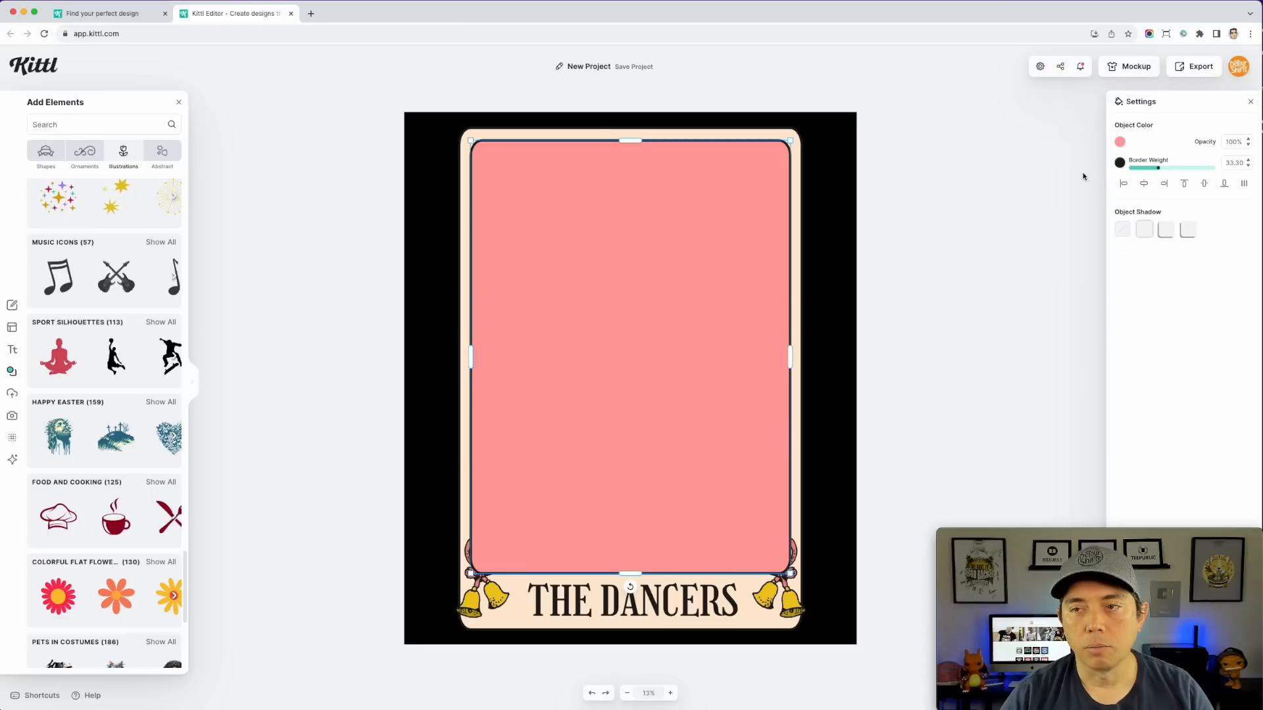
pyautogui.click(1120, 143)
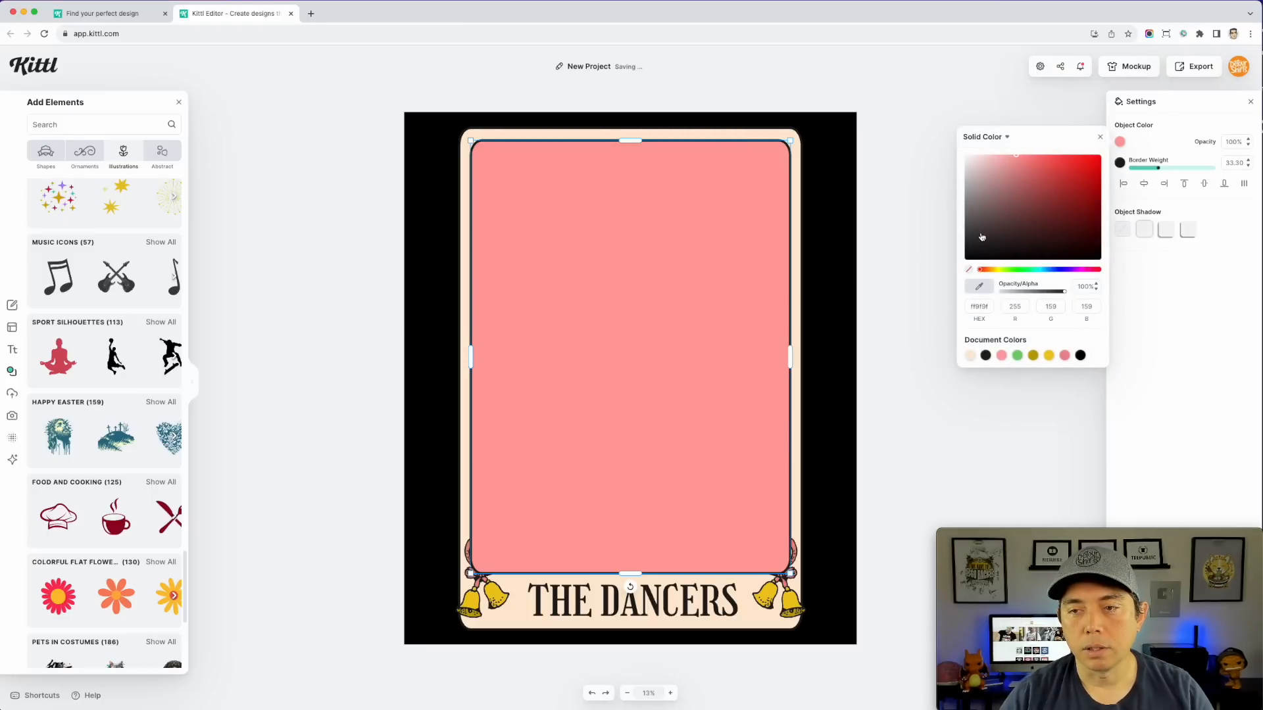
pyautogui.click(968, 270)
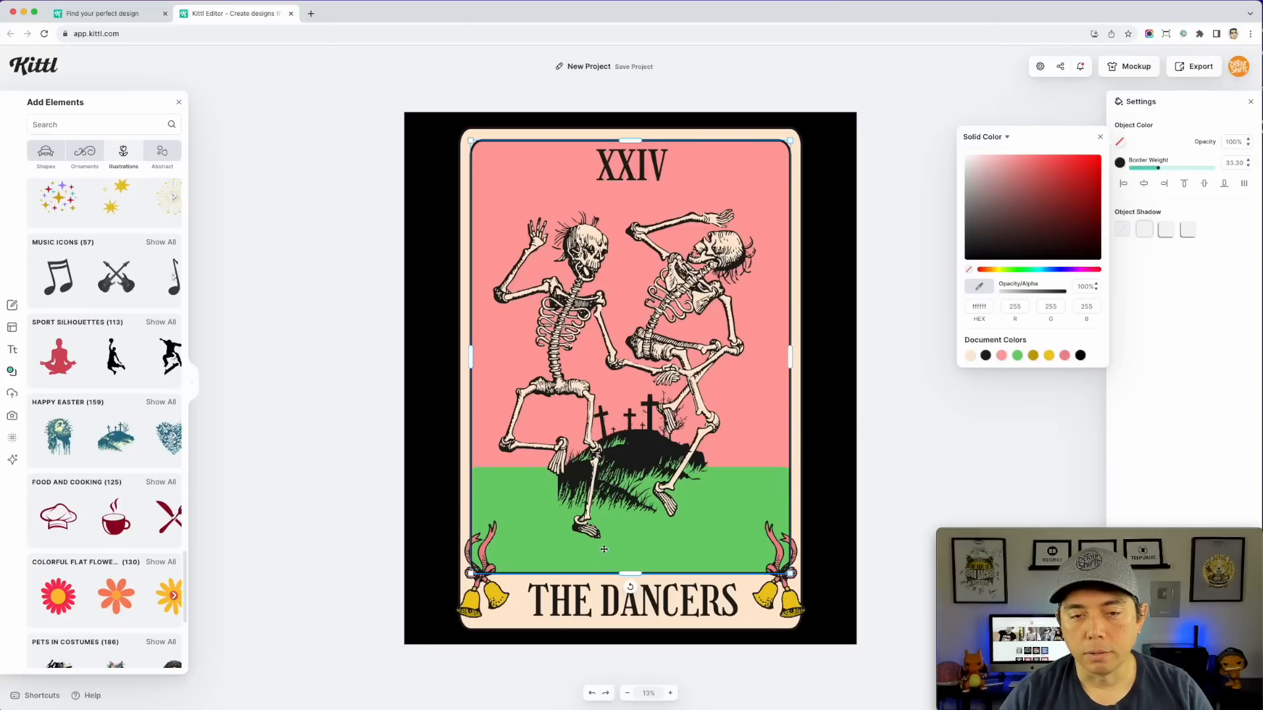
# Bring both corner bell illustrations together to the front, above the panel outline
pyautogui.click(496, 602)
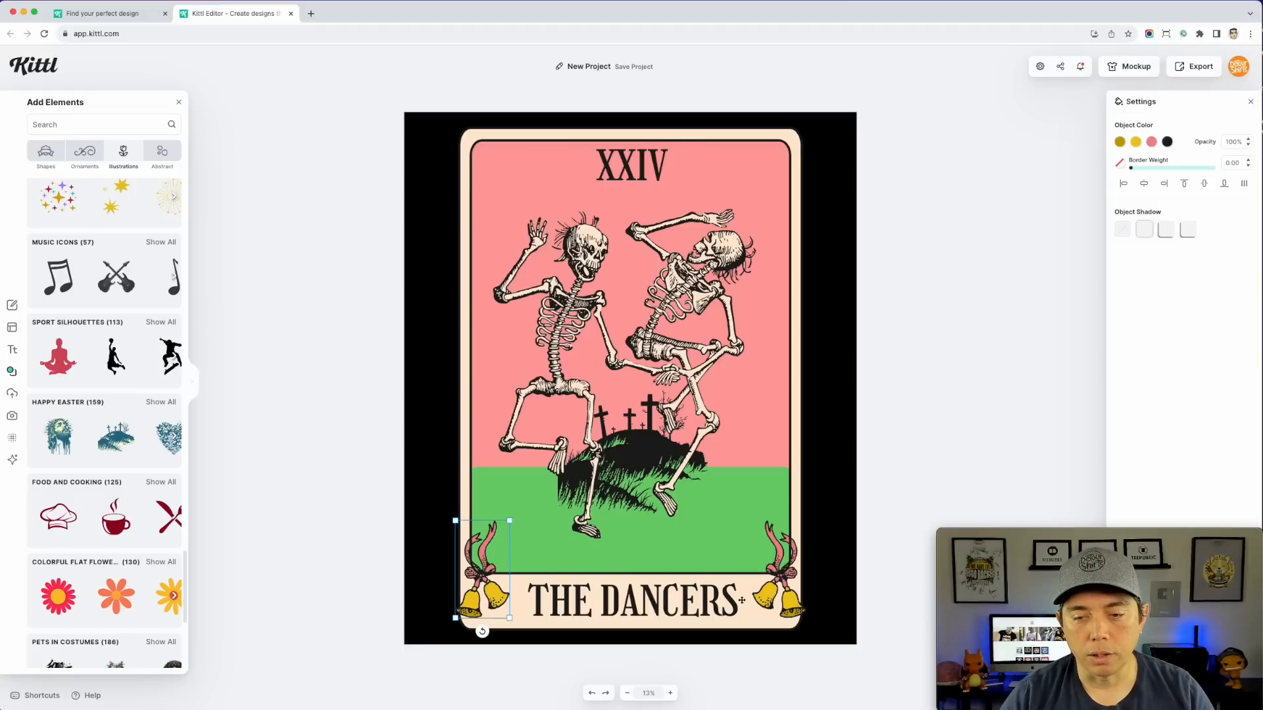
pyautogui.keyDown('shift'); pyautogui.click(786, 596); pyautogui.keyUp('shift')
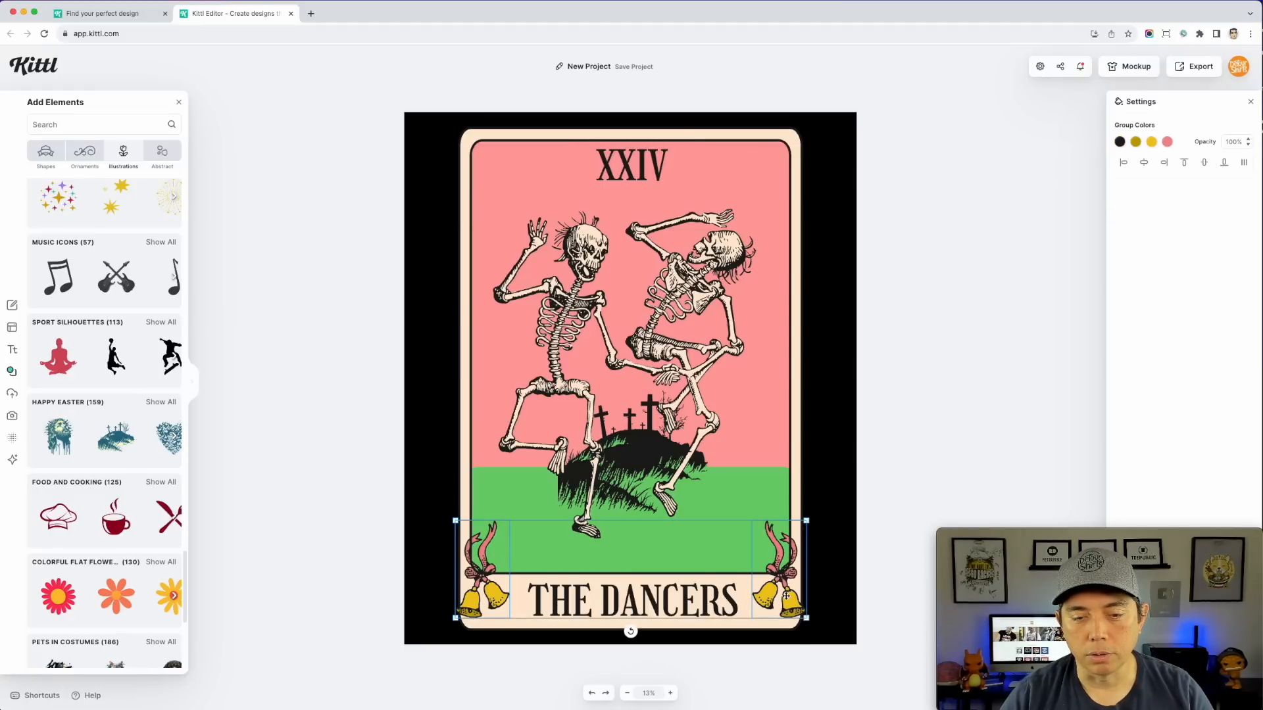
pyautogui.rightClick(786, 595)
pyautogui.click(811, 687)
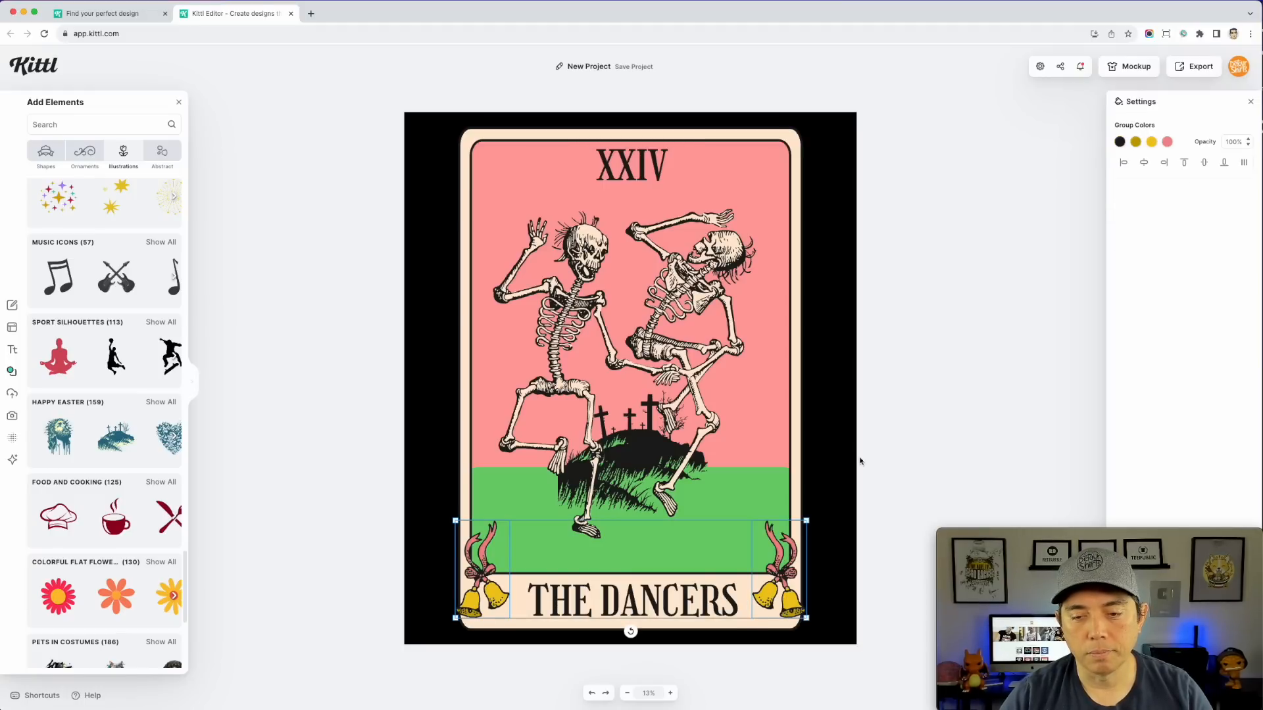
pyautogui.click(941, 338)
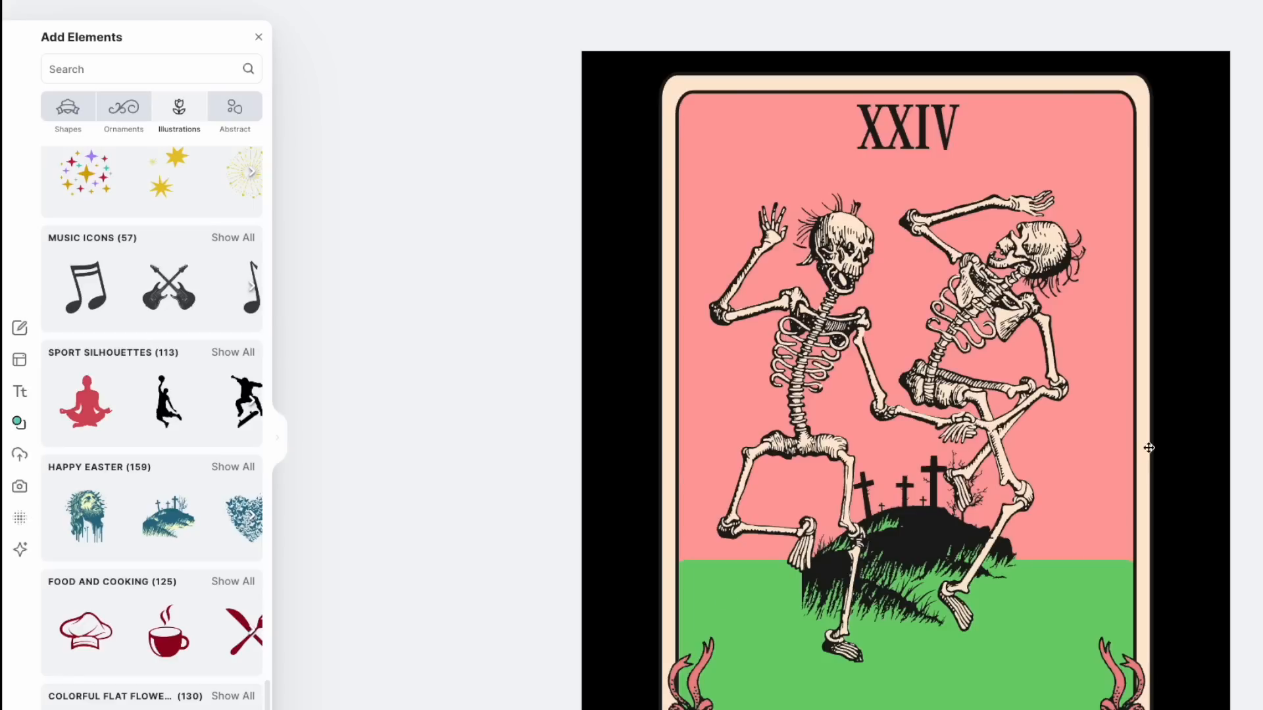
# Find the Hand Drawn Flowers illustration collection and add its upright pink blossom stem with green leaves to the card
pyautogui.click(1010, 279)
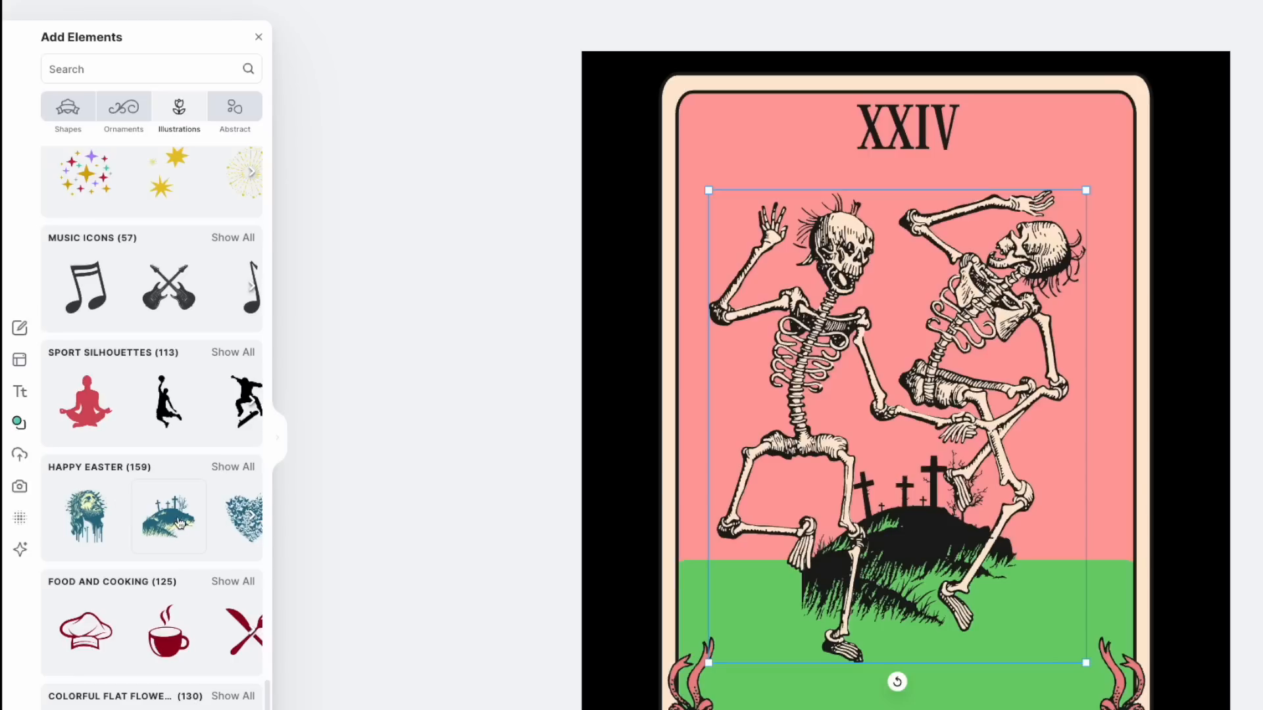
pyautogui.scroll(-3, 164, 523)
pyautogui.scroll(-9, 150, 539)
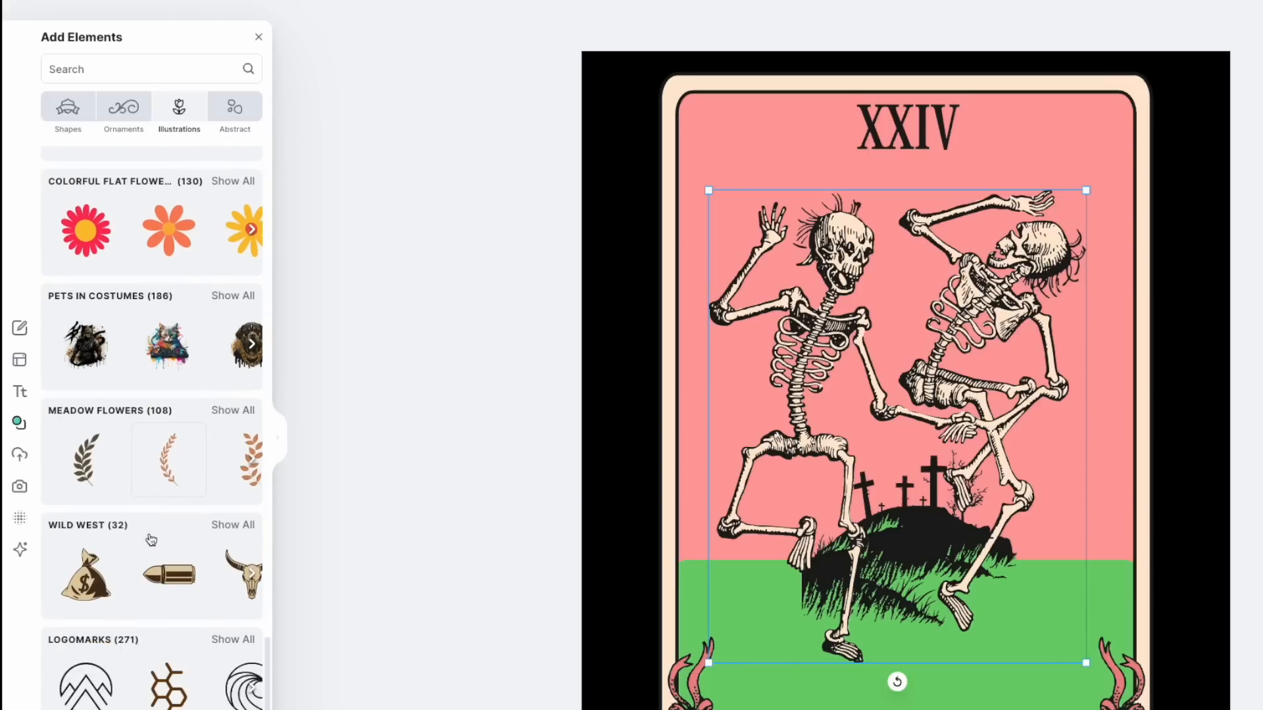
pyautogui.scroll(-10, 149, 533)
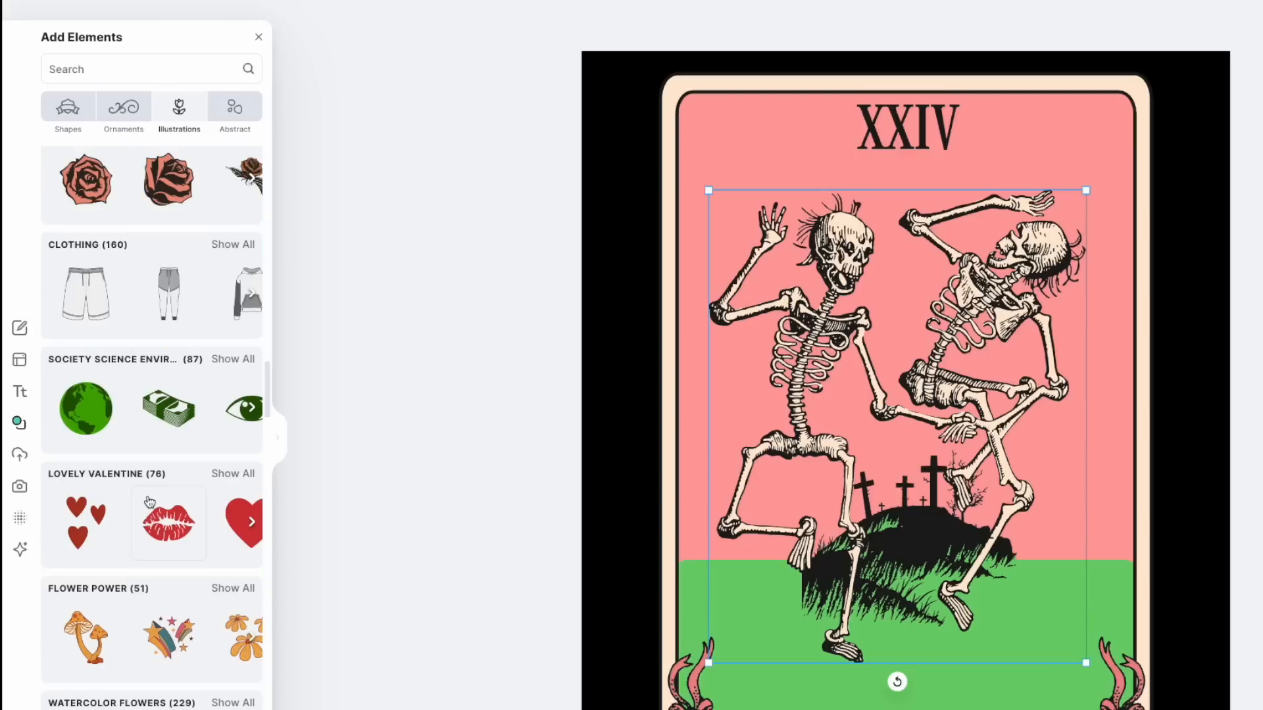
pyautogui.scroll(5, 150, 500)
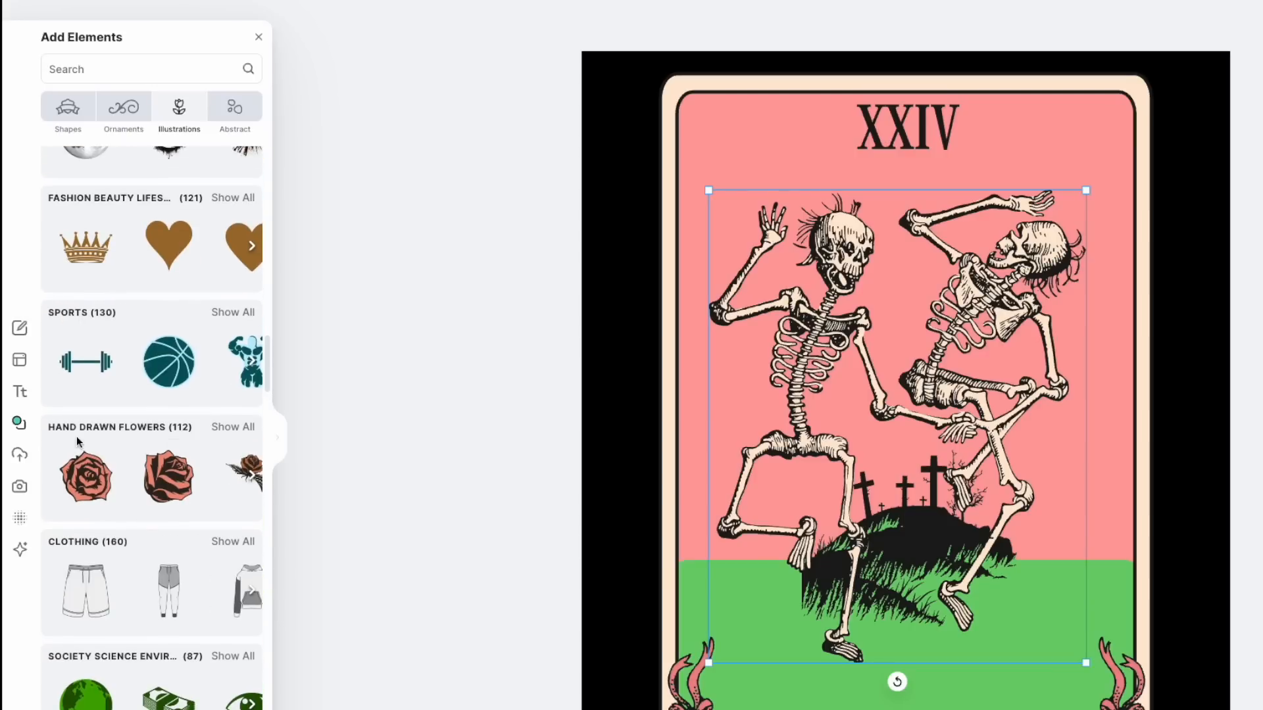
pyautogui.click(233, 429)
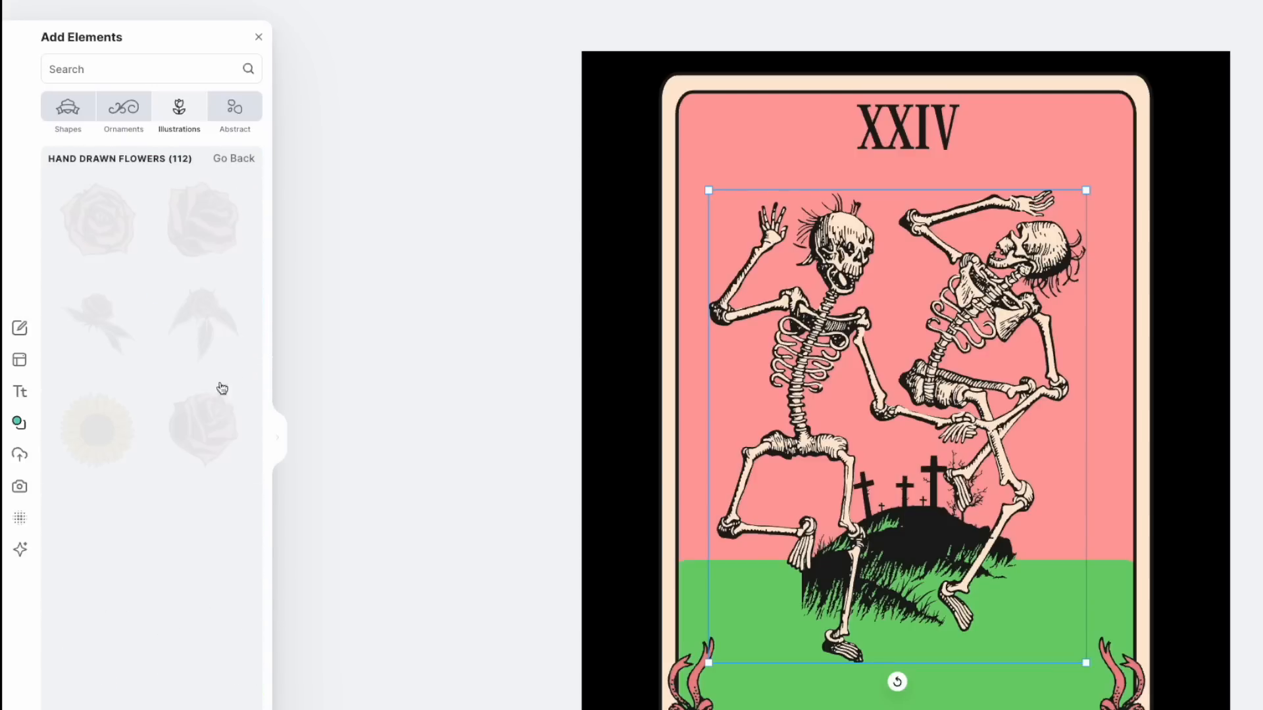
pyautogui.scroll(-5, 191, 469)
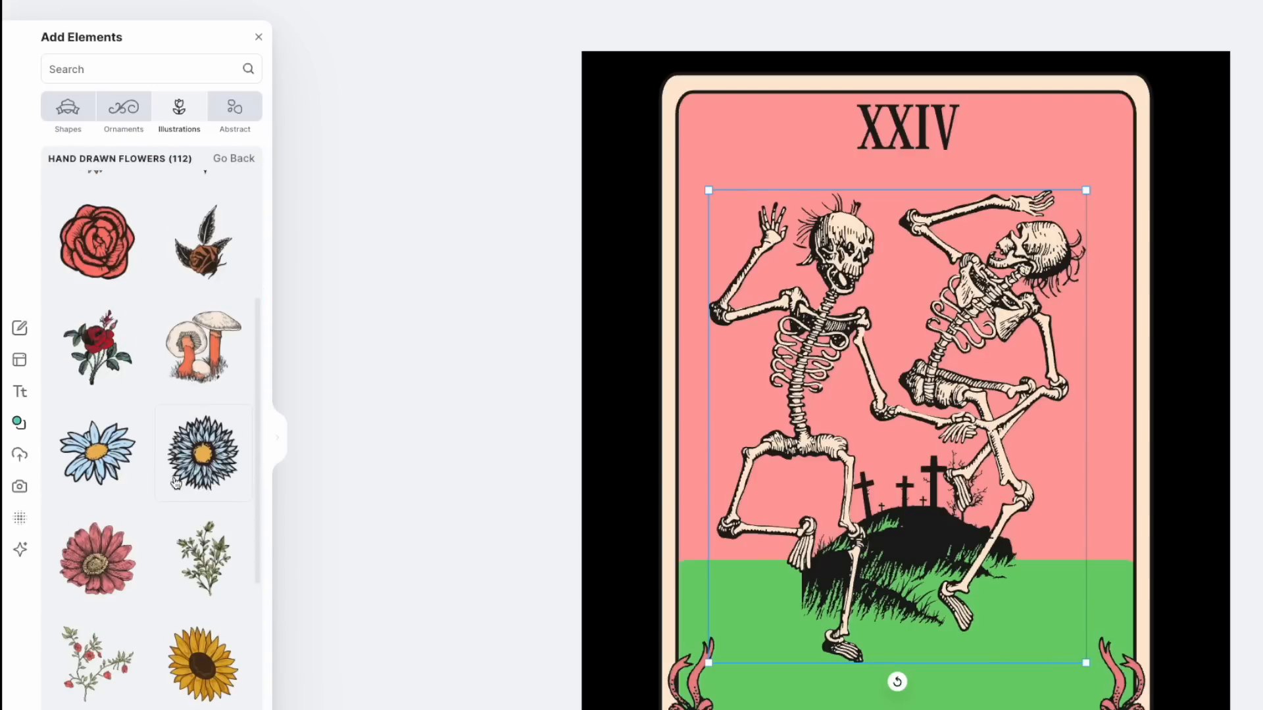
pyautogui.scroll(-5, 175, 484)
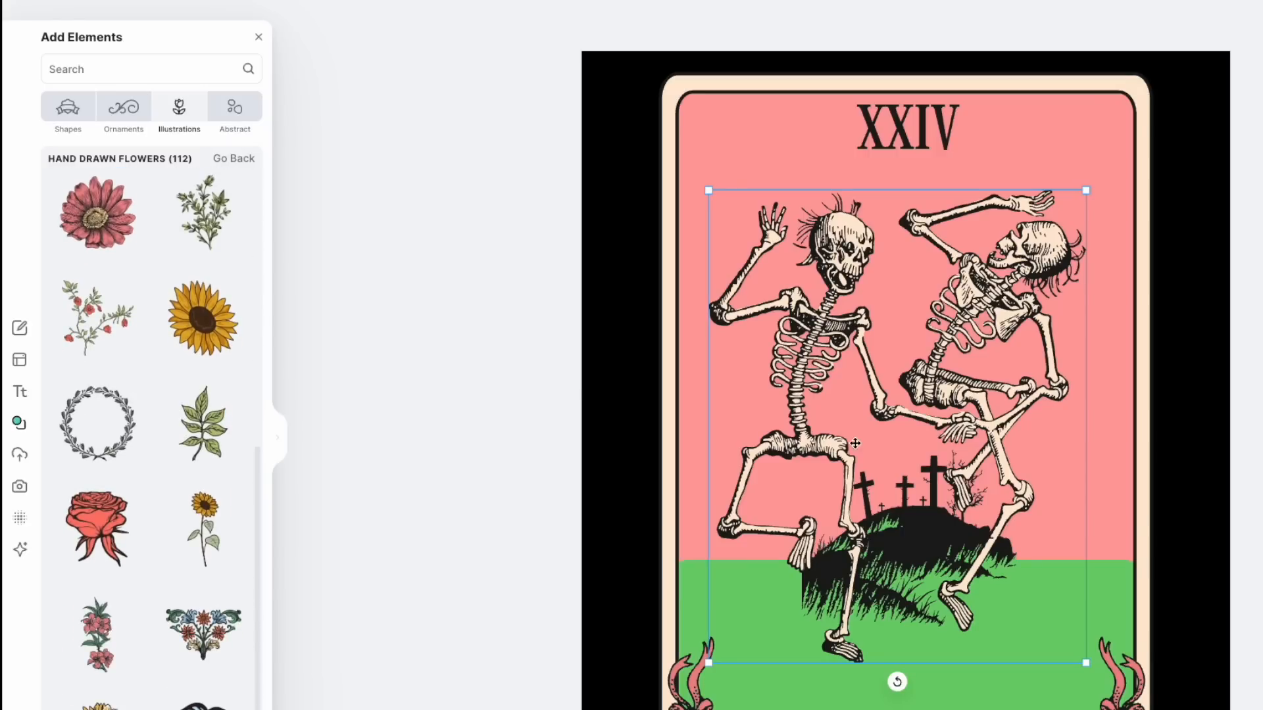
pyautogui.click(109, 641)
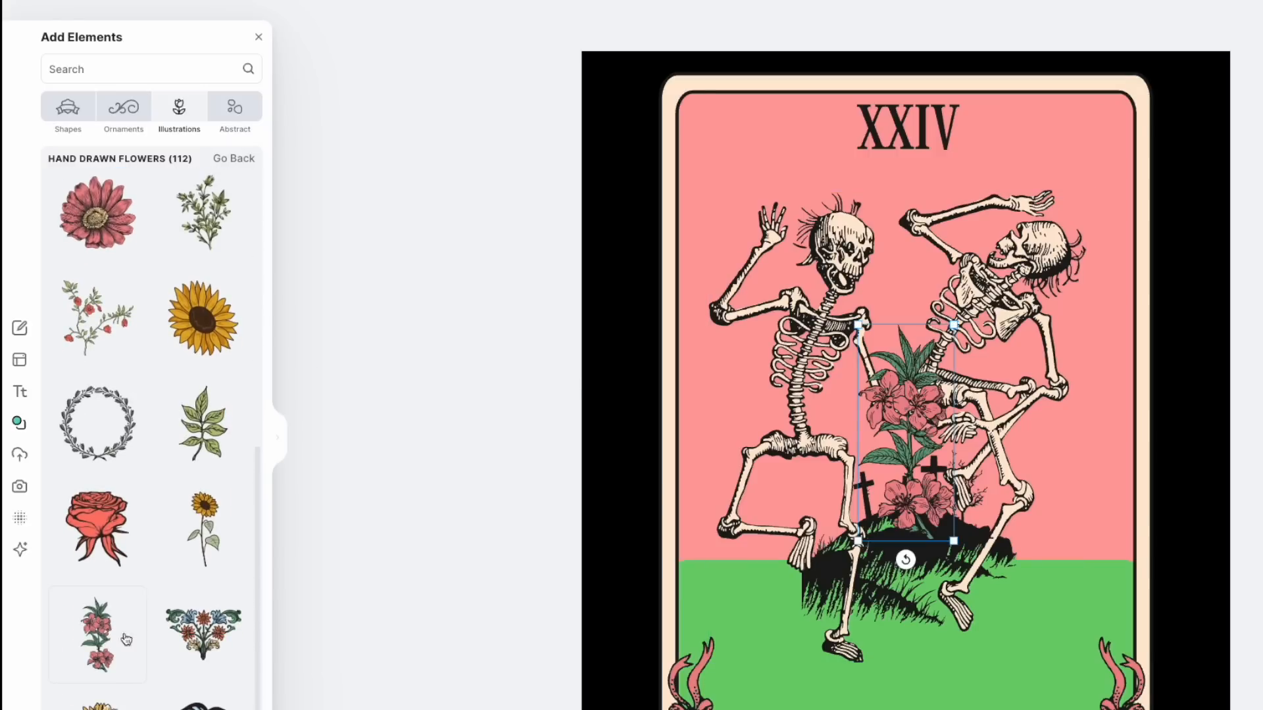
# Place the blossom stem above the left bells, tilting it slightly outward and enlarging it to fill the panel's lower-left corner
pyautogui.moveTo(890, 429); pyautogui.dragTo(701, 580)
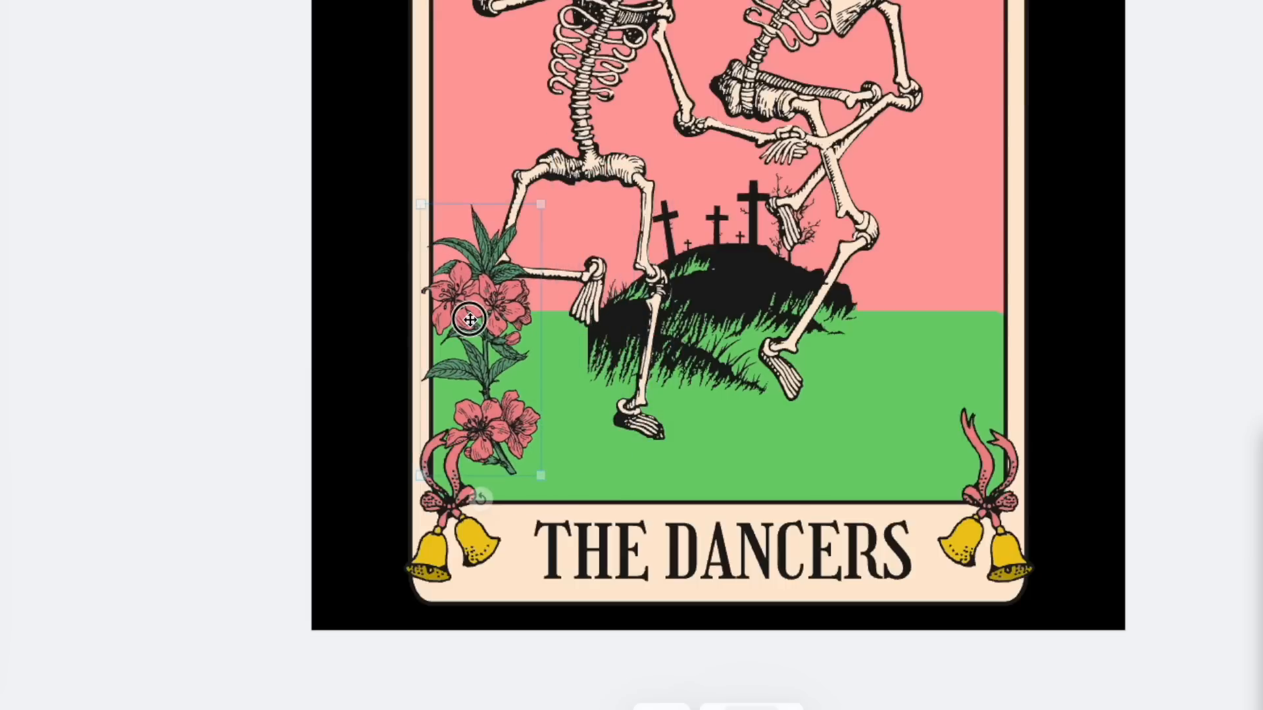
pyautogui.moveTo(482, 500); pyautogui.dragTo(511, 499)
pyautogui.moveTo(569, 469); pyautogui.dragTo(600, 499)
pyautogui.moveTo(485, 375); pyautogui.dragTo(483, 381)
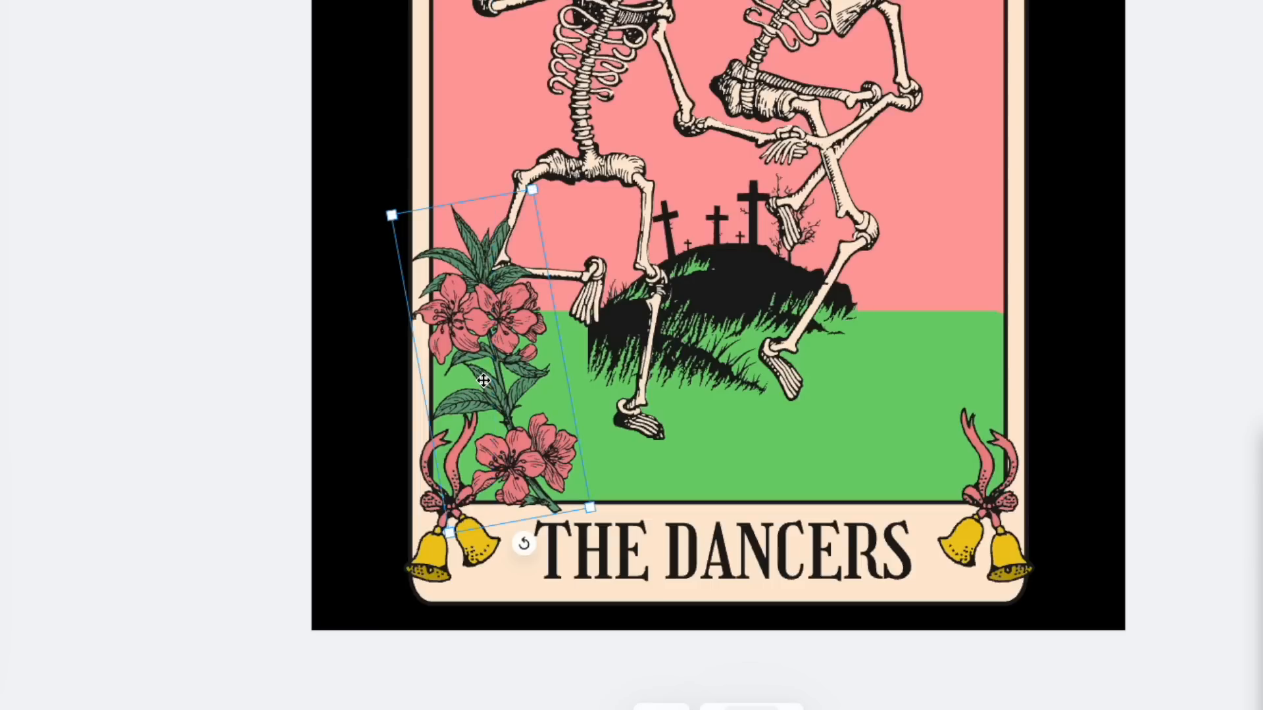
# Duplicate the blossom stem, flip the copy horizontally and place it above the right bells to mirror the first
pyautogui.click(488, 338)
pyautogui.moveTo(488, 339); pyautogui.dragTo(896, 311)
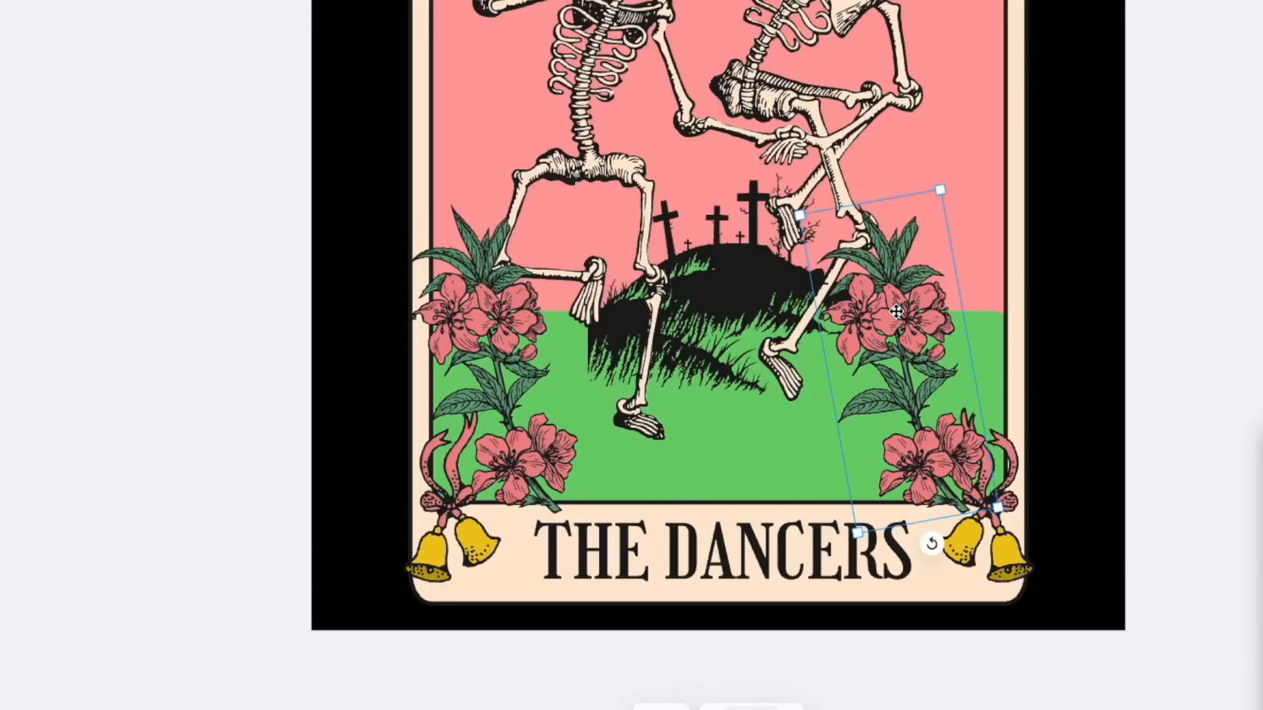
pyautogui.rightClick(897, 311)
pyautogui.click(934, 466)
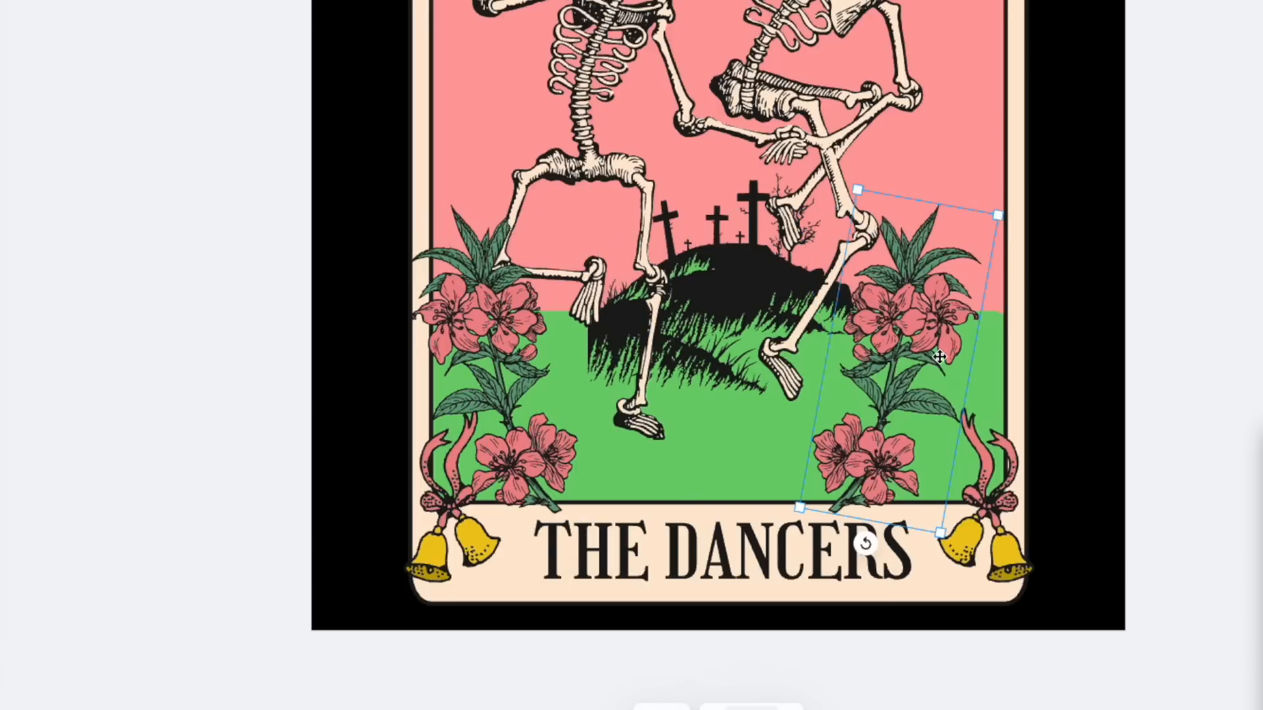
pyautogui.moveTo(926, 337); pyautogui.dragTo(966, 337)
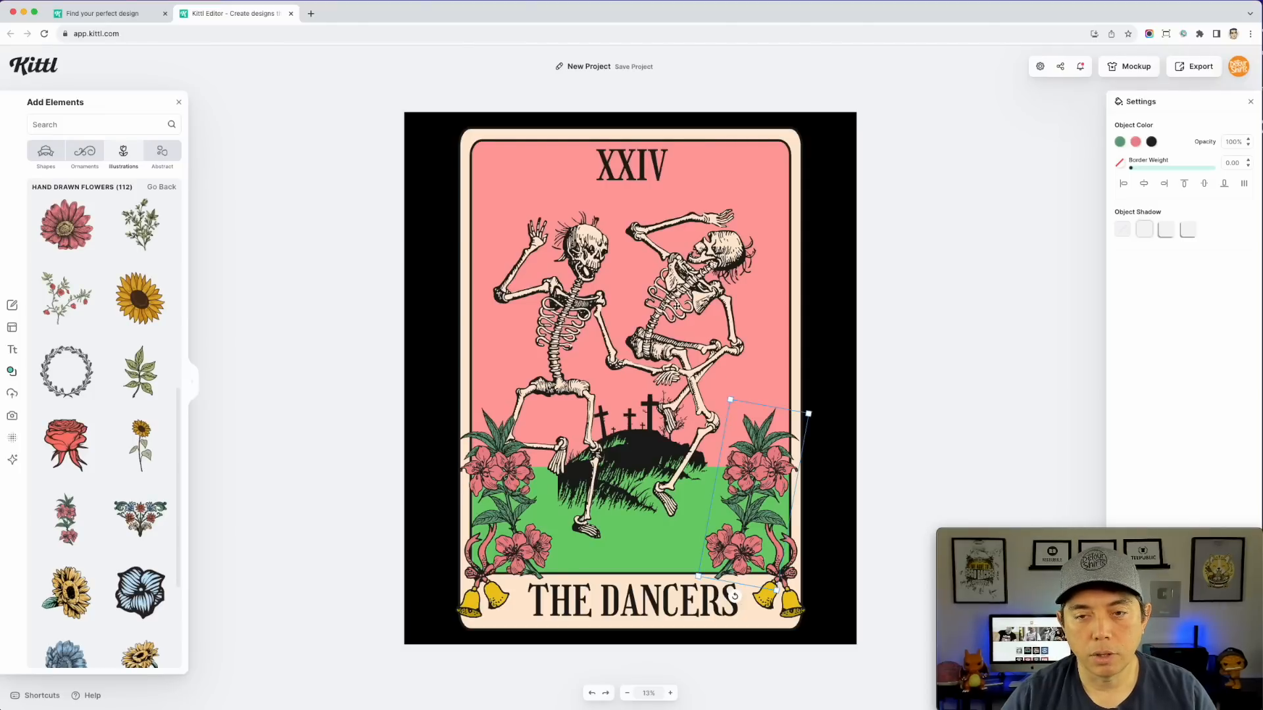
# Shift the dancing skeletons slightly right and down to centre them in the panel, and bring them in front of the flowers
pyautogui.moveTo(677, 306); pyautogui.dragTo(691, 311)
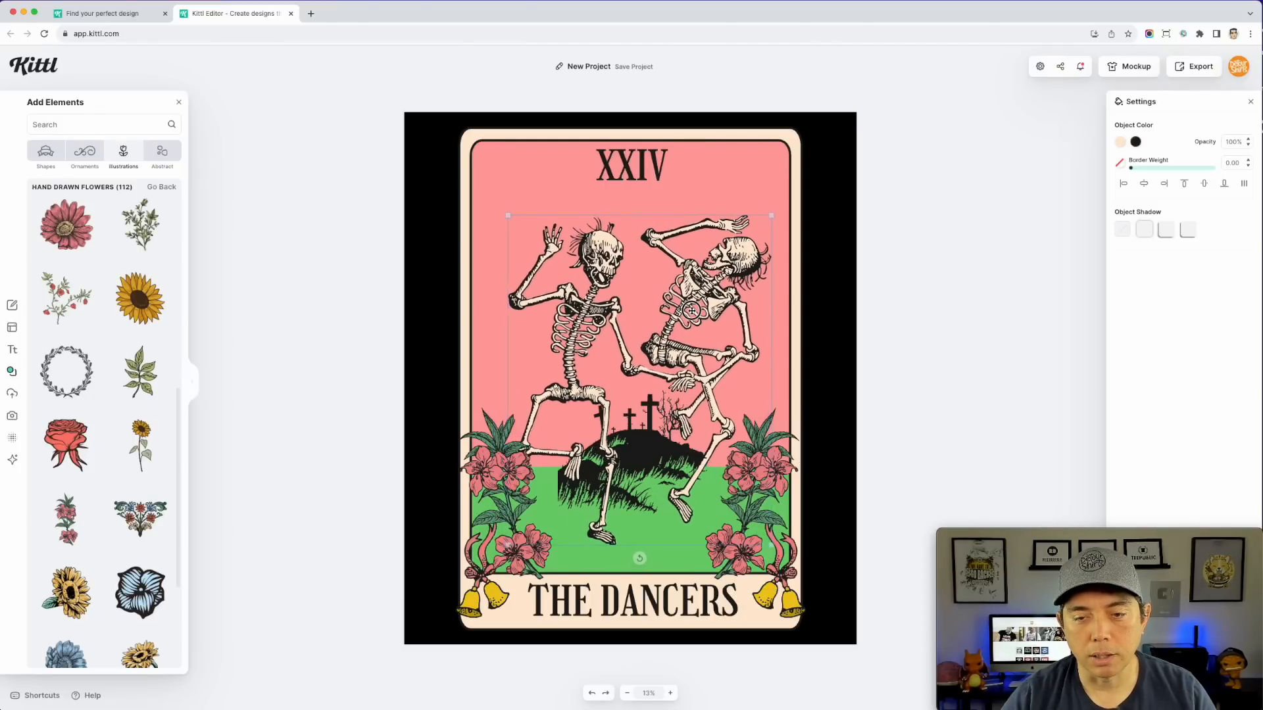
pyautogui.rightClick(692, 311)
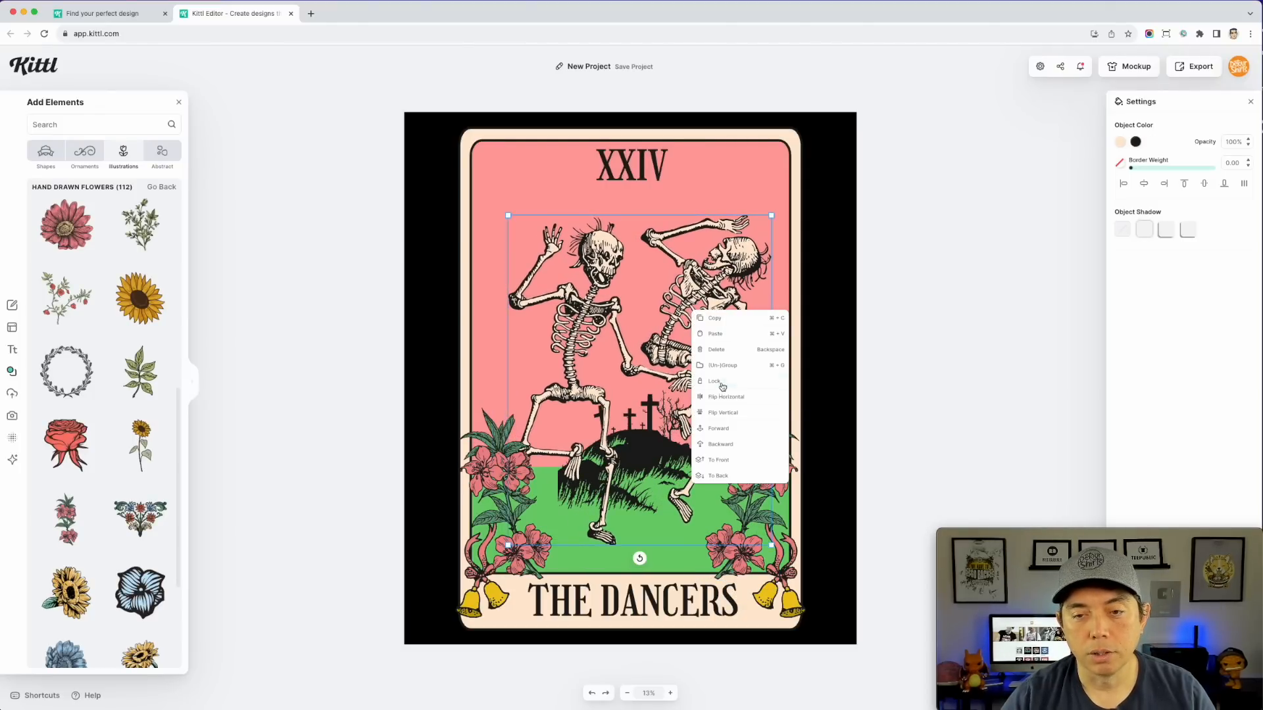
pyautogui.click(722, 459)
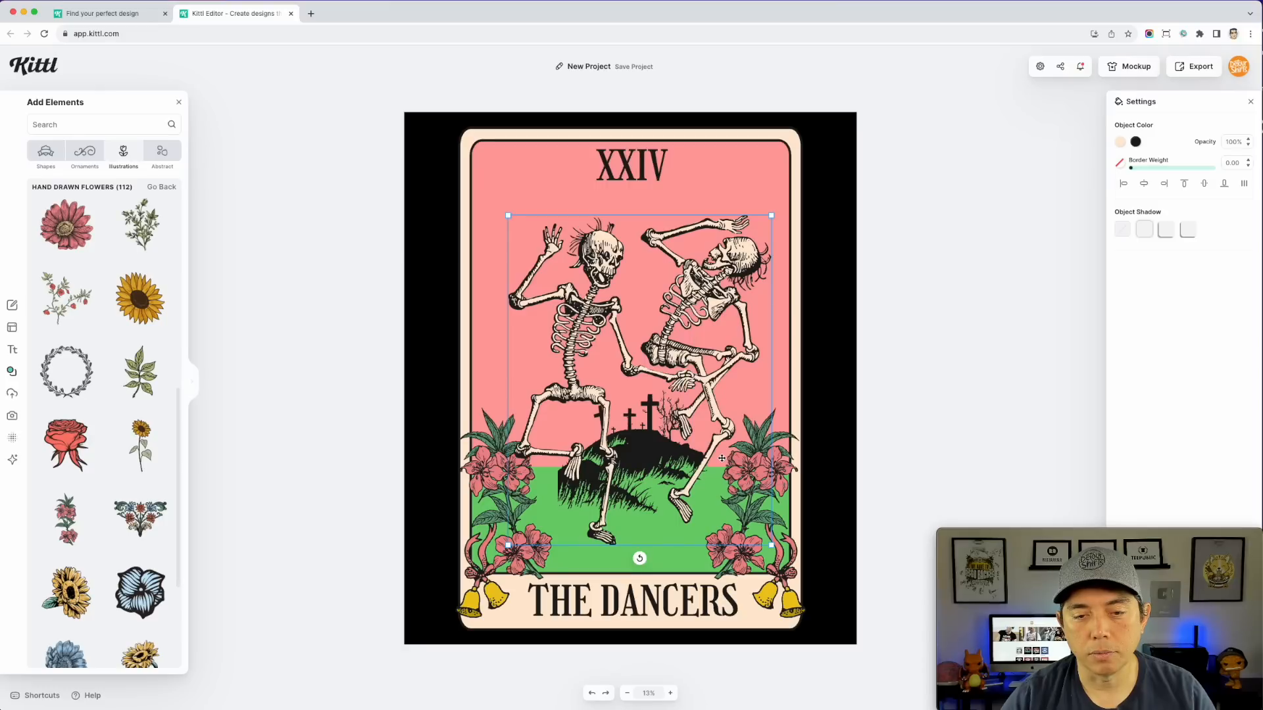
pyautogui.click(921, 378)
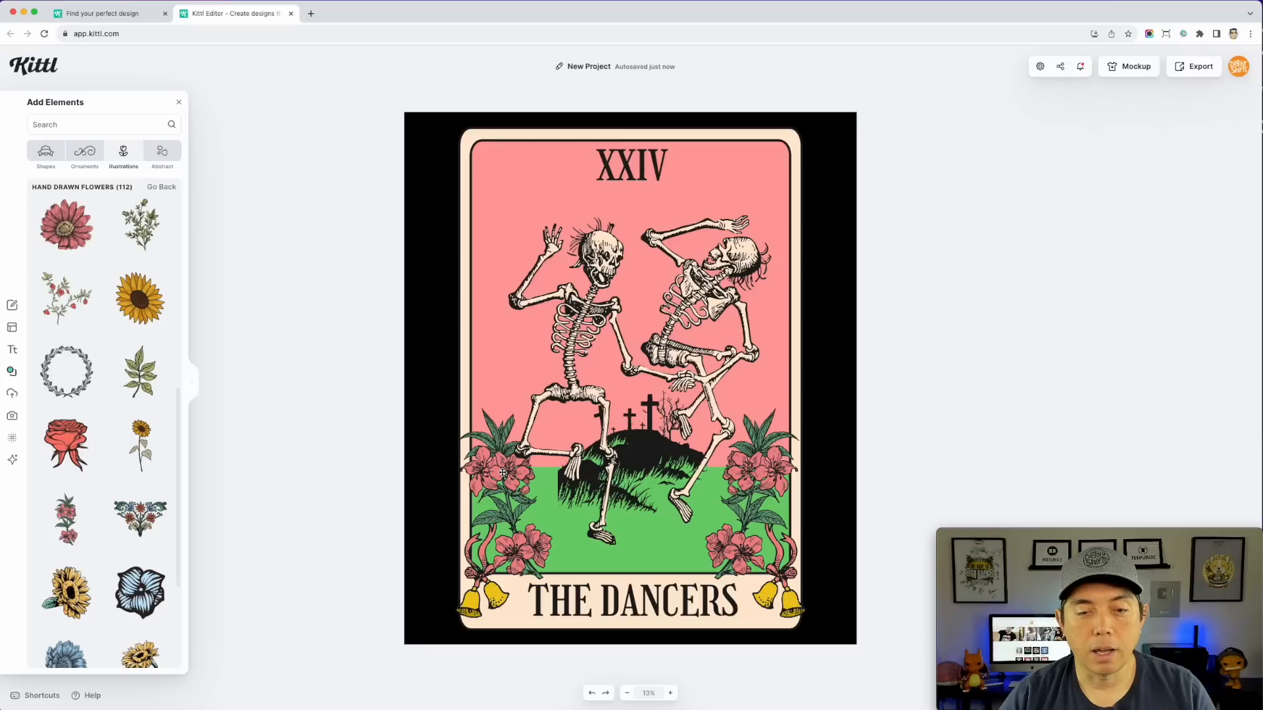
# Recolour the pink blossoms of both corner flower stems to the document's bright yellow, f1c717
pyautogui.click(434, 393)
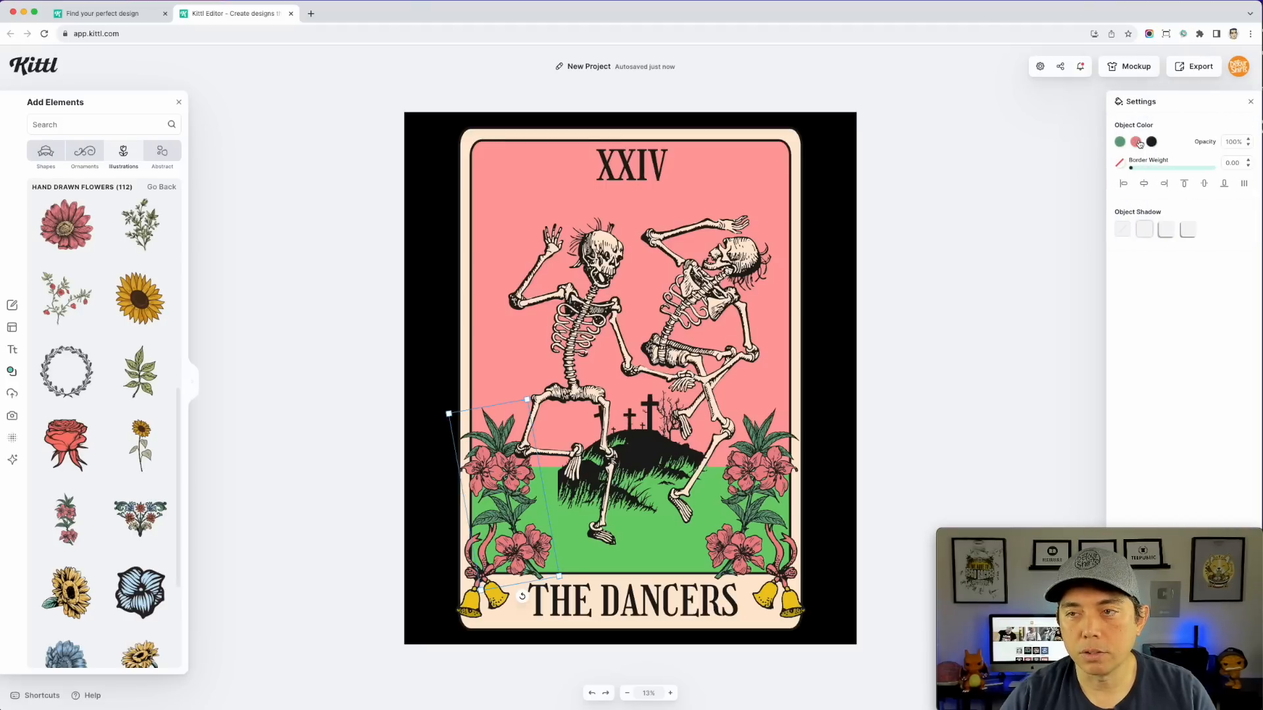
pyautogui.click(1135, 143)
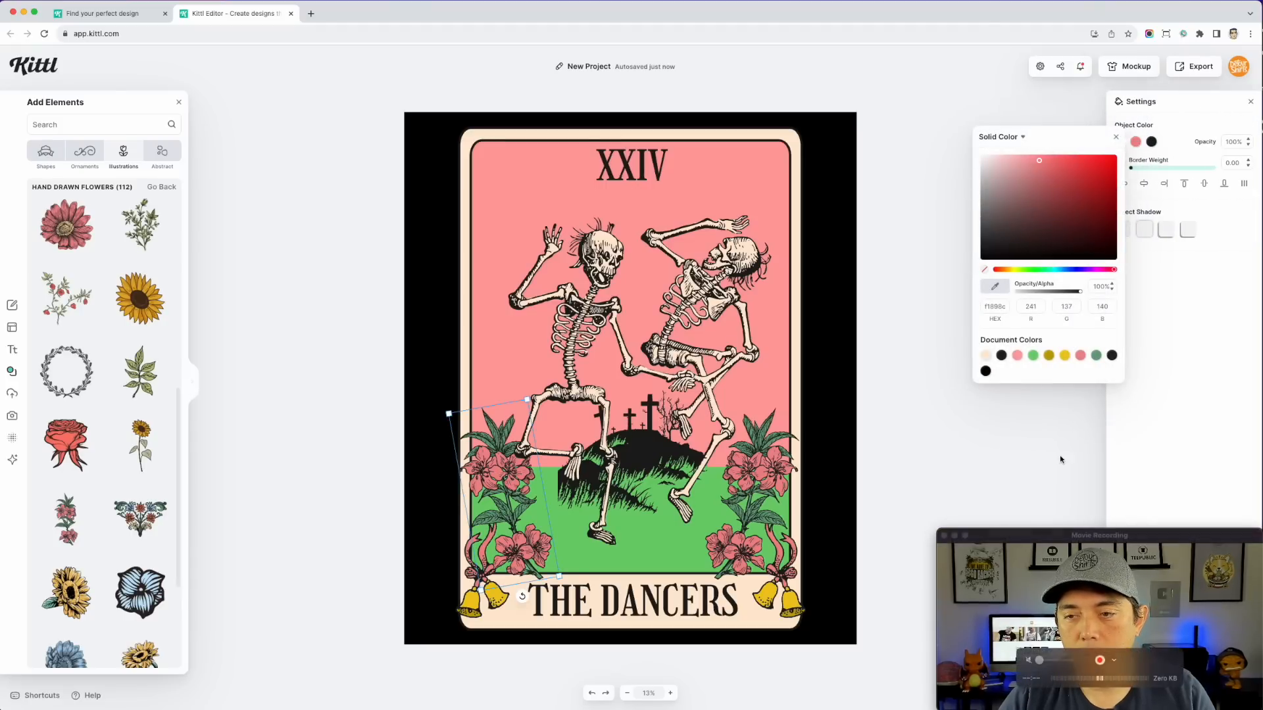
pyautogui.click(1065, 355)
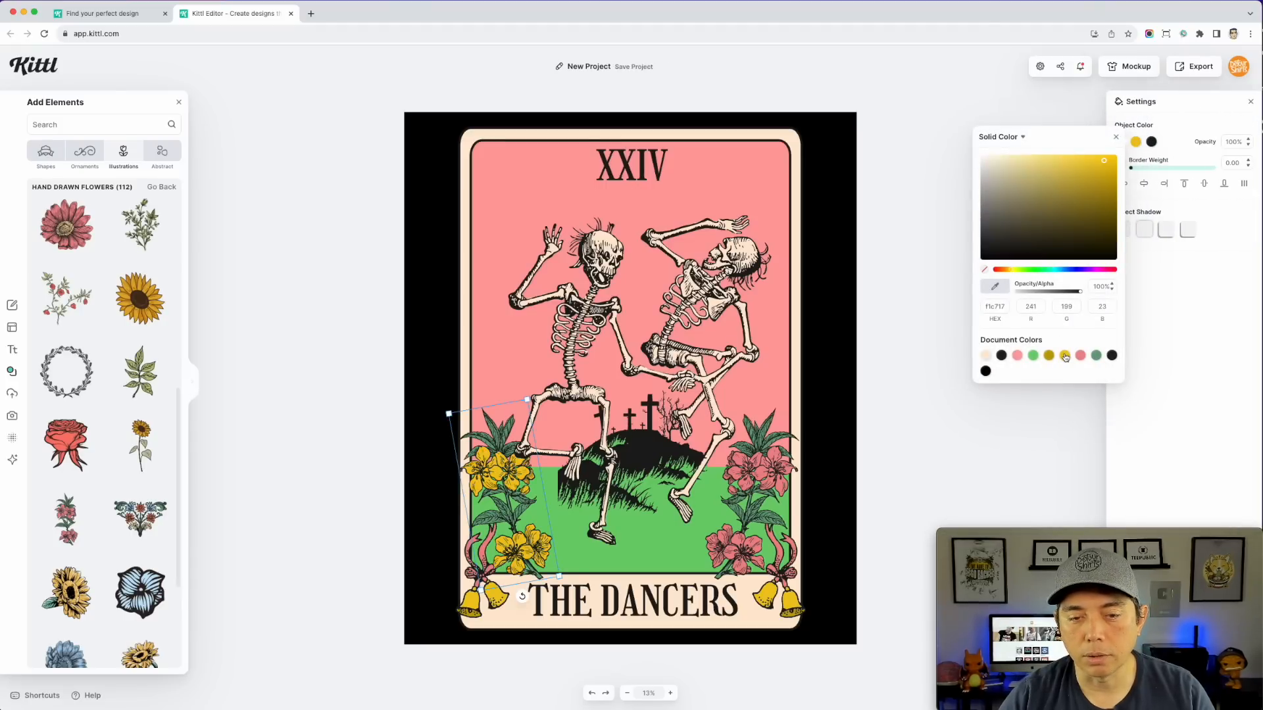
pyautogui.click(1170, 144)
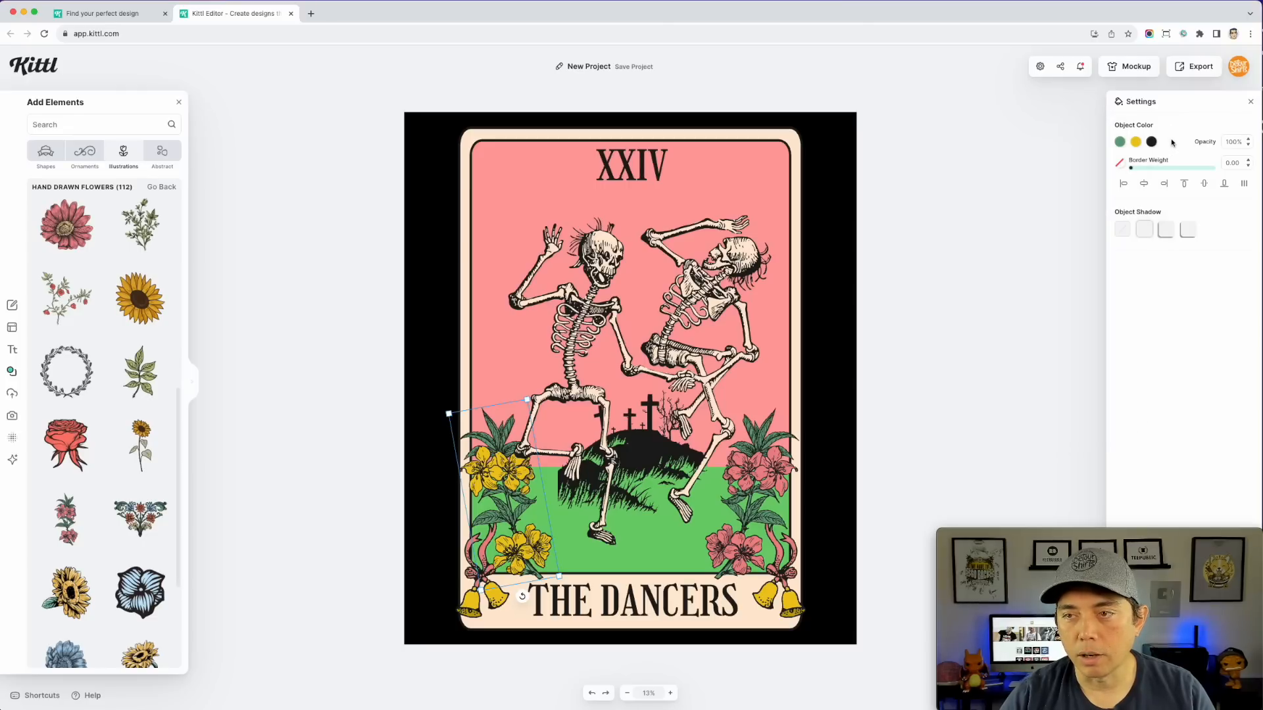
pyautogui.click(752, 472)
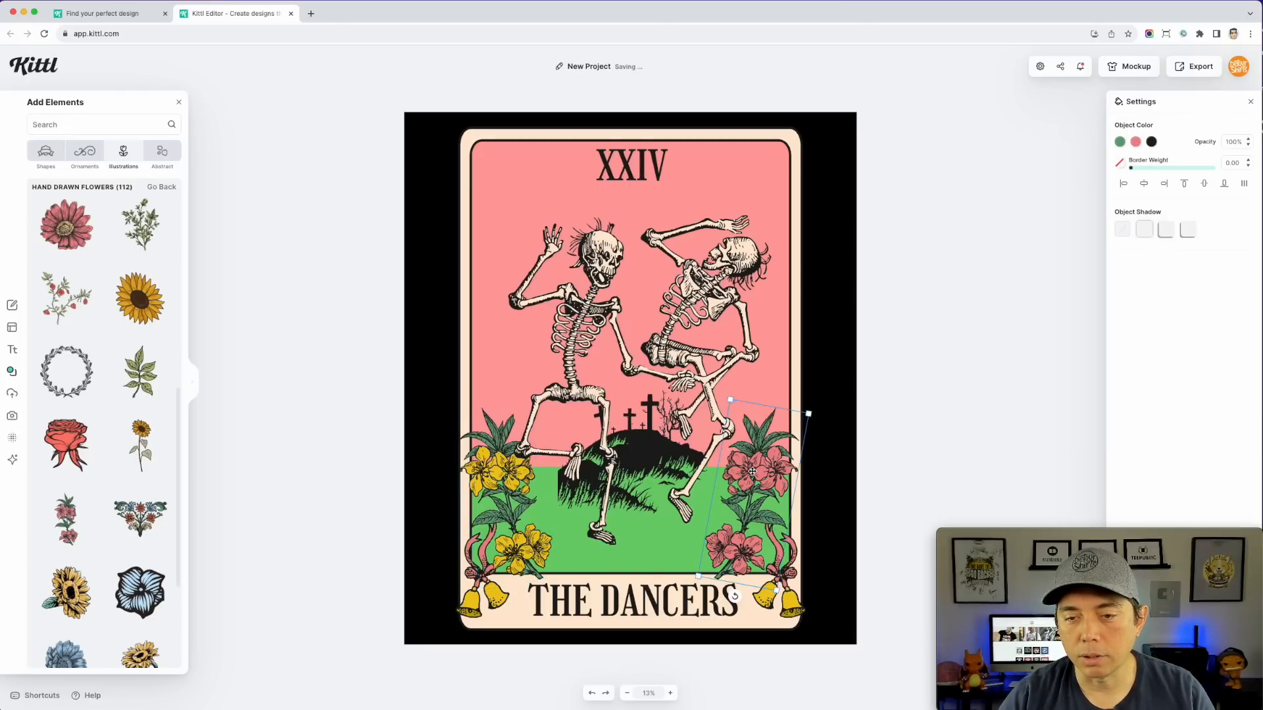
pyautogui.click(1135, 141)
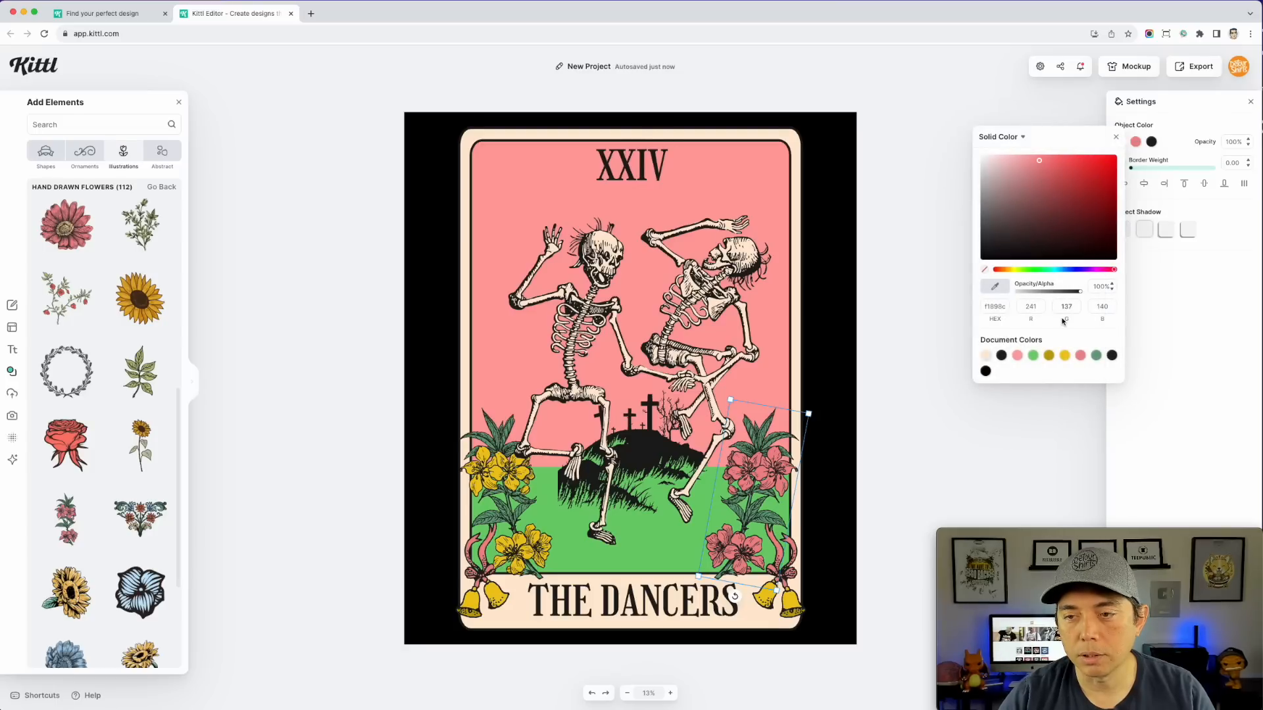
pyautogui.click(1063, 354)
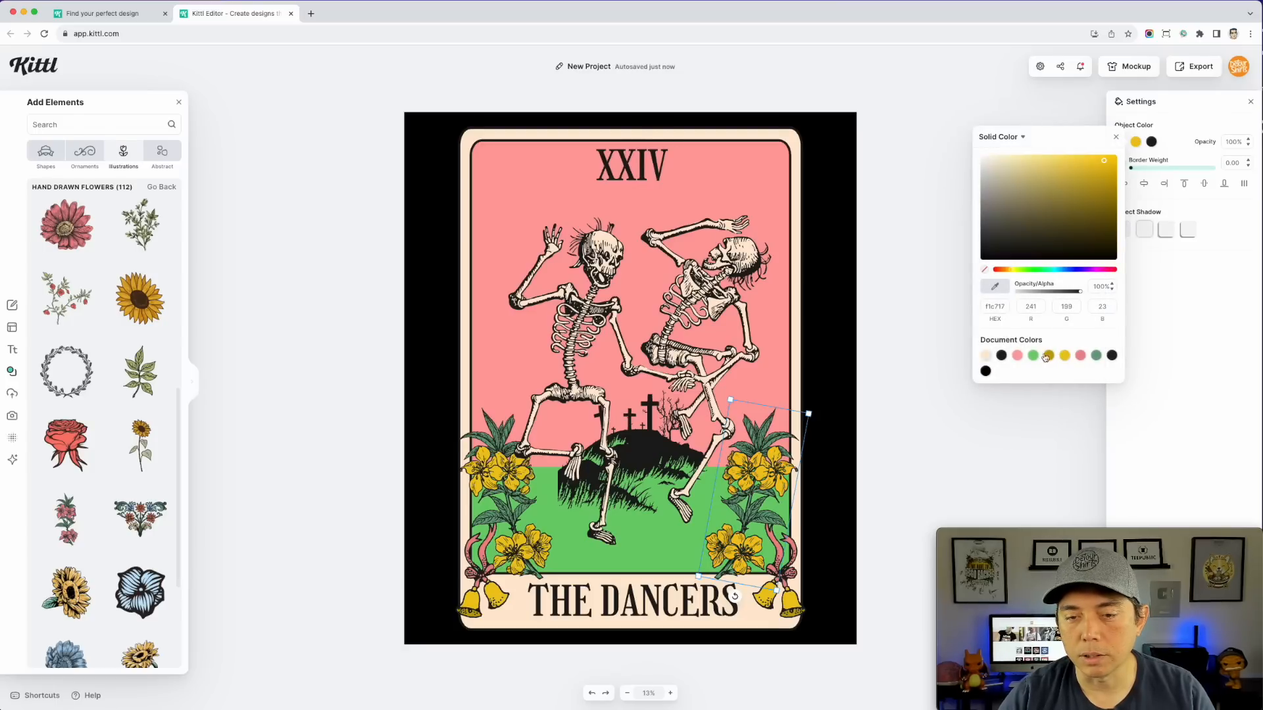
pyautogui.click(903, 288)
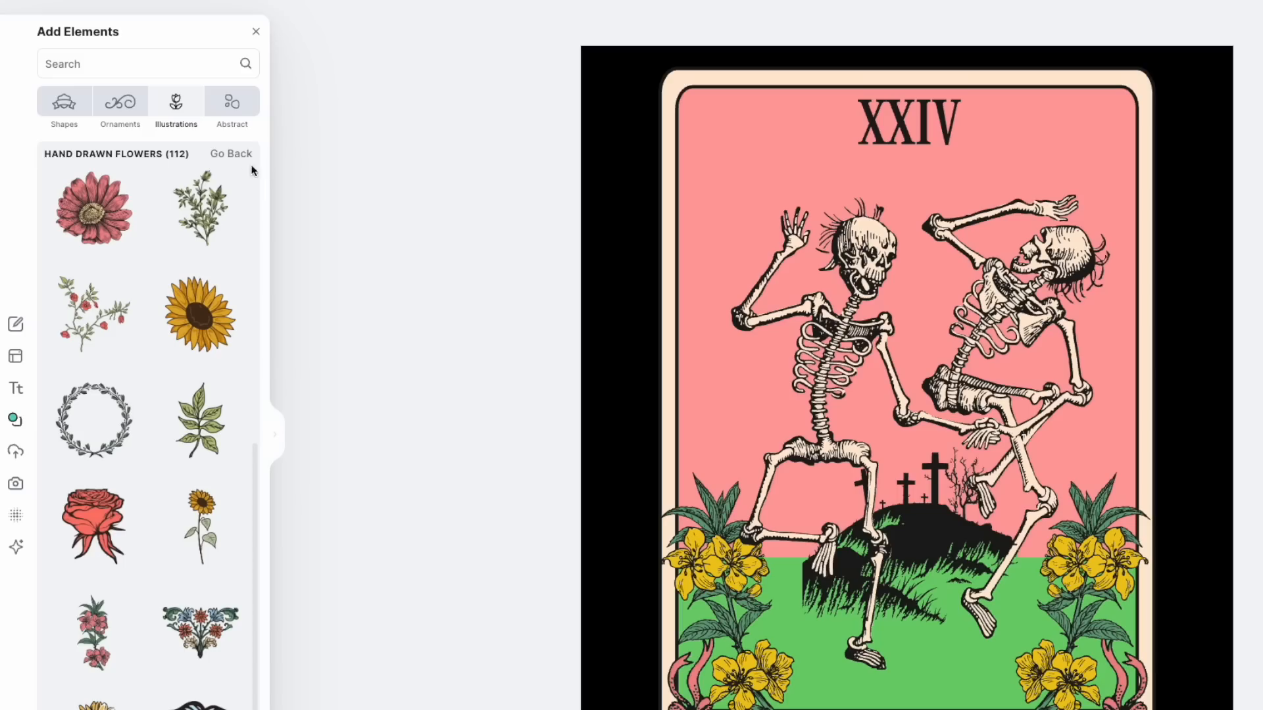
# Leave the flower illustrations and add the leafy corner ornament from the Bold Flourishes collection to the card
pyautogui.click(162, 186)
pyautogui.scroll(5, 164, 191)
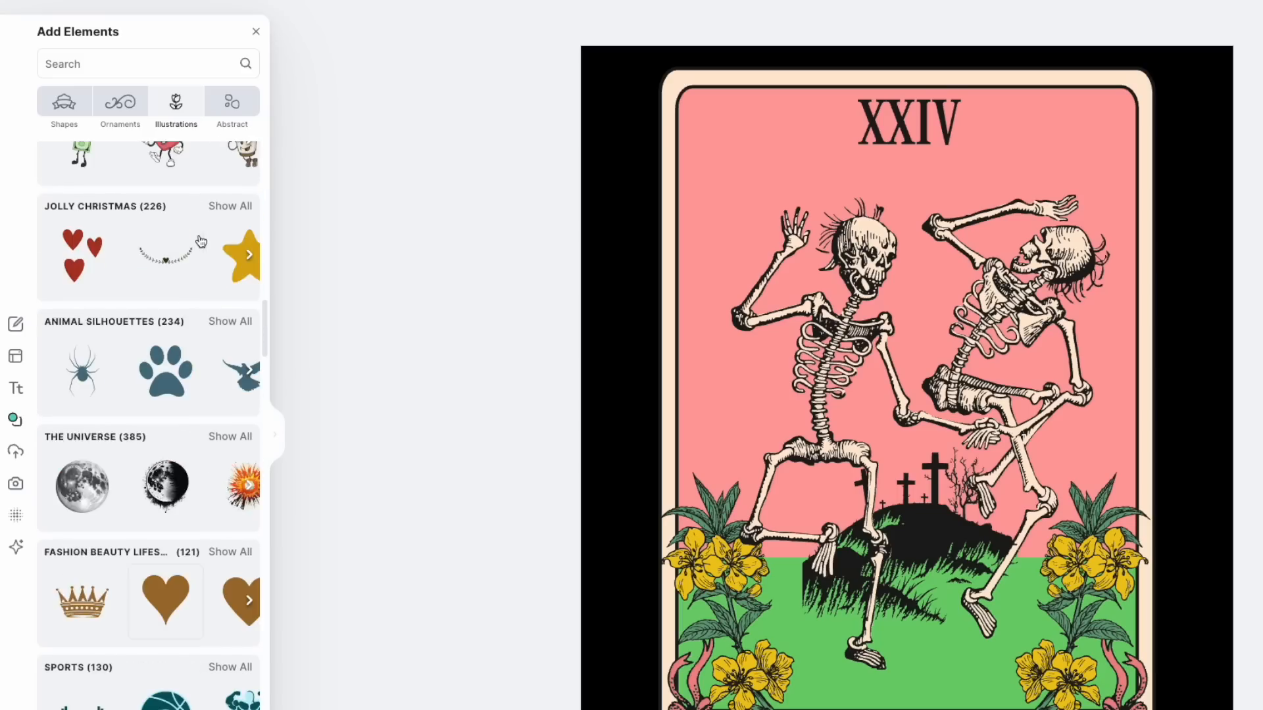
pyautogui.click(122, 118)
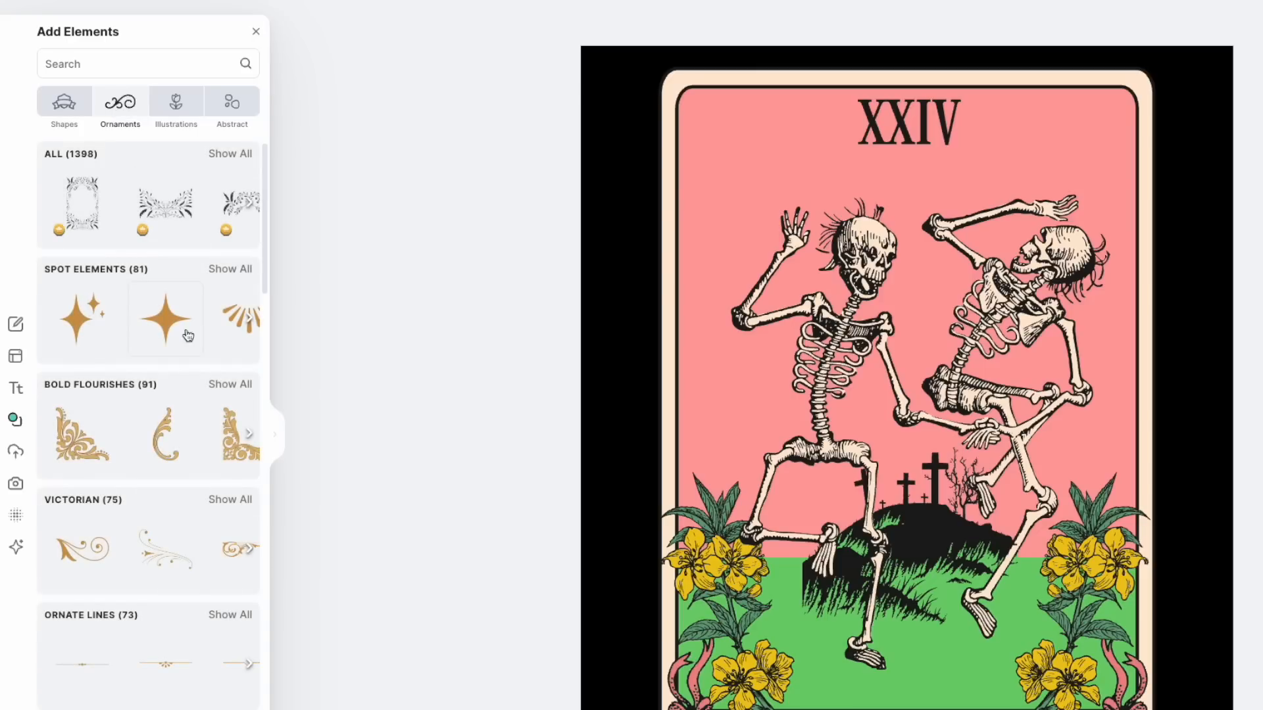
pyautogui.click(86, 453)
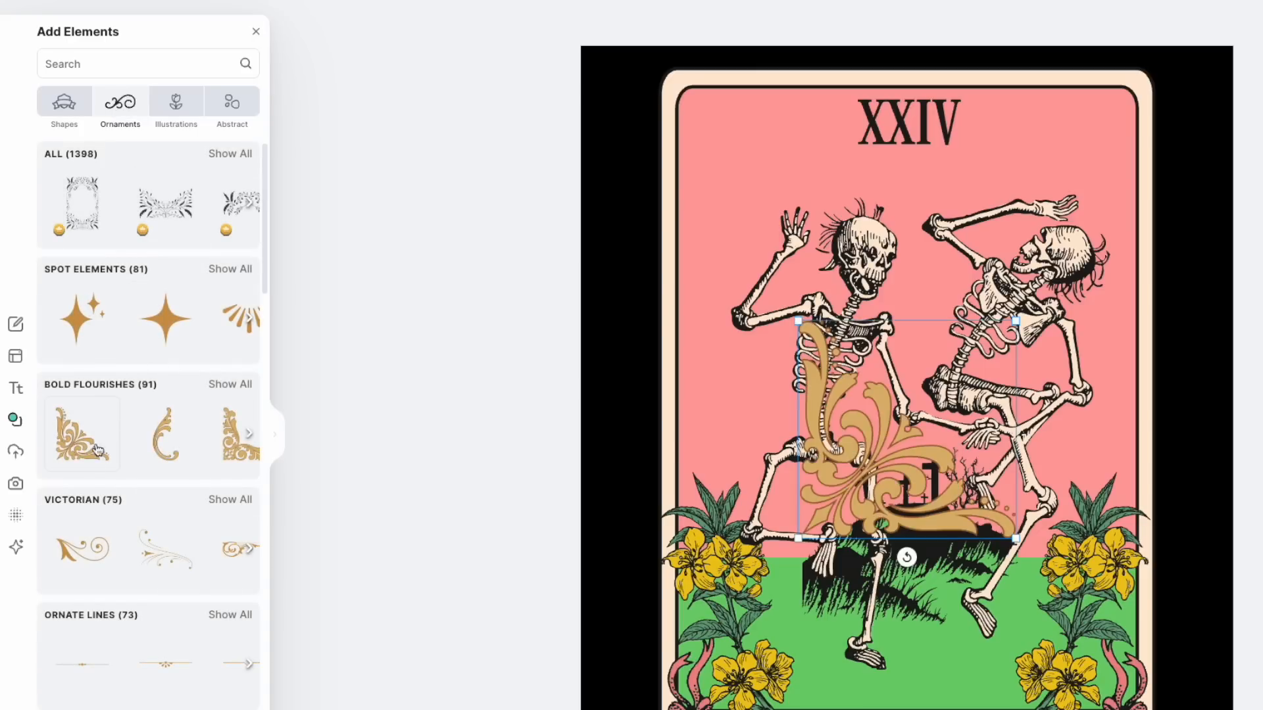
# Rotate the flourish a quarter turn clockwise, shrink it and fit it into the pink panel's upper-left corner beside the numeral
pyautogui.moveTo(917, 475); pyautogui.dragTo(850, 270)
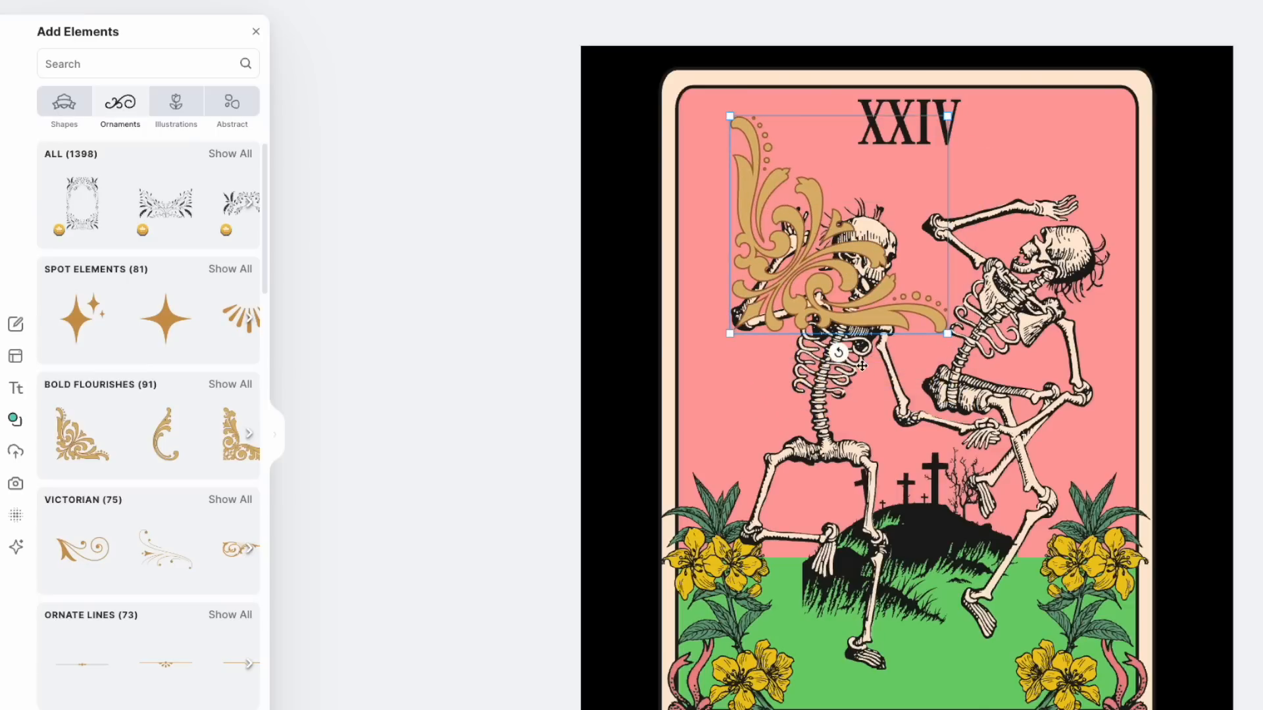
pyautogui.moveTo(838, 353); pyautogui.dragTo(653, 223)
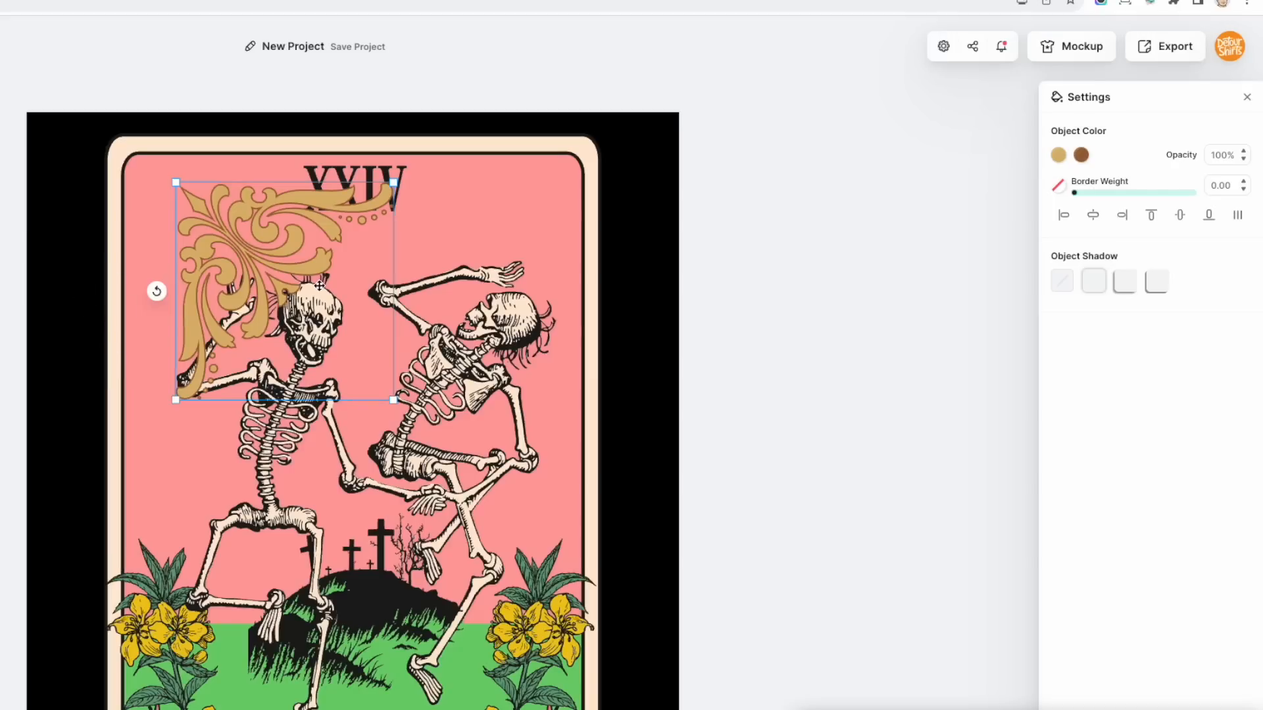
pyautogui.moveTo(242, 251); pyautogui.dragTo(211, 240)
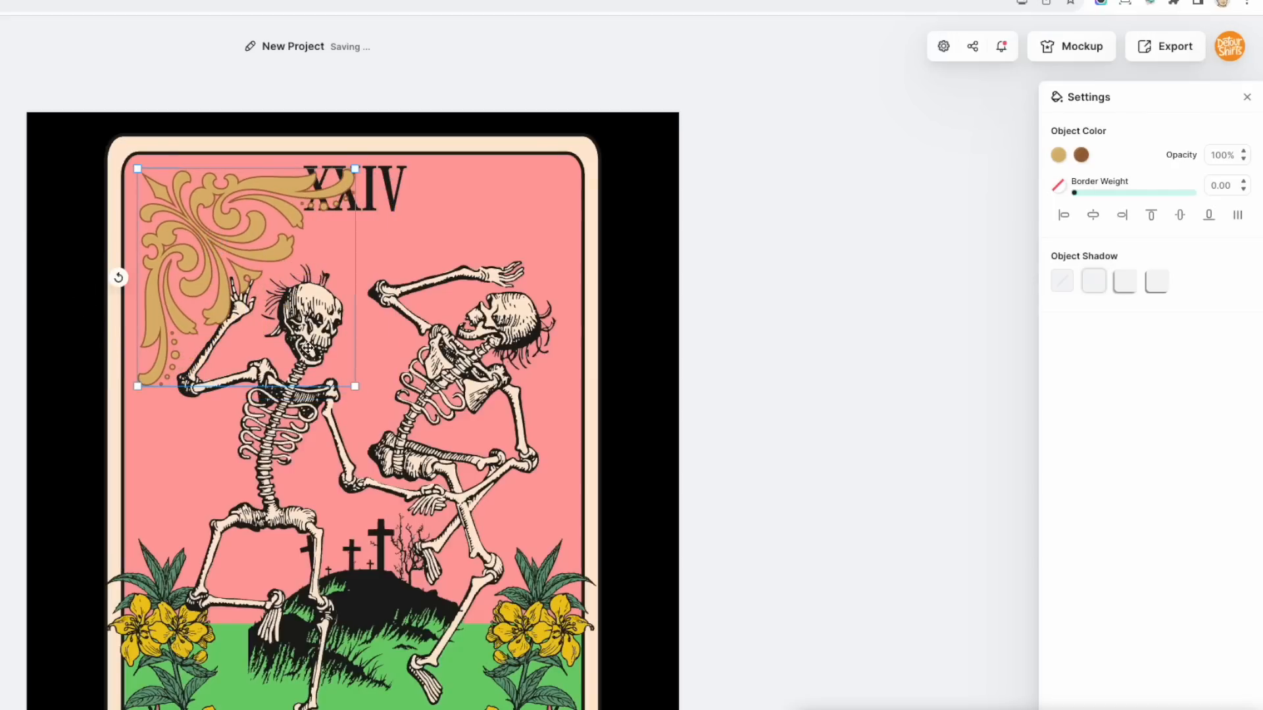
pyautogui.moveTo(357, 391); pyautogui.dragTo(264, 293)
pyautogui.moveTo(193, 208); pyautogui.dragTo(191, 206)
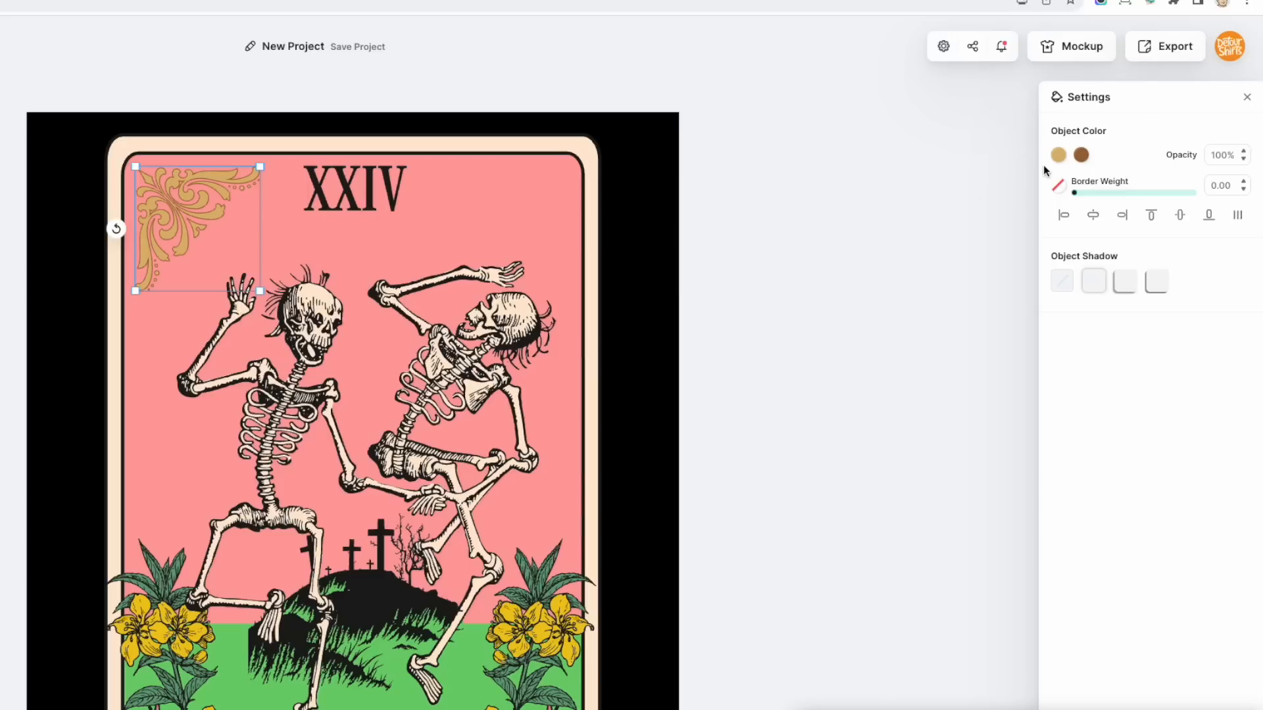
# Make the corner flourish solid cream by removing its brown colour and replacing the gold, and shrink it slightly within the corner
pyautogui.click(1081, 156)
pyautogui.click(863, 341)
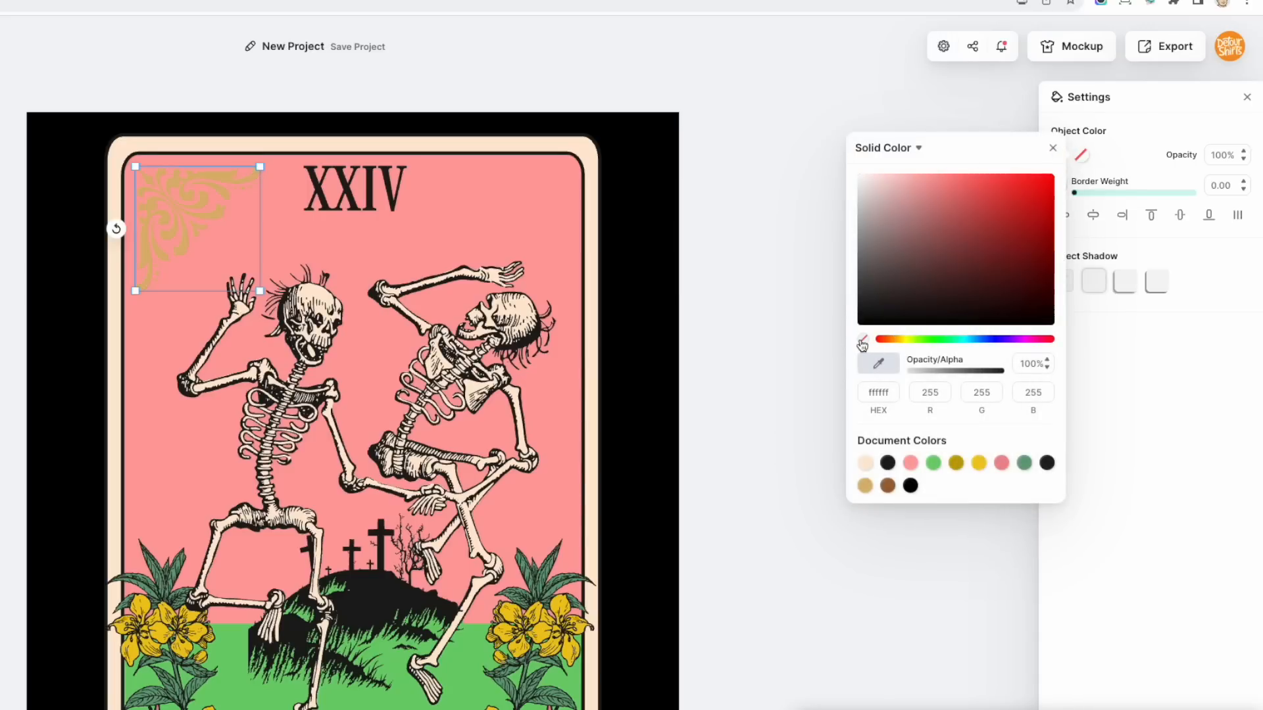
pyautogui.click(1122, 148)
pyautogui.click(1059, 156)
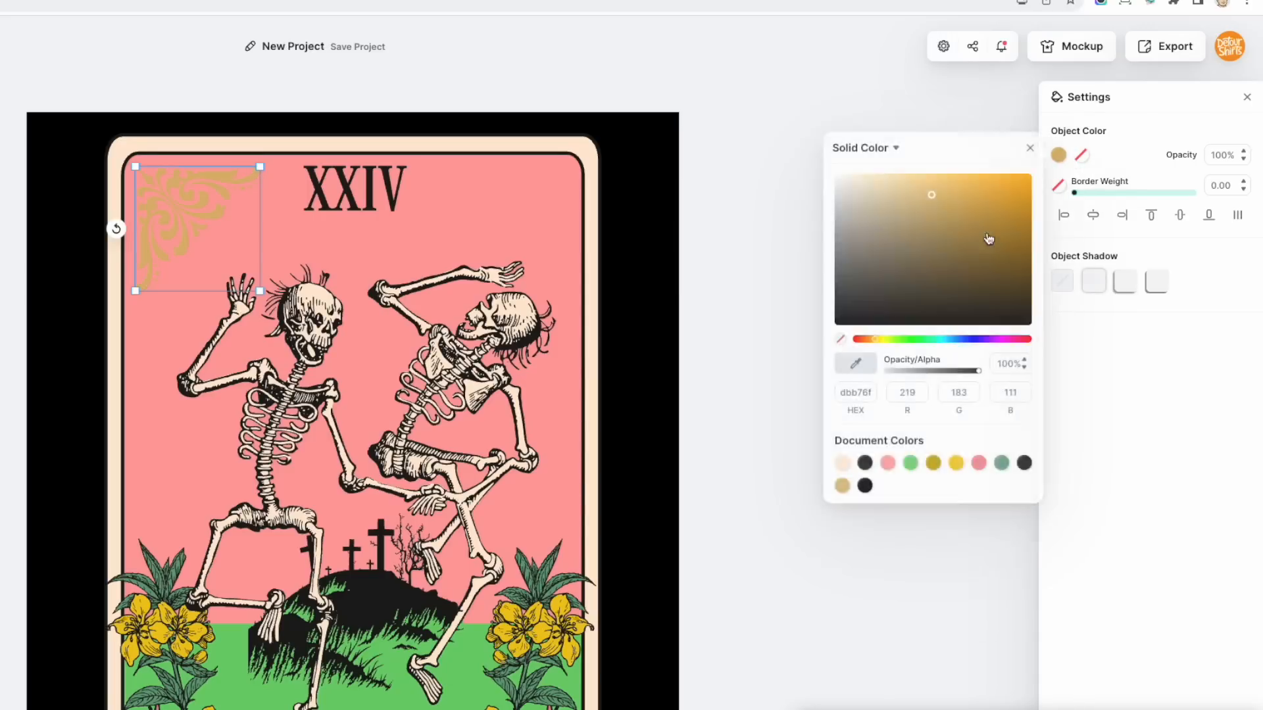
pyautogui.click(845, 464)
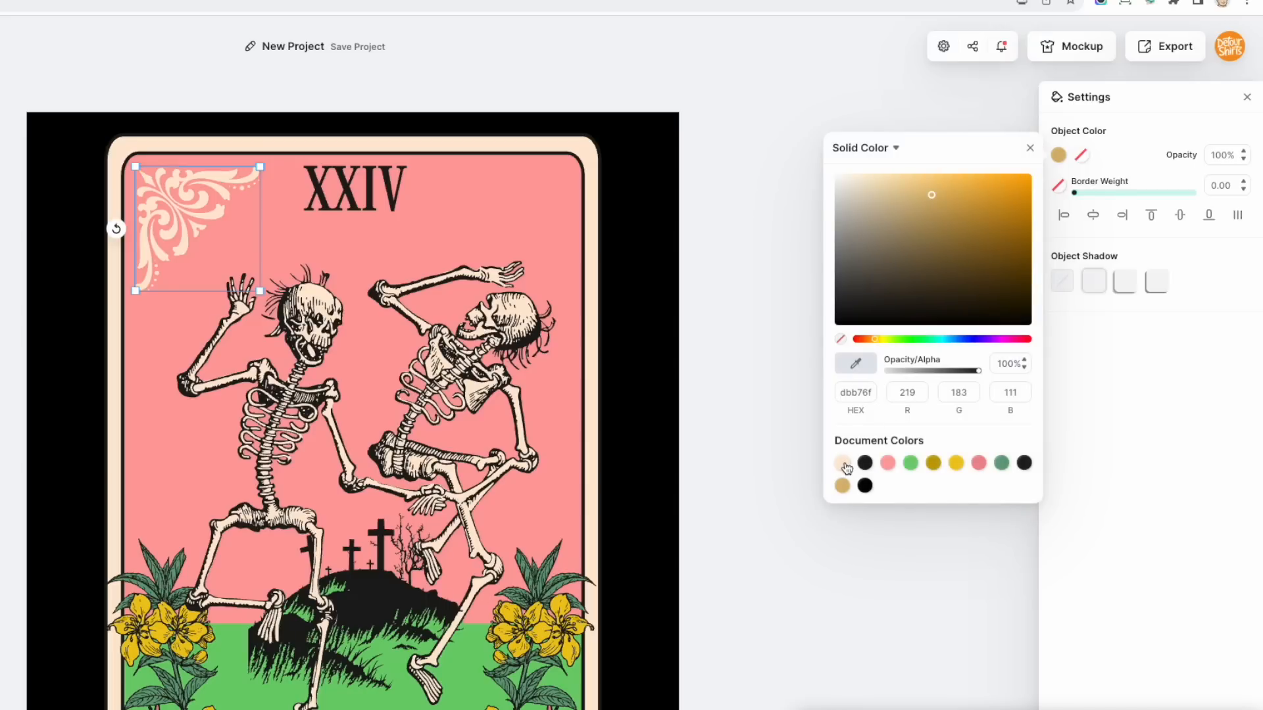
pyautogui.click(866, 465)
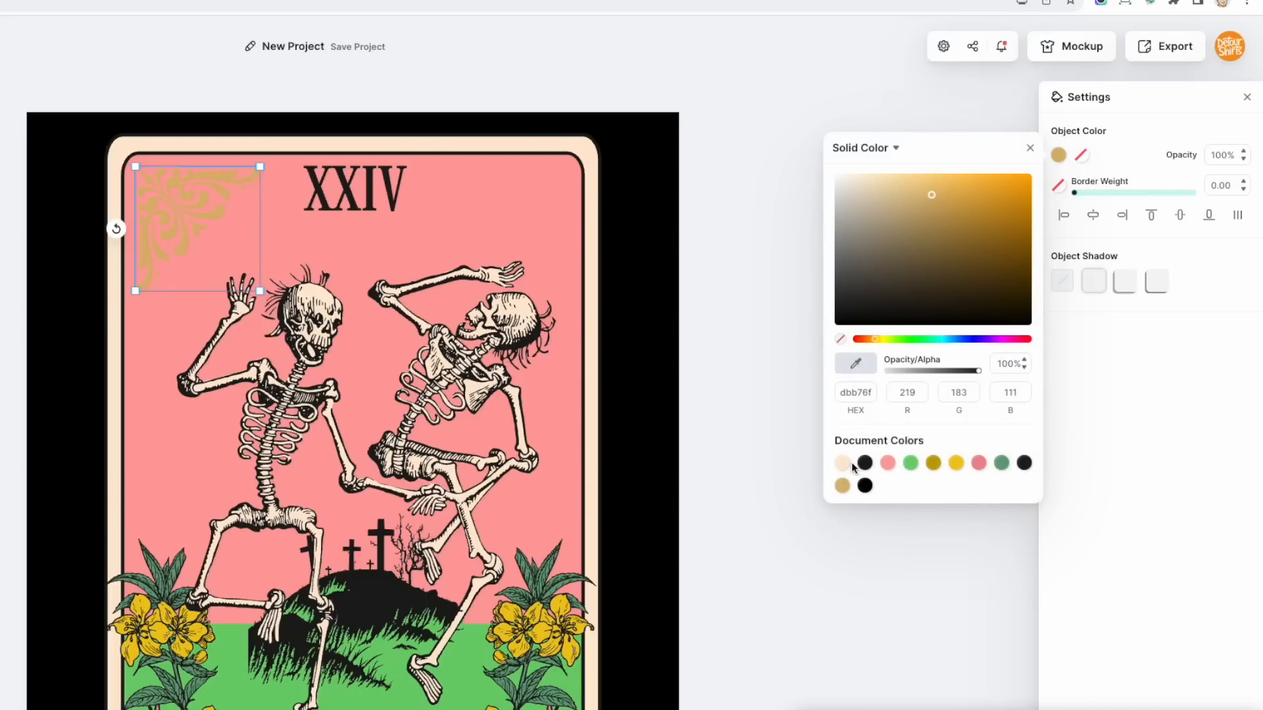
pyautogui.click(843, 463)
pyautogui.moveTo(263, 294); pyautogui.dragTo(242, 273)
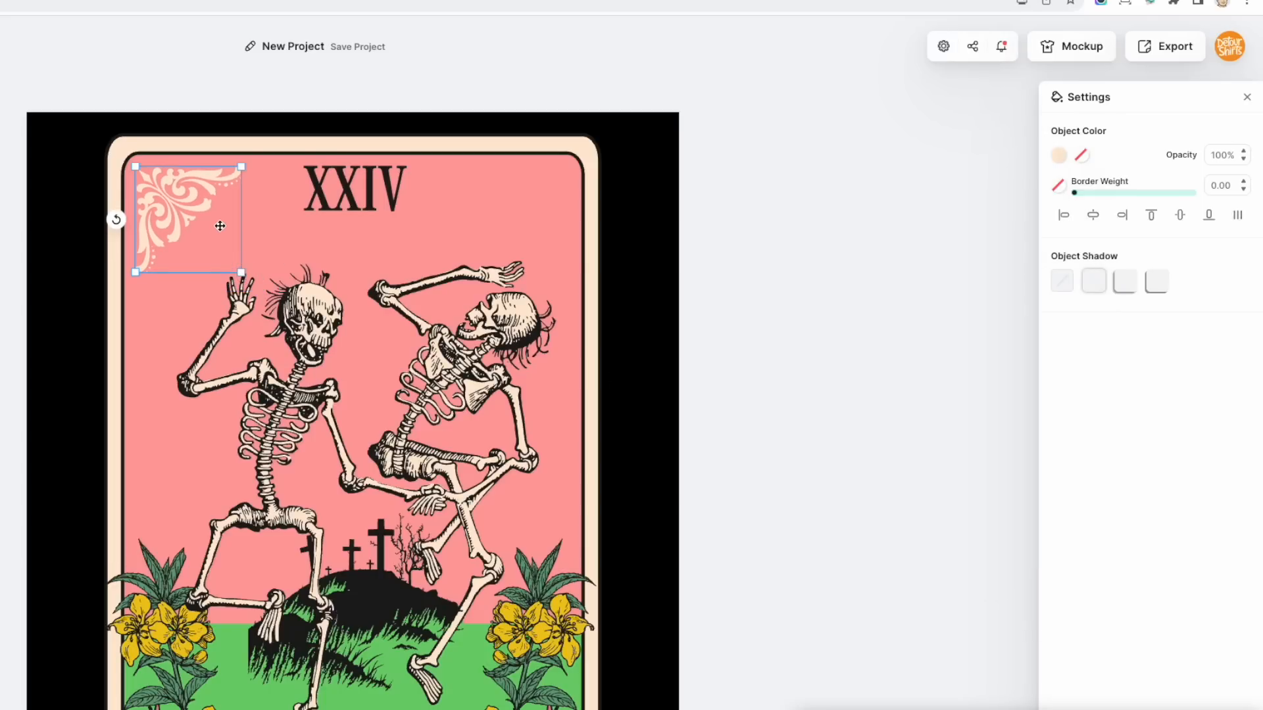
pyautogui.moveTo(189, 212); pyautogui.dragTo(188, 211)
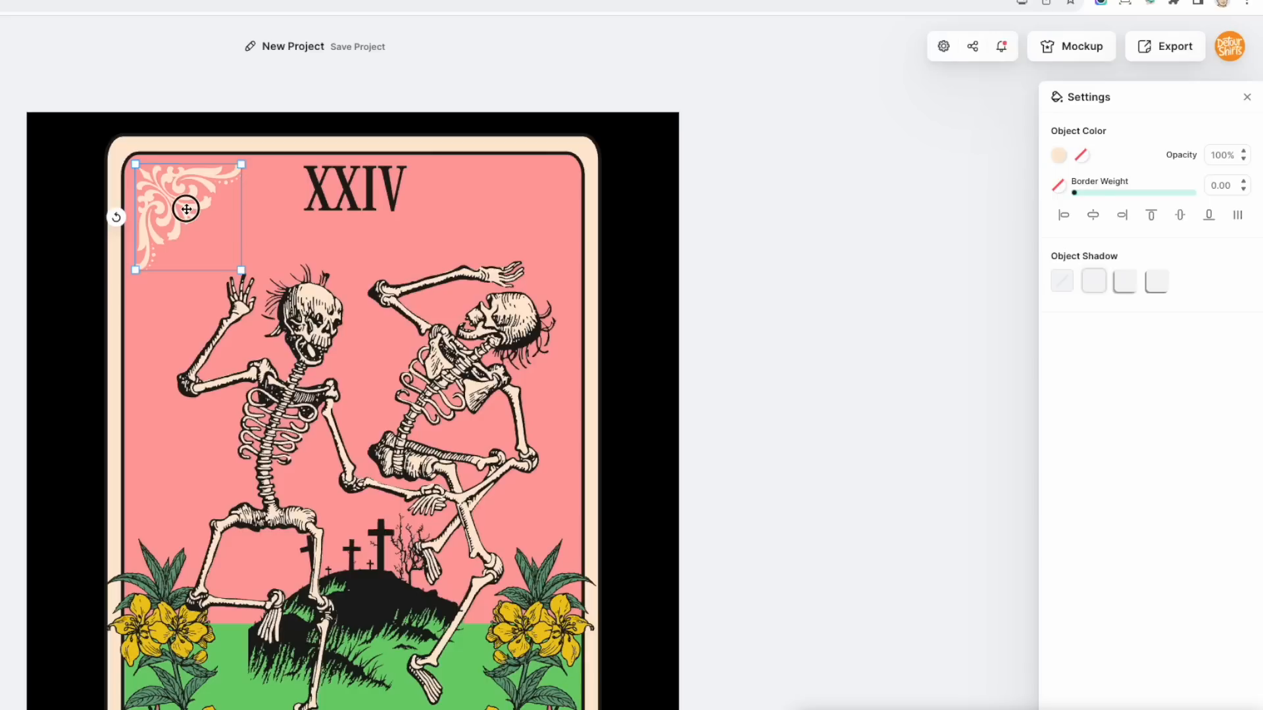
# Duplicate the cream flourish, flip the copy horizontally and place it in the panel's upper-right corner to mirror the first
pyautogui.moveTo(188, 209); pyautogui.dragTo(498, 228)
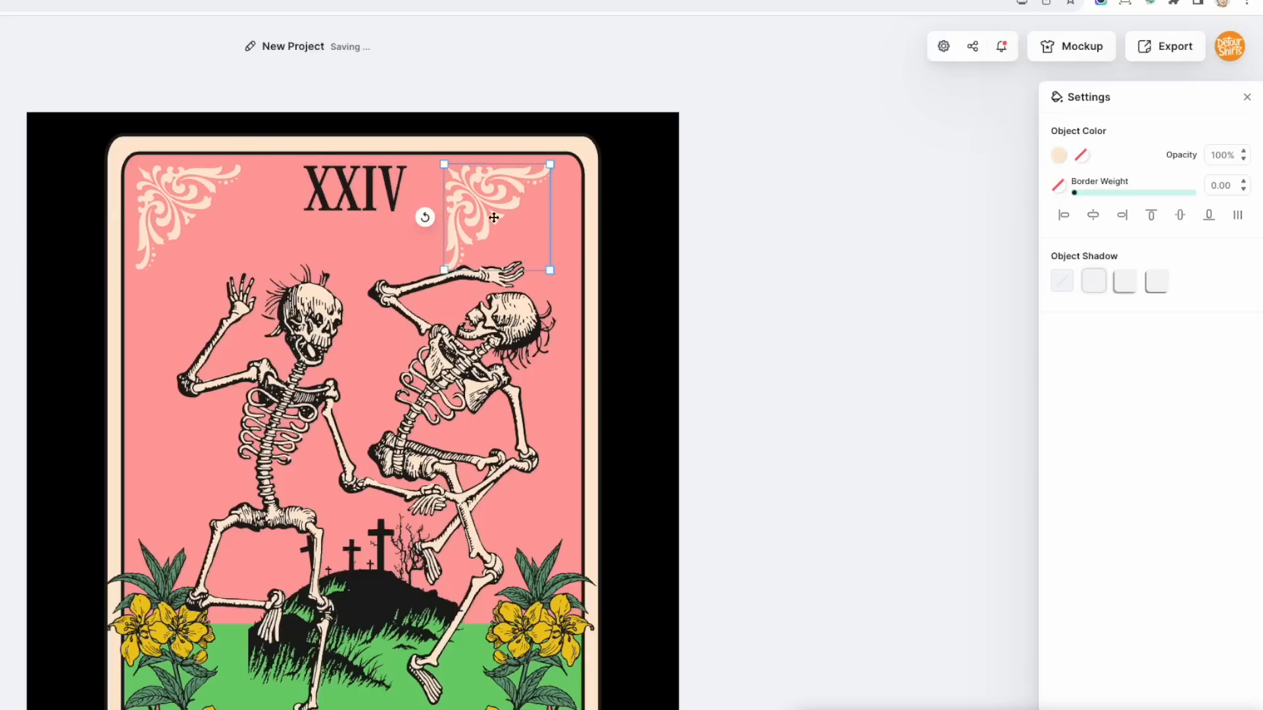
pyautogui.rightClick(489, 201)
pyautogui.click(536, 322)
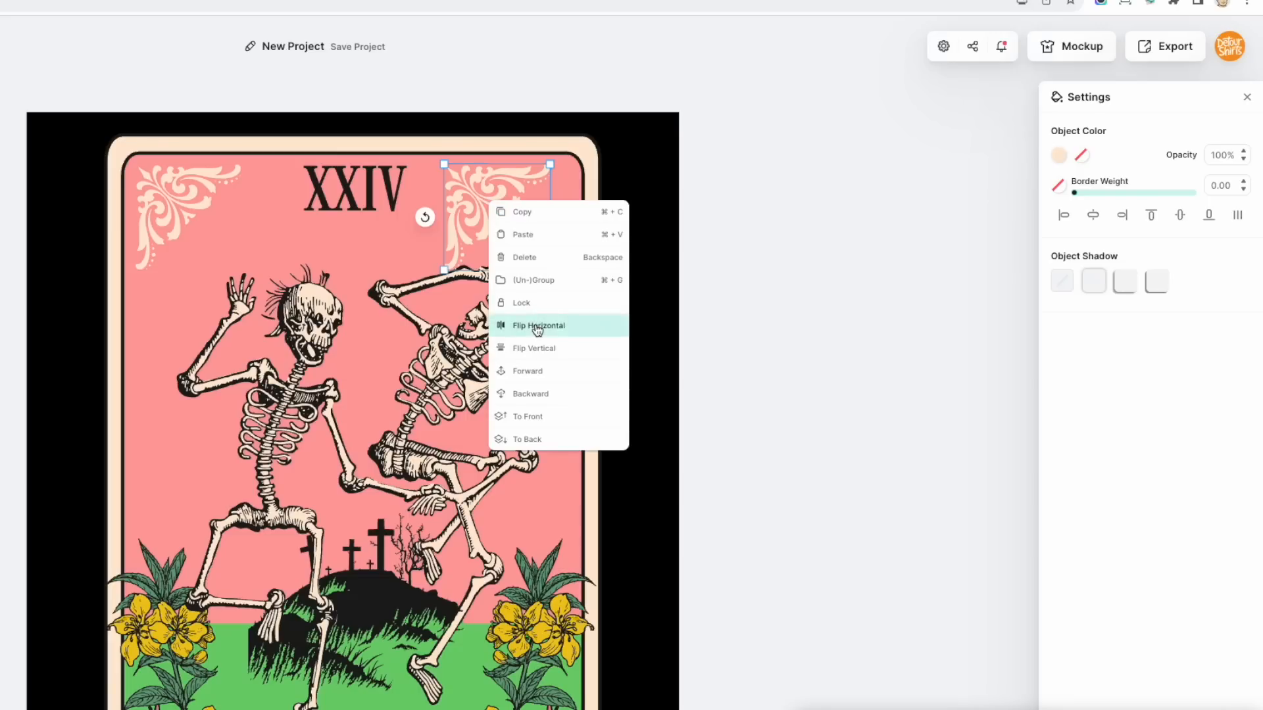
pyautogui.moveTo(528, 211); pyautogui.dragTo(544, 202)
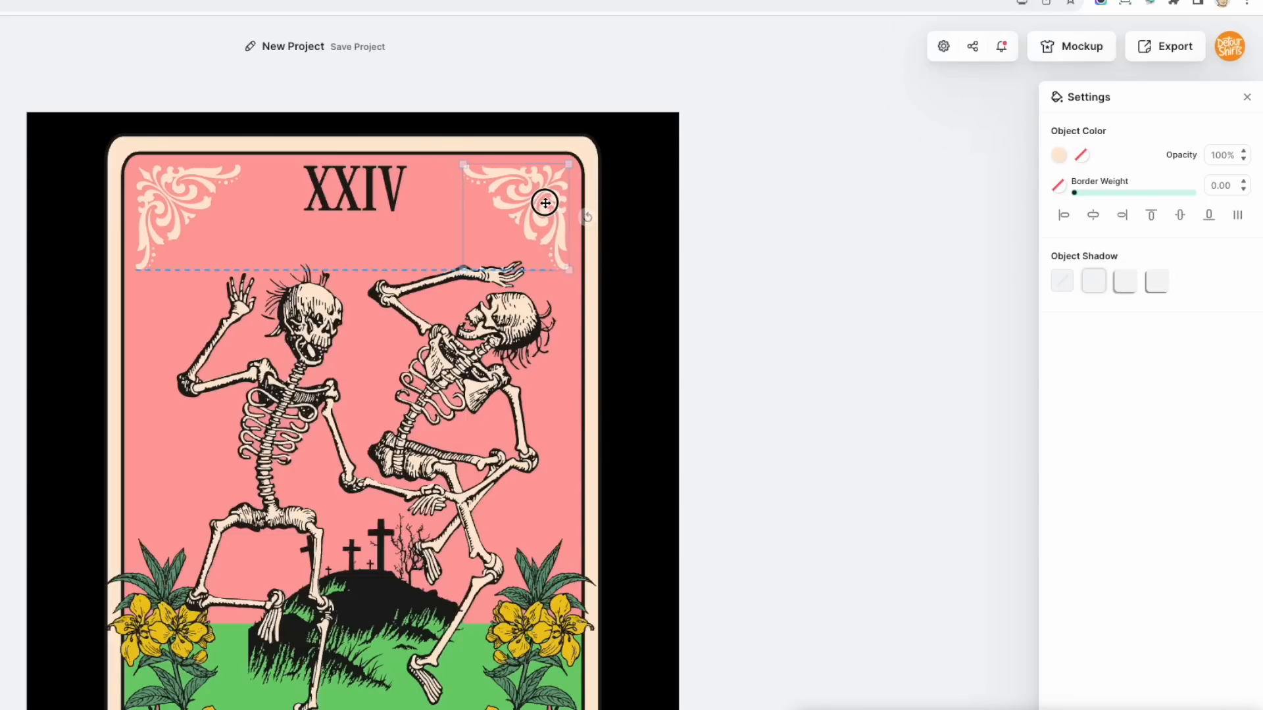
pyautogui.click(741, 192)
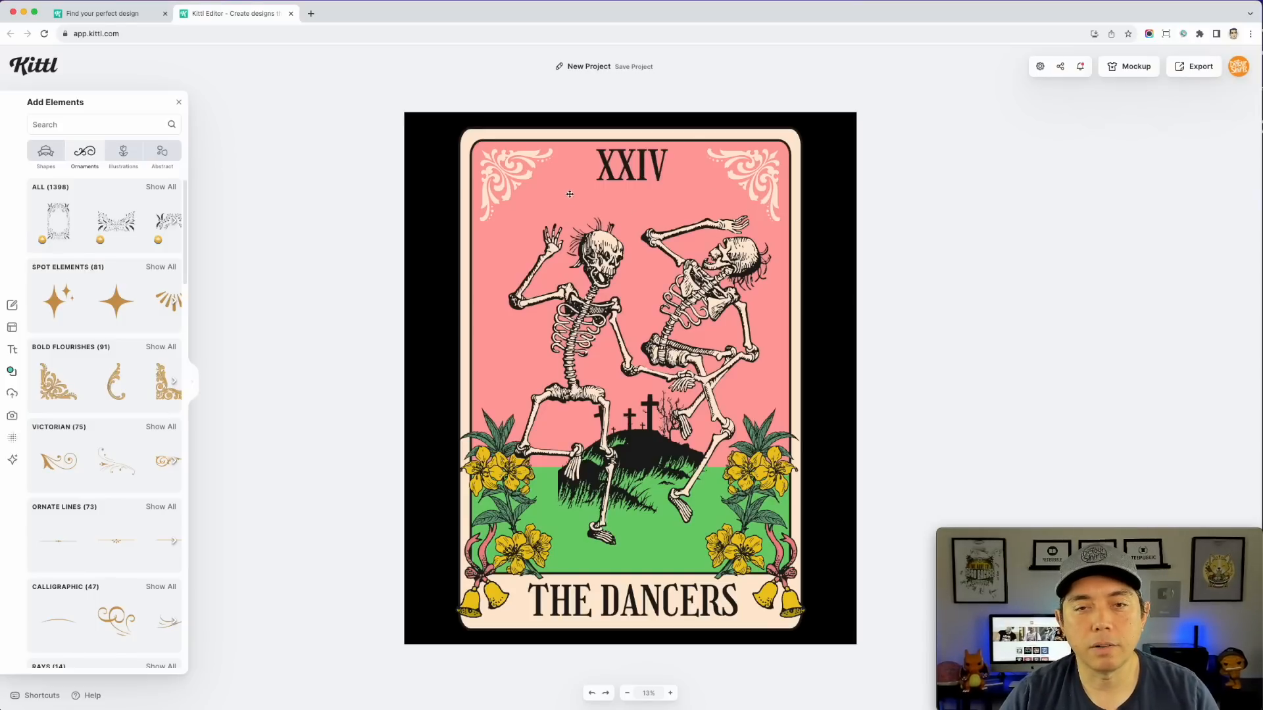
# Add the single four-pointed star from Spot Elements and place it above the left skeleton, beside the numeral XXIV
pyautogui.click(128, 300)
pyautogui.moveTo(707, 454); pyautogui.dragTo(569, 233)
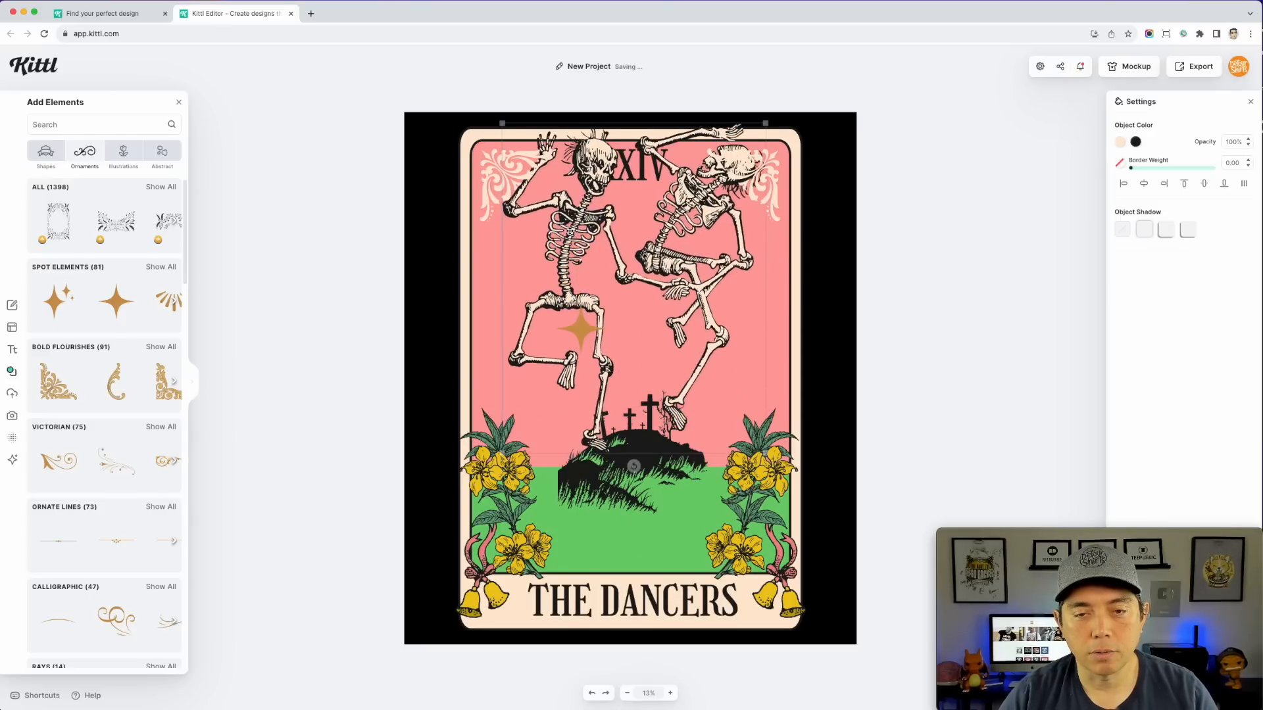
pyautogui.press('super+z')
pyautogui.click(582, 329)
pyautogui.moveTo(582, 330); pyautogui.dragTo(571, 219)
pyautogui.moveTo(504, 246); pyautogui.dragTo(500, 189)
# Recolour the star to the card's cream and shrink it to a small sparkle
pyautogui.click(1196, 154)
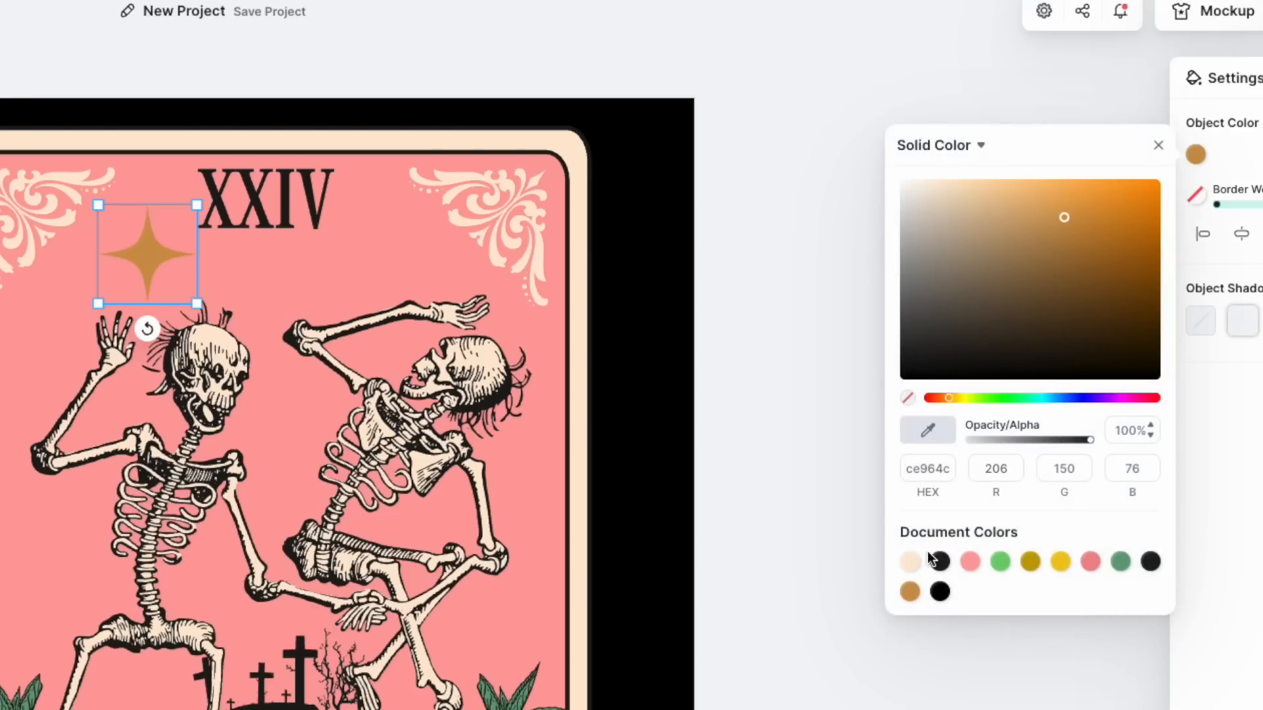
pyautogui.click(911, 563)
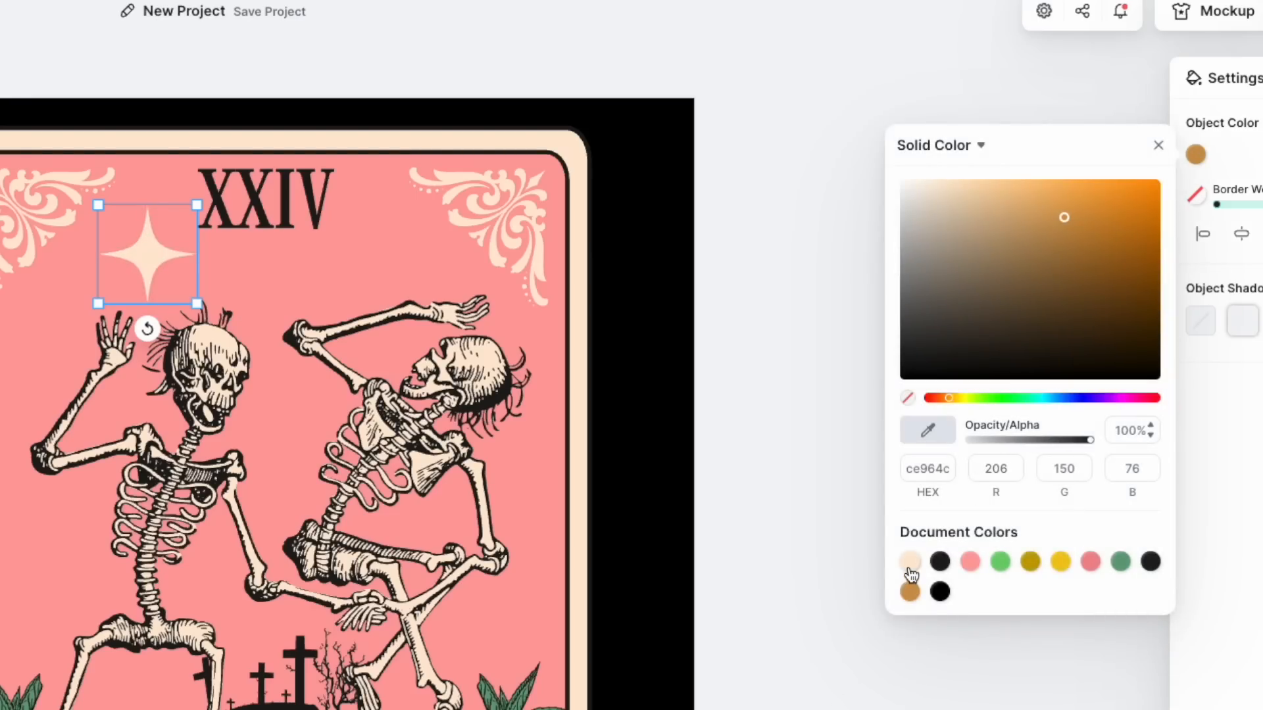
pyautogui.click(199, 309)
pyautogui.moveTo(199, 309); pyautogui.dragTo(141, 238)
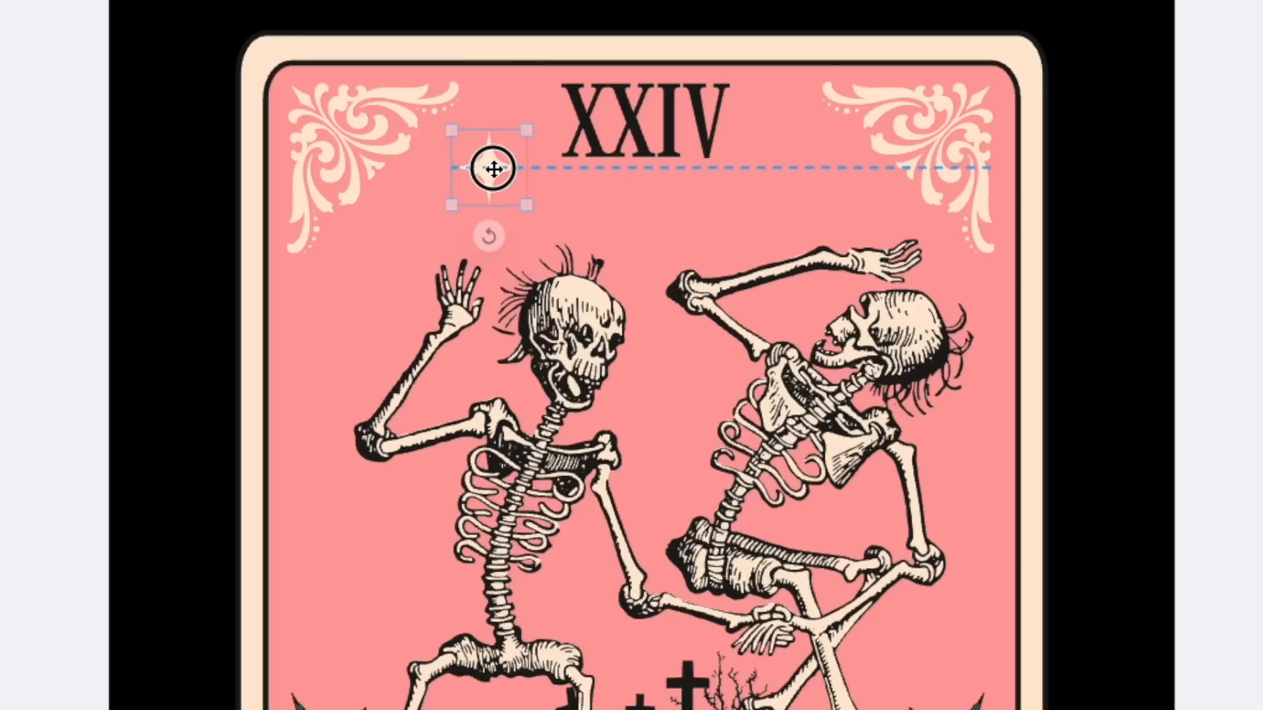
# Scatter eight copies of the cream star in varied smaller sizes across the pink background around the two skeletons
pyautogui.moveTo(494, 169); pyautogui.dragTo(754, 254)
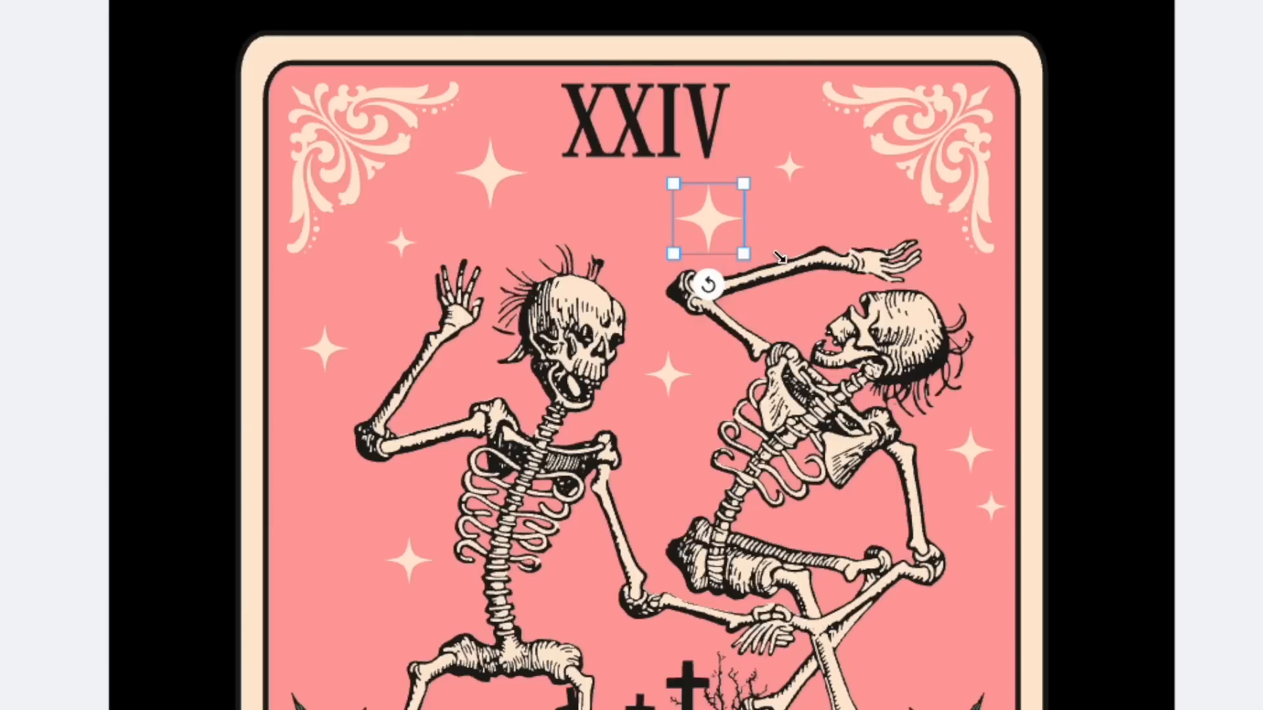
pyautogui.click(1217, 206)
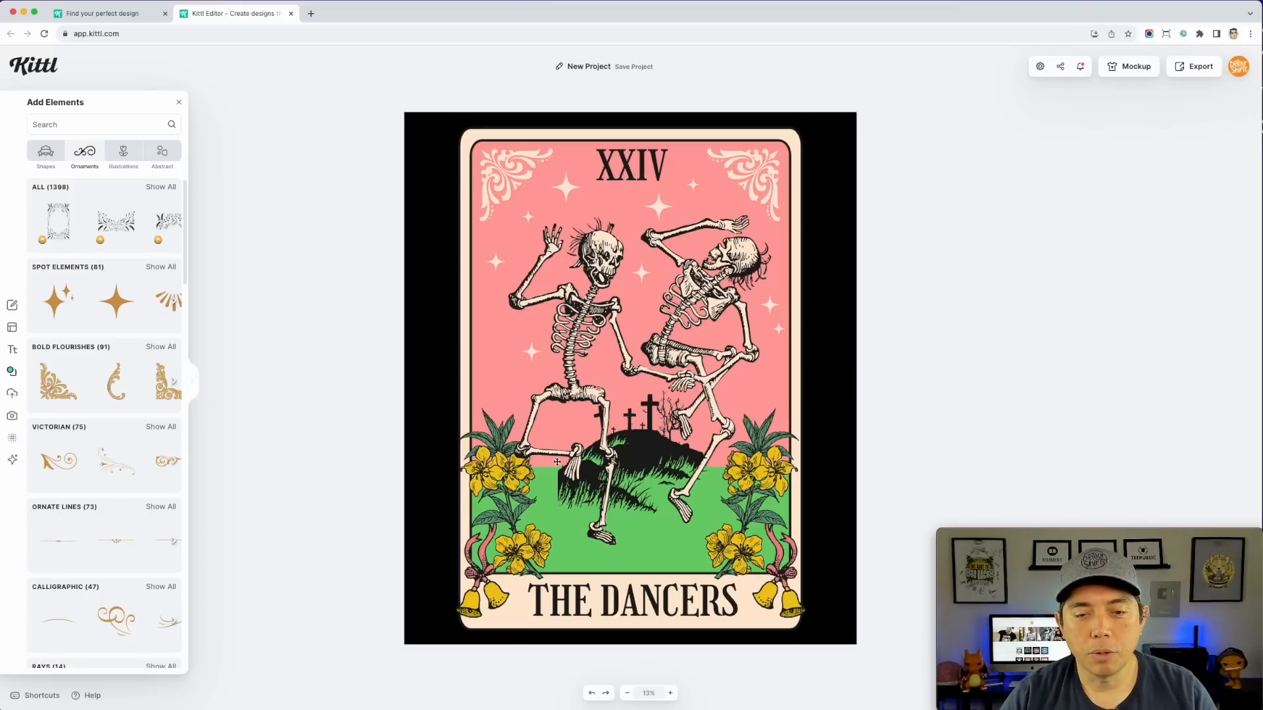
# Shift the graveyard hill slightly to the left and enlarge the skeleton pair so it fills more of the pink panel
pyautogui.click(645, 459)
pyautogui.moveTo(559, 511); pyautogui.dragTo(536, 521)
pyautogui.click(636, 472)
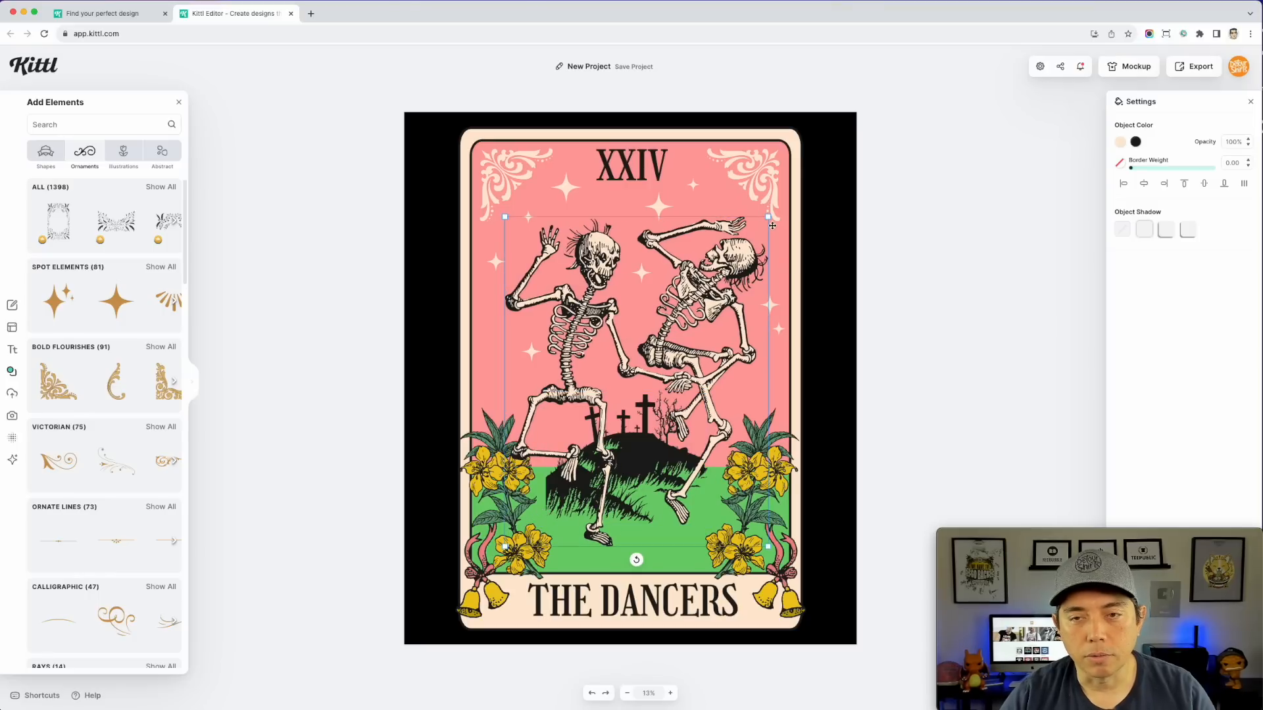
pyautogui.moveTo(769, 217); pyautogui.dragTo(748, 243)
pyautogui.moveTo(784, 550); pyautogui.dragTo(789, 557)
pyautogui.moveTo(724, 380); pyautogui.dragTo(715, 373)
# Bring the skeleton pair to the front of all other artwork and deselect it
pyautogui.rightClick(712, 267)
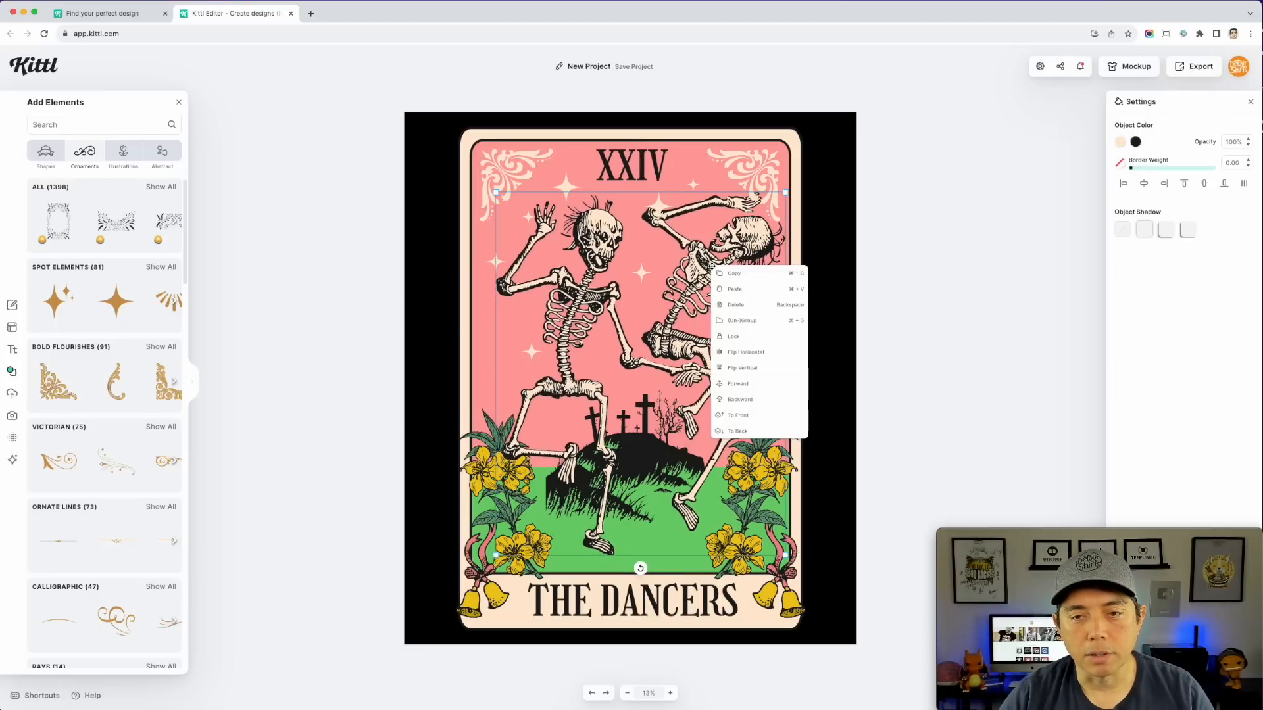
pyautogui.click(738, 412)
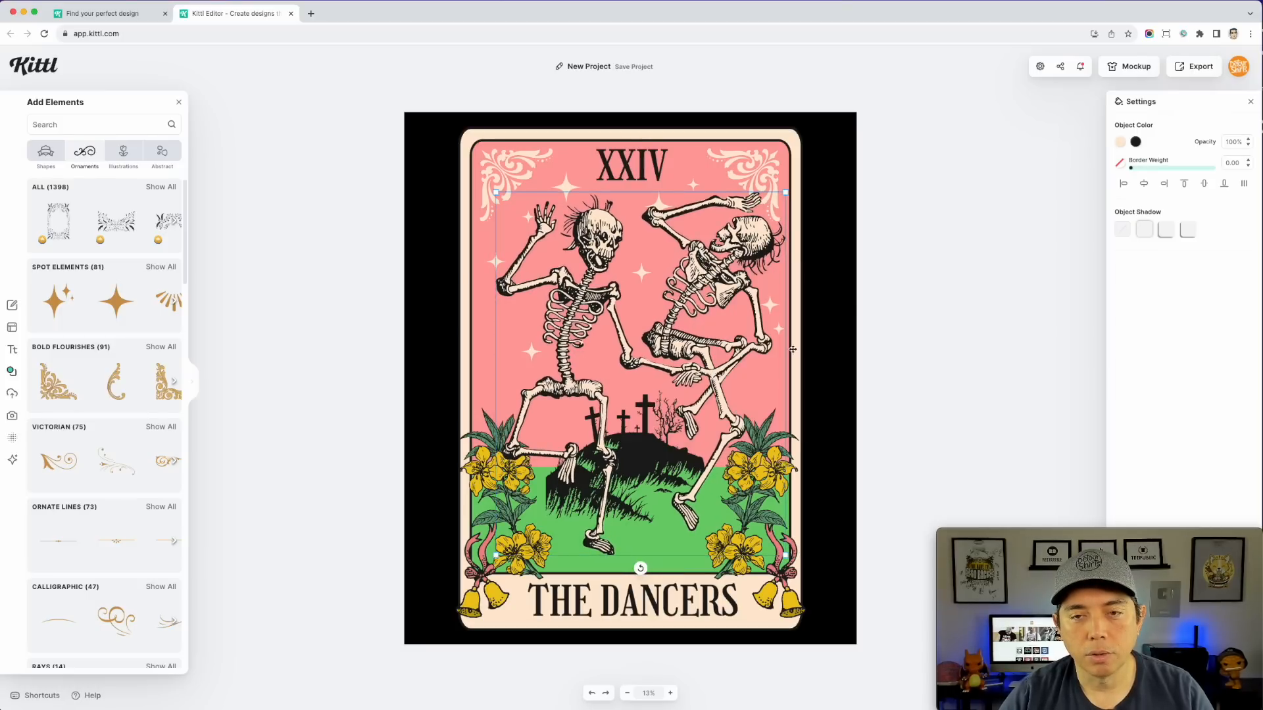
pyautogui.click(871, 292)
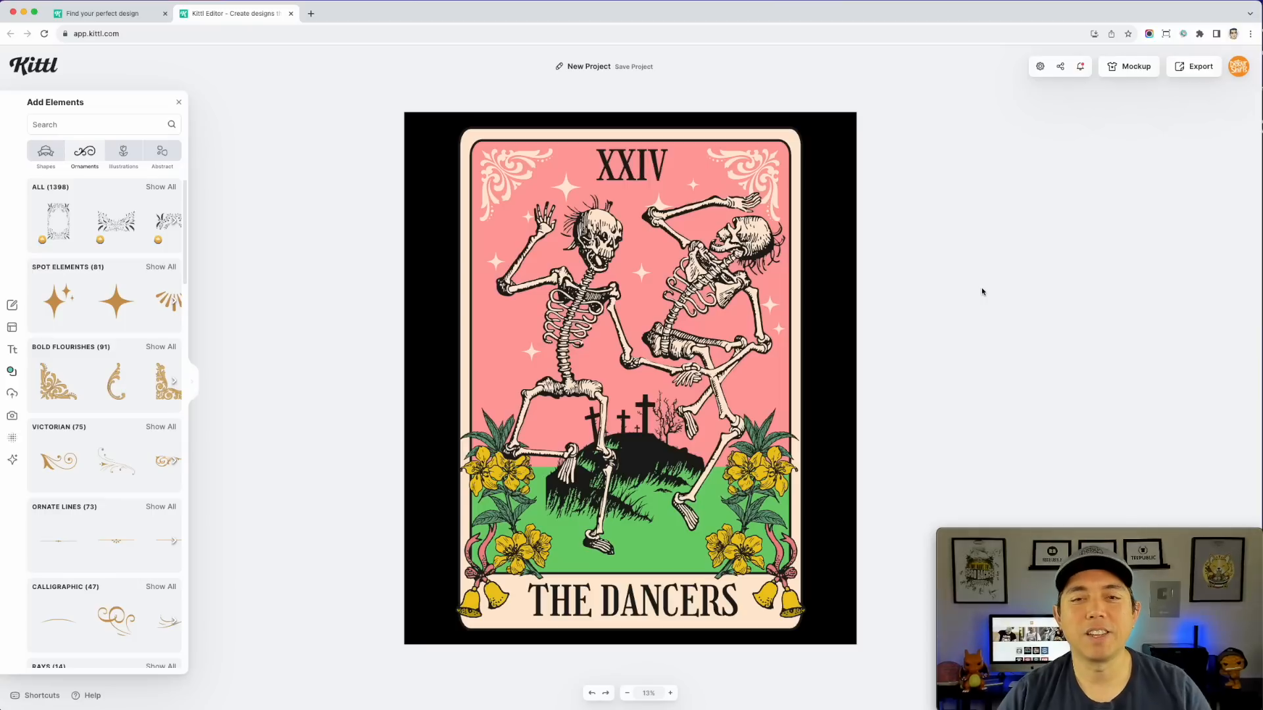
# Centre the numeral XXIV horizontally on the artboard and nudge the skeleton pair slightly to the left
pyautogui.click(656, 159)
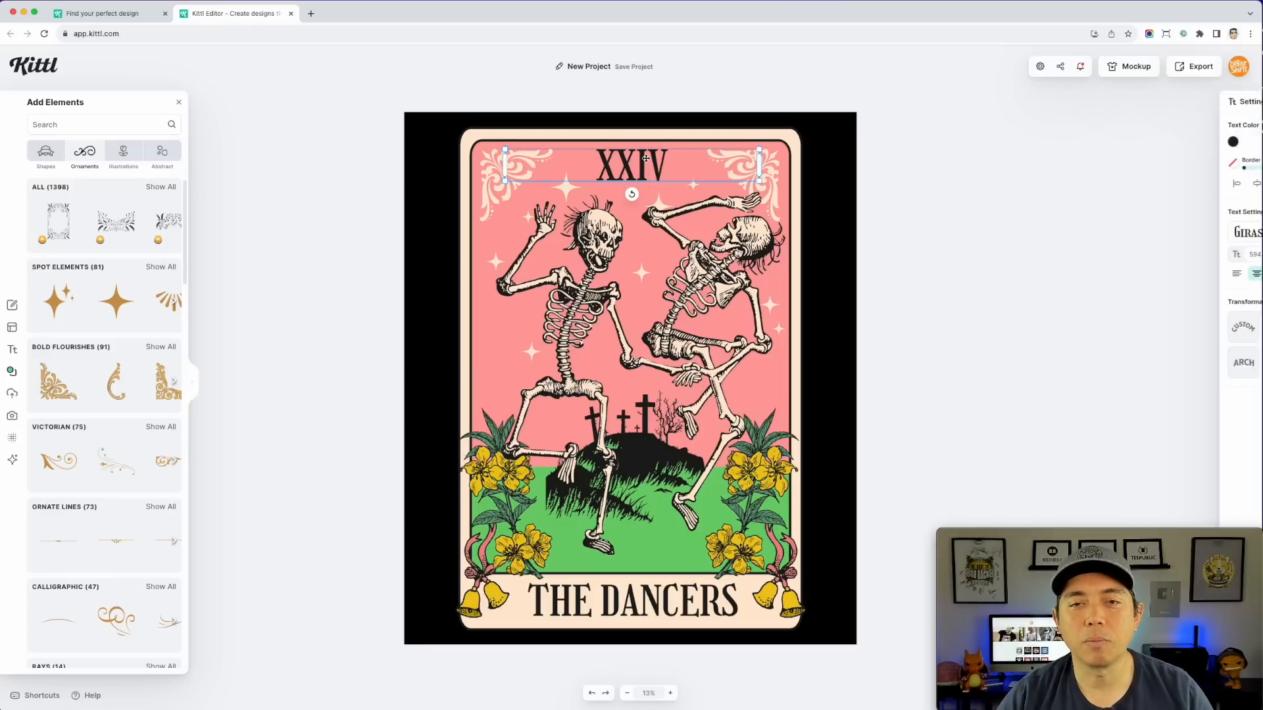
pyautogui.click(1144, 185)
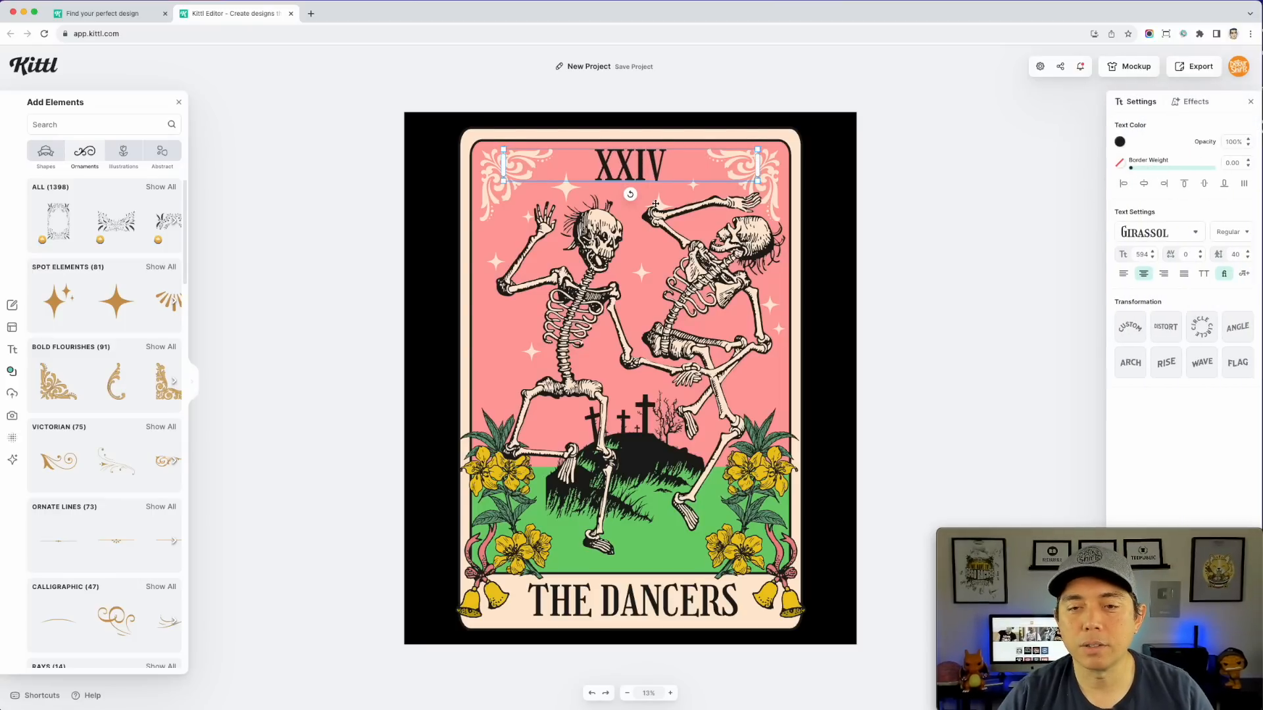
pyautogui.click(628, 612)
pyautogui.click(919, 346)
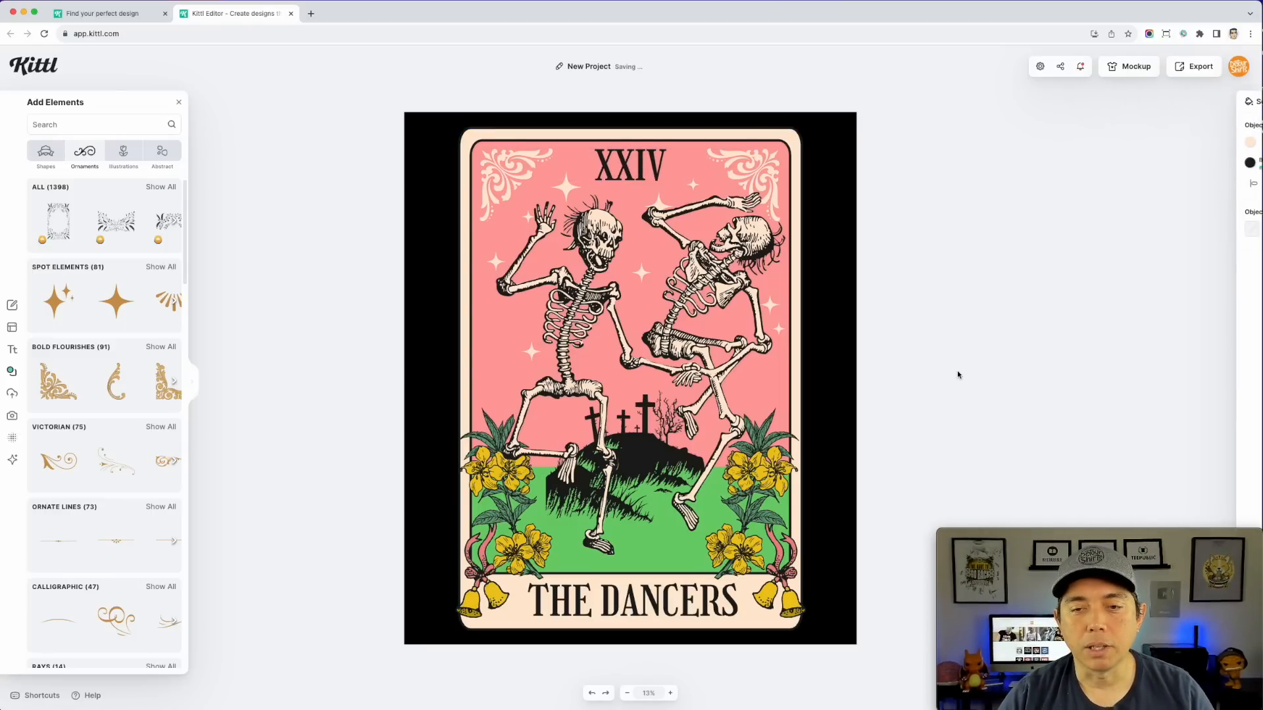
pyautogui.click(732, 245)
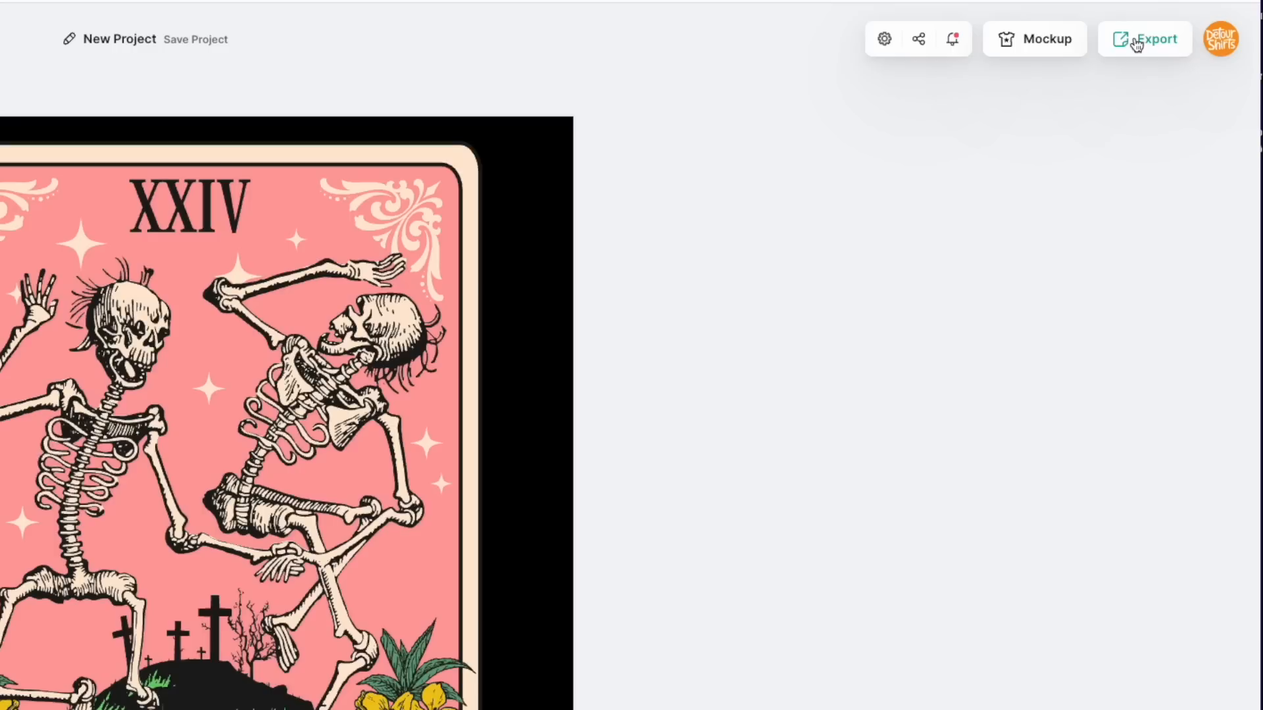
# Check the export options for download size and background removal, and close them without downloading
pyautogui.click(1190, 67)
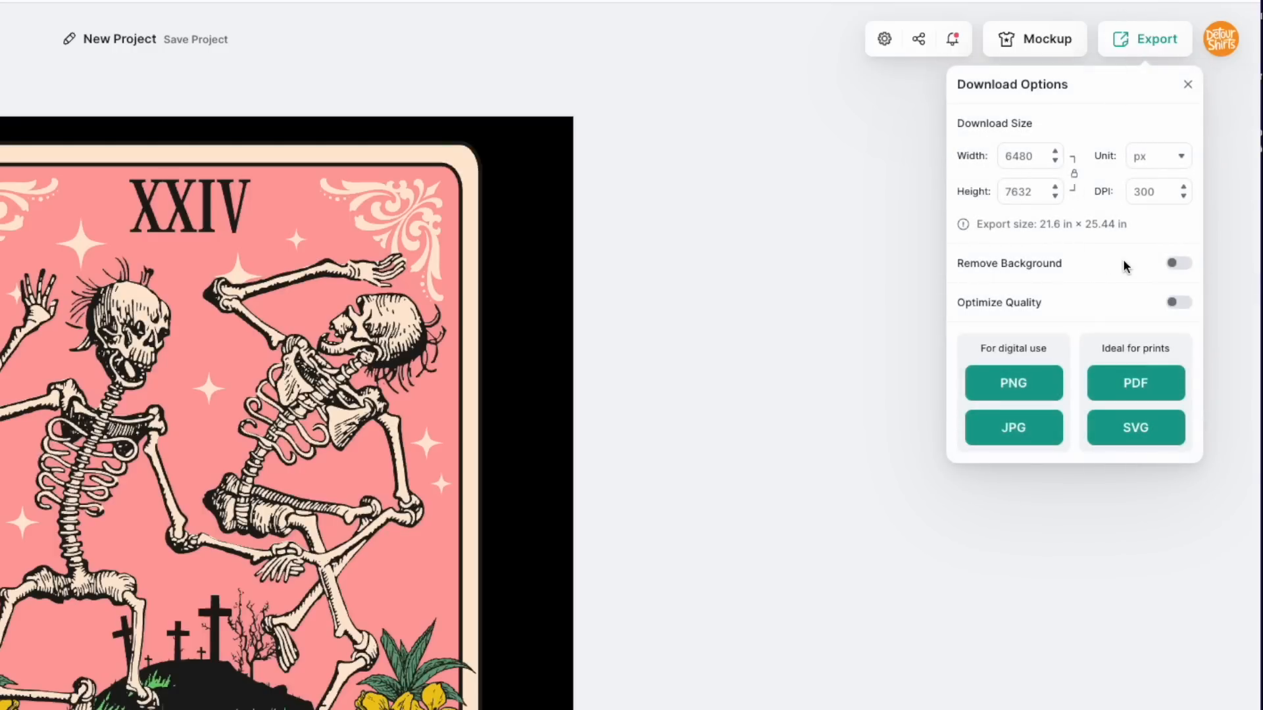
pyautogui.click(835, 254)
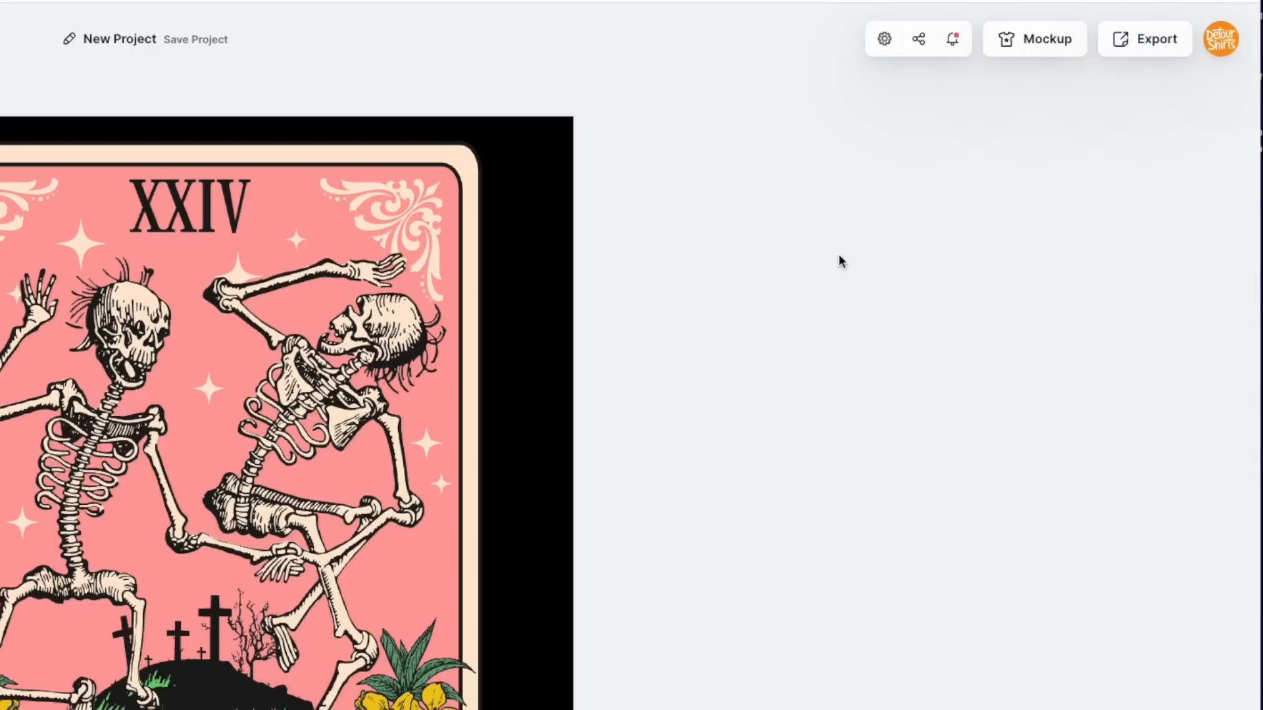
# Test the card against red and white artboard backgrounds and settle on the dark charcoal 29292F
pyautogui.click(421, 130)
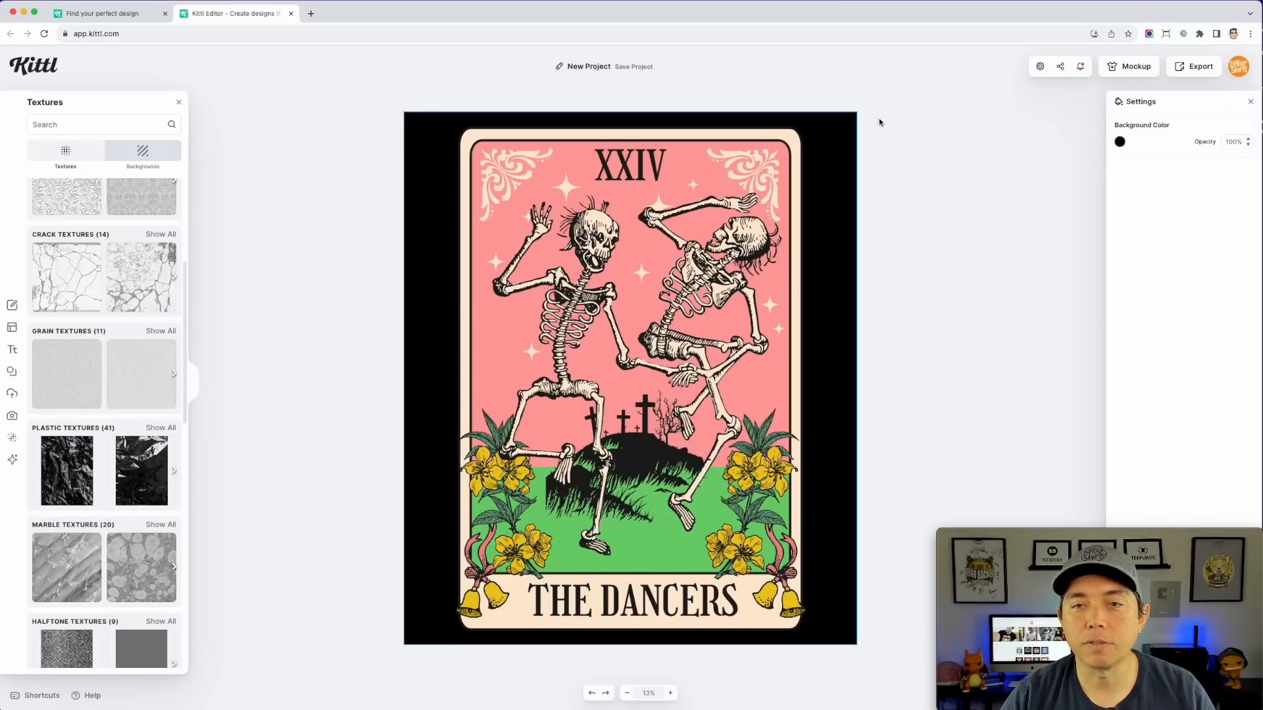
pyautogui.click(1120, 143)
pyautogui.click(1094, 168)
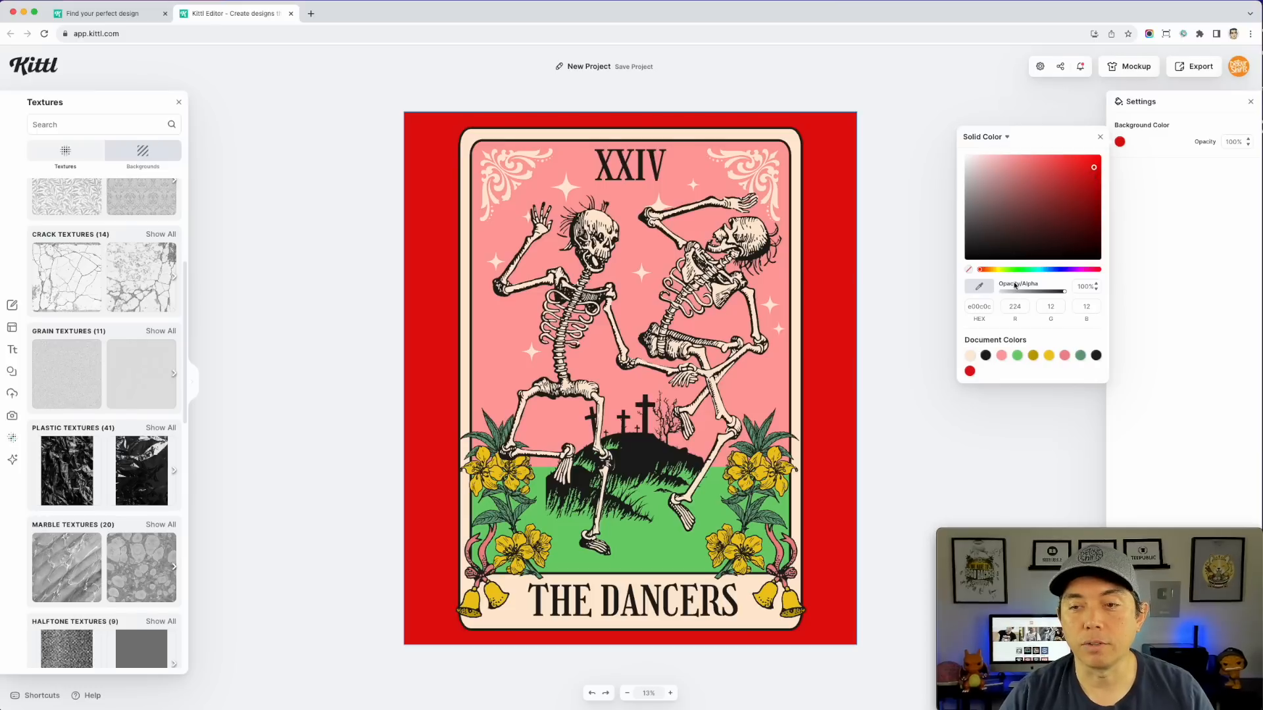
pyautogui.moveTo(989, 184); pyautogui.dragTo(949, 137)
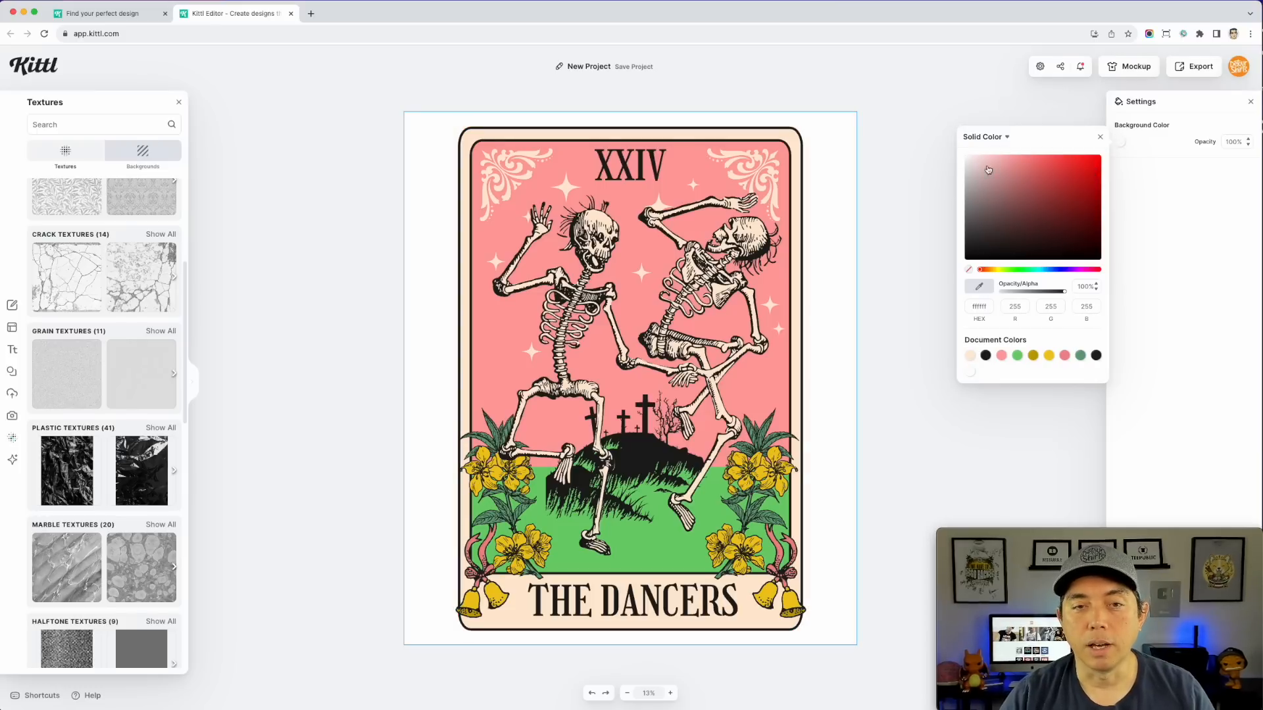
pyautogui.moveTo(1017, 185); pyautogui.dragTo(1059, 182)
pyautogui.click(1061, 270)
pyautogui.moveTo(1005, 234); pyautogui.dragTo(982, 242)
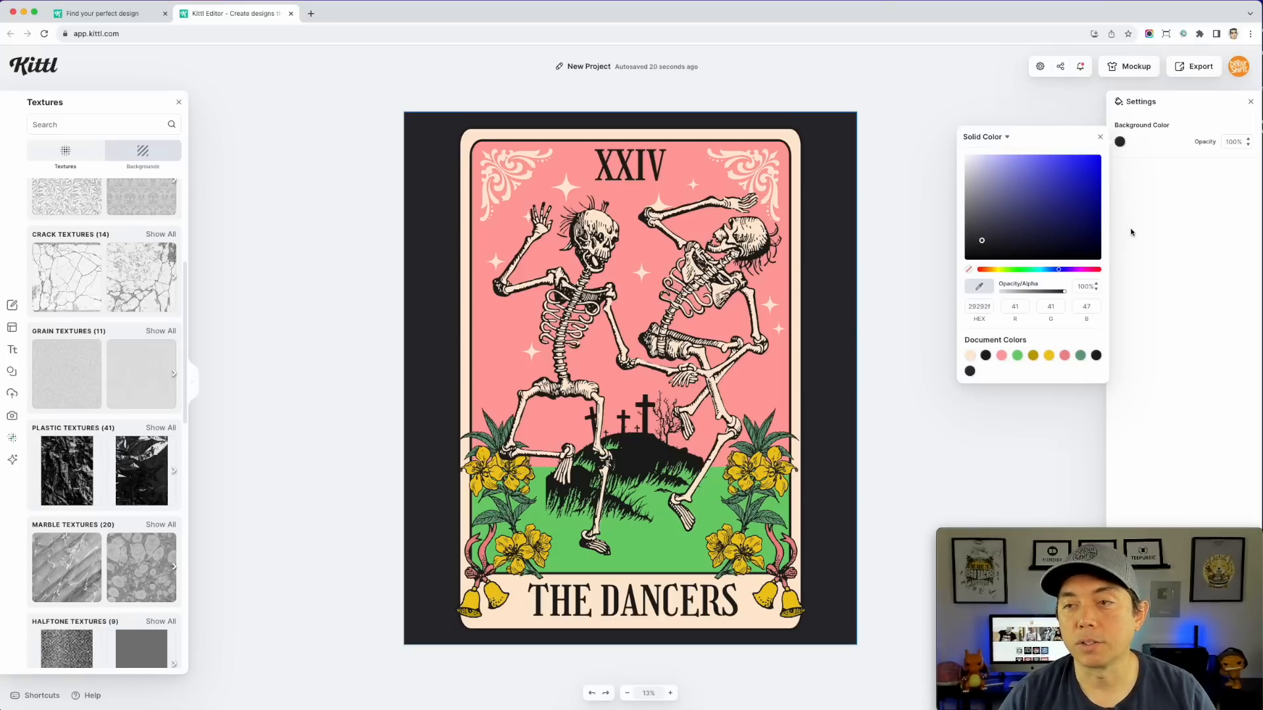
pyautogui.click(1250, 102)
# Export the design as a PNG with Remove Background enabled, accepting the large file size and suppressing that warning in future
pyautogui.click(1182, 67)
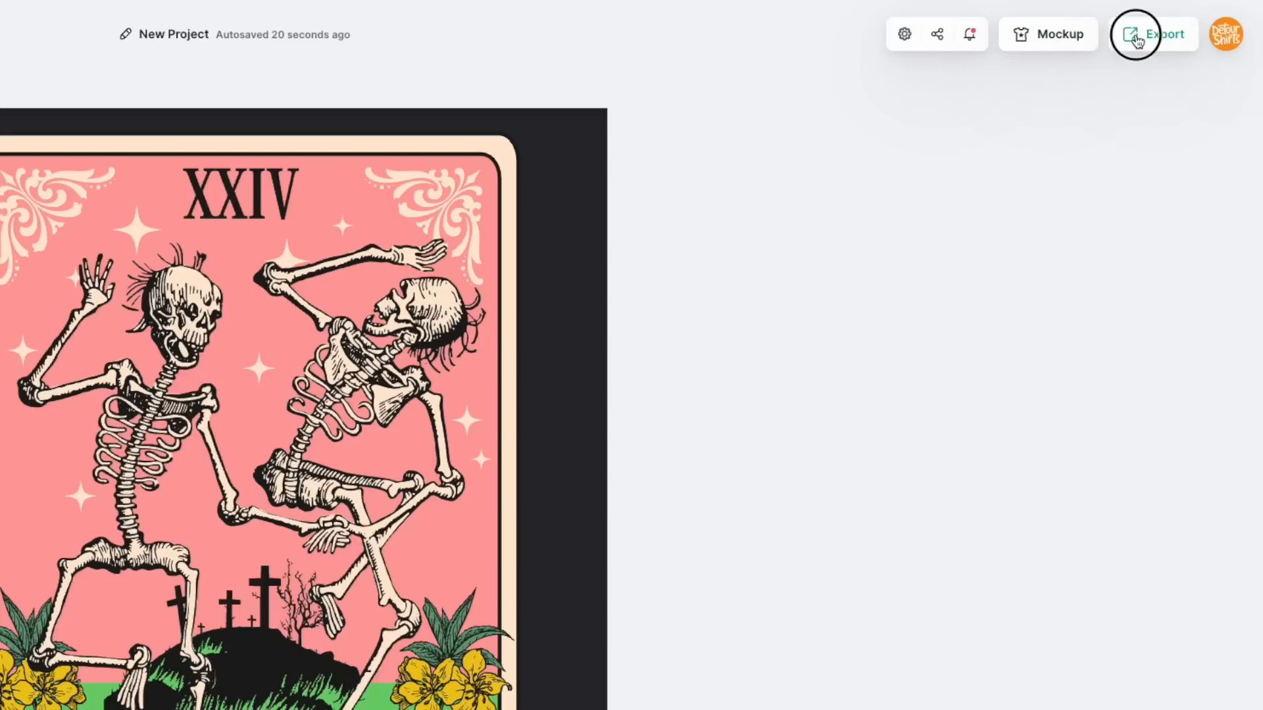
pyautogui.click(1186, 248)
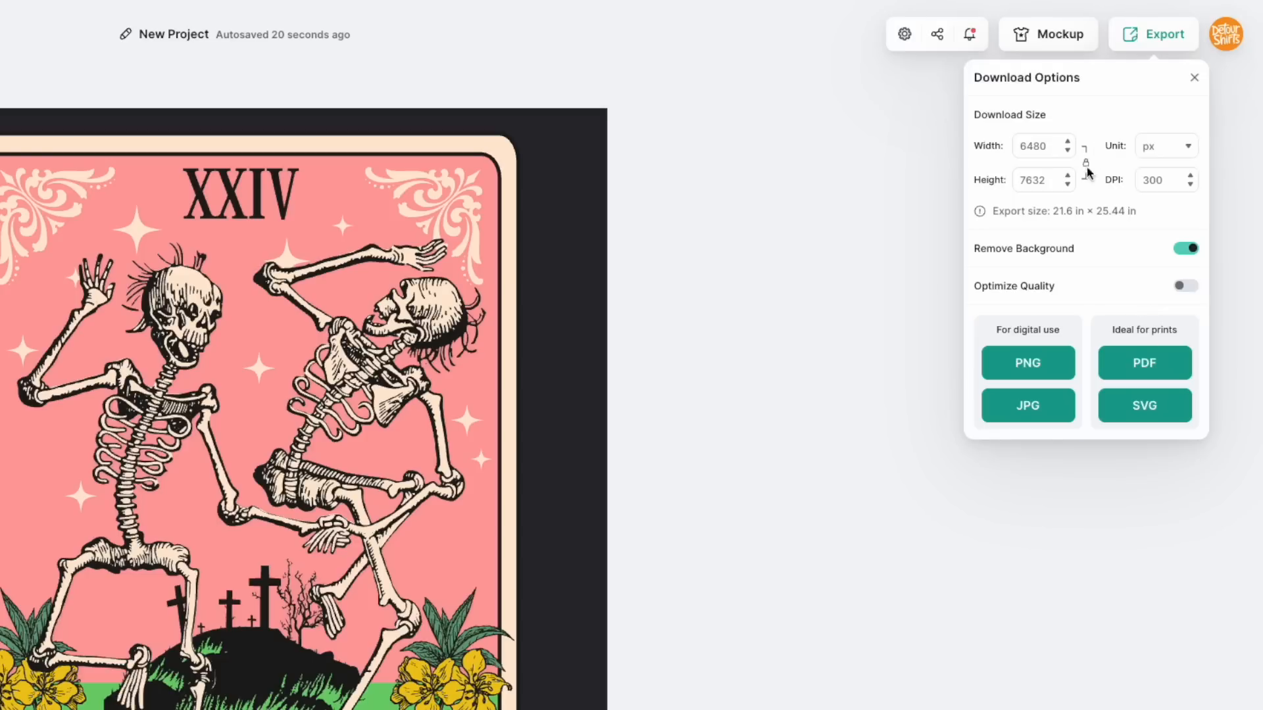
pyautogui.doubleClick(1039, 147)
pyautogui.click(1028, 362)
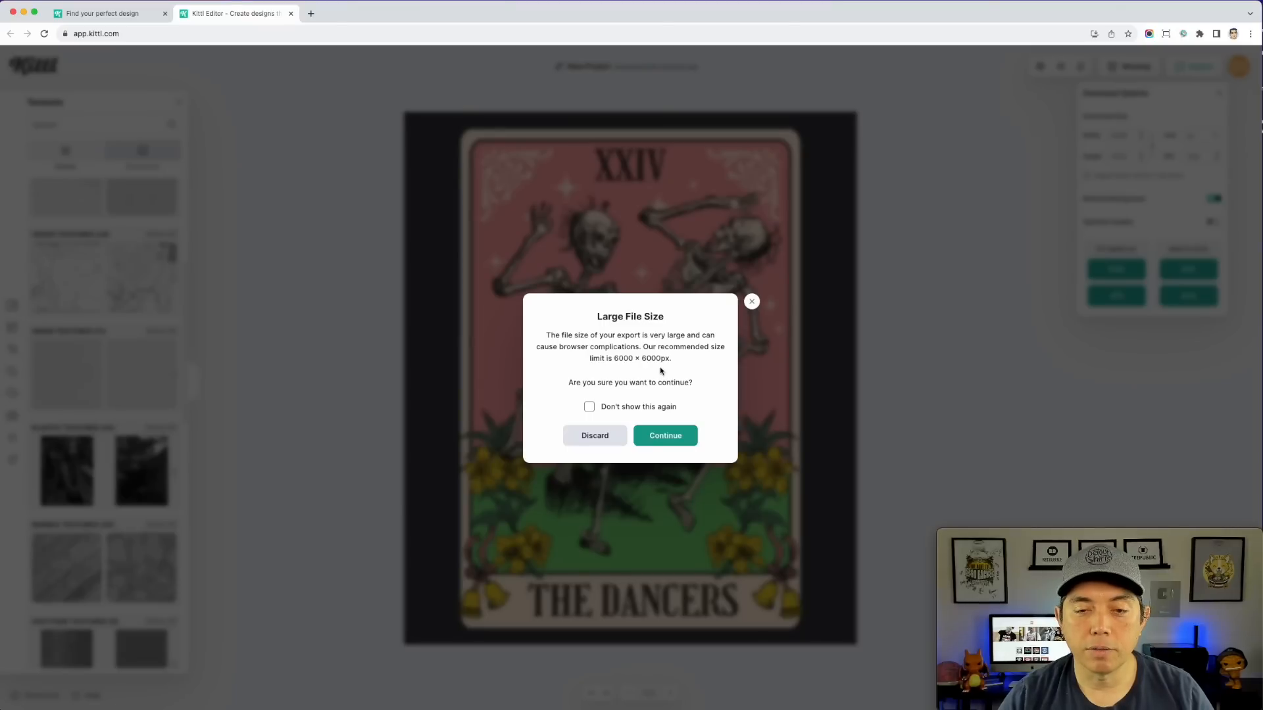
pyautogui.click(589, 406)
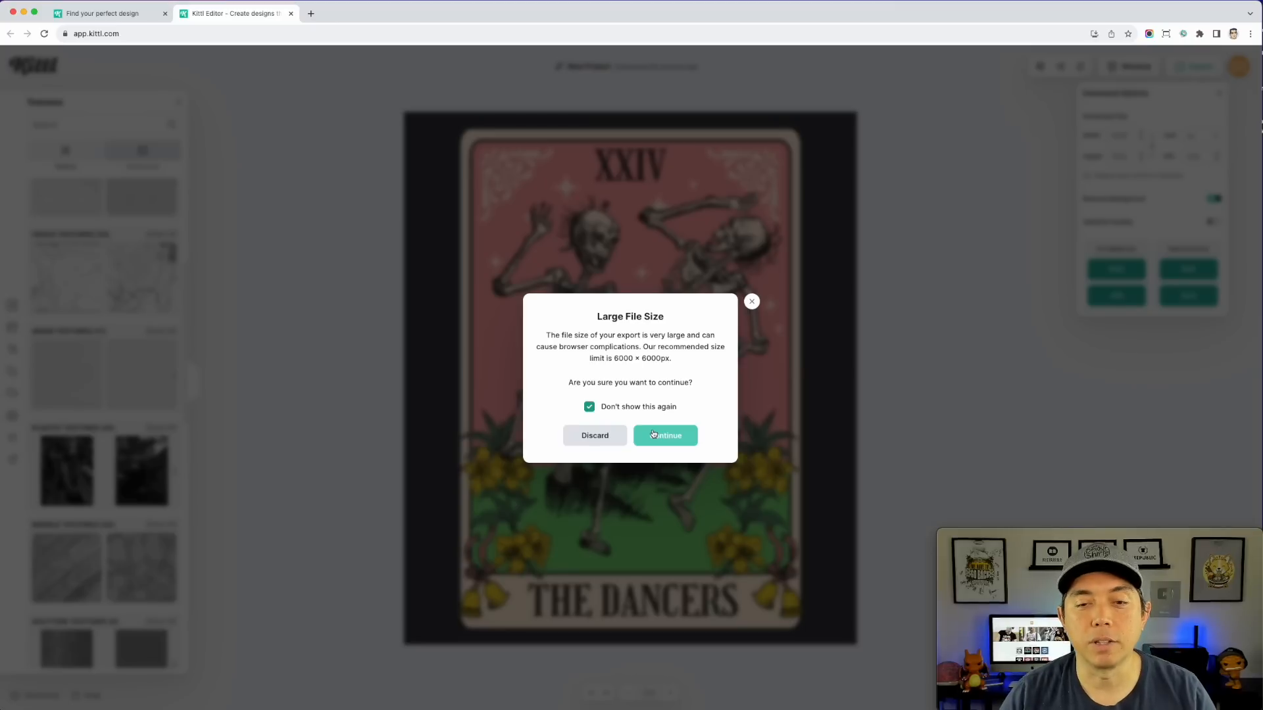
pyautogui.click(654, 437)
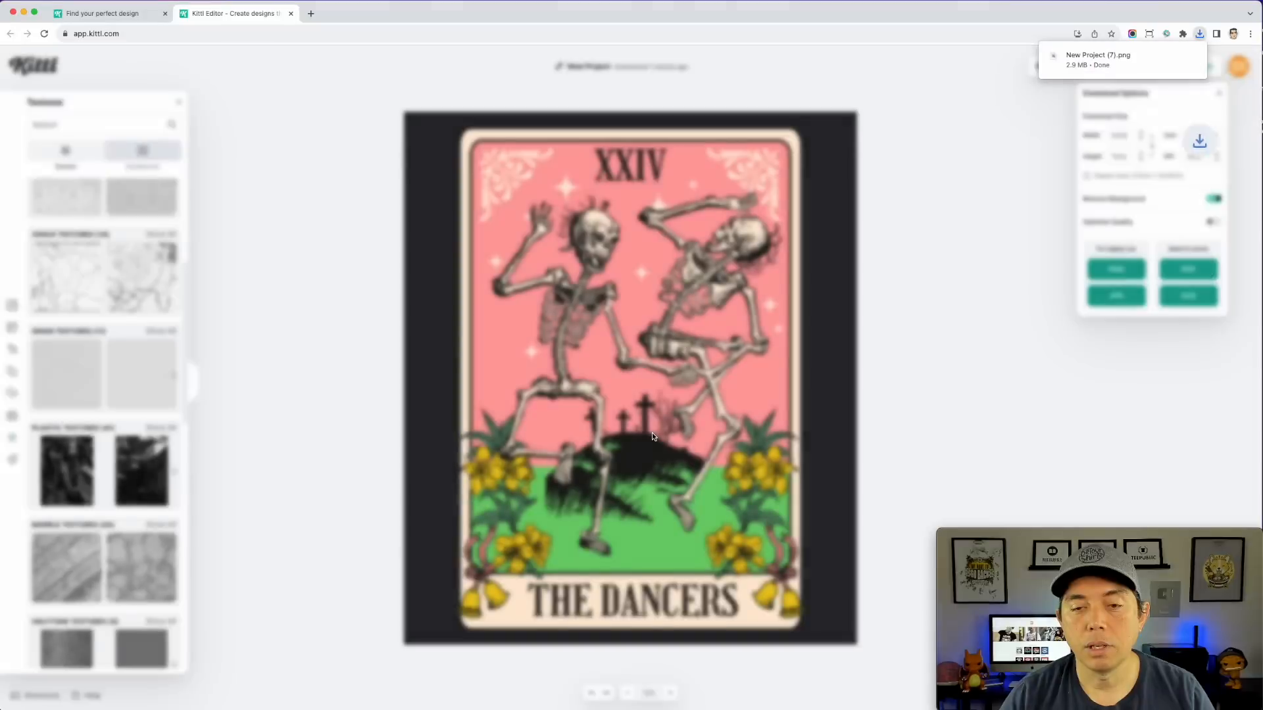